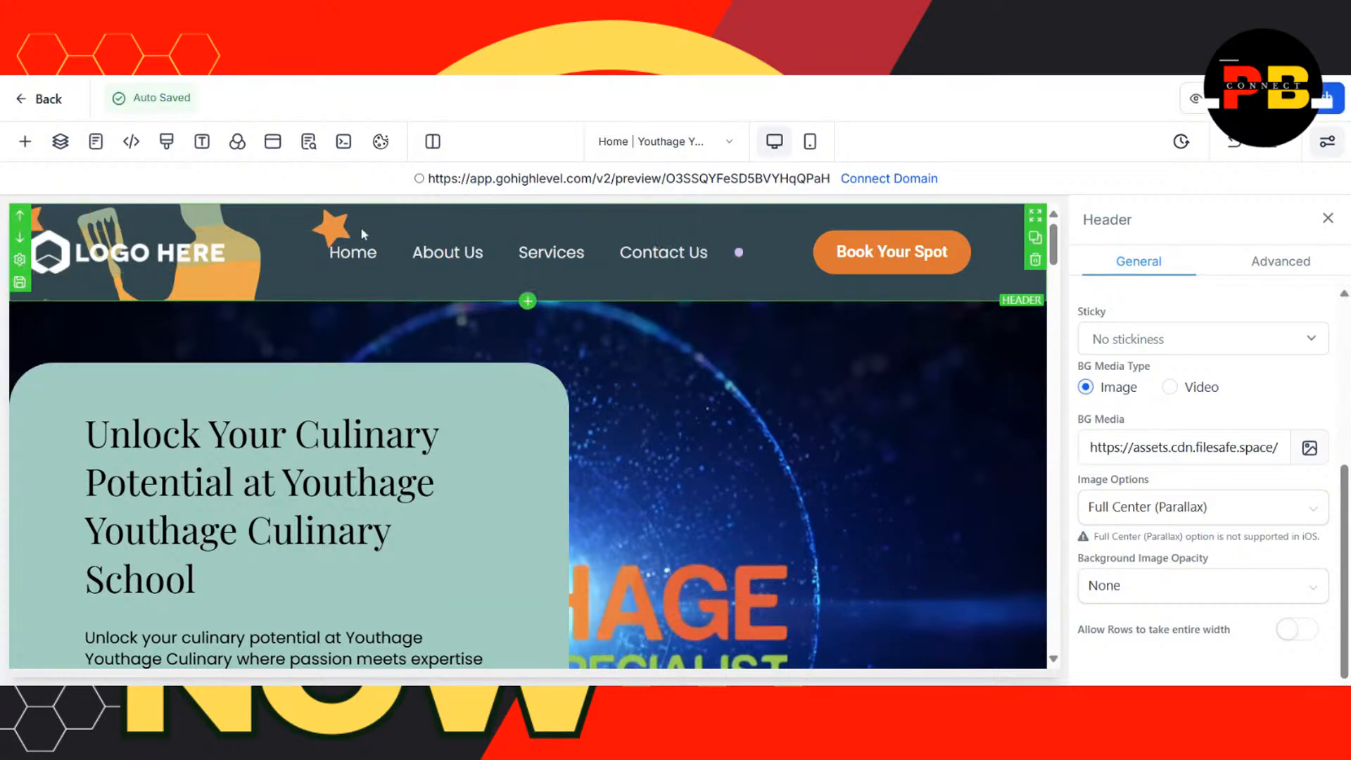
- Replace the navigation menu's brand logo with Youthage Logo.png from the Youthage Culinary media folder
click(226, 253)
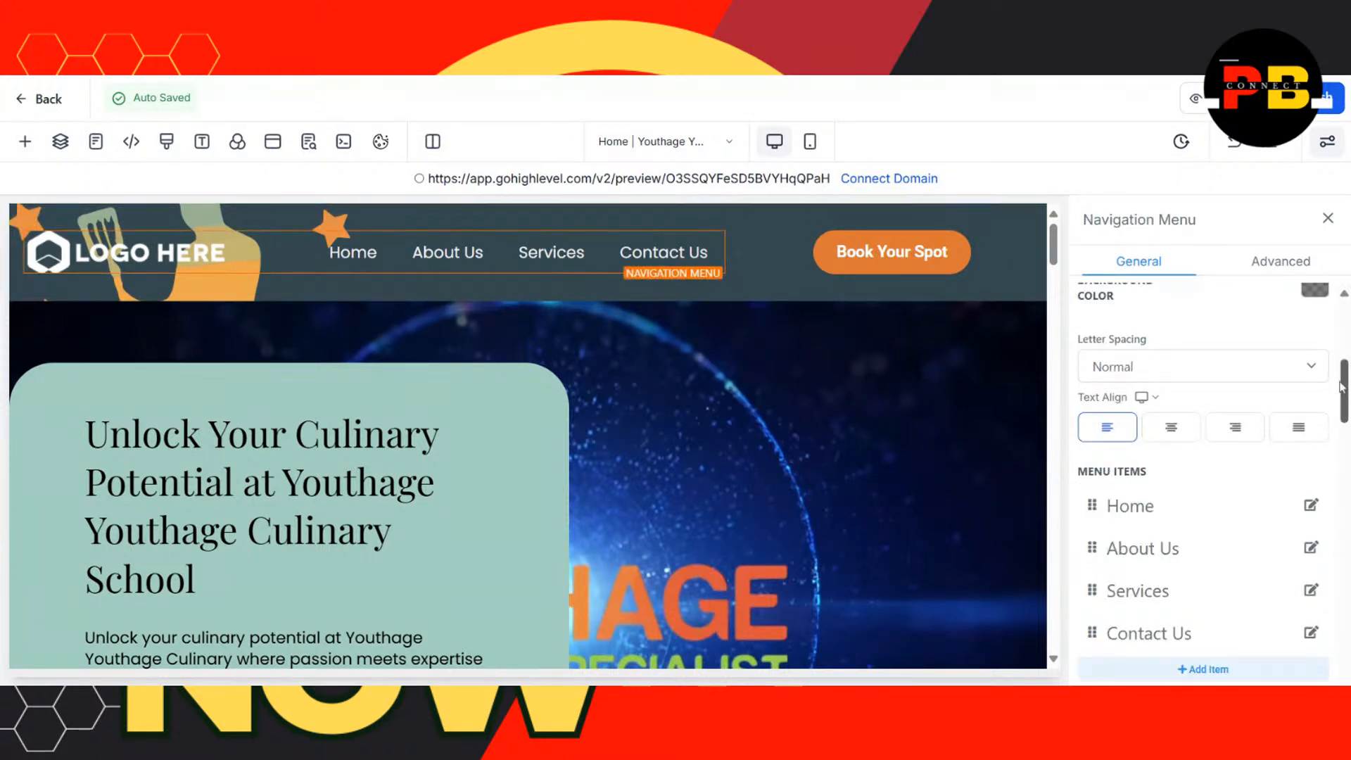
drag(1346, 385, 1346, 589)
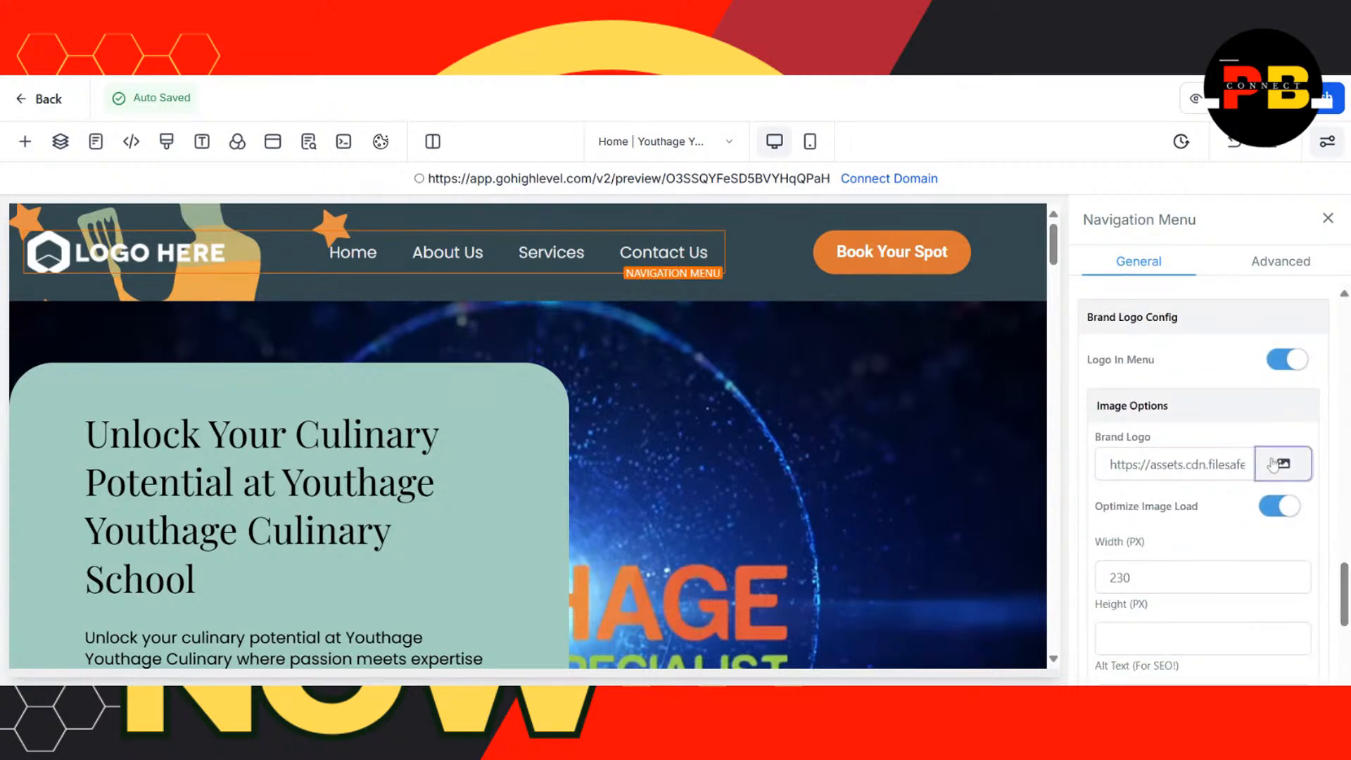
click(1282, 463)
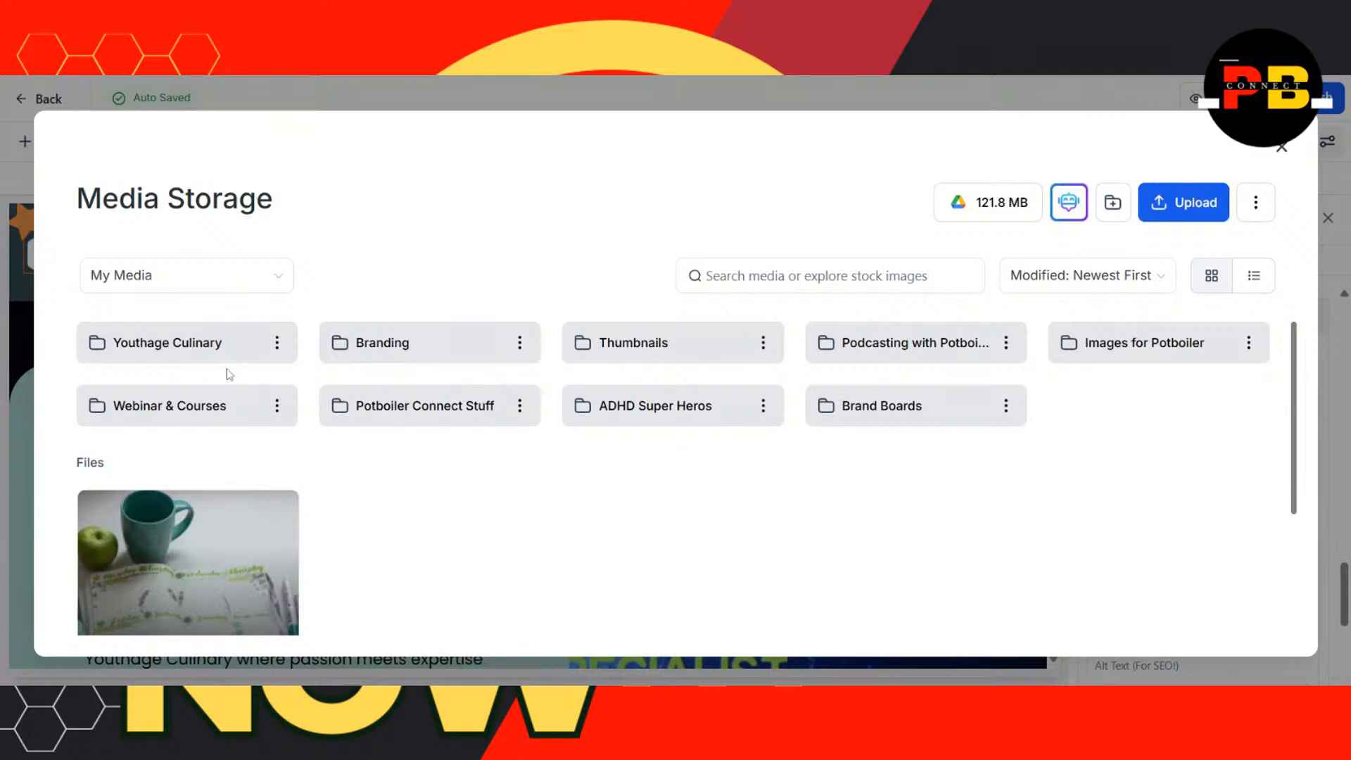
double_click(190, 345)
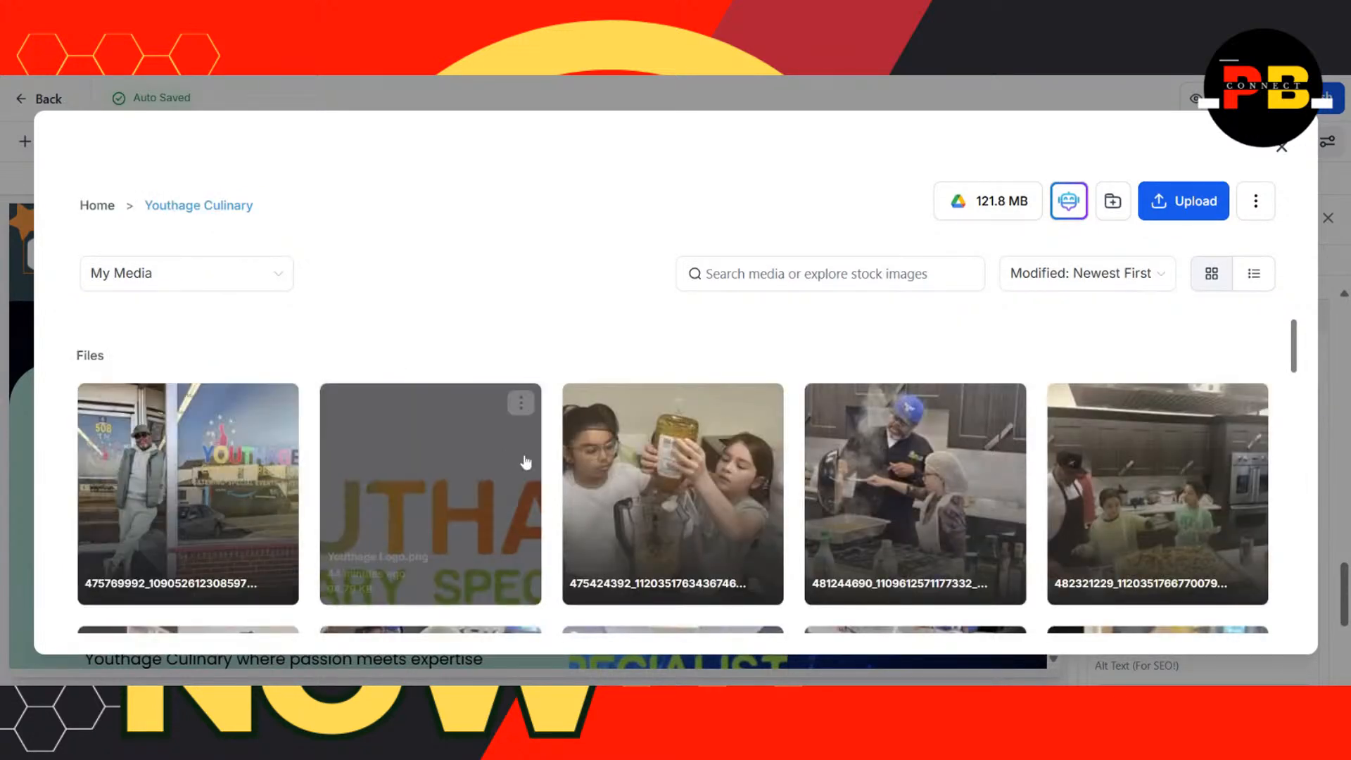
double_click(498, 468)
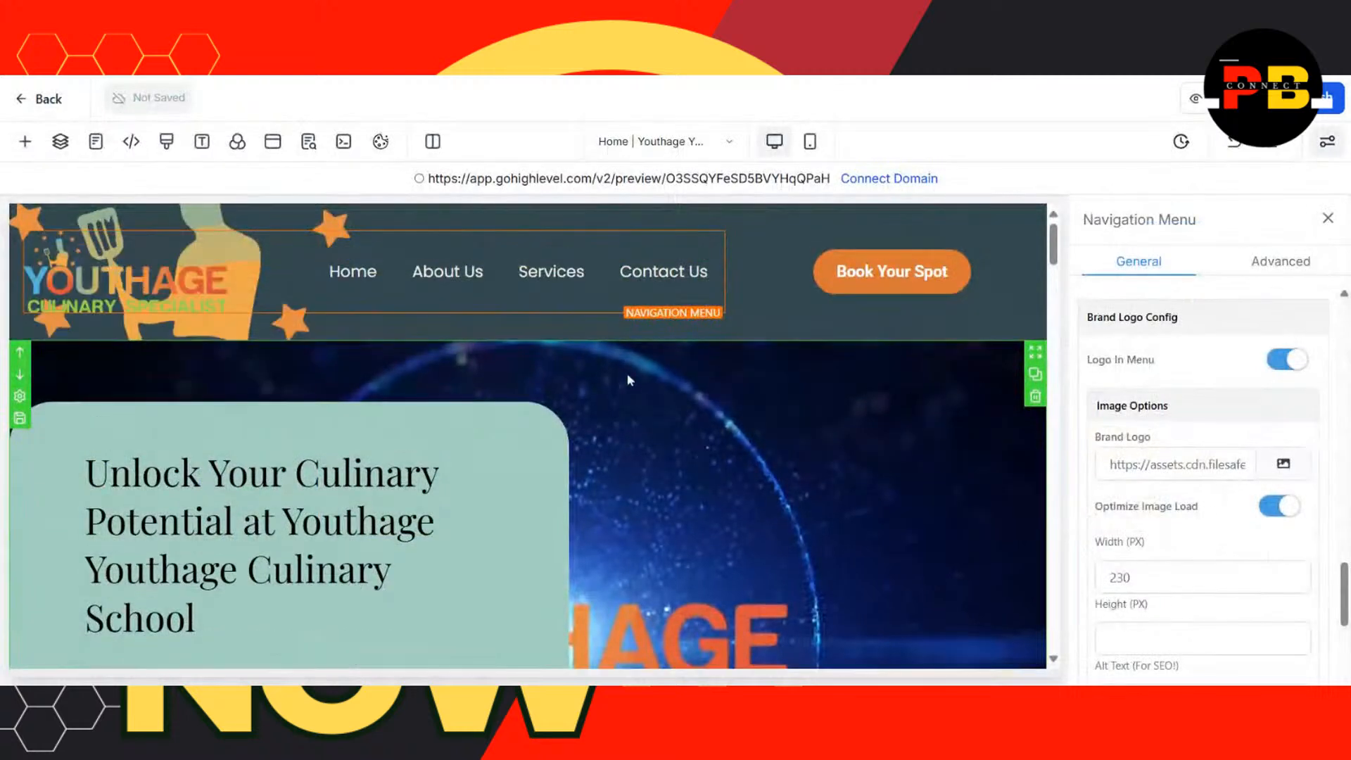
- Try orange and white as the header's background color
click(838, 220)
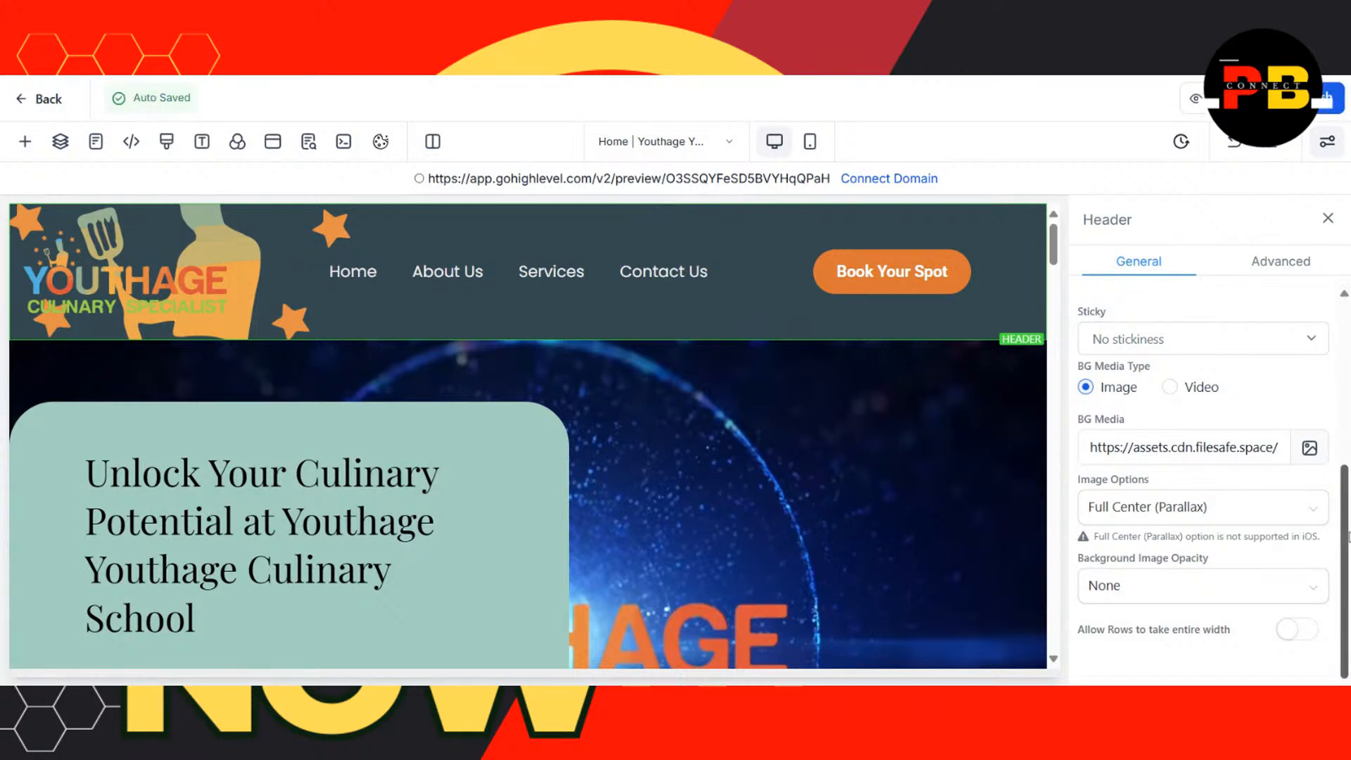
scroll(1346, 502, up, 3)
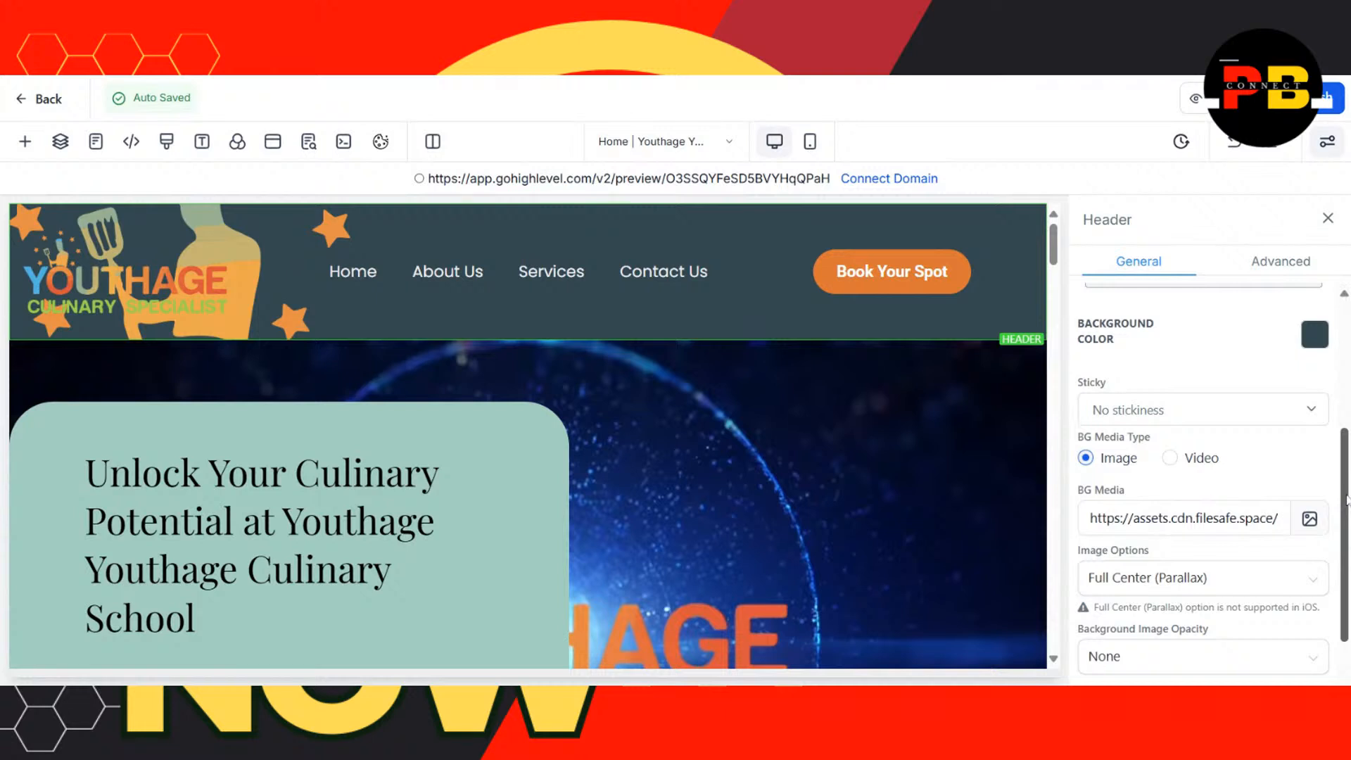
drag(1347, 500, 1347, 484)
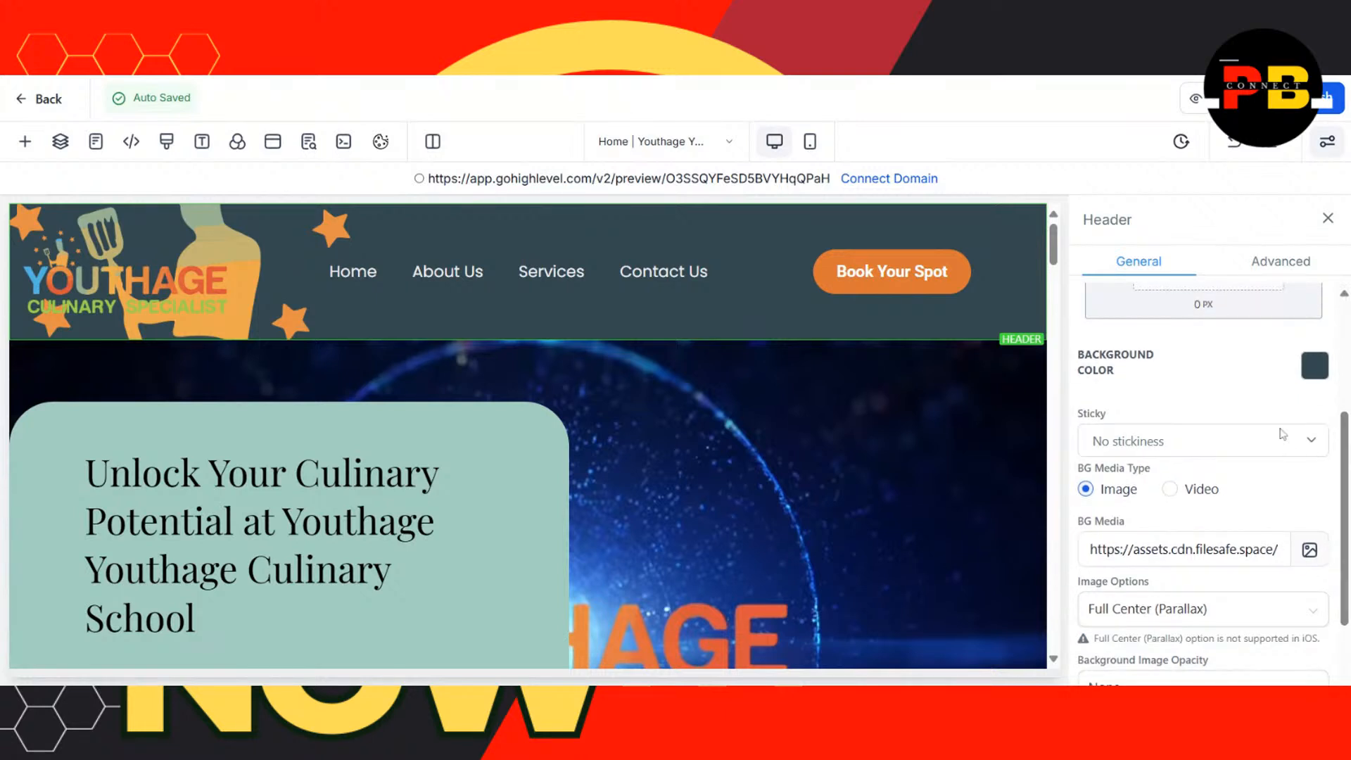
click(1315, 366)
click(1287, 558)
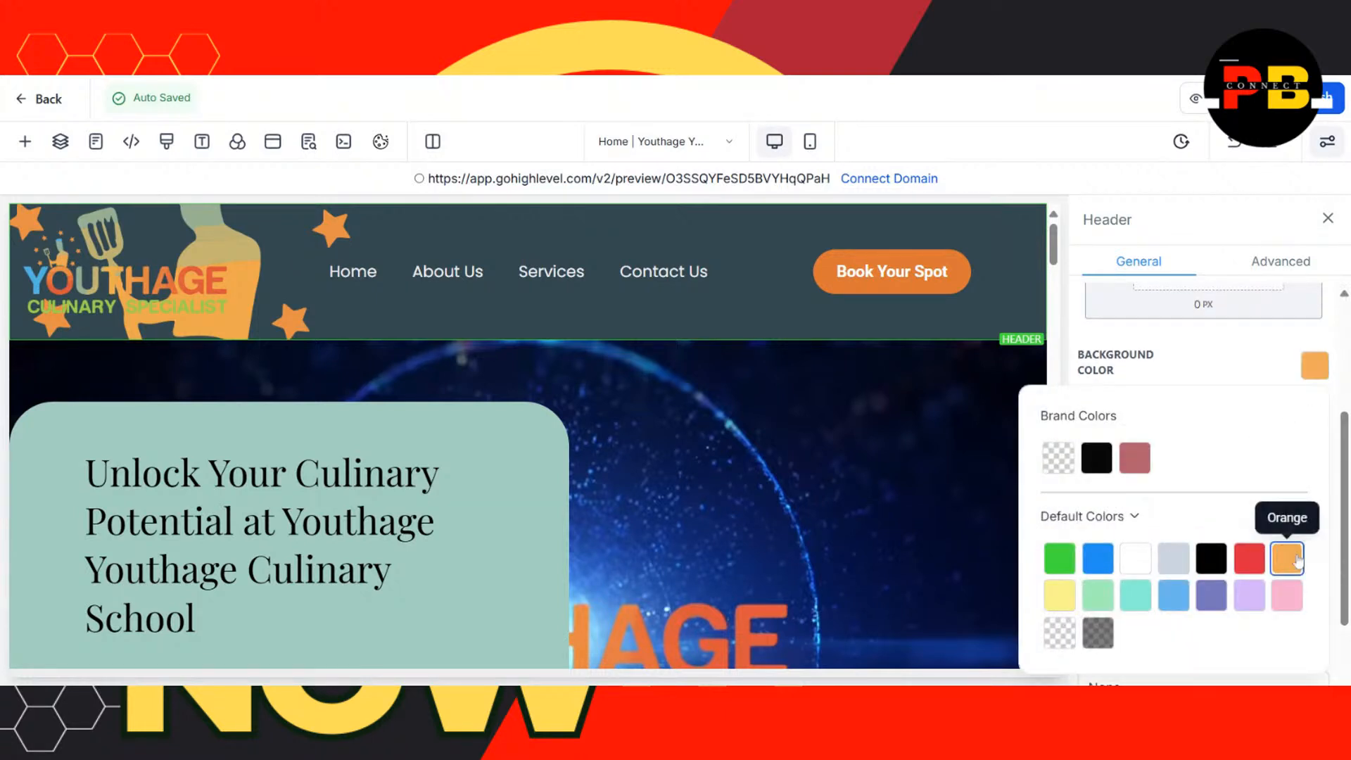
click(1132, 571)
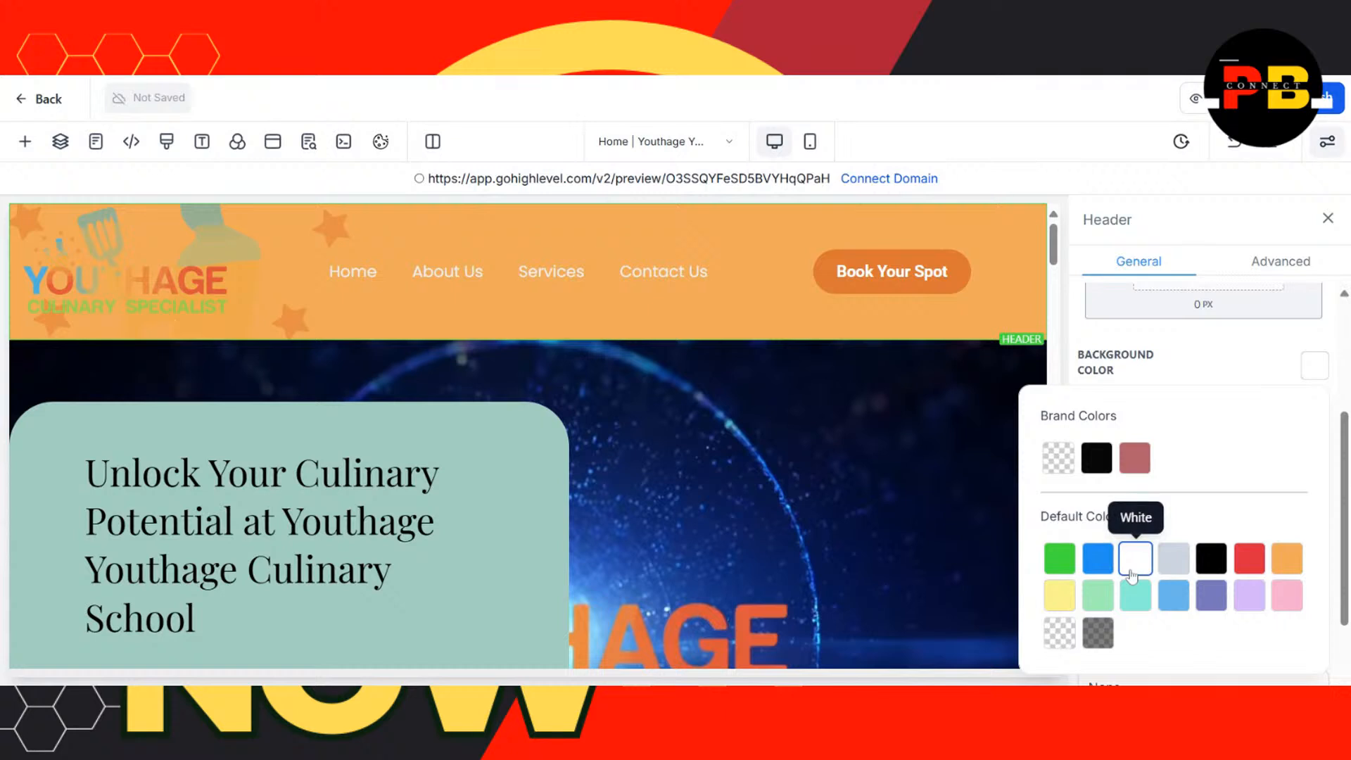
- Set the header's background color to the black brand color
click(952, 216)
click(1313, 365)
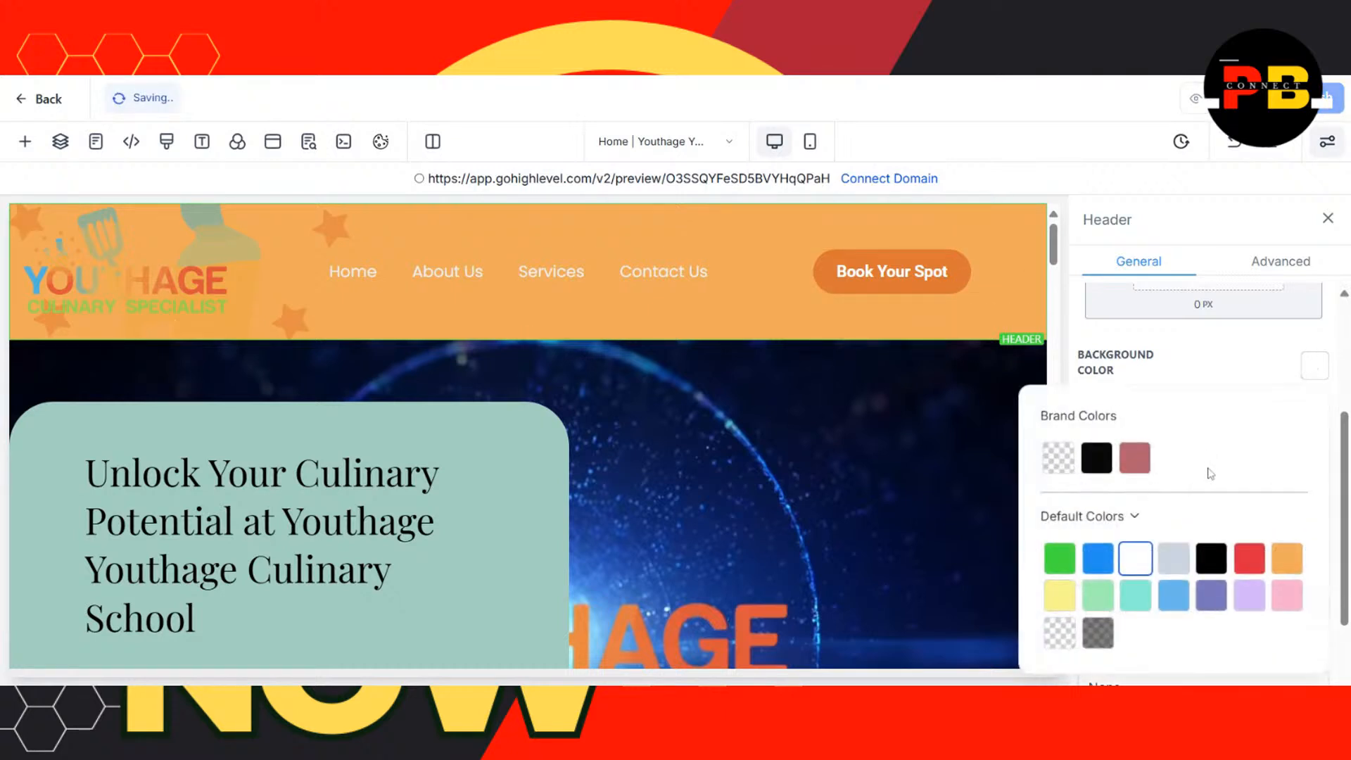
click(1097, 459)
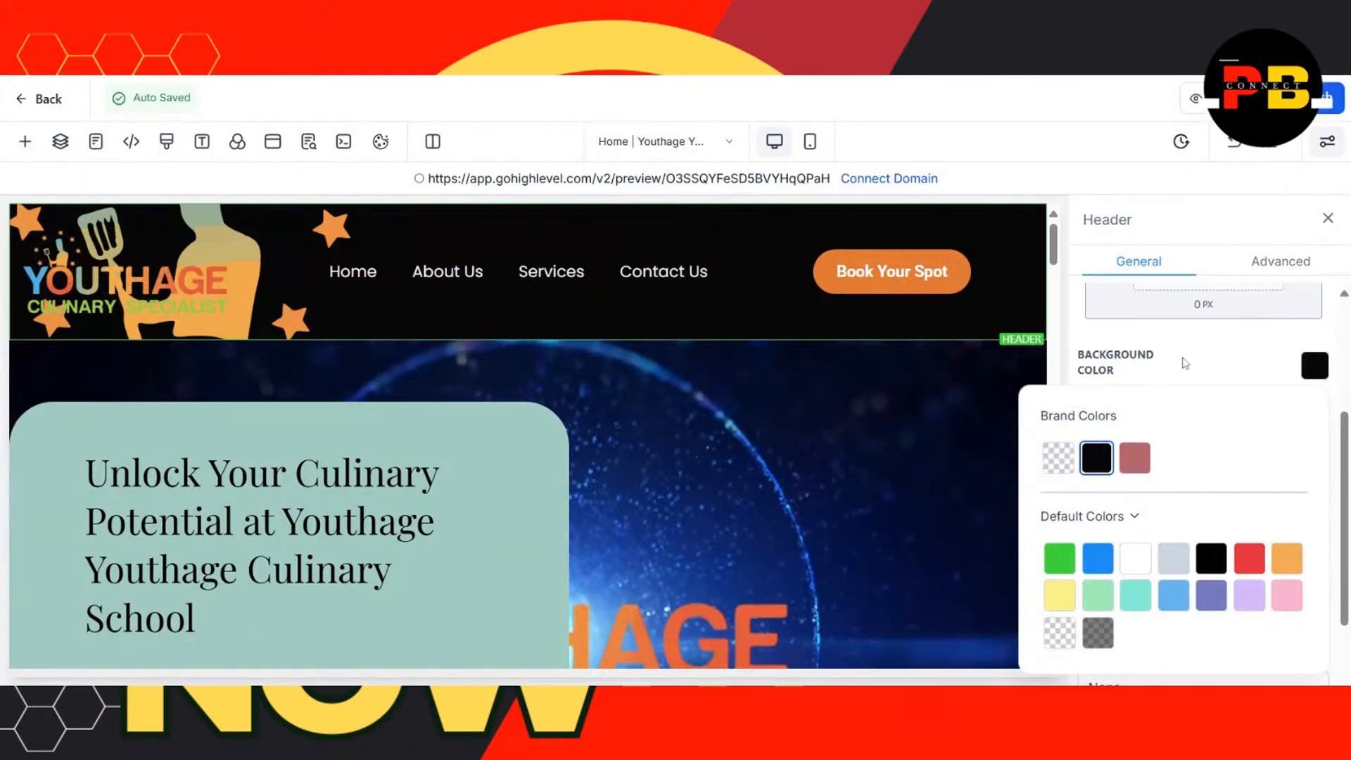
click(1189, 366)
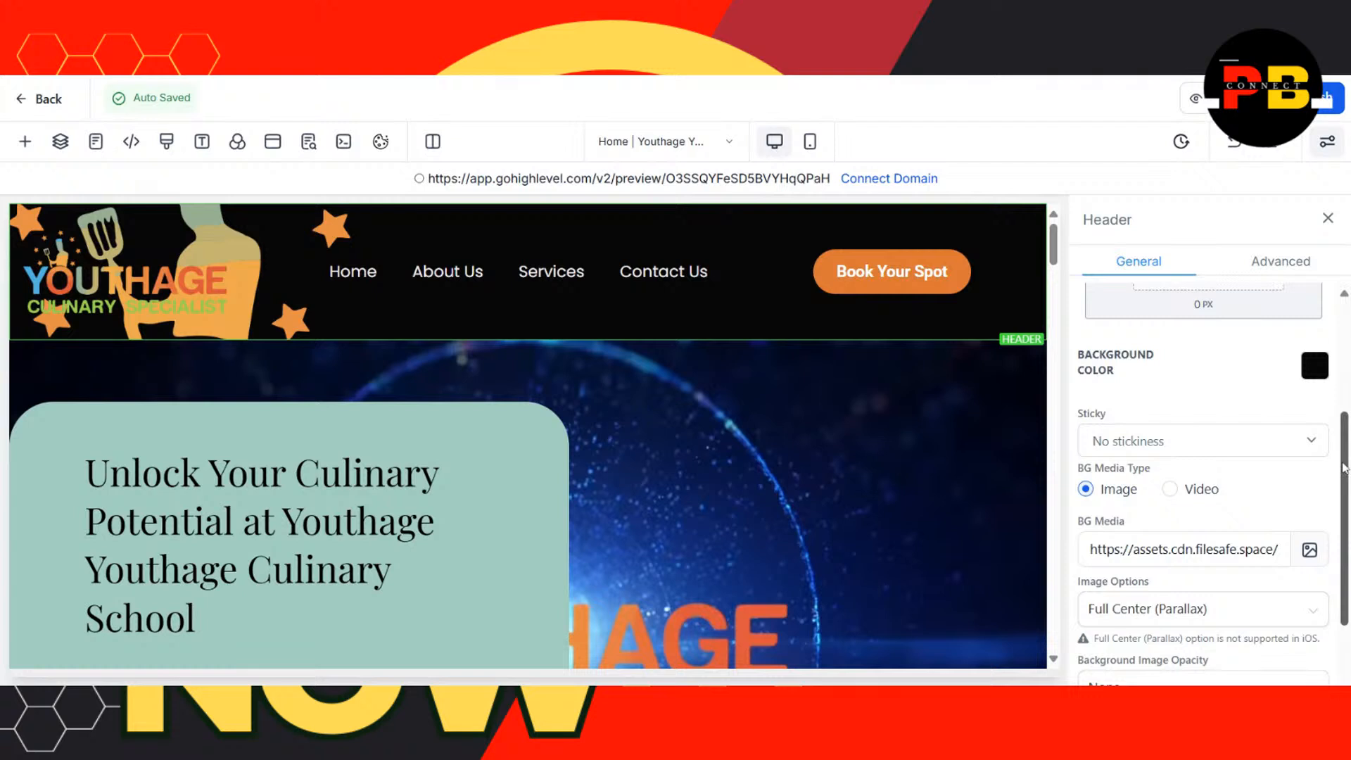
- Switch the header's background media type to Video to remove the utensil-and-stars background image
drag(1344, 471, 1349, 500)
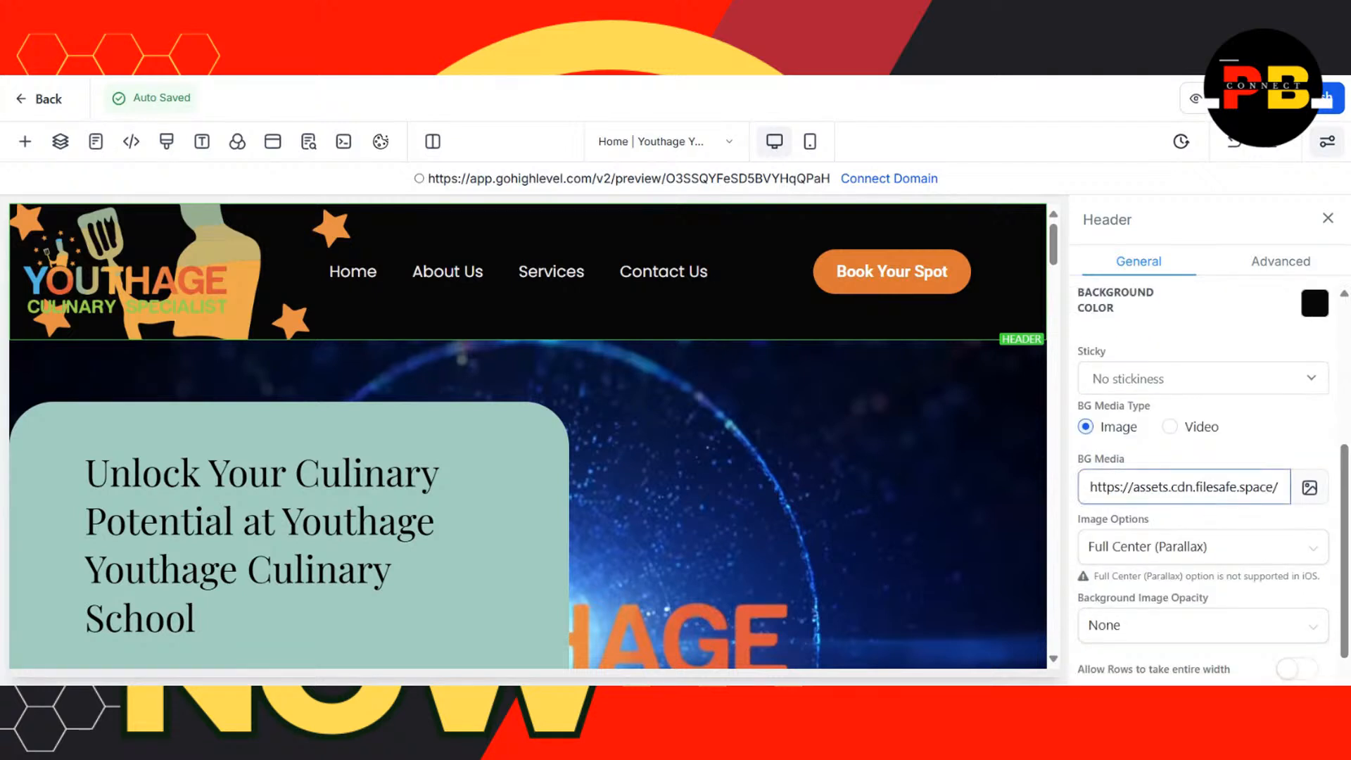
triple_click(1272, 486)
key(ctrl+v)
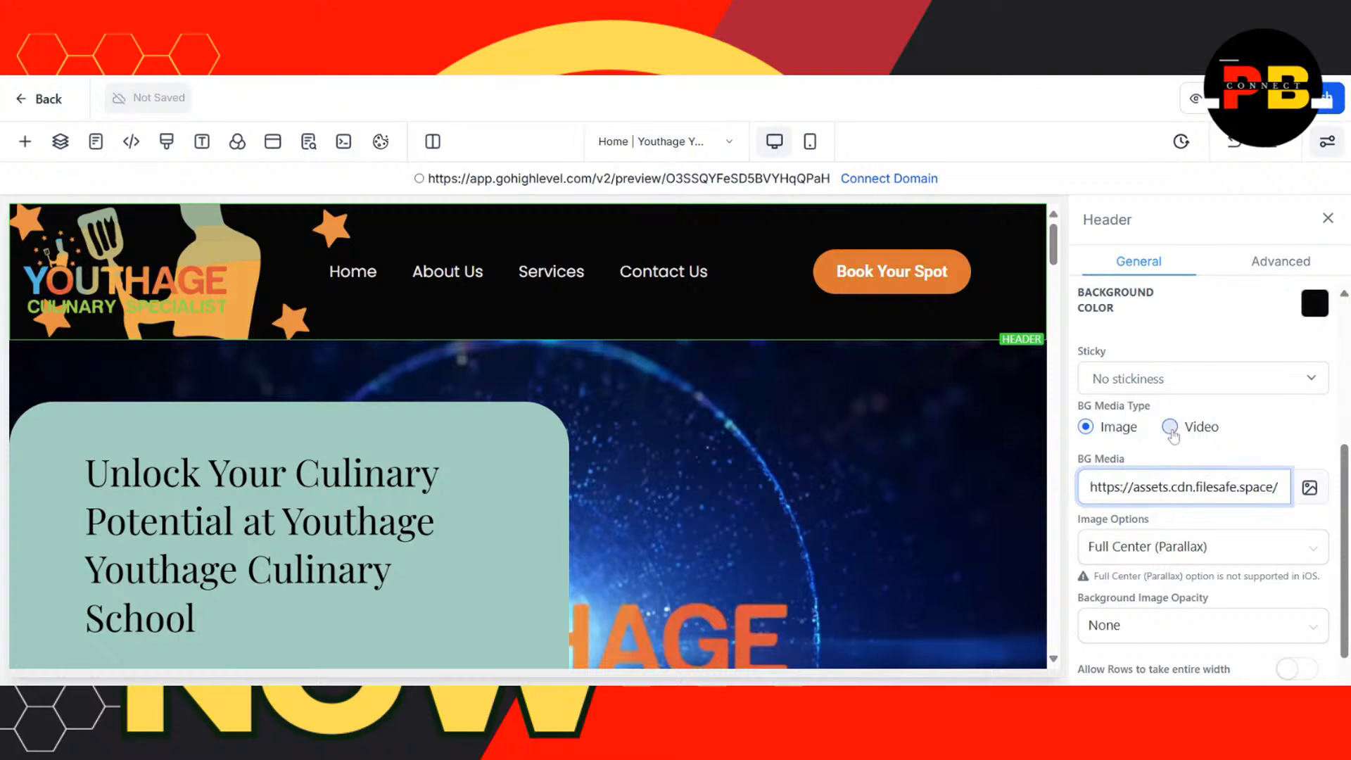
click(1169, 427)
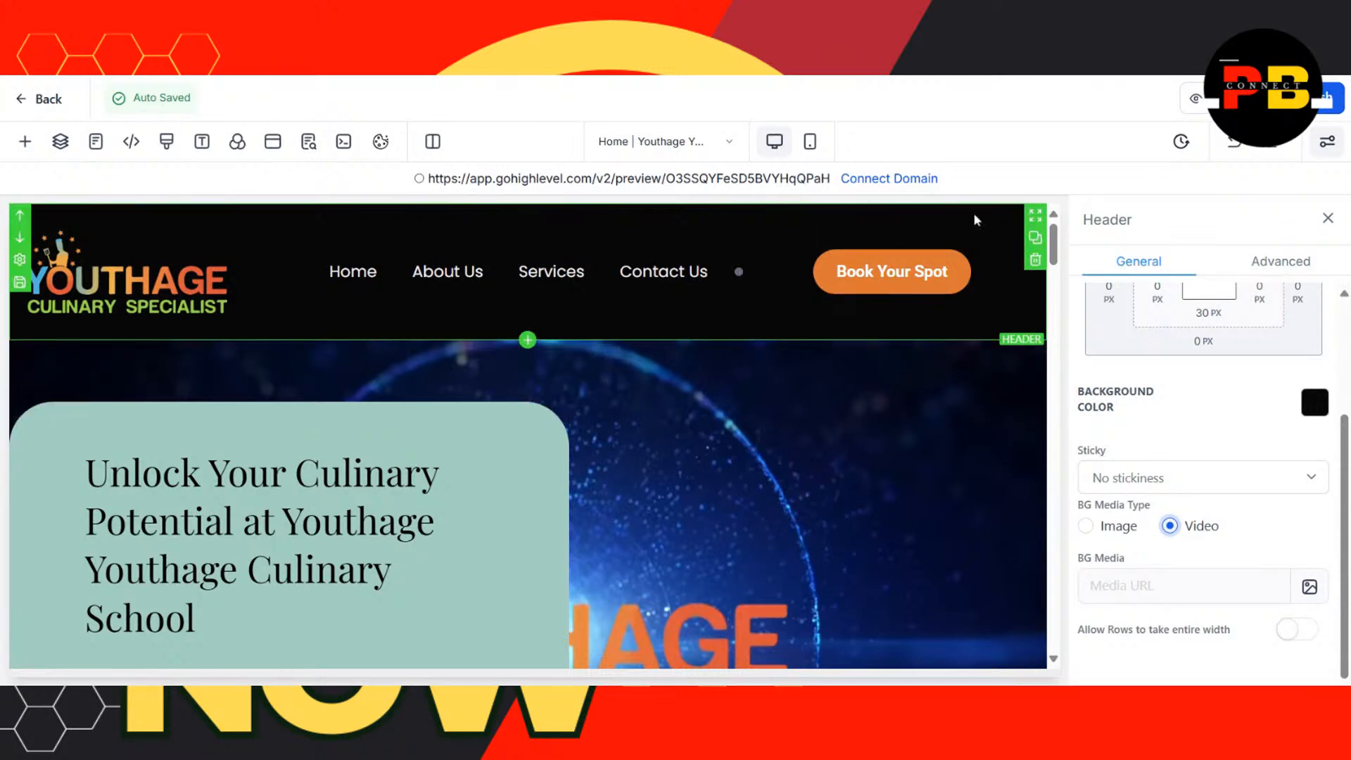
- Delete the duplicate word "Youthage" from the hero headline
drag(1057, 238, 1058, 244)
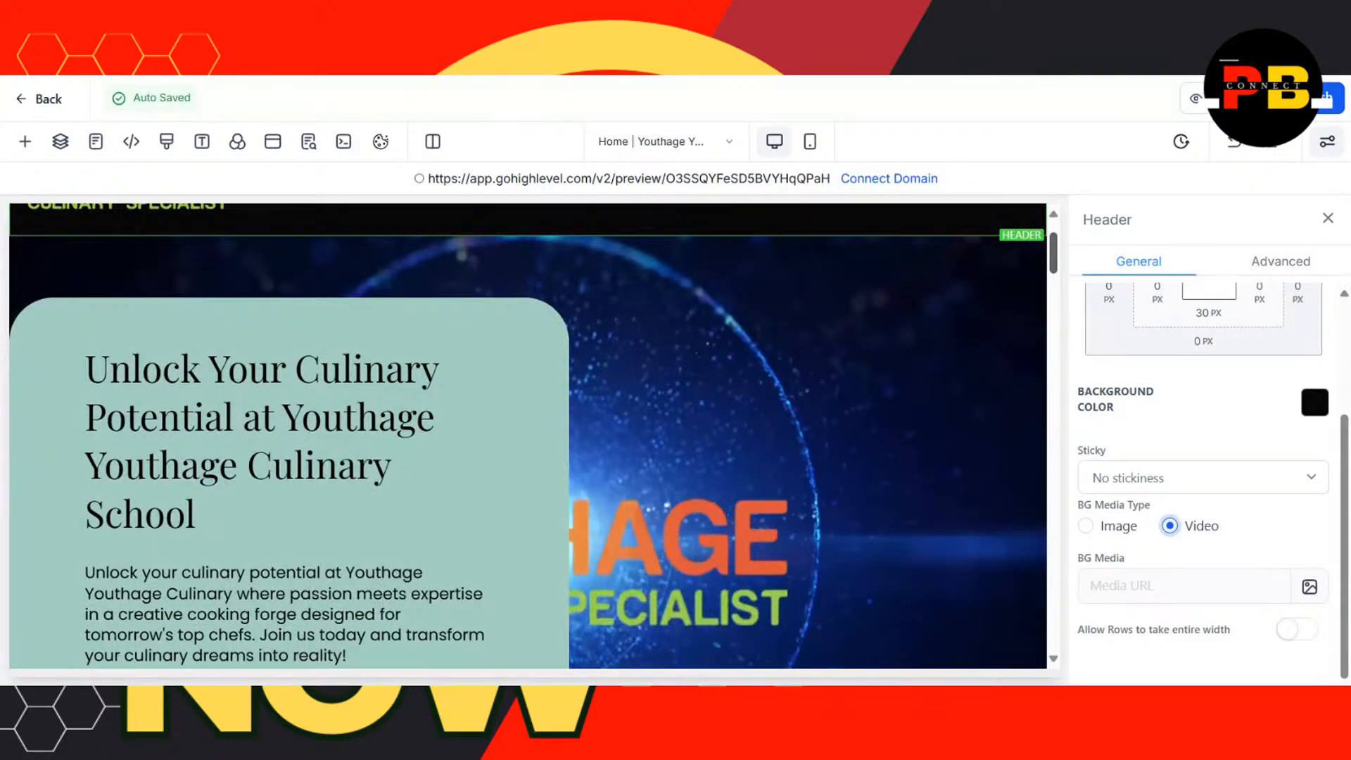
scroll(967, 227, down, 1)
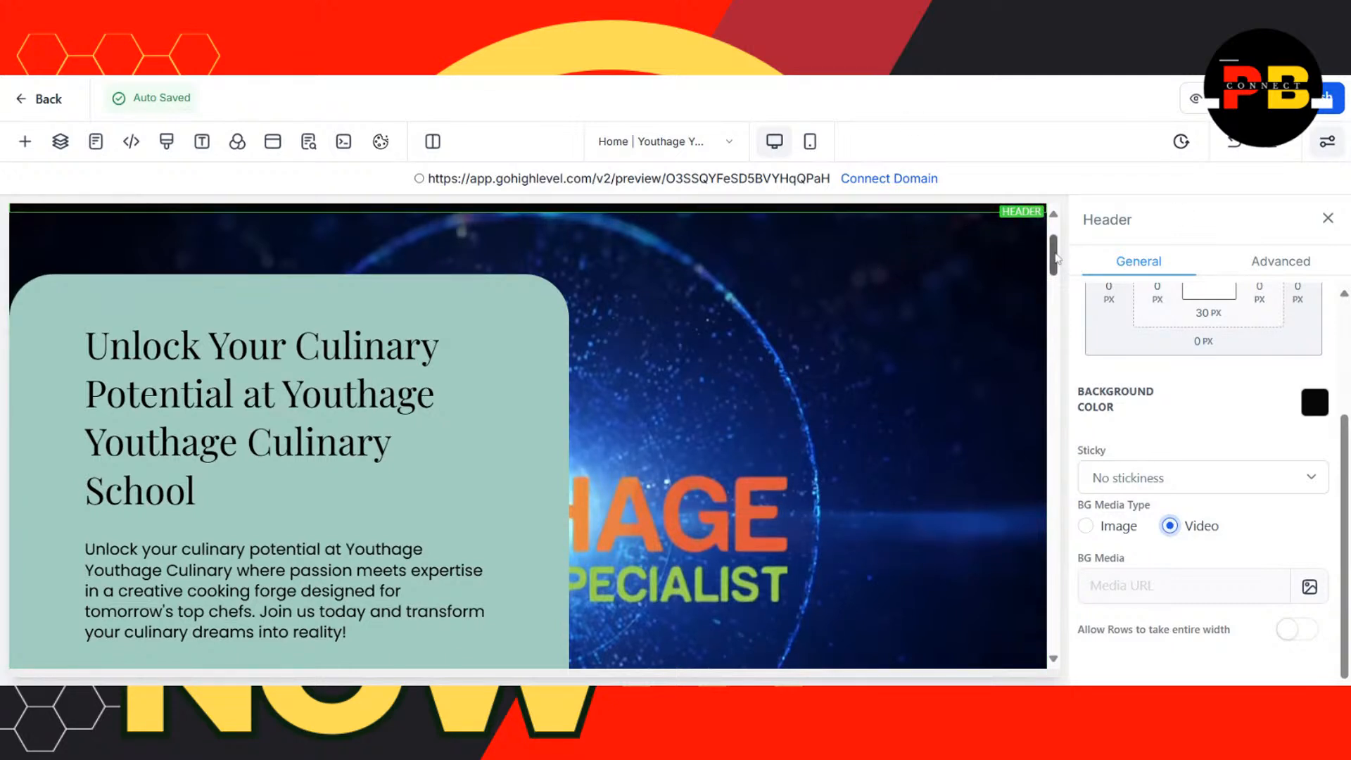
drag(1055, 258, 1058, 264)
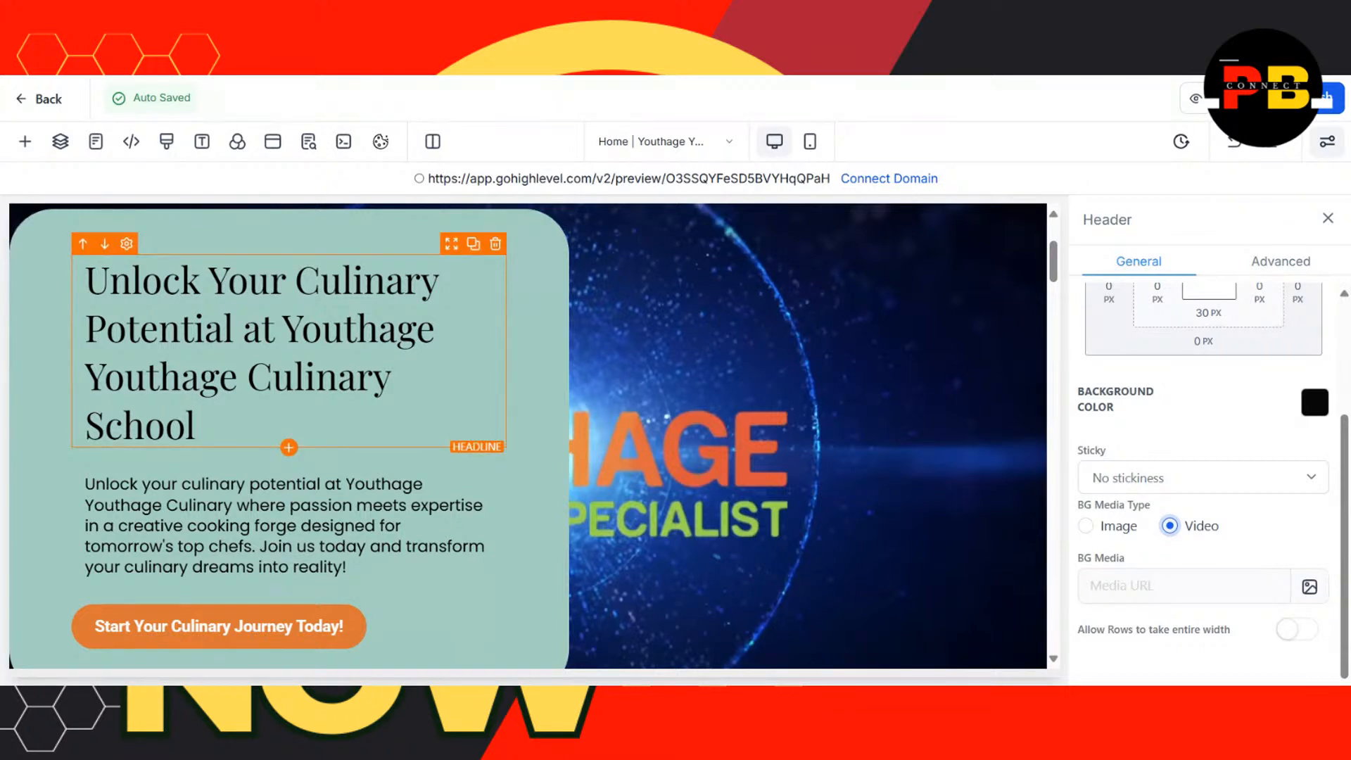
click(378, 328)
drag(435, 328, 283, 329)
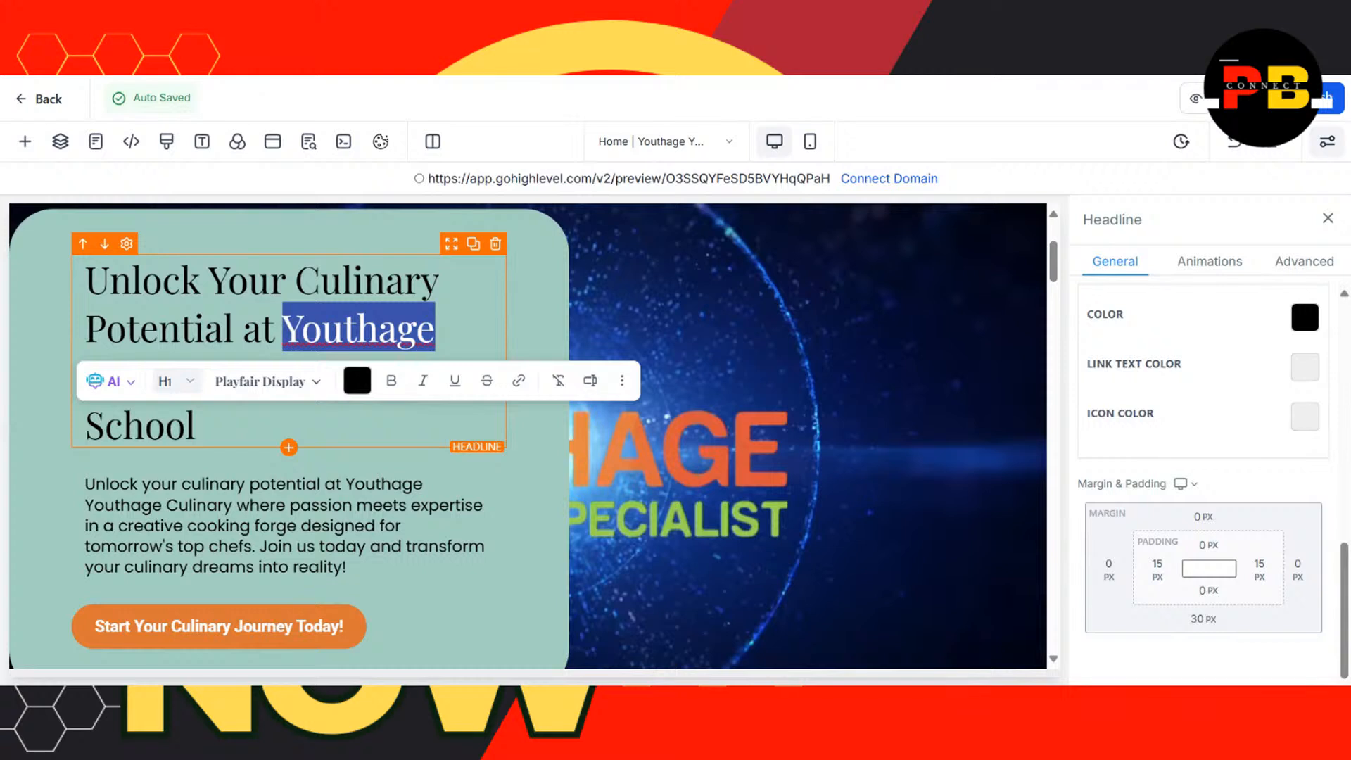
key(BackSpace)
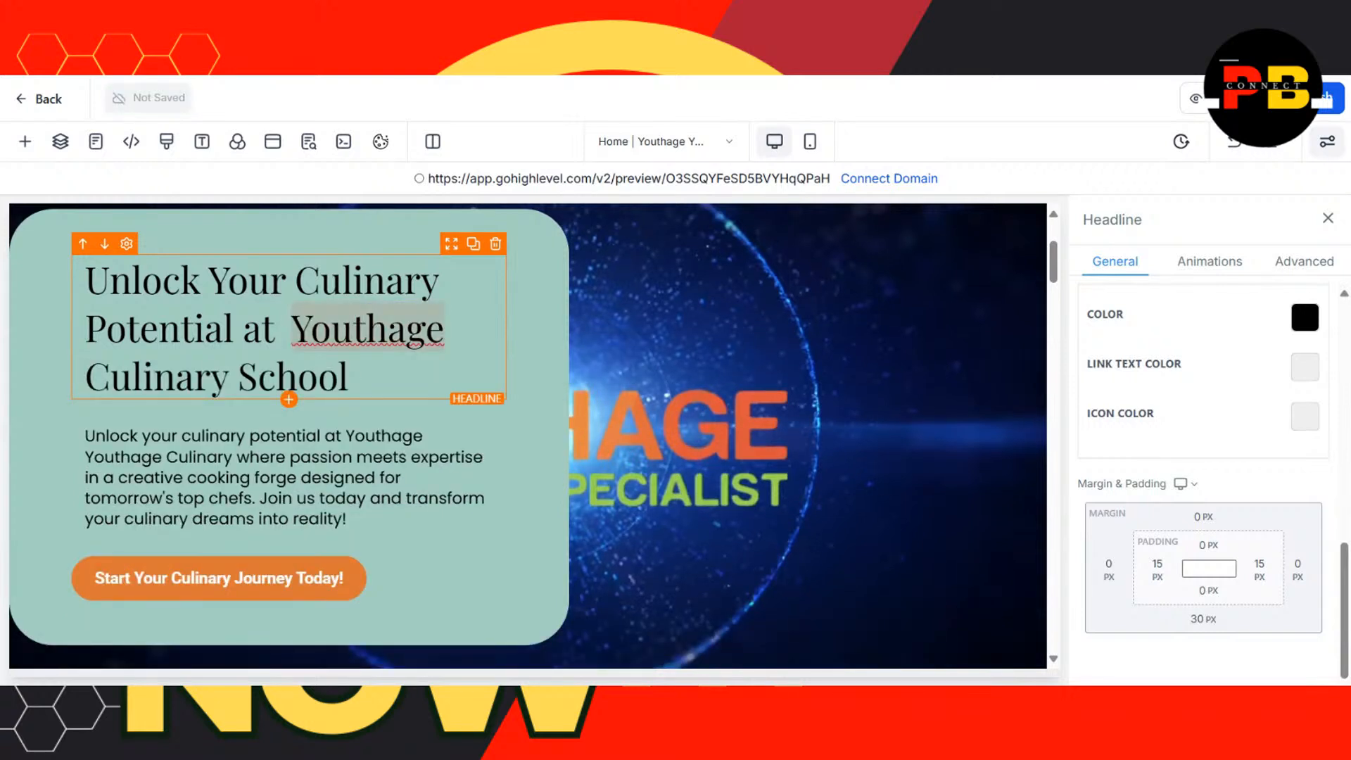
click(454, 328)
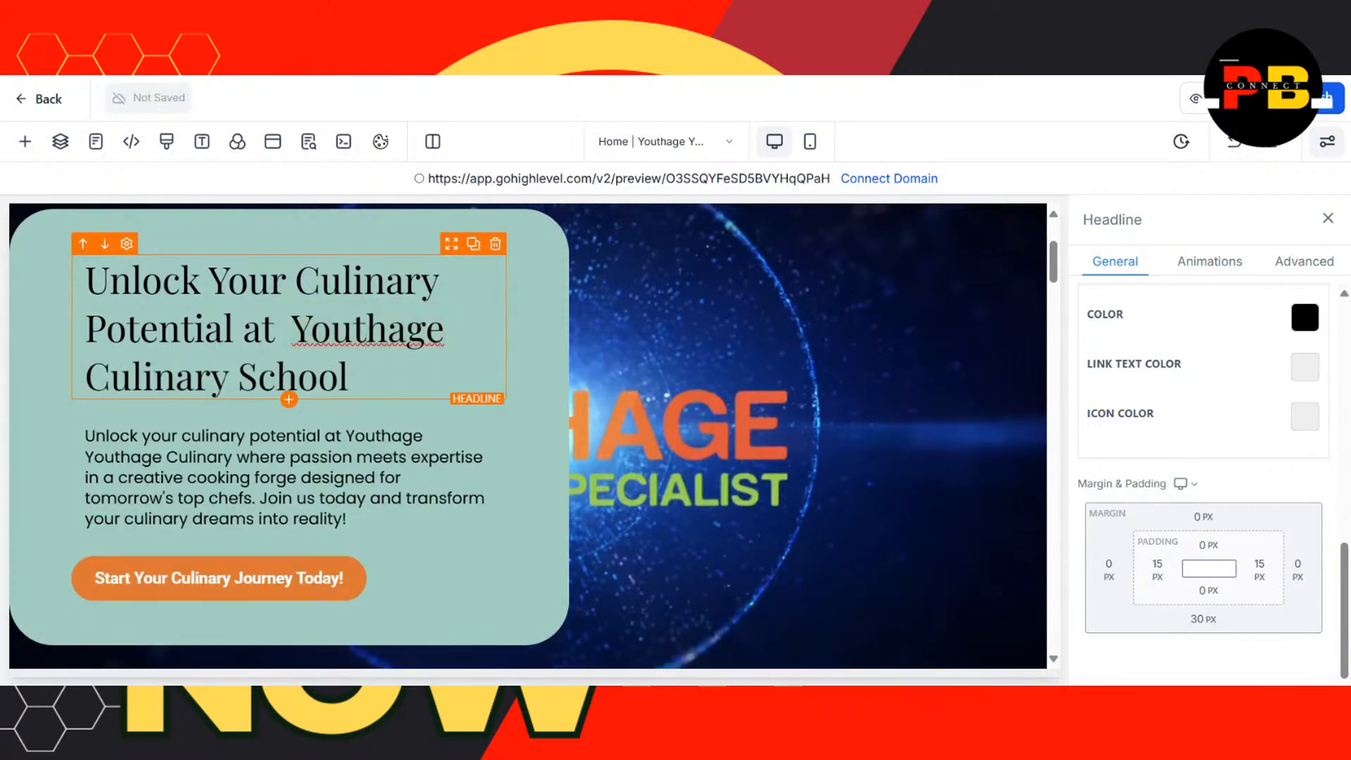
- Replace "School" with "Specialist" at the end of the hero headline
drag(349, 376, 259, 376)
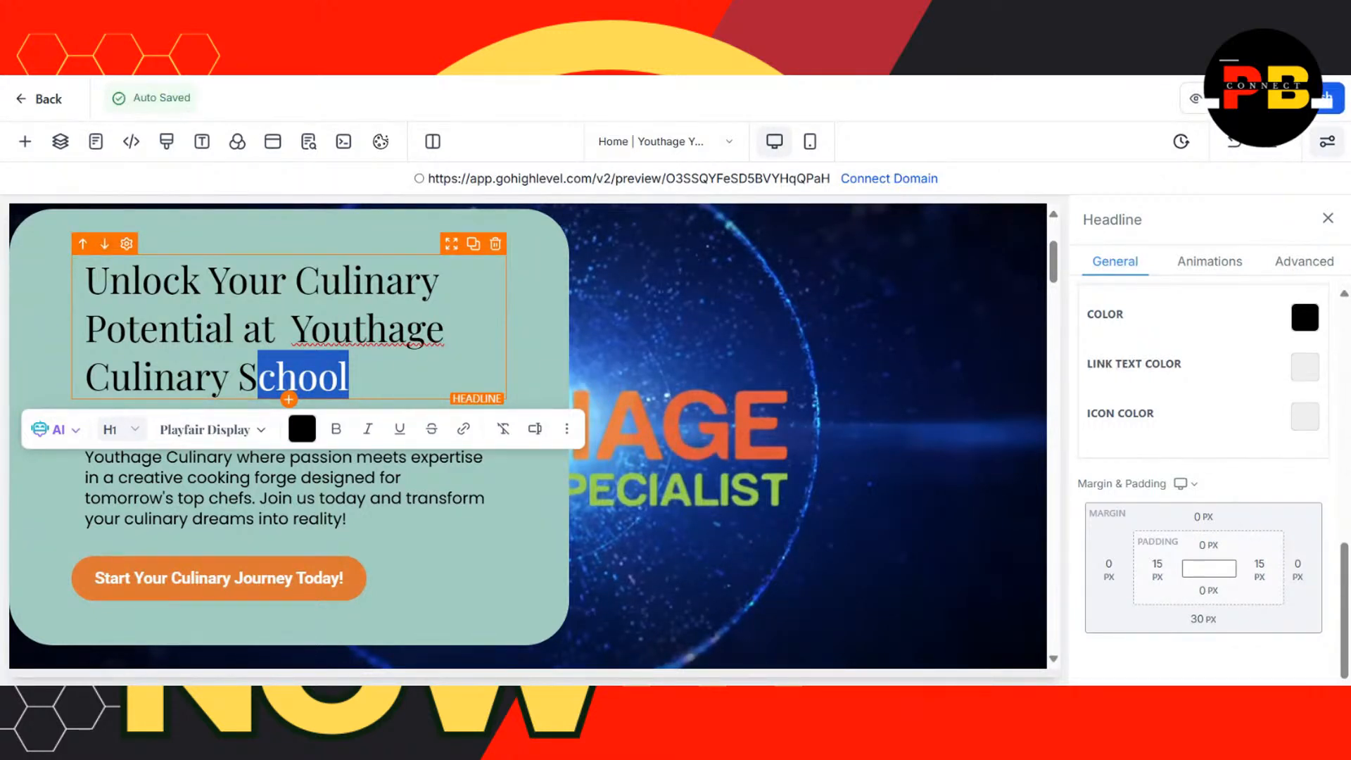
text(pec)
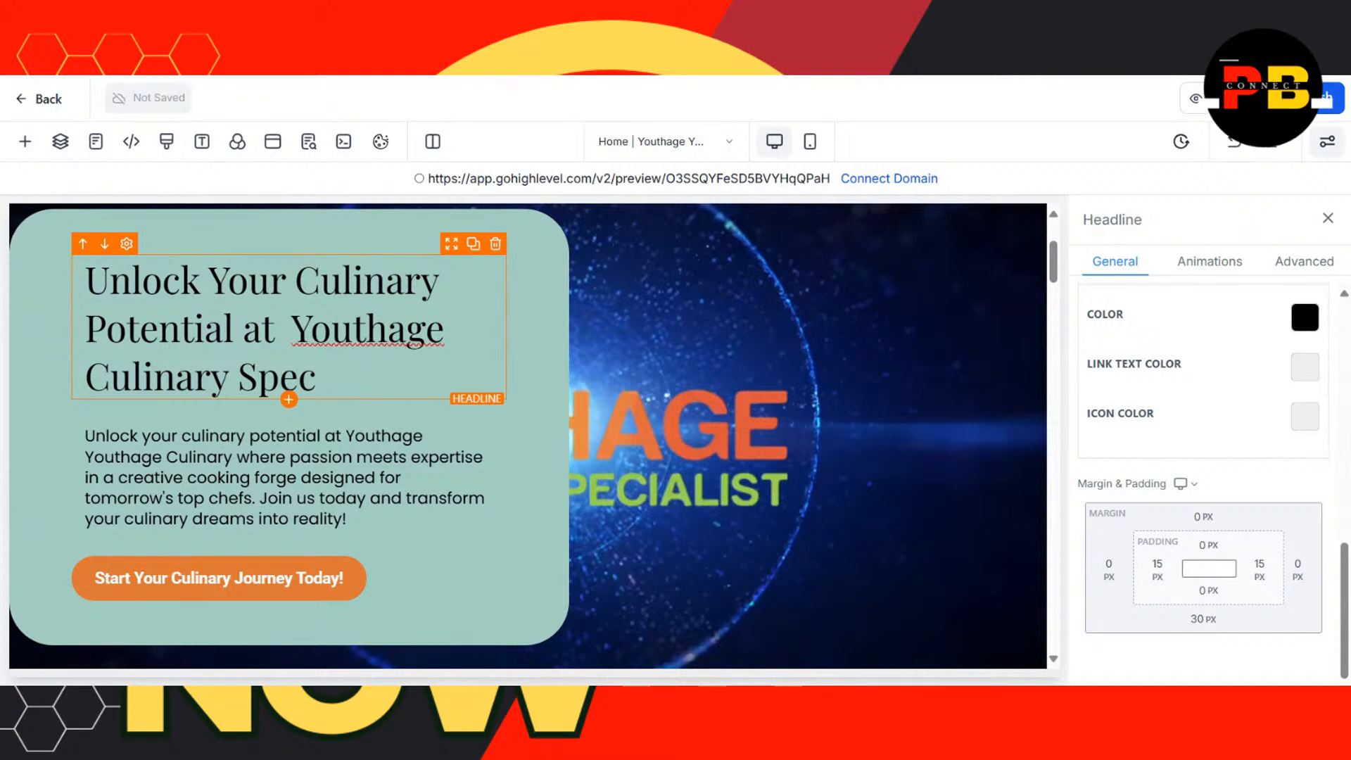
text(ialist)
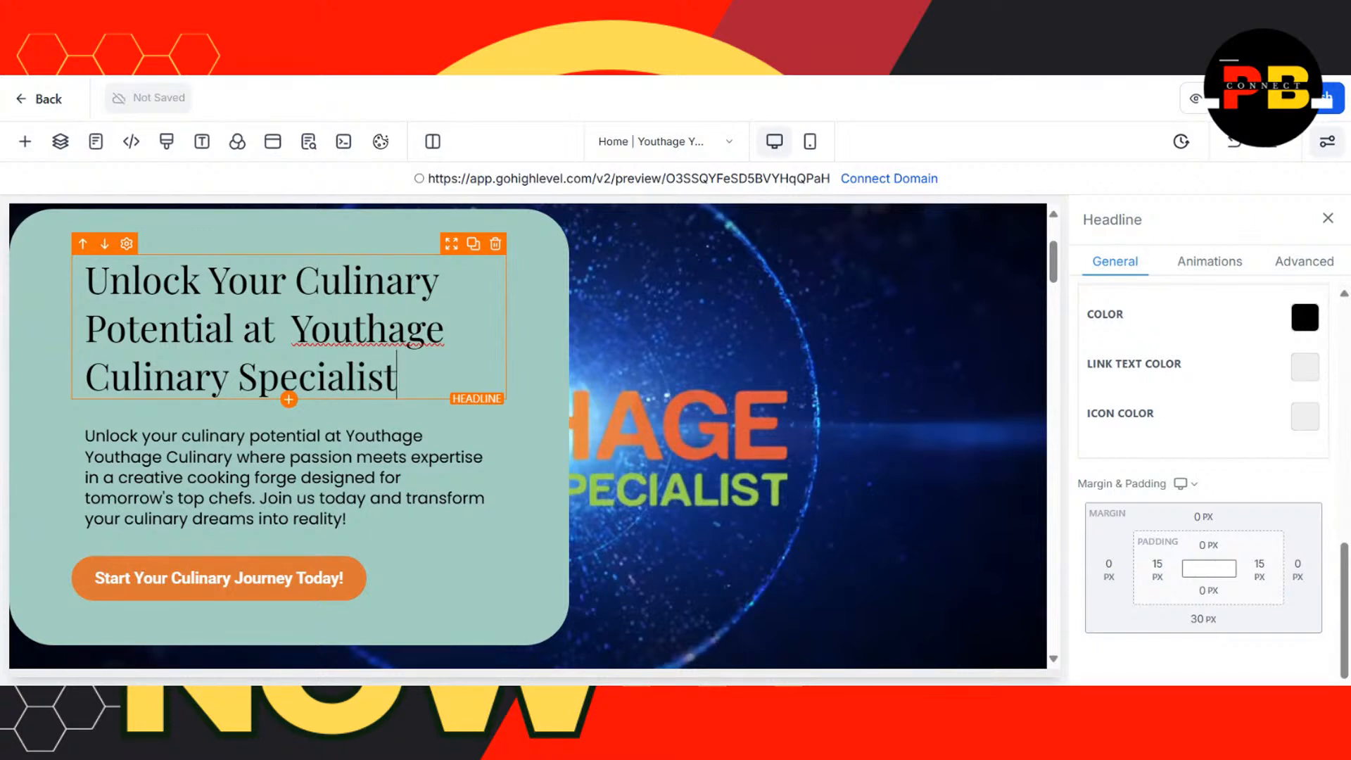
- Set the background color of the one-column row behind the hero text to the semi-transparent dark default color
scroll(1060, 271, down, 2)
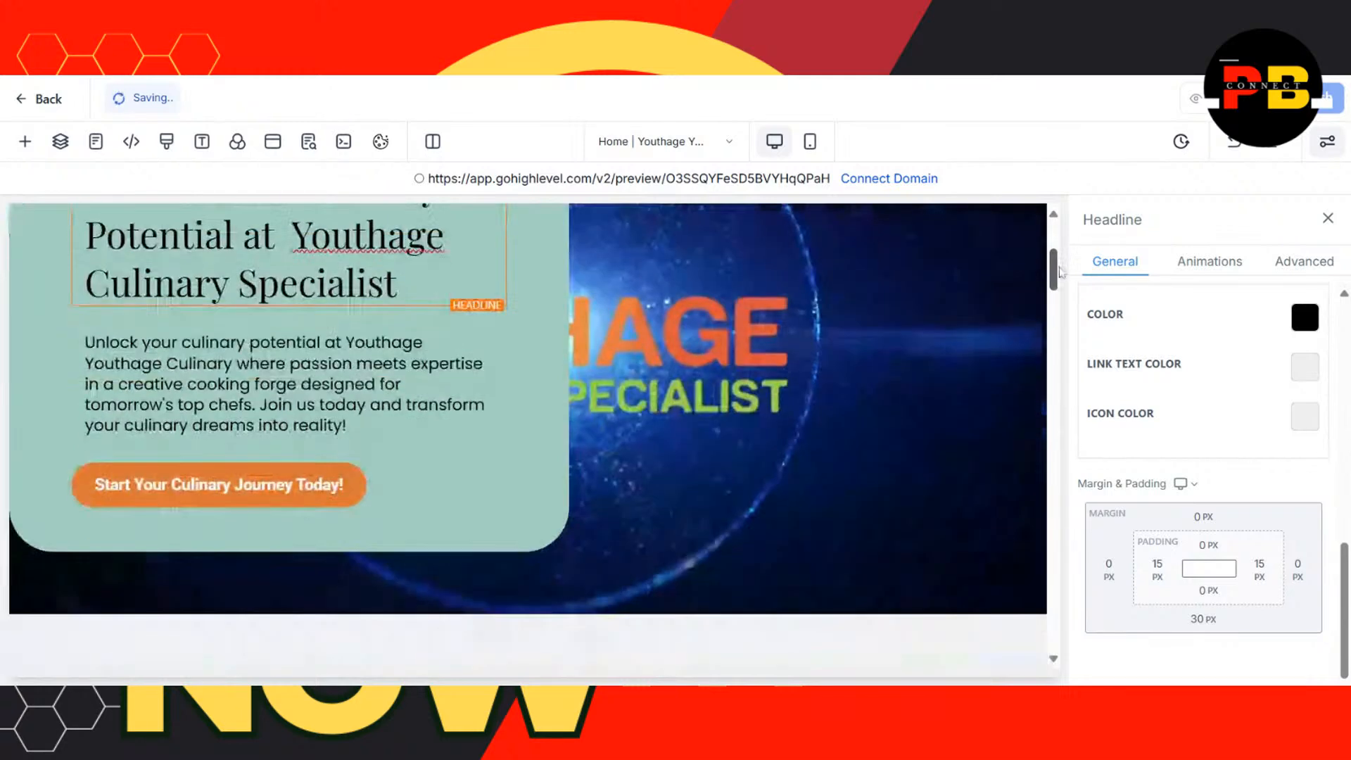
scroll(1060, 271, down, 1)
scroll(1067, 266, up, 3)
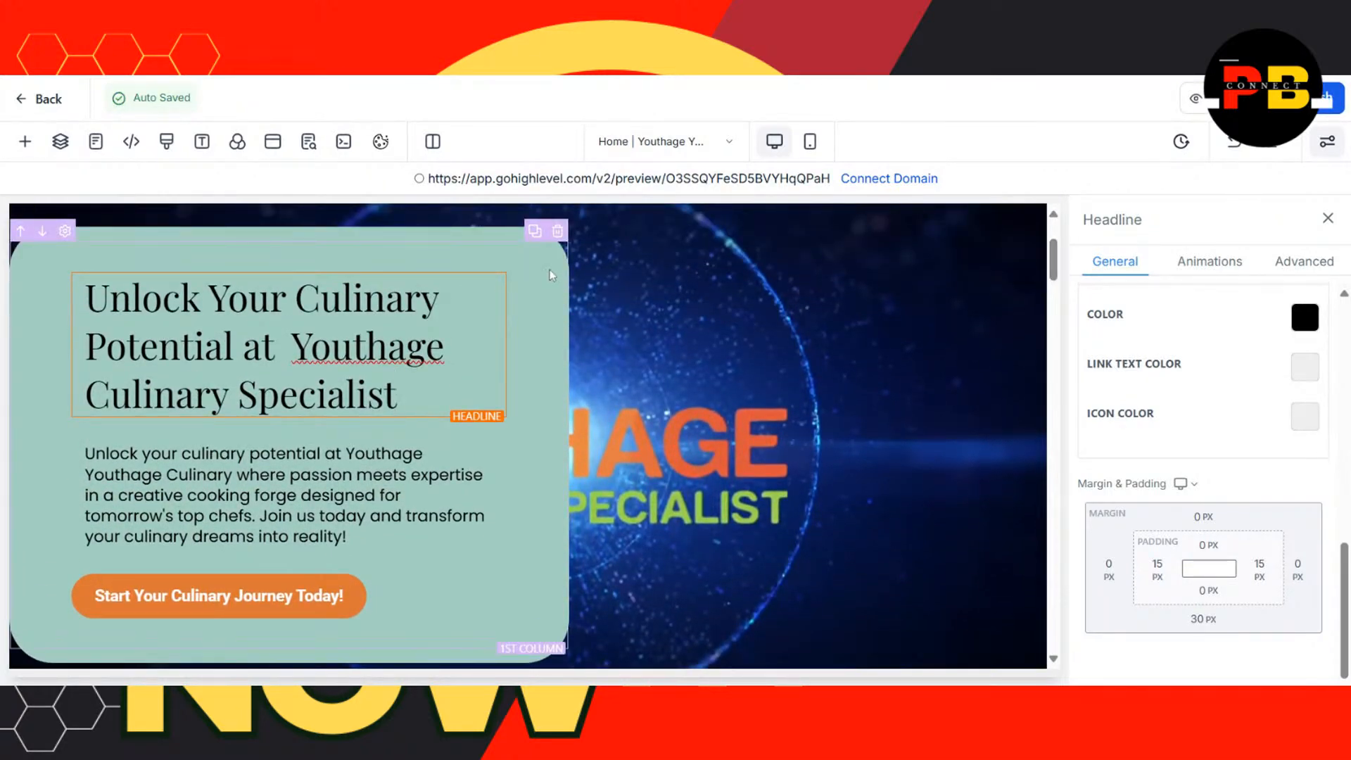
click(518, 243)
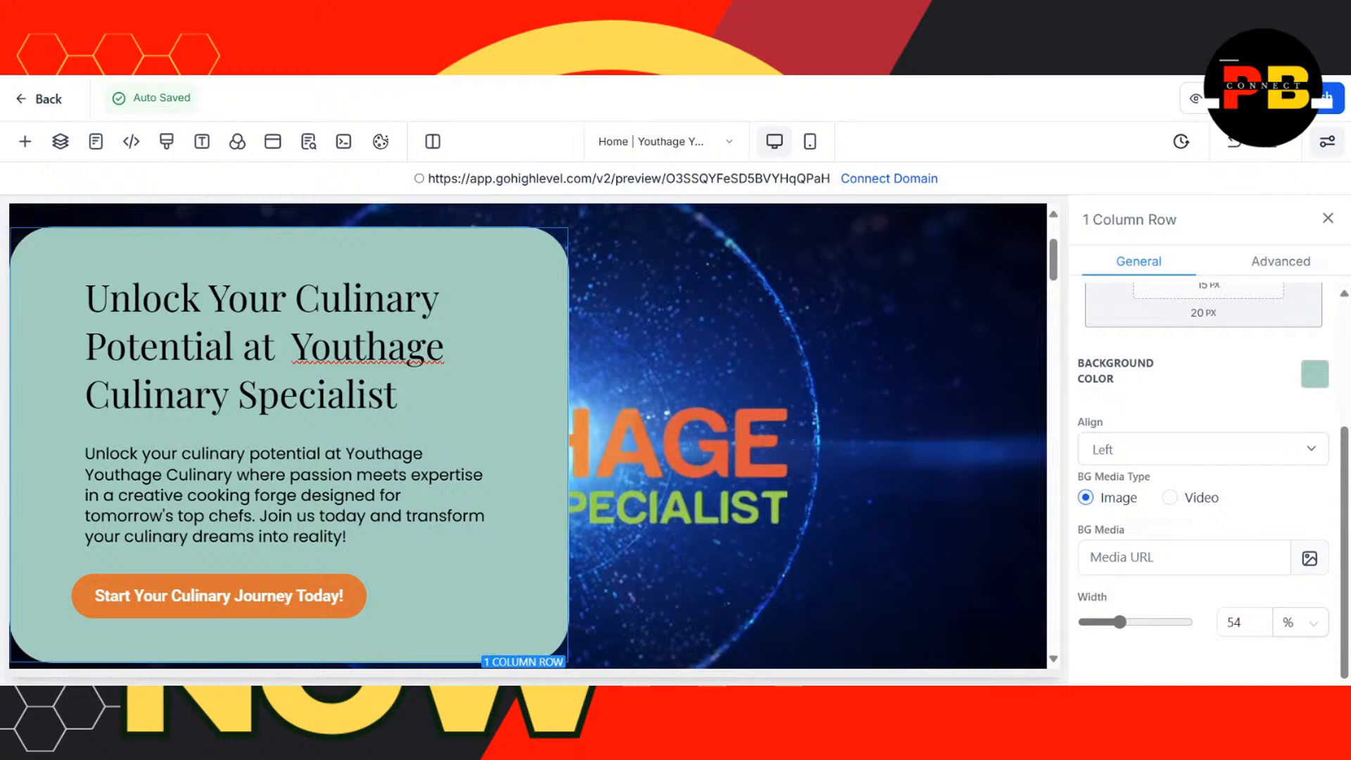
click(1327, 384)
click(1051, 461)
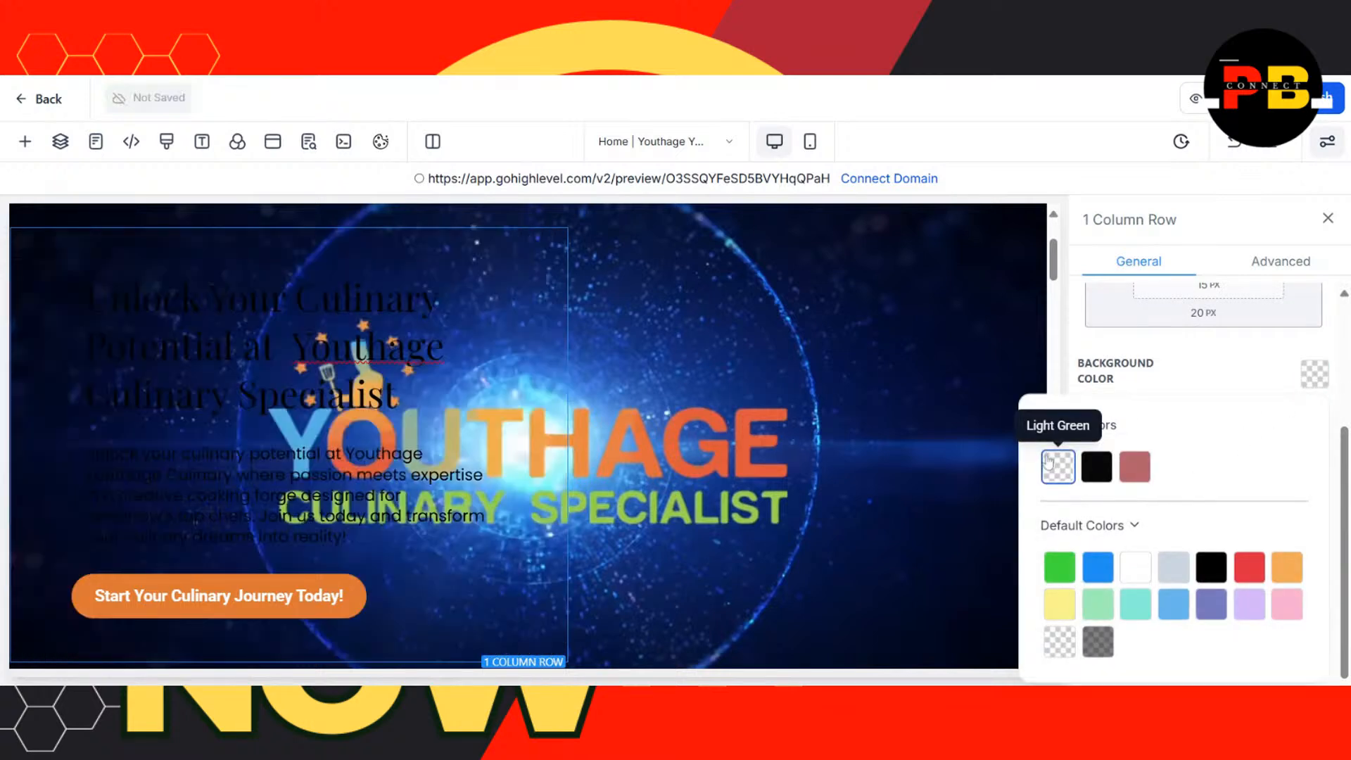
click(1097, 644)
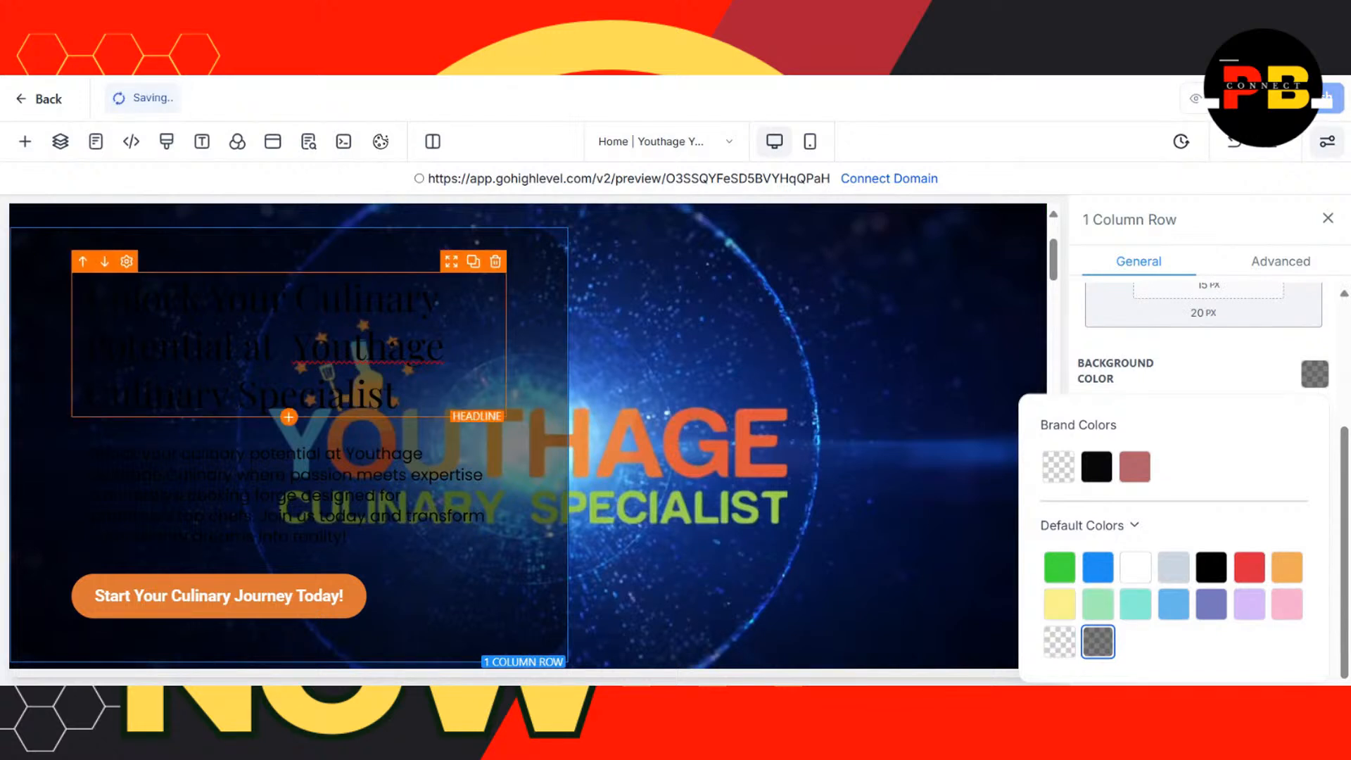
- Set the hero headline's text color to the default Yellow
click(288, 346)
scroll(1204, 451, up, 5)
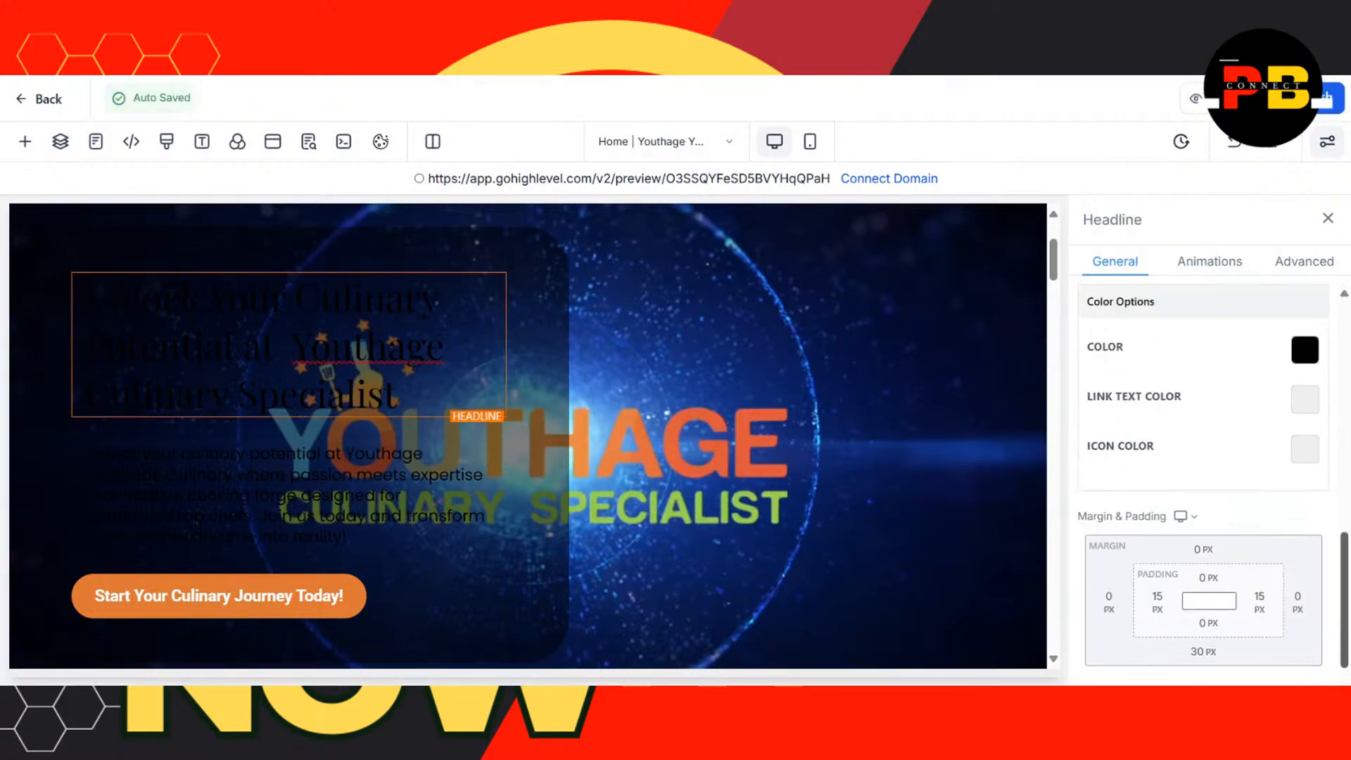
scroll(1203, 451, up, 5)
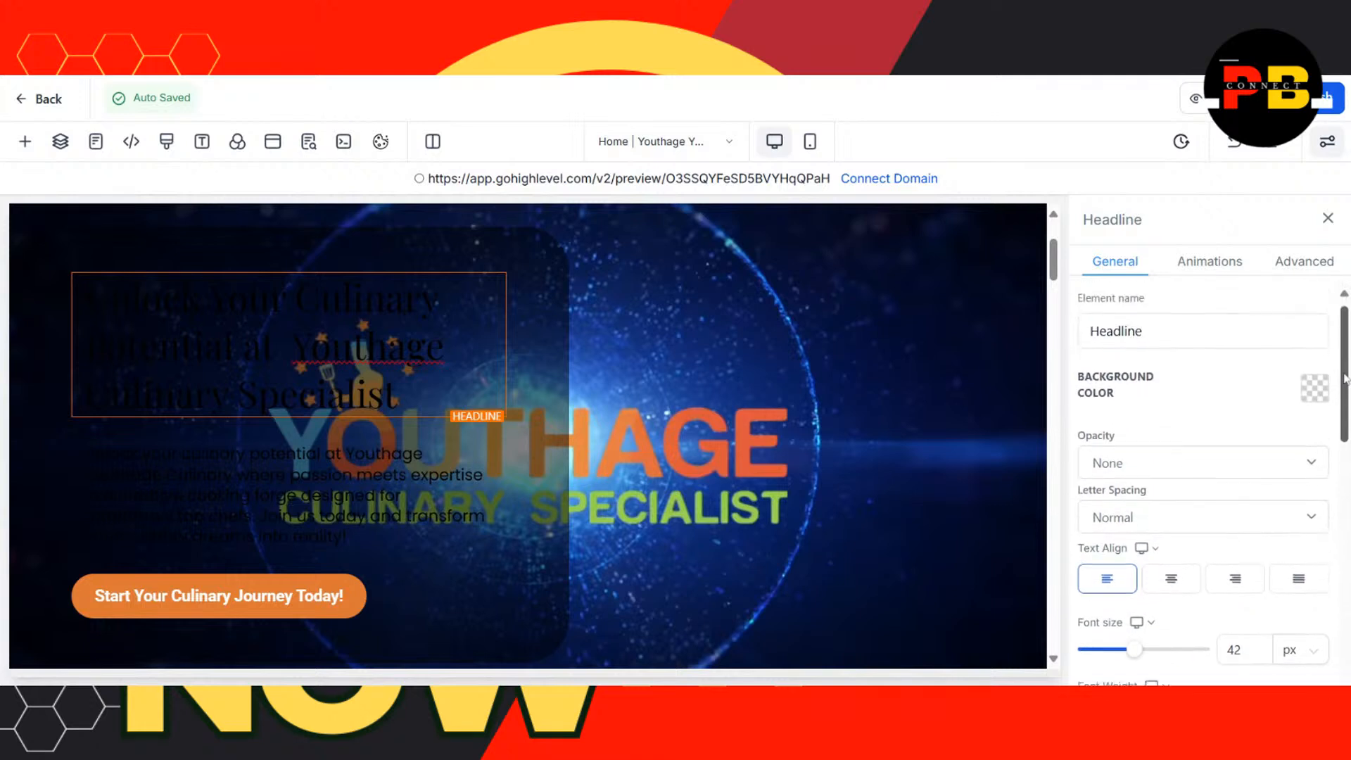
scroll(1203, 451, down, 8)
scroll(1204, 493, down, 1)
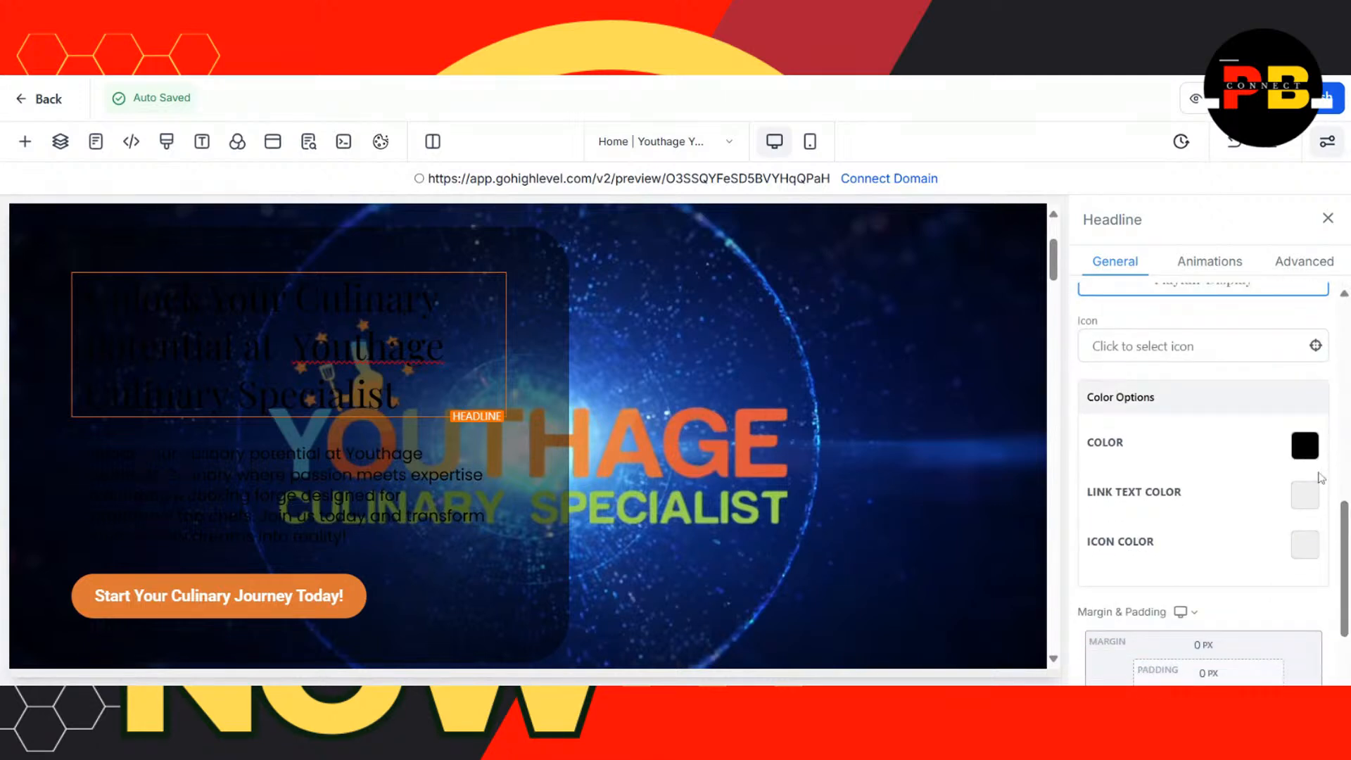
click(1304, 444)
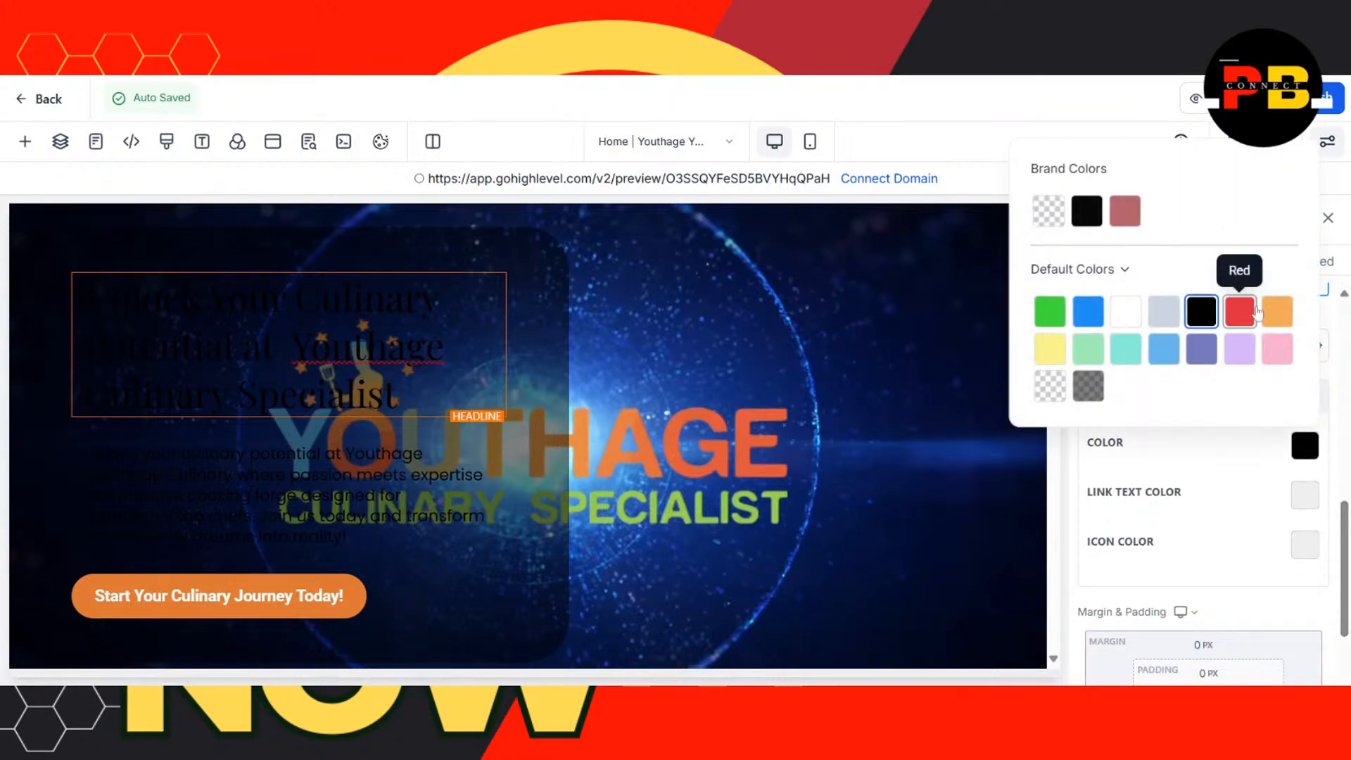
click(1050, 349)
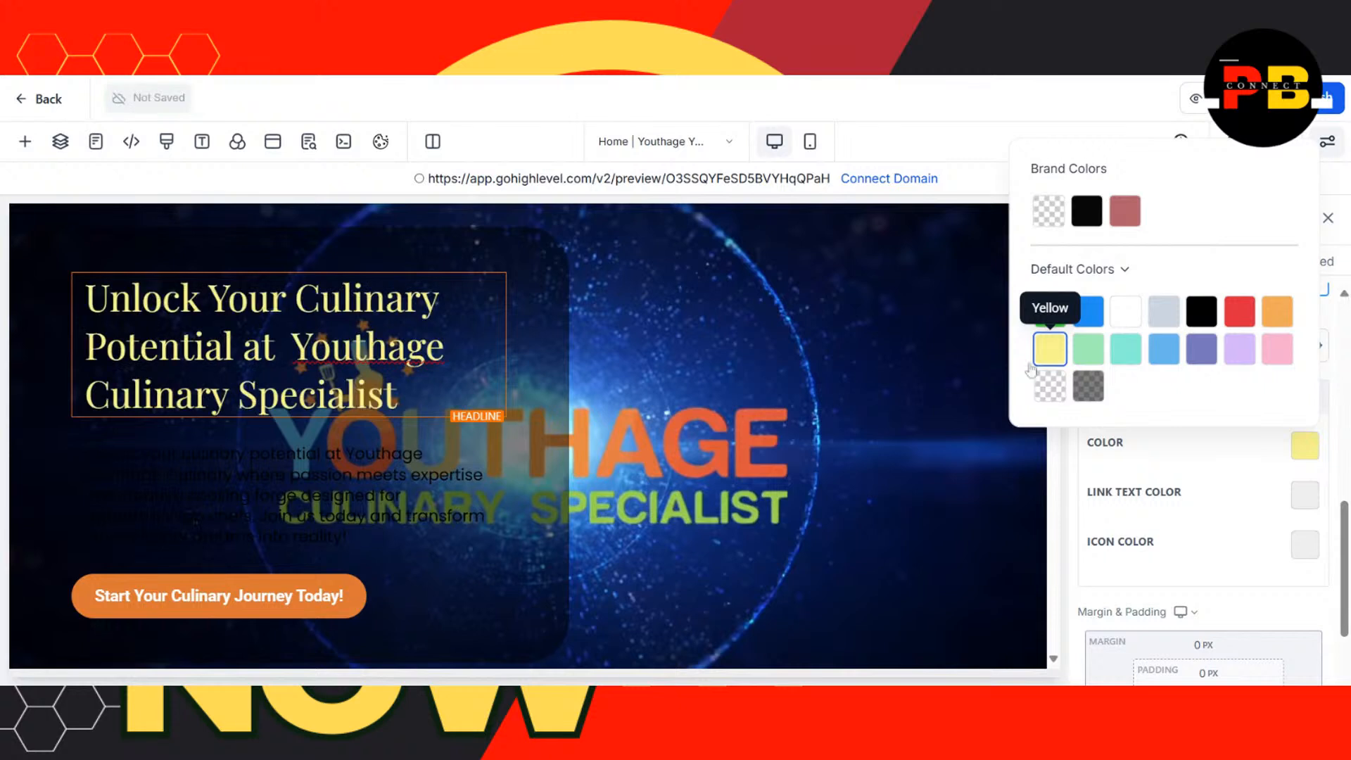
- Set the hero paragraph's text color to the default Yellow after trying the default Orange
click(450, 474)
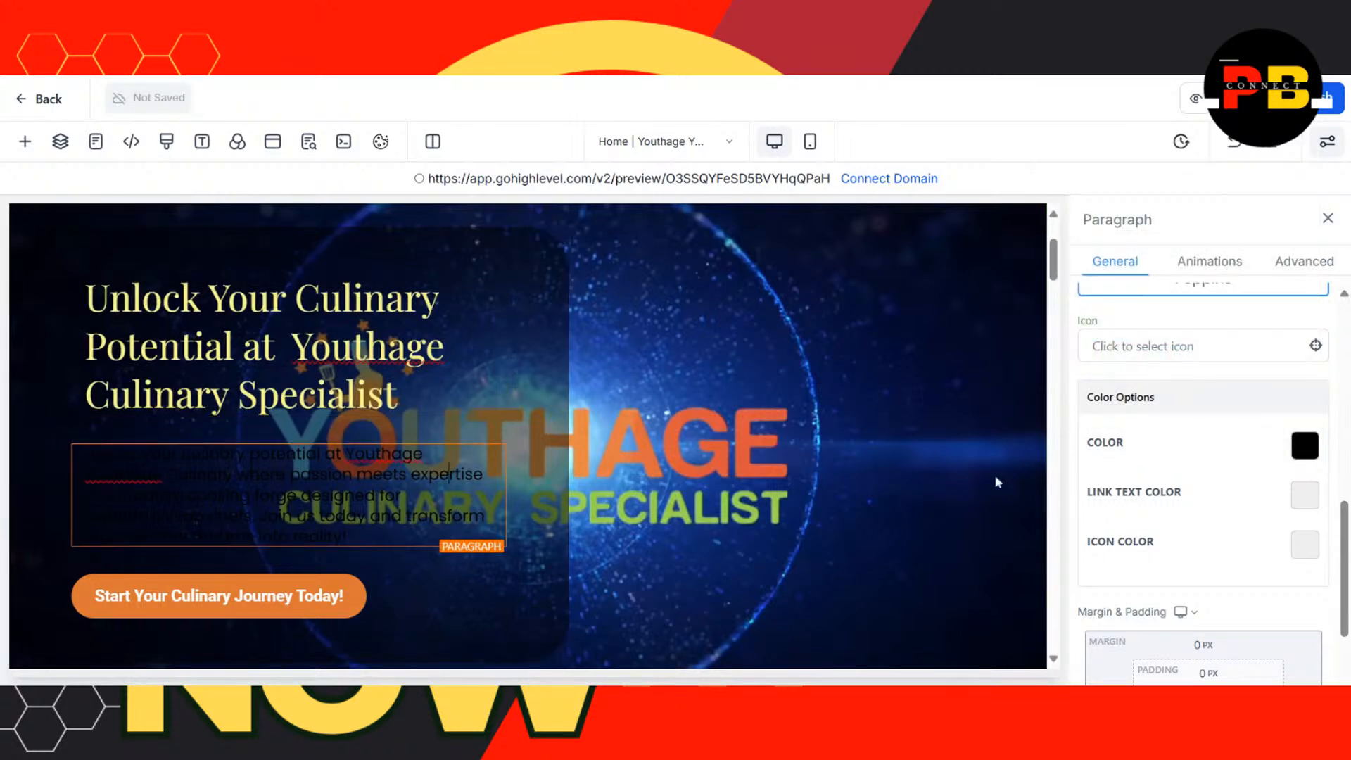
click(1306, 451)
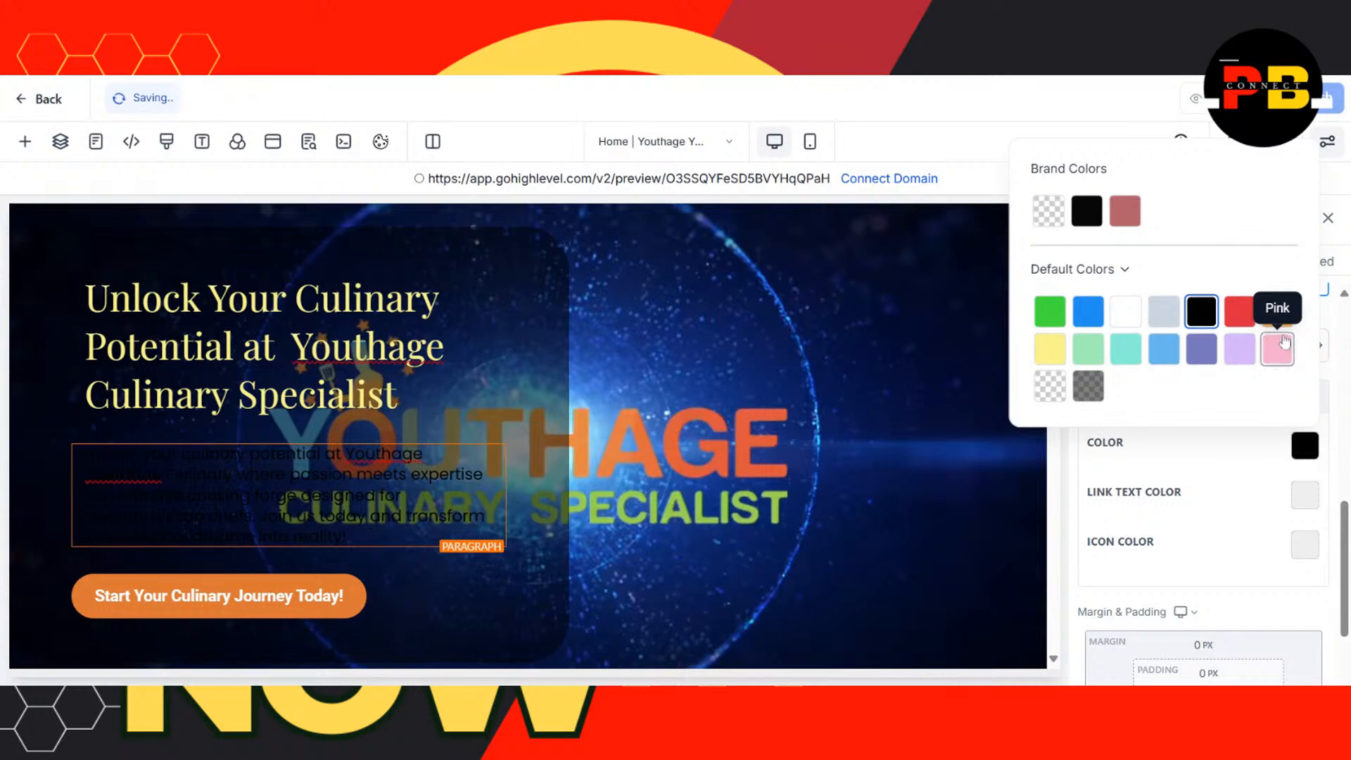
click(1276, 310)
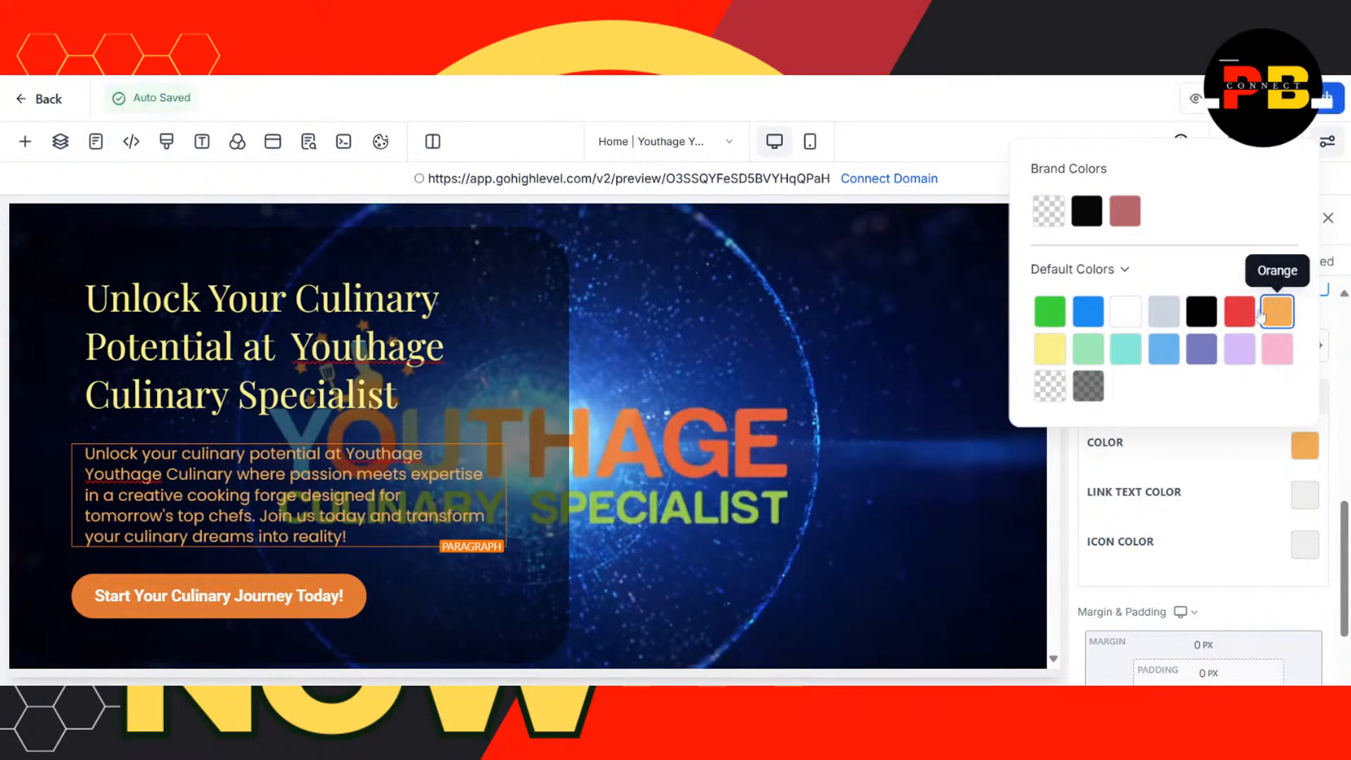
click(1055, 353)
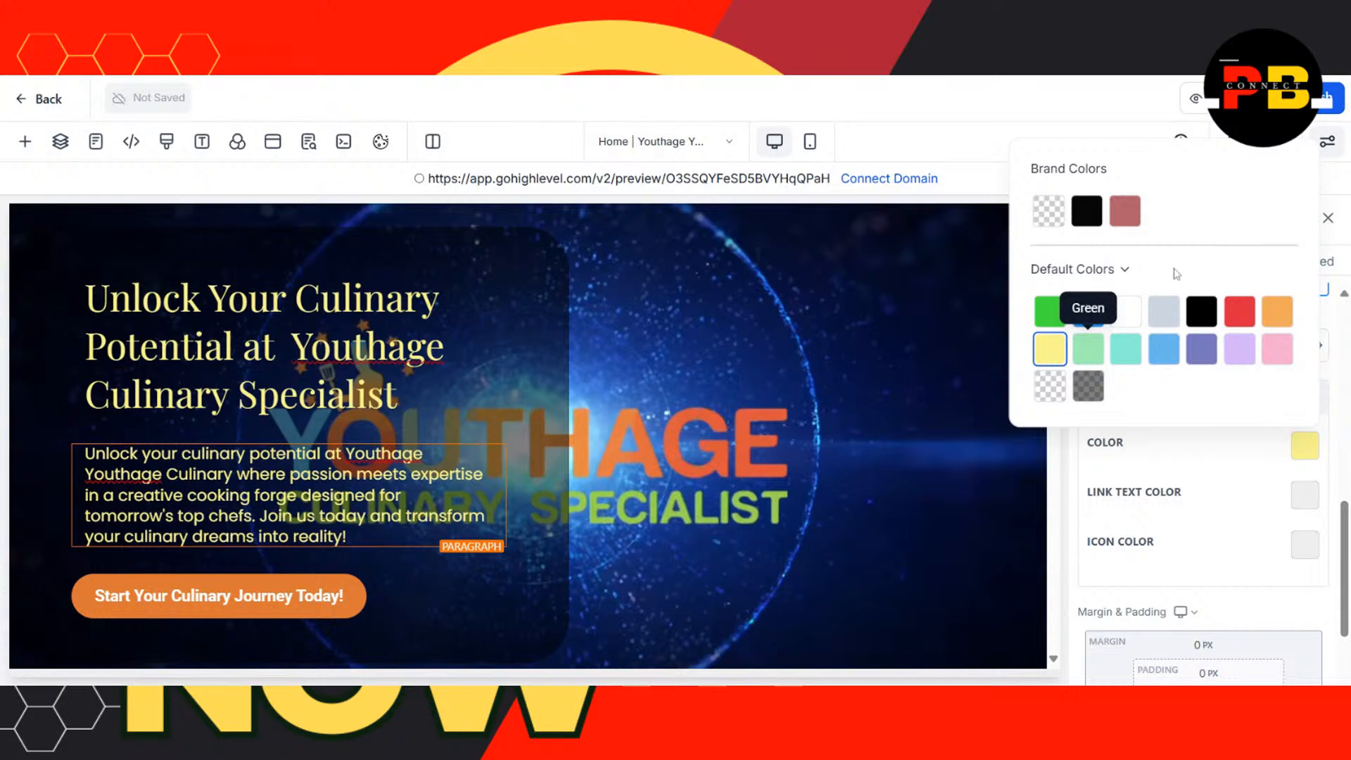
click(917, 463)
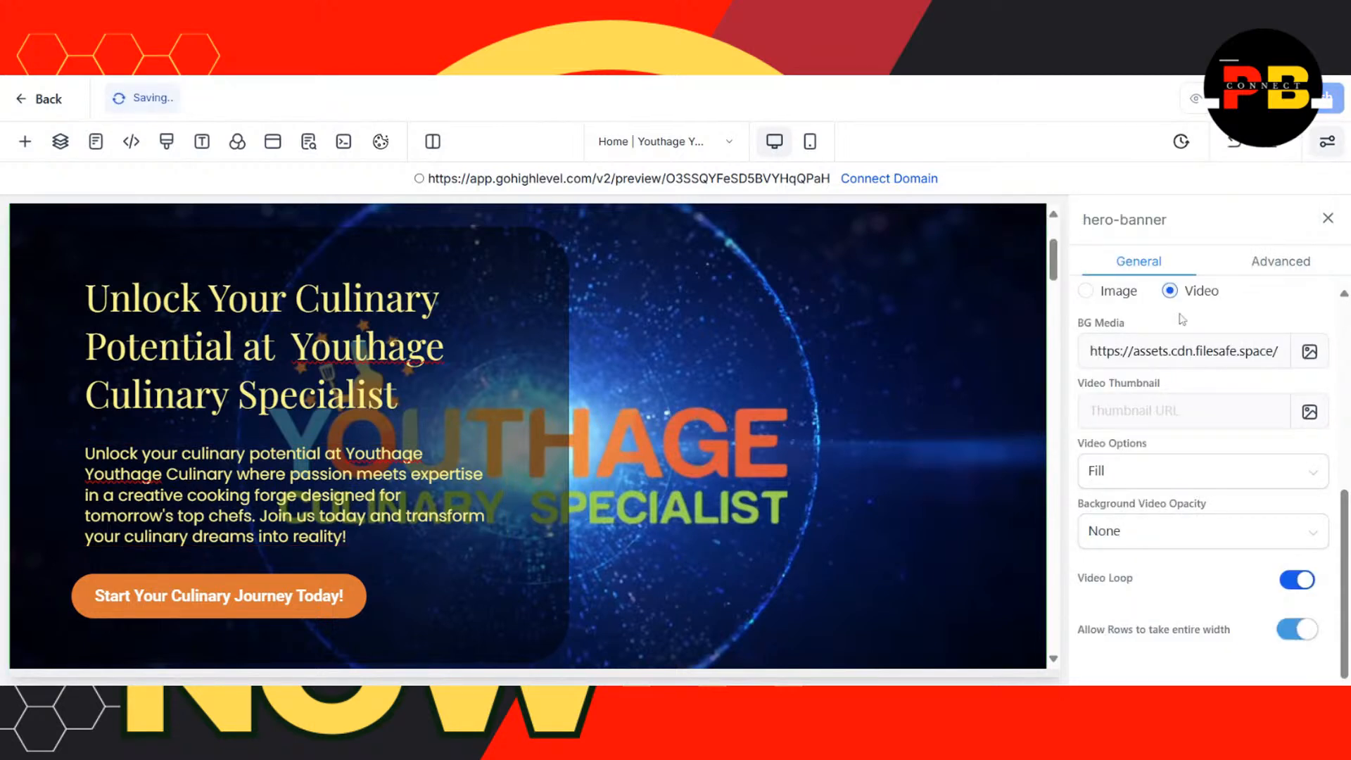
scroll(1053, 261, down, 1)
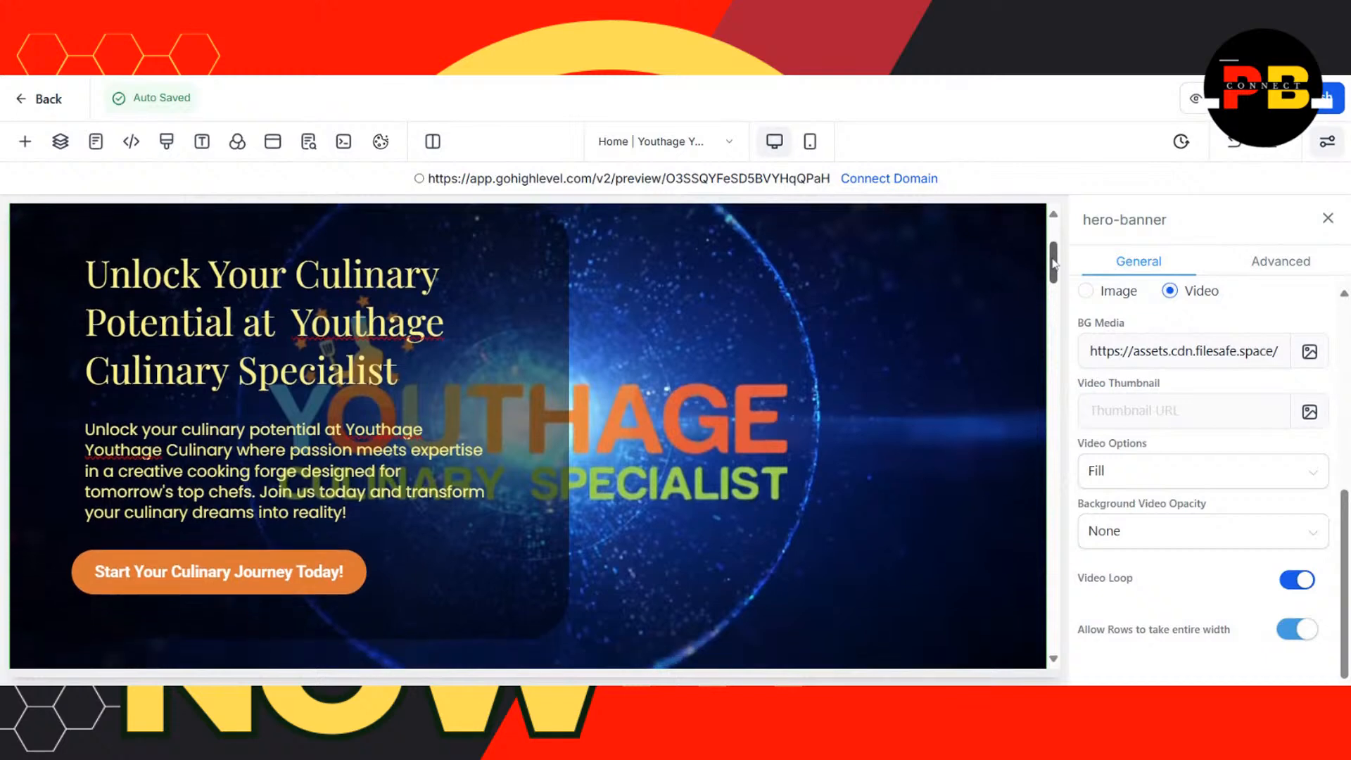
click(743, 145)
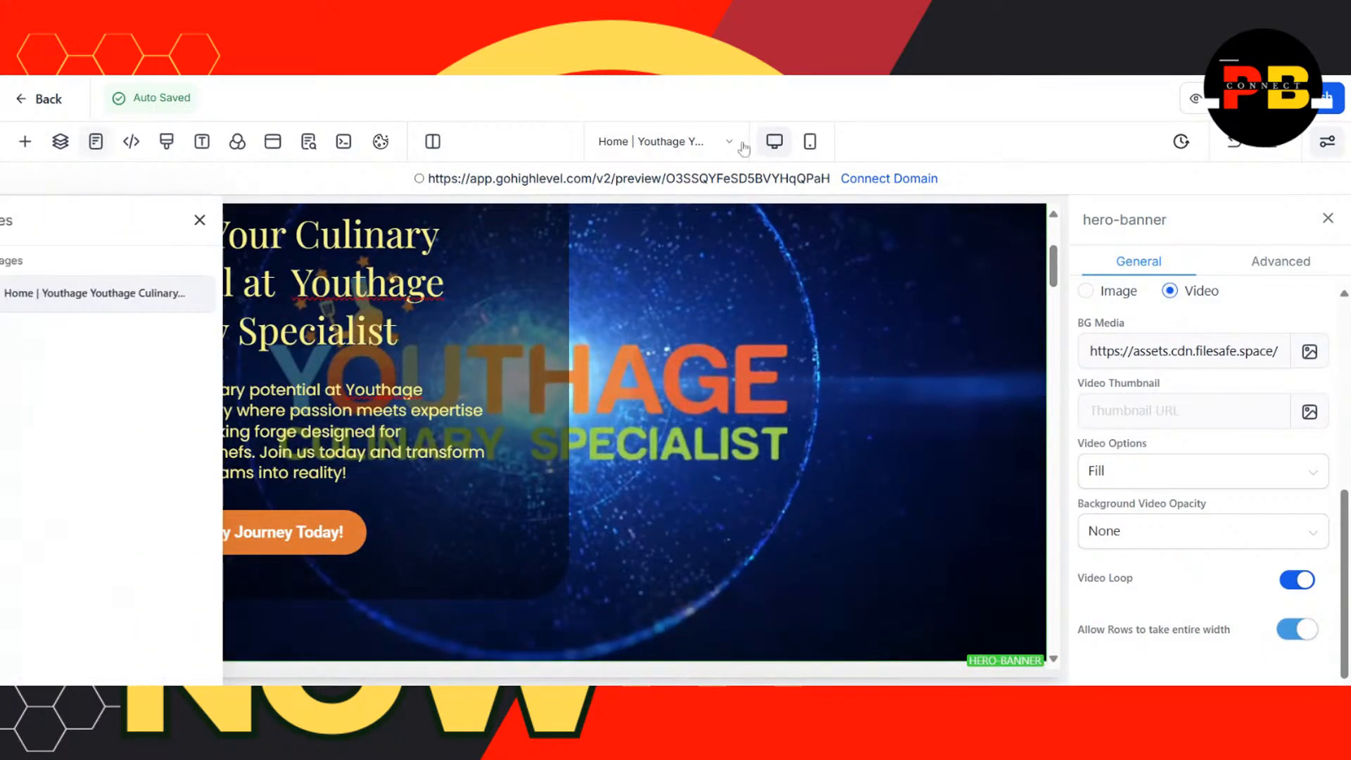
click(241, 222)
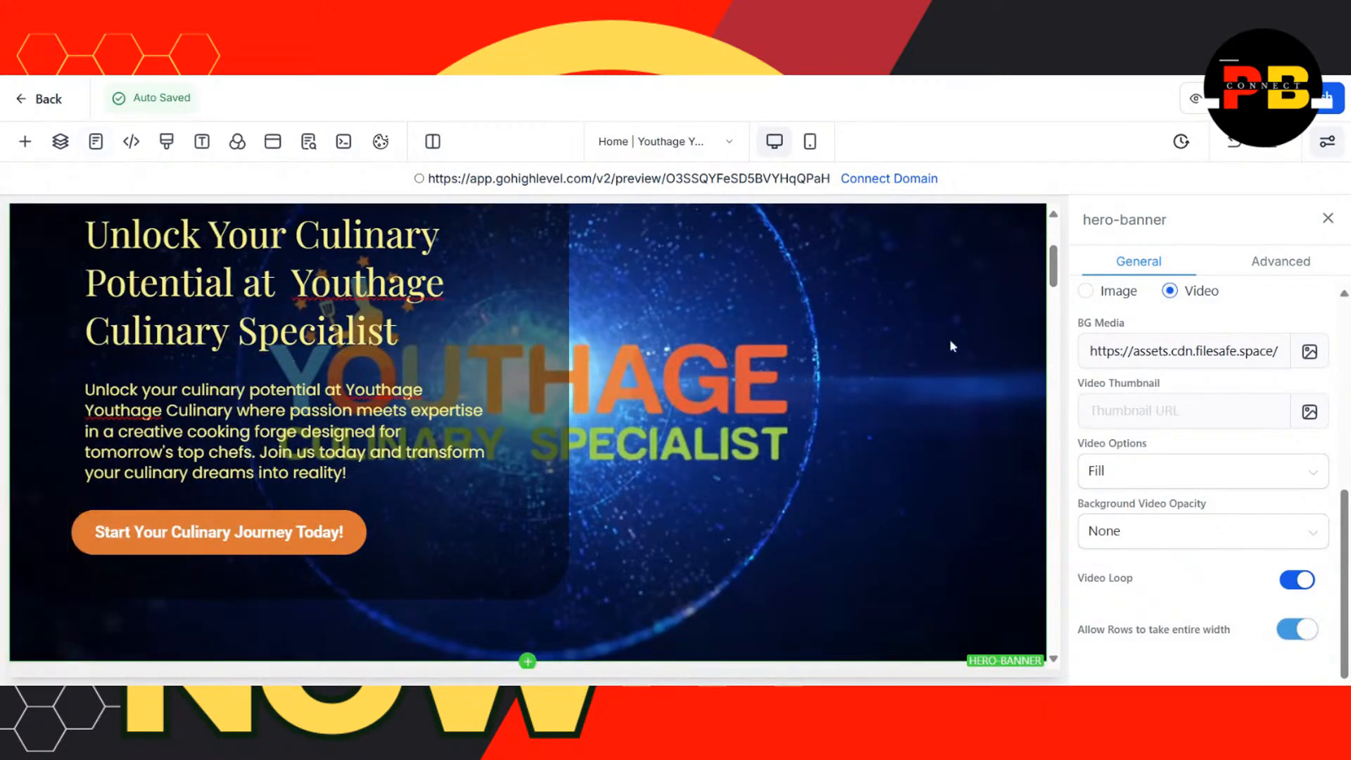
- Try a height and width of 200 px on the image beside "Explore Our Diverse Culinary Training Programs"
scroll(1059, 271, down, 2)
scroll(1062, 272, down, 5)
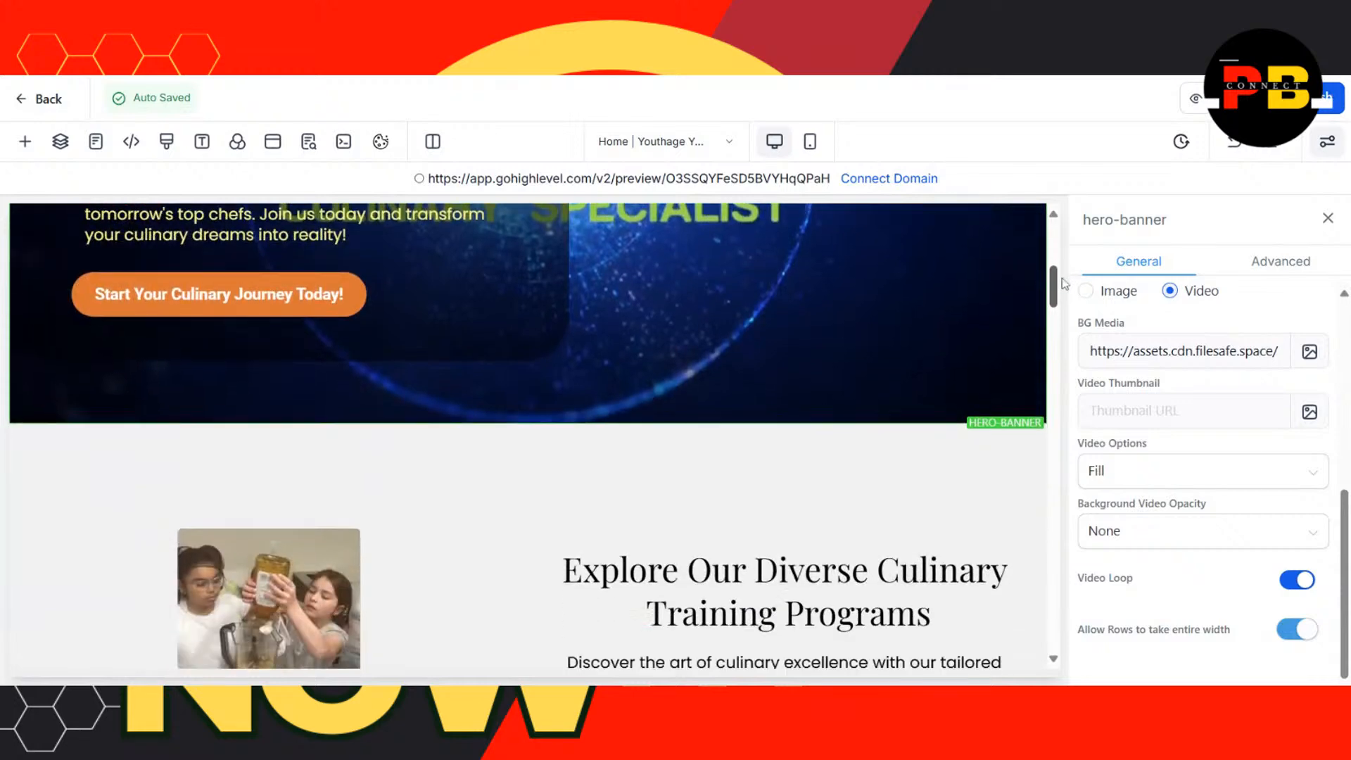
drag(1071, 302, 1069, 303)
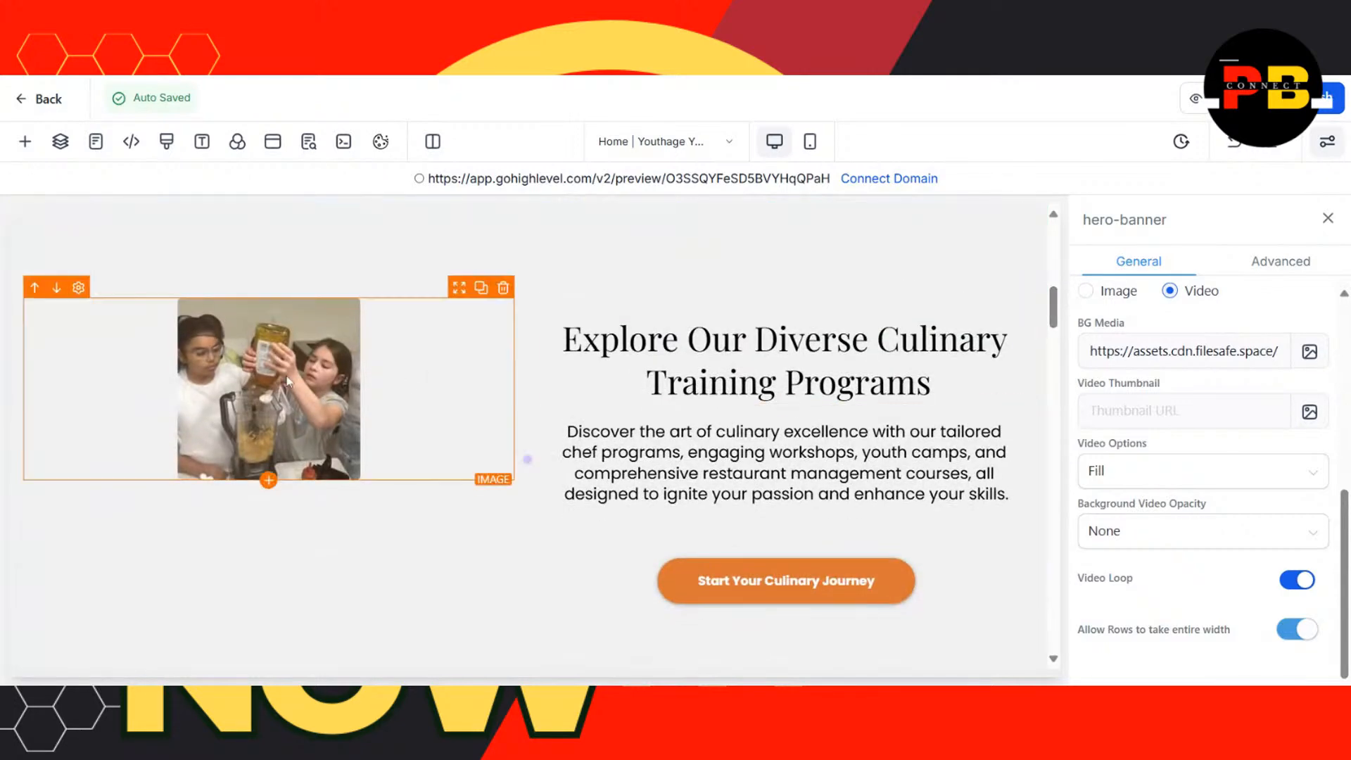
click(268, 371)
click(1119, 481)
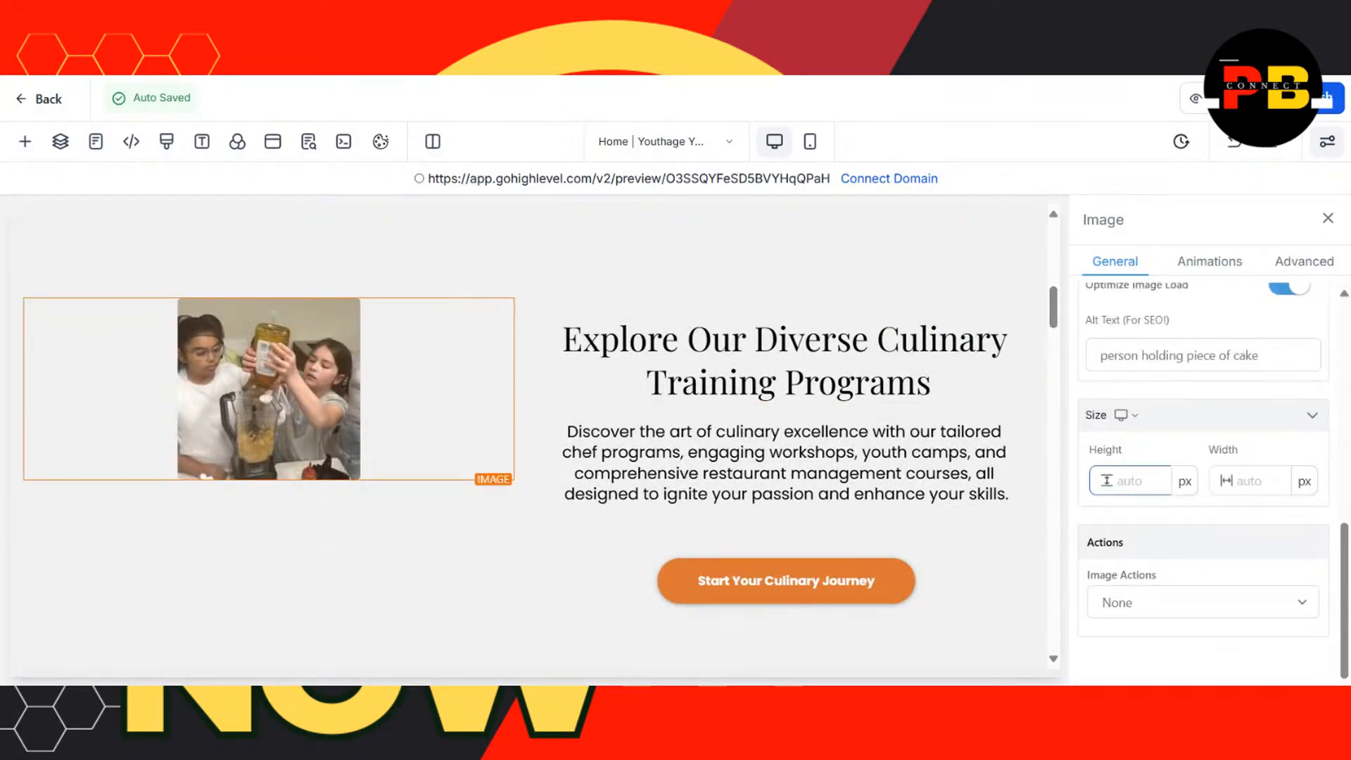
text(200)
click(1238, 480)
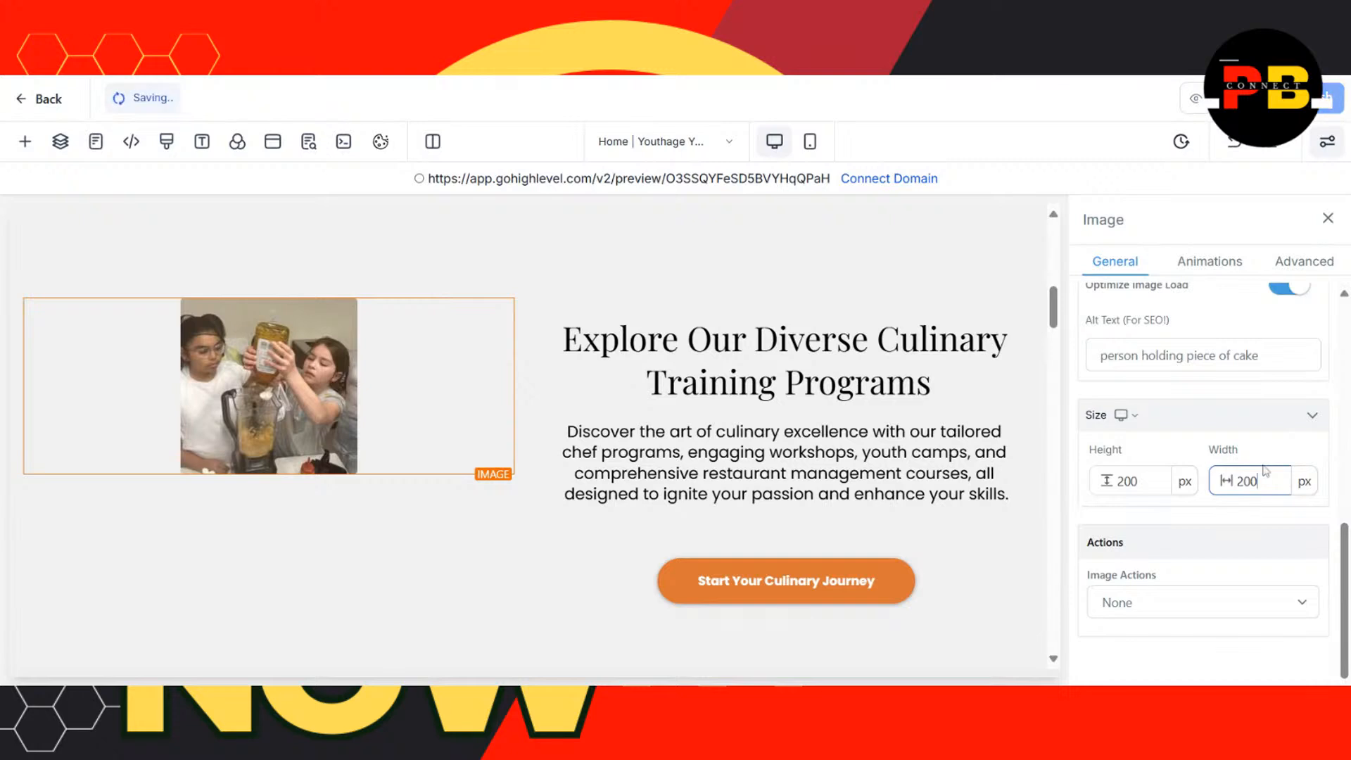
- Clear the custom width and height of the image beside "Explore Our Diverse Culinary Training Programs"
key(ctrl+a)
key(BackSpace)
drag(1139, 481, 1116, 481)
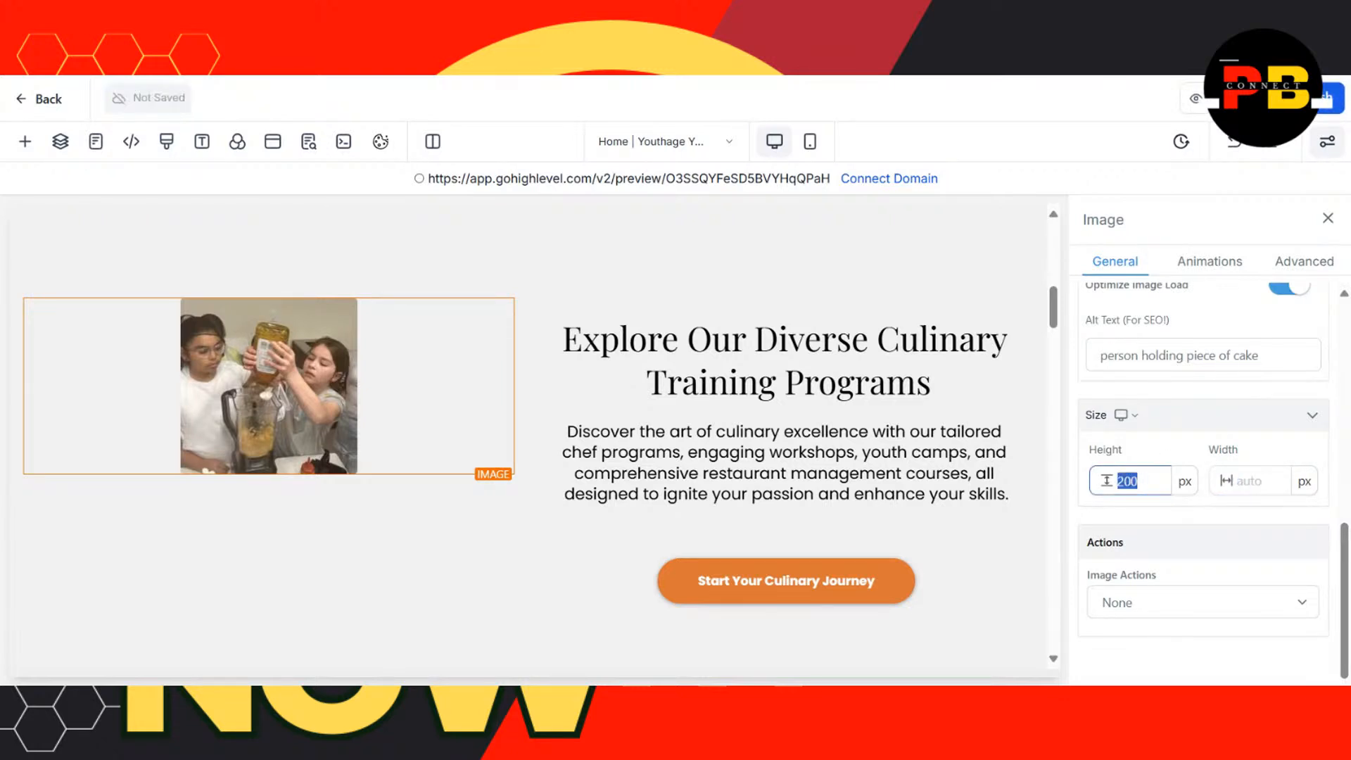
key(BackSpace)
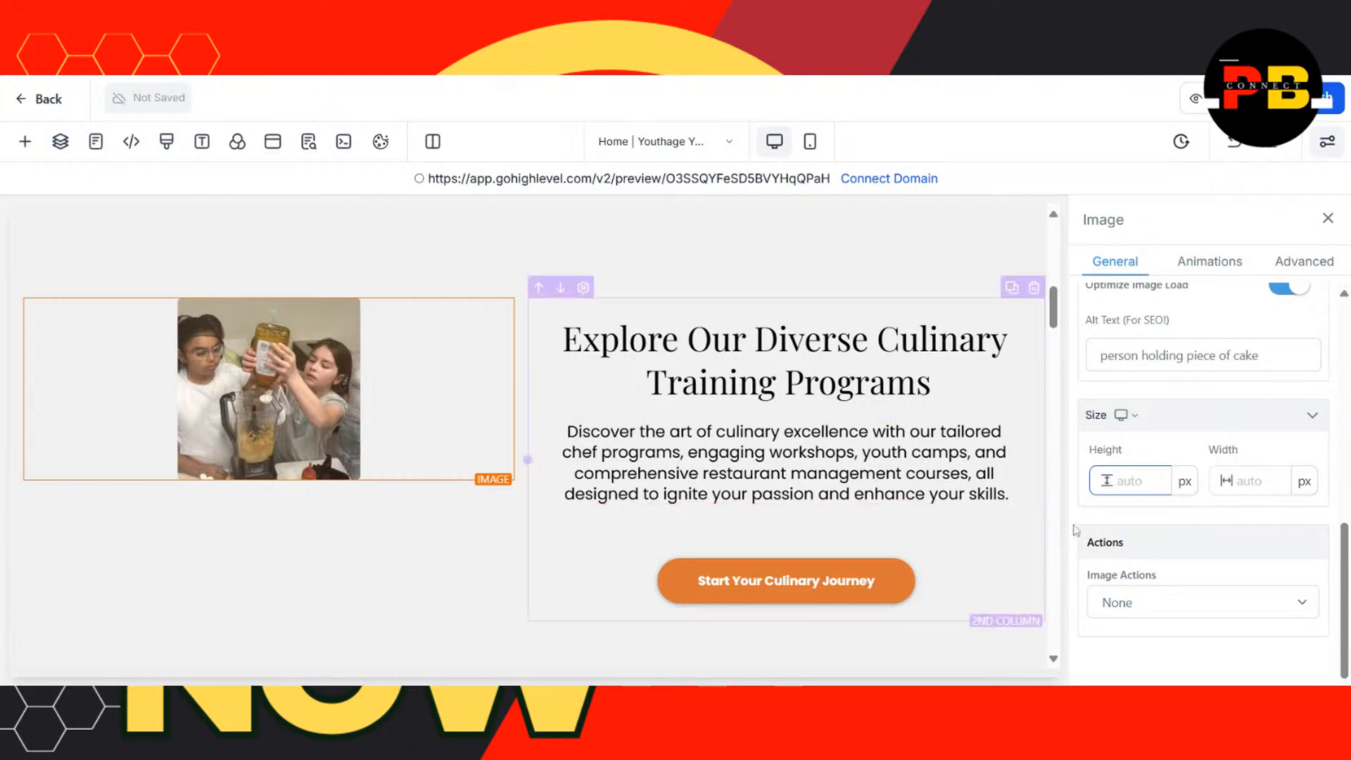
- Replace that image with the photo of the blue-capped chef cooking with a student from the Youthage Culinary media folder
scroll(1346, 535, up, 2)
scroll(1346, 535, up, 2)
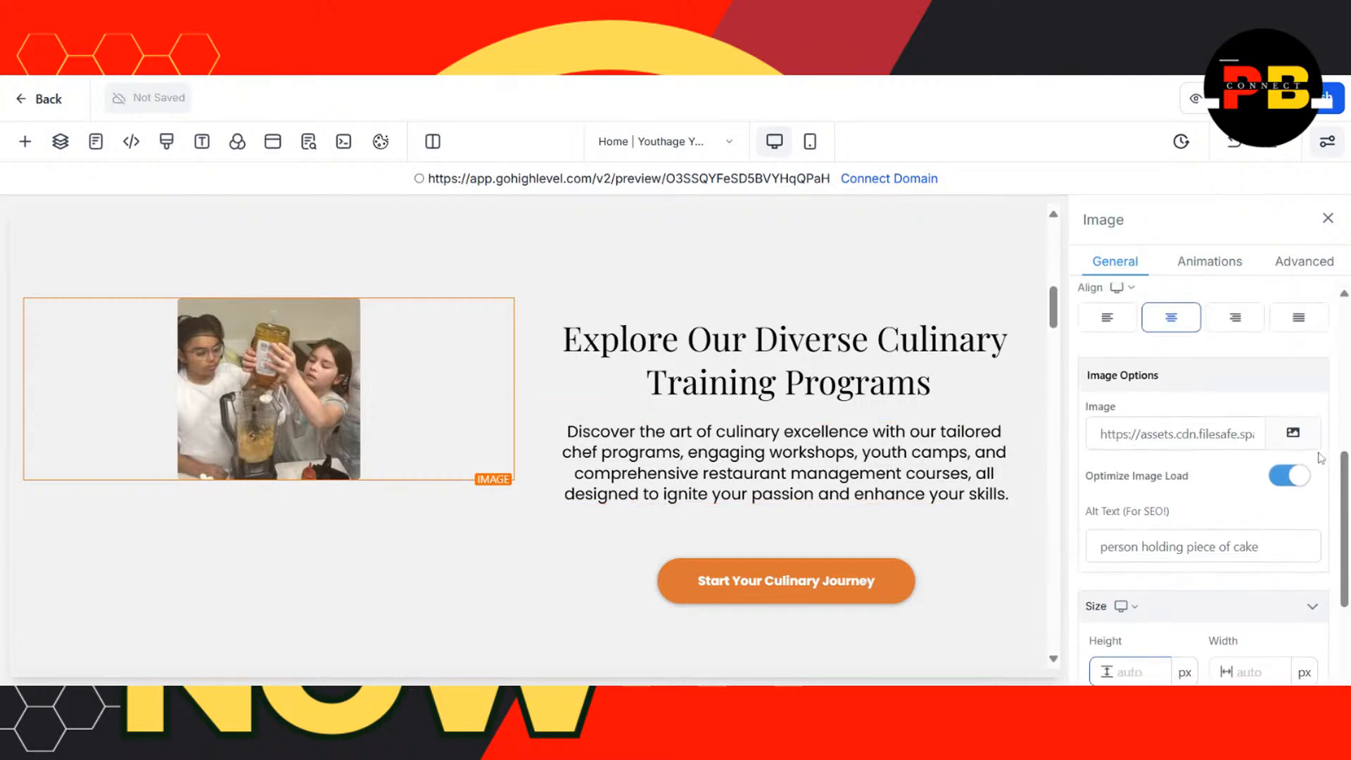
click(1293, 431)
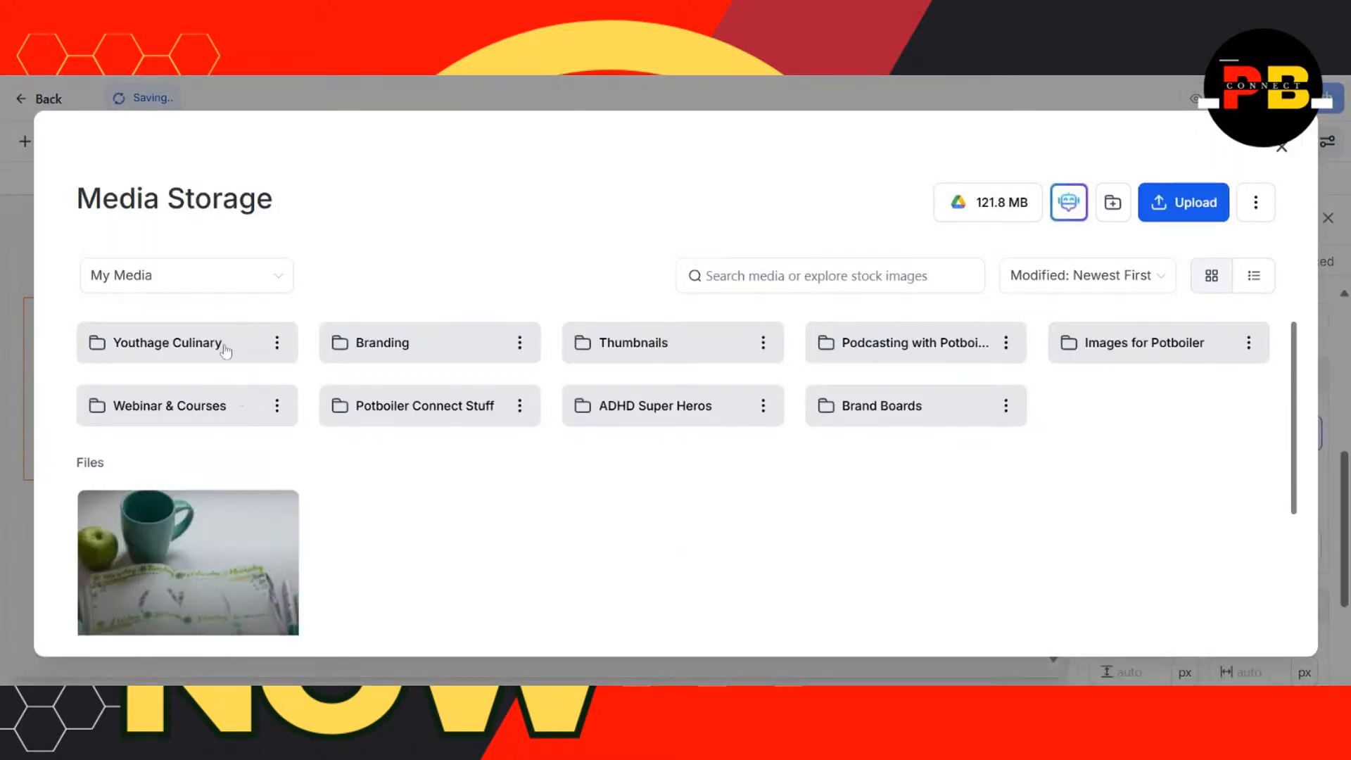
click(225, 351)
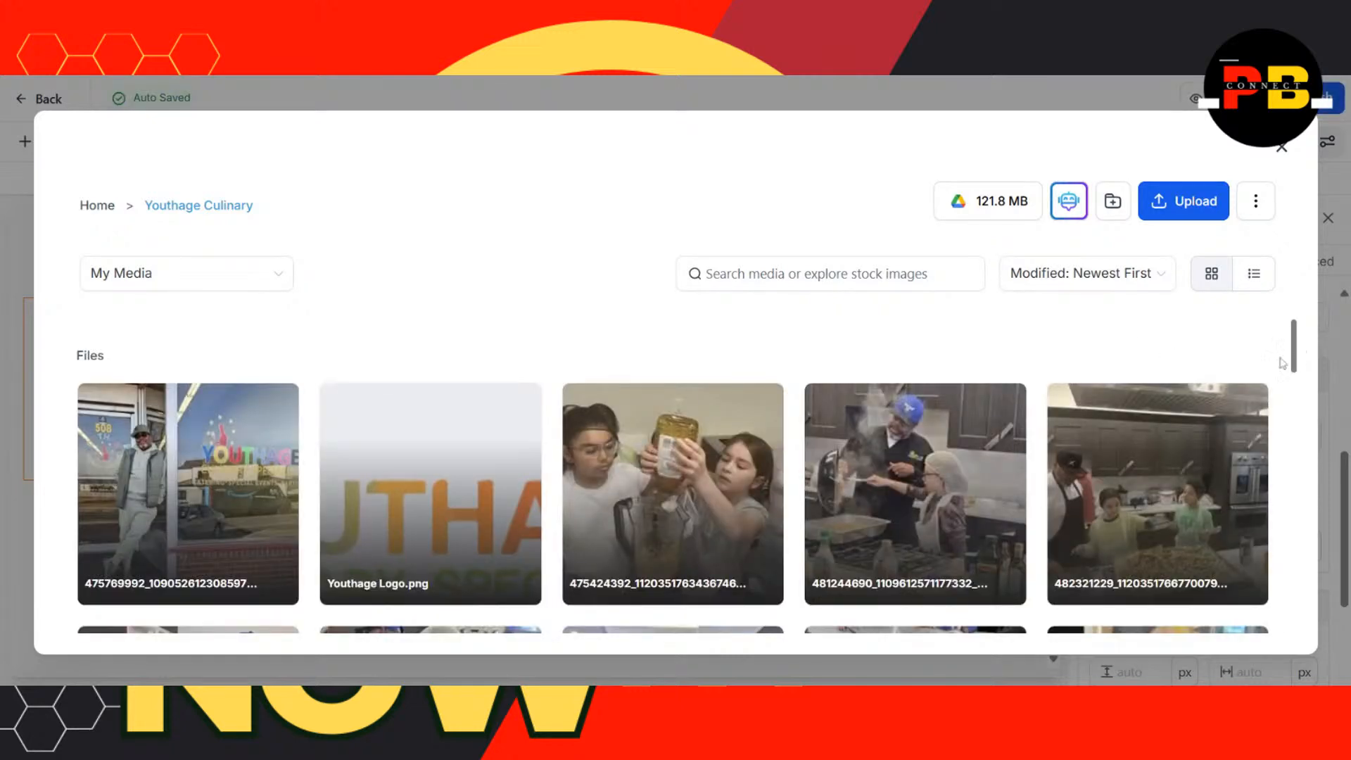
double_click(894, 482)
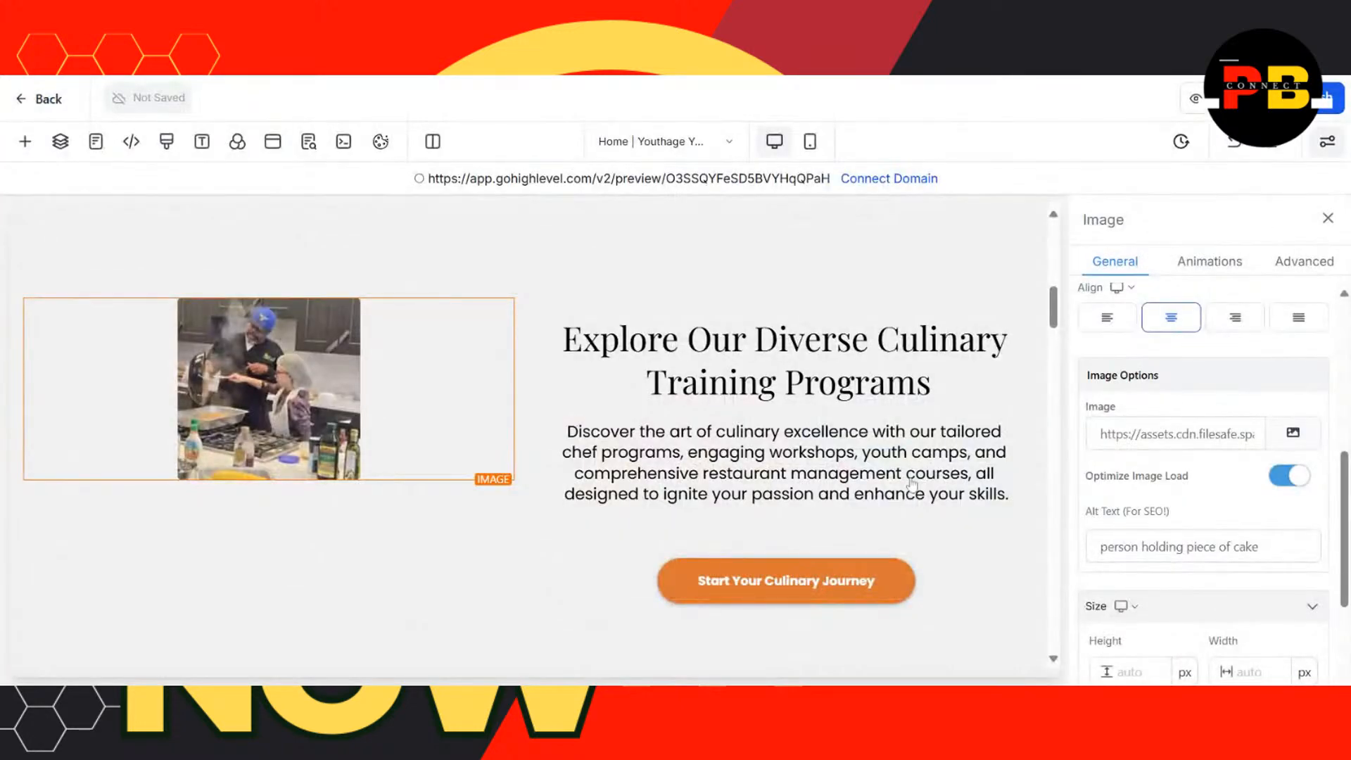
- Replace the training programs image with the photo of the man outside the Youthage storefront from the Youthage Culinary folder
click(1295, 435)
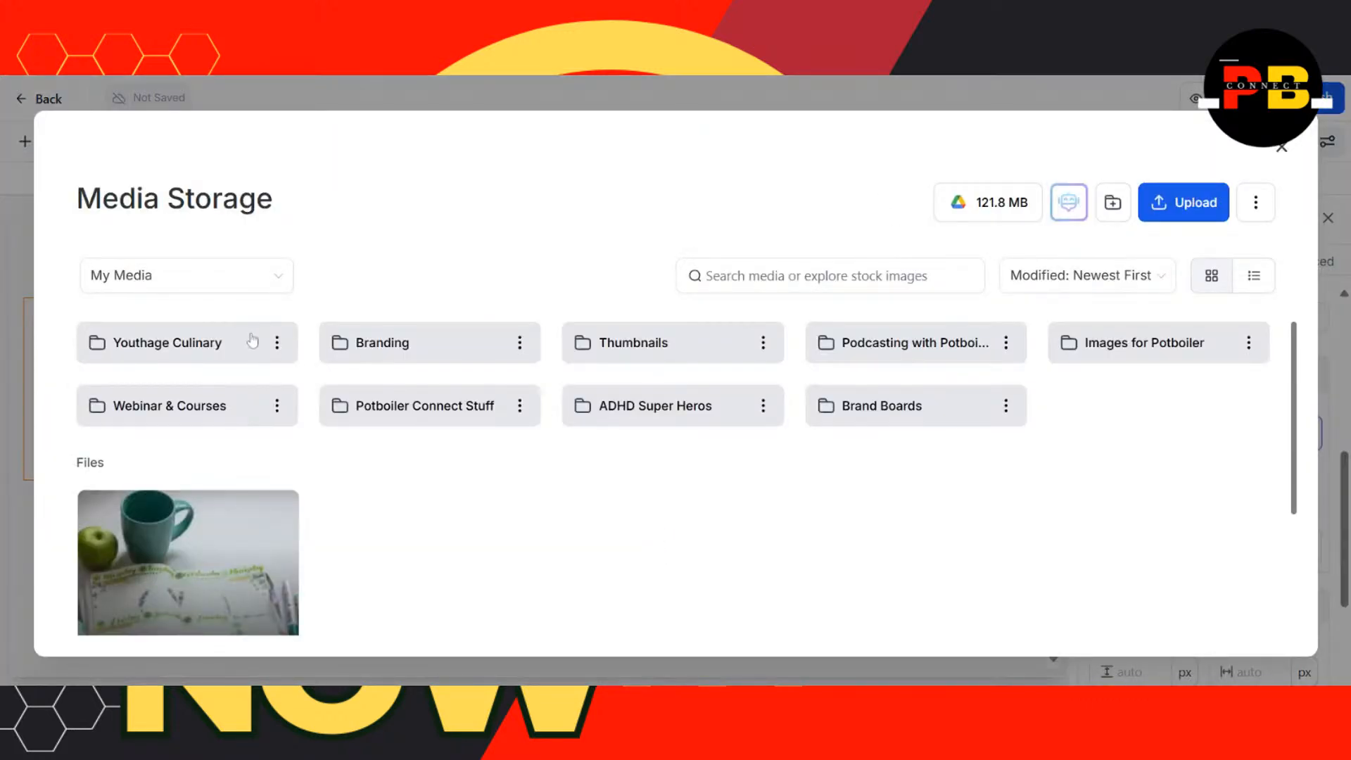
click(176, 348)
click(197, 431)
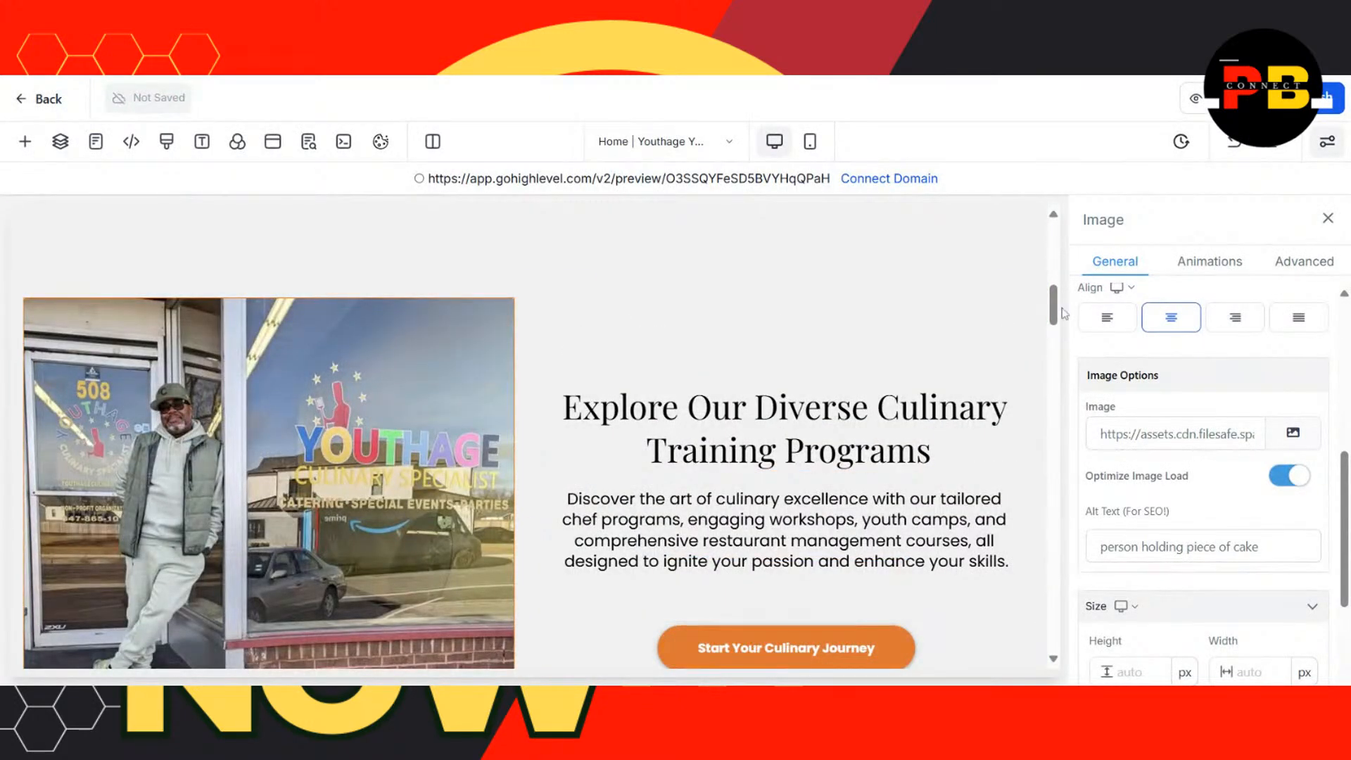
- Set the background color of the "Explore Our Diverse Culinary Training Programs" section to the bright green default color
scroll(1057, 313, down, 1)
mouse_move(1058, 313)
mouse_down()
mouse_move(1065, 333)
mouse_move(1066, 307)
mouse_up()
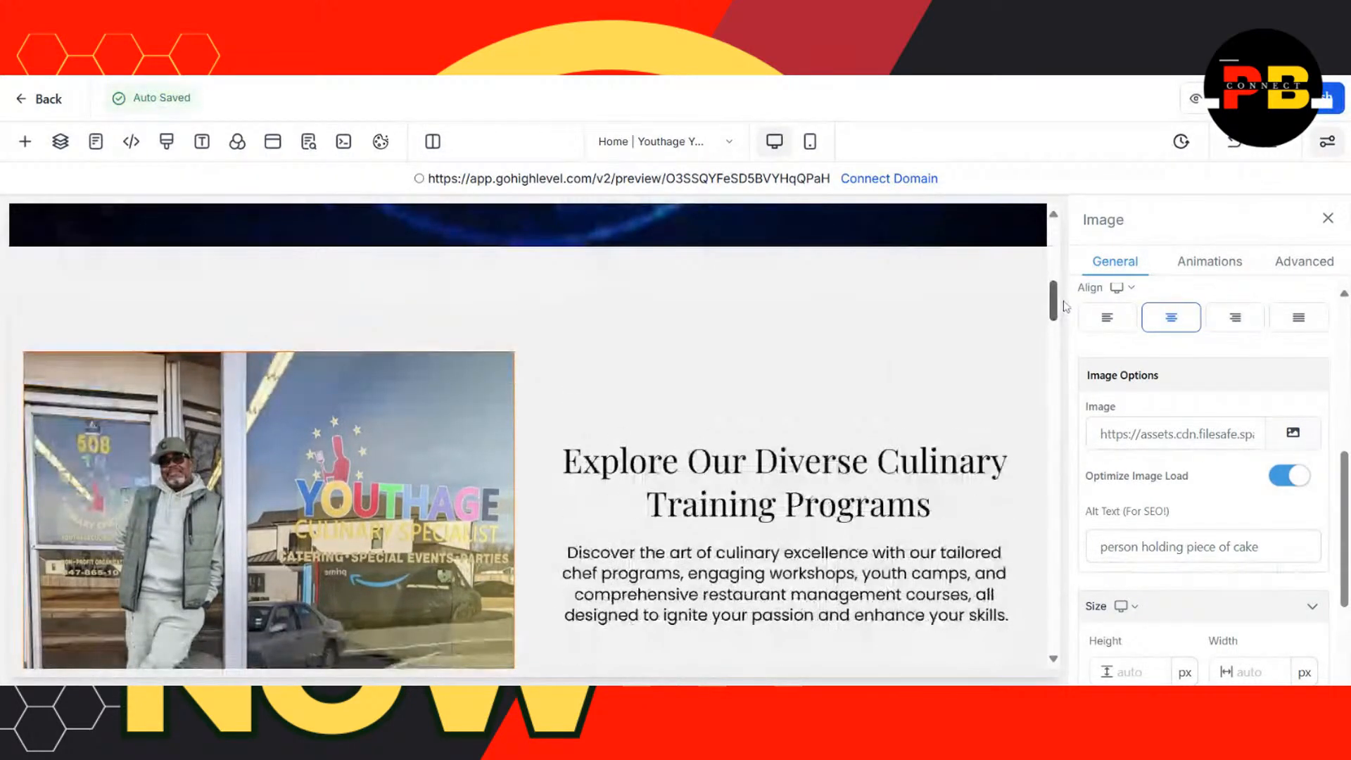
click(986, 280)
click(1316, 409)
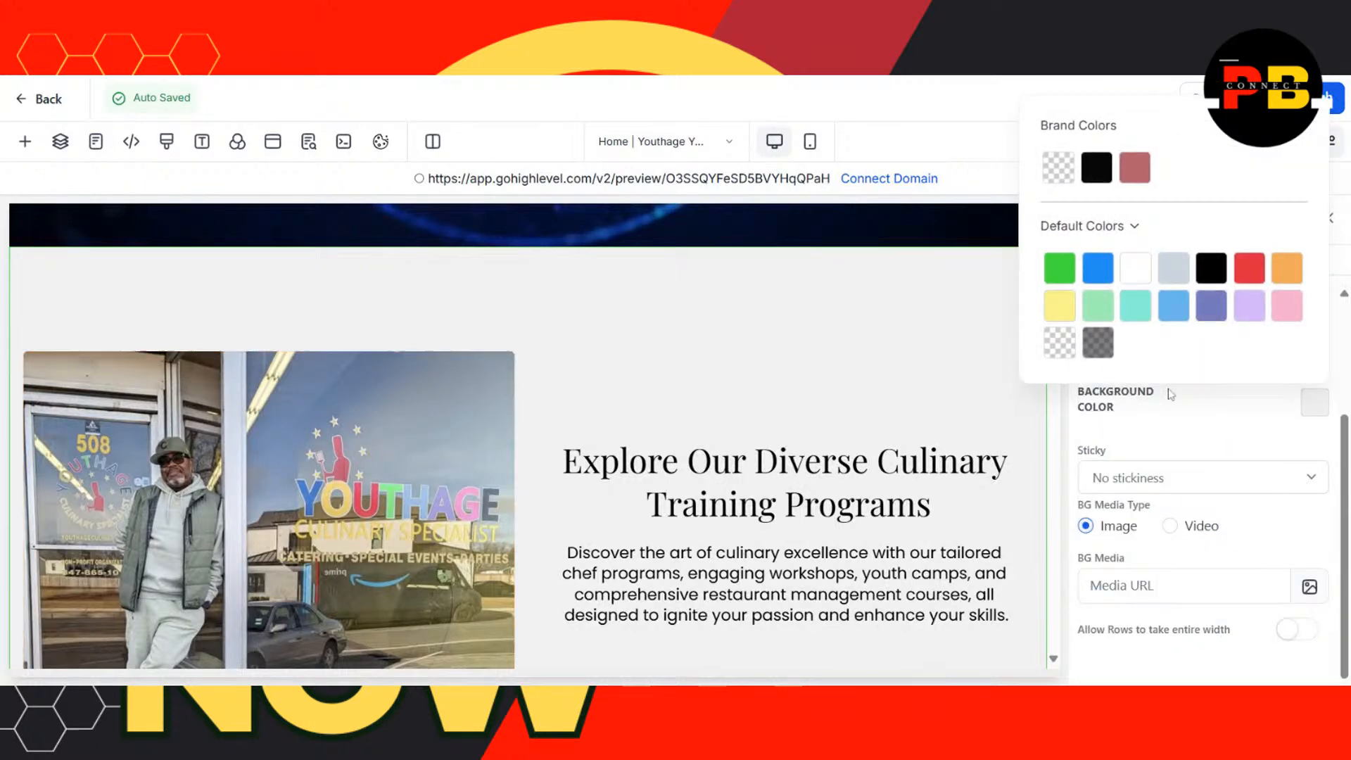
click(1060, 271)
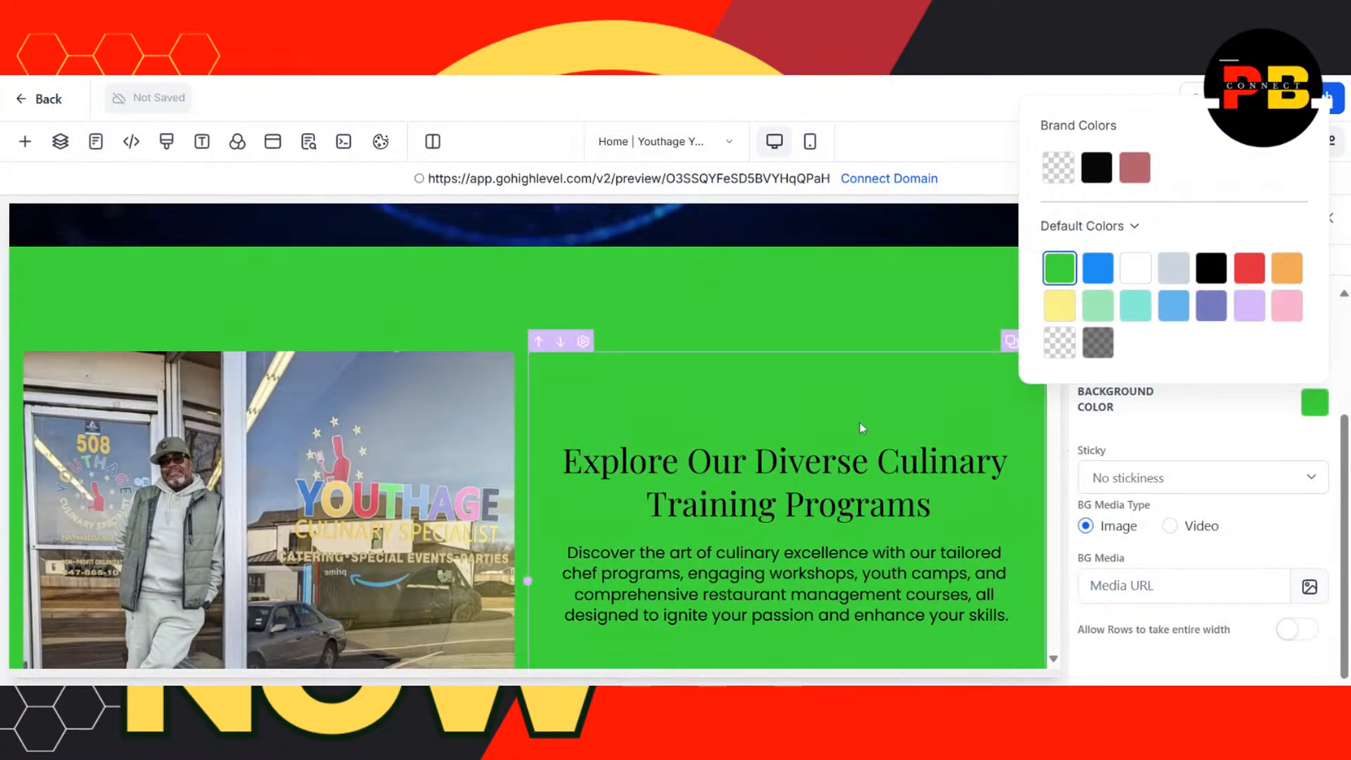
click(878, 313)
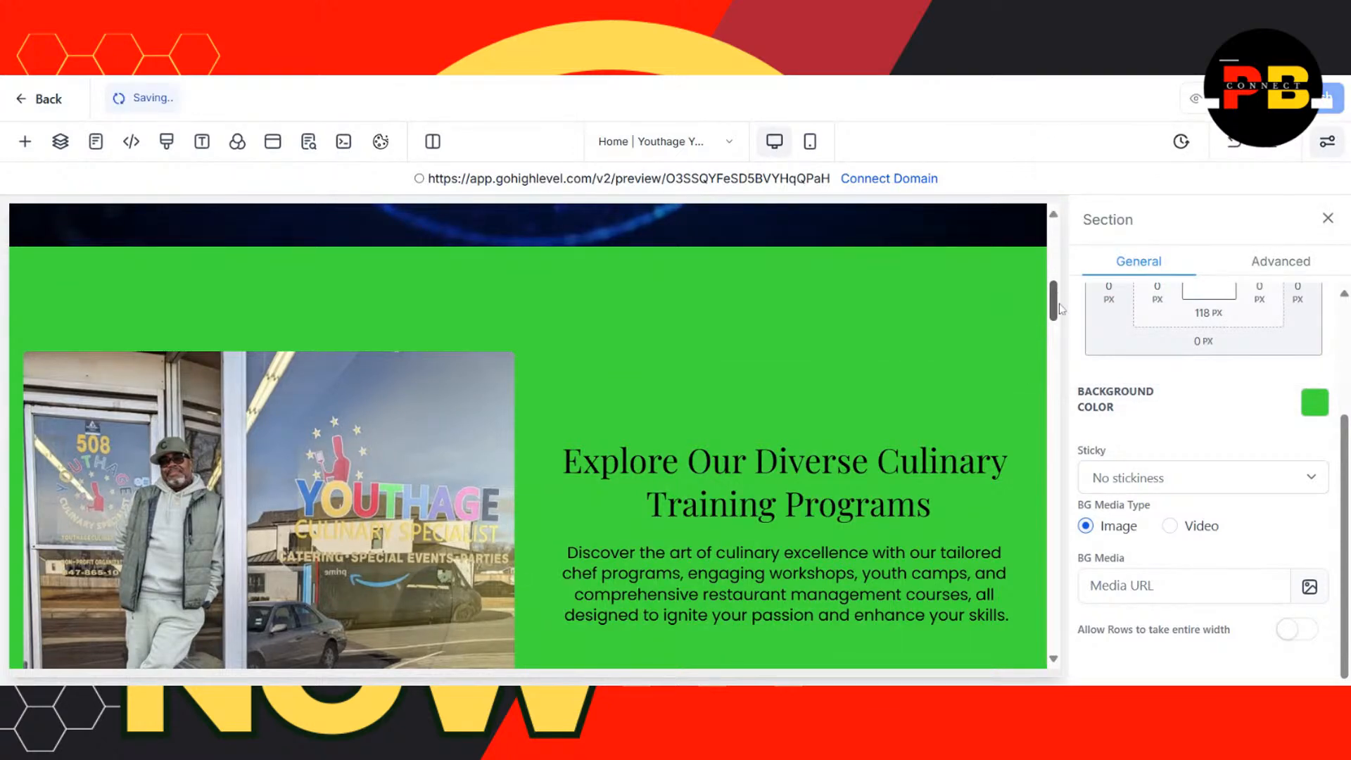
- Replace the omelette image beside "Professional Chef Certification Programs" with the Youthage Culinary photo of two children behind a food tray in the kitchen
scroll(1061, 309, down, 2)
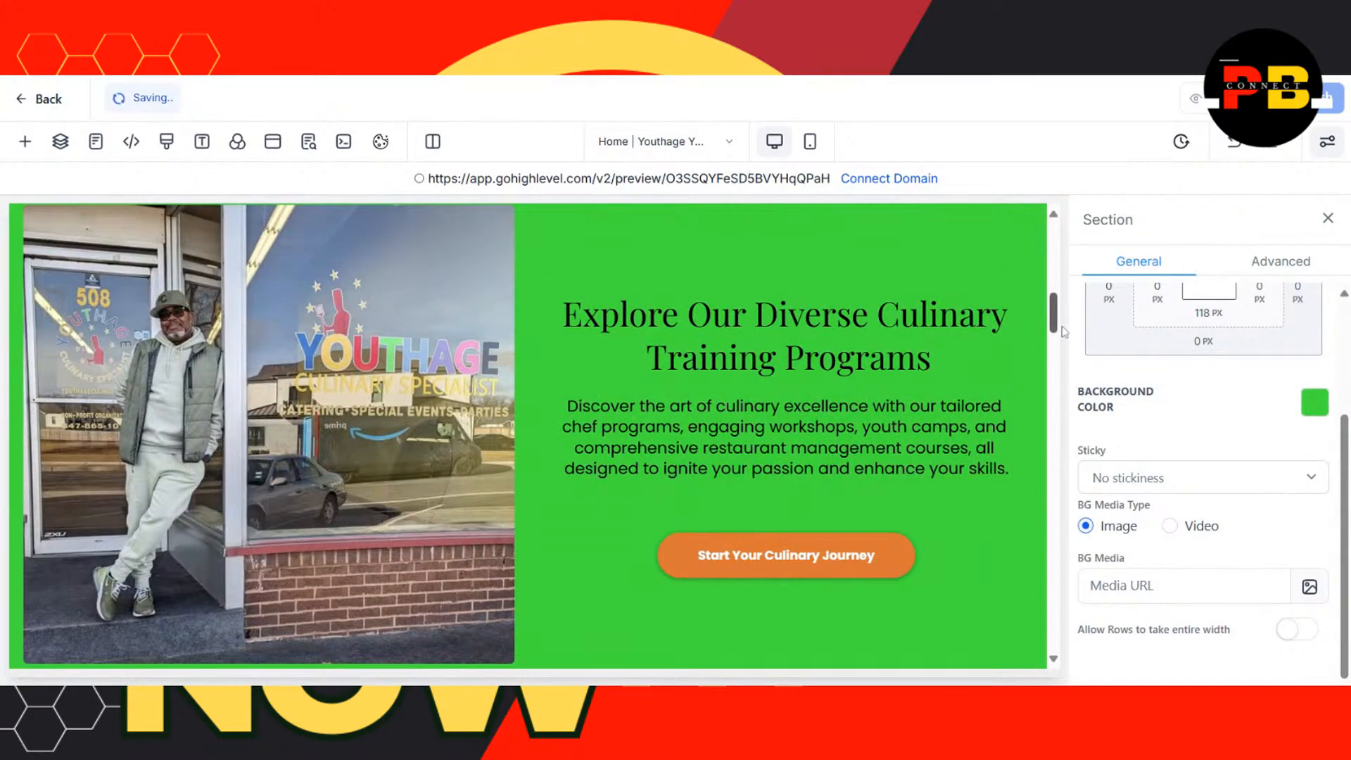
scroll(1052, 287, up, 5)
drag(1051, 287, 1060, 392)
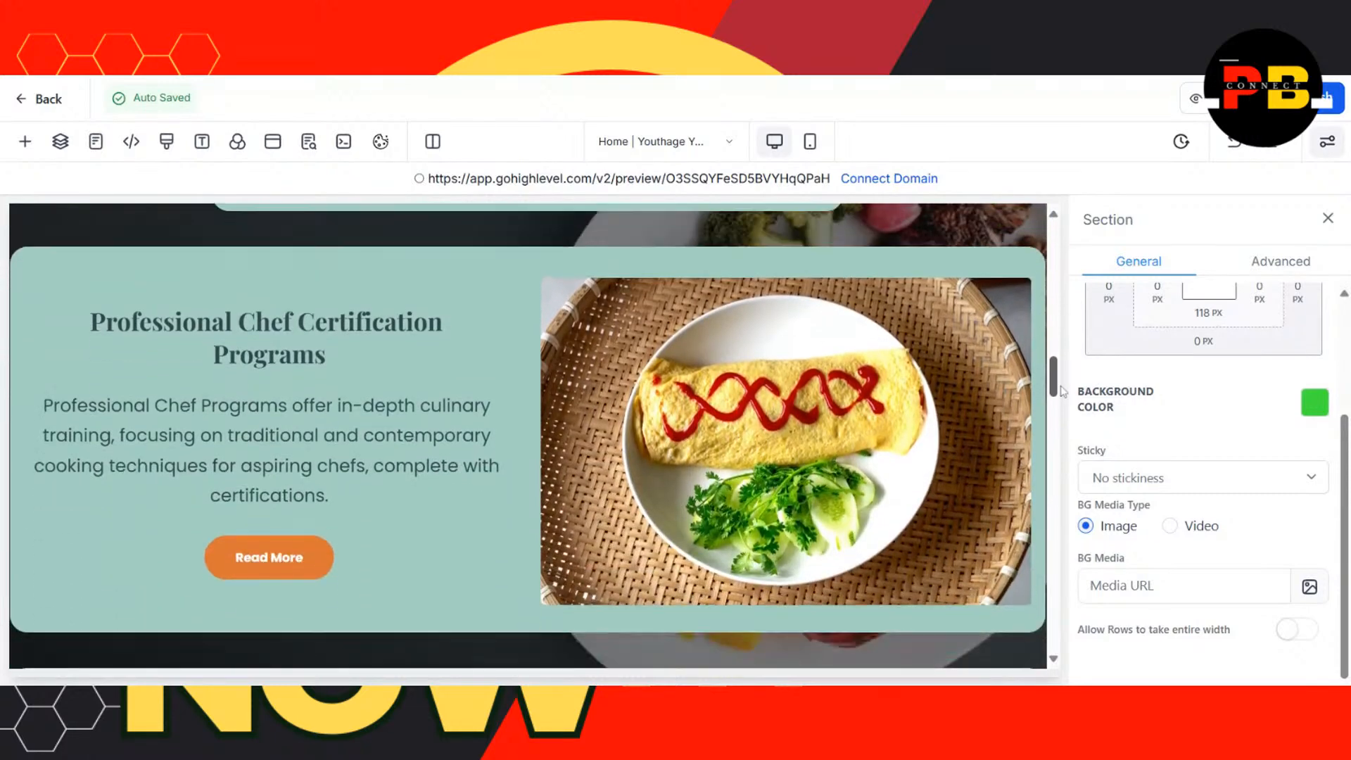
click(857, 362)
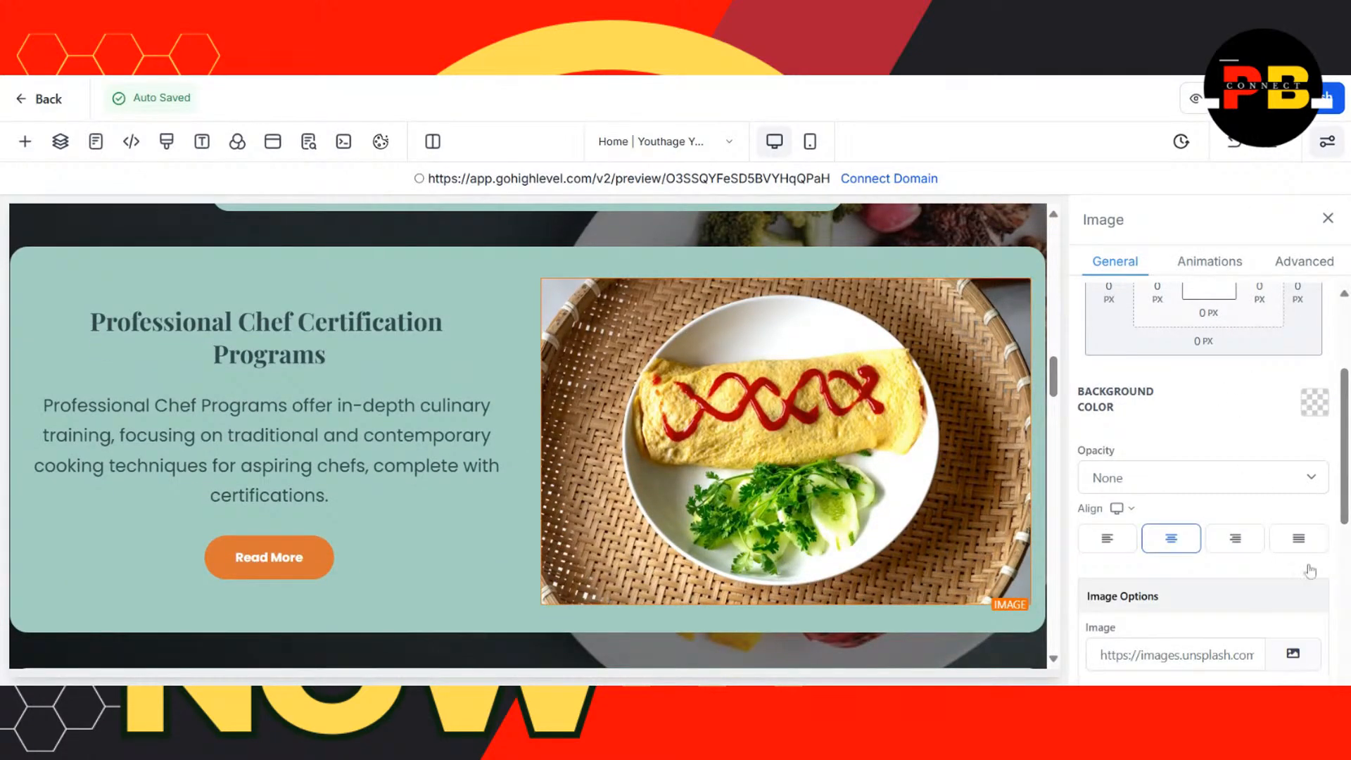
drag(1344, 451, 1344, 374)
scroll(1320, 441, down, 5)
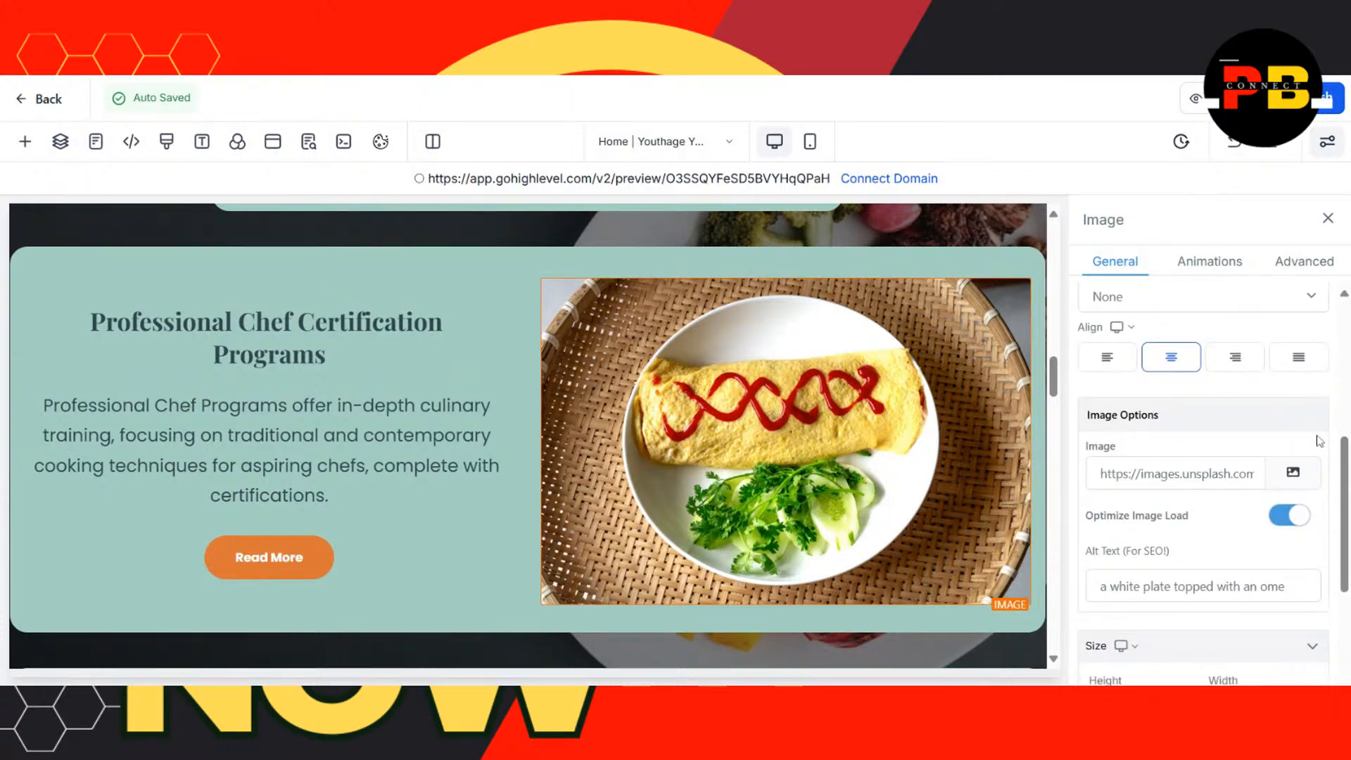
click(1293, 472)
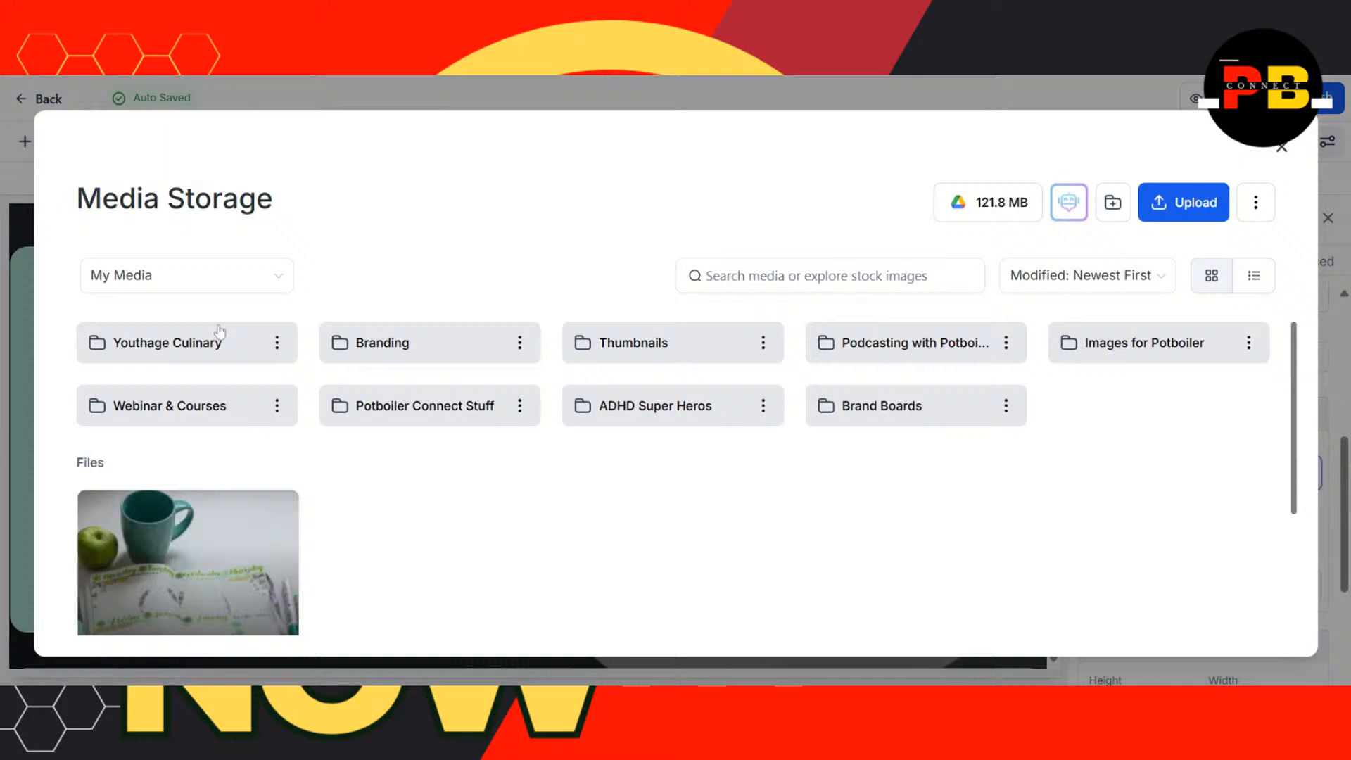
click(187, 344)
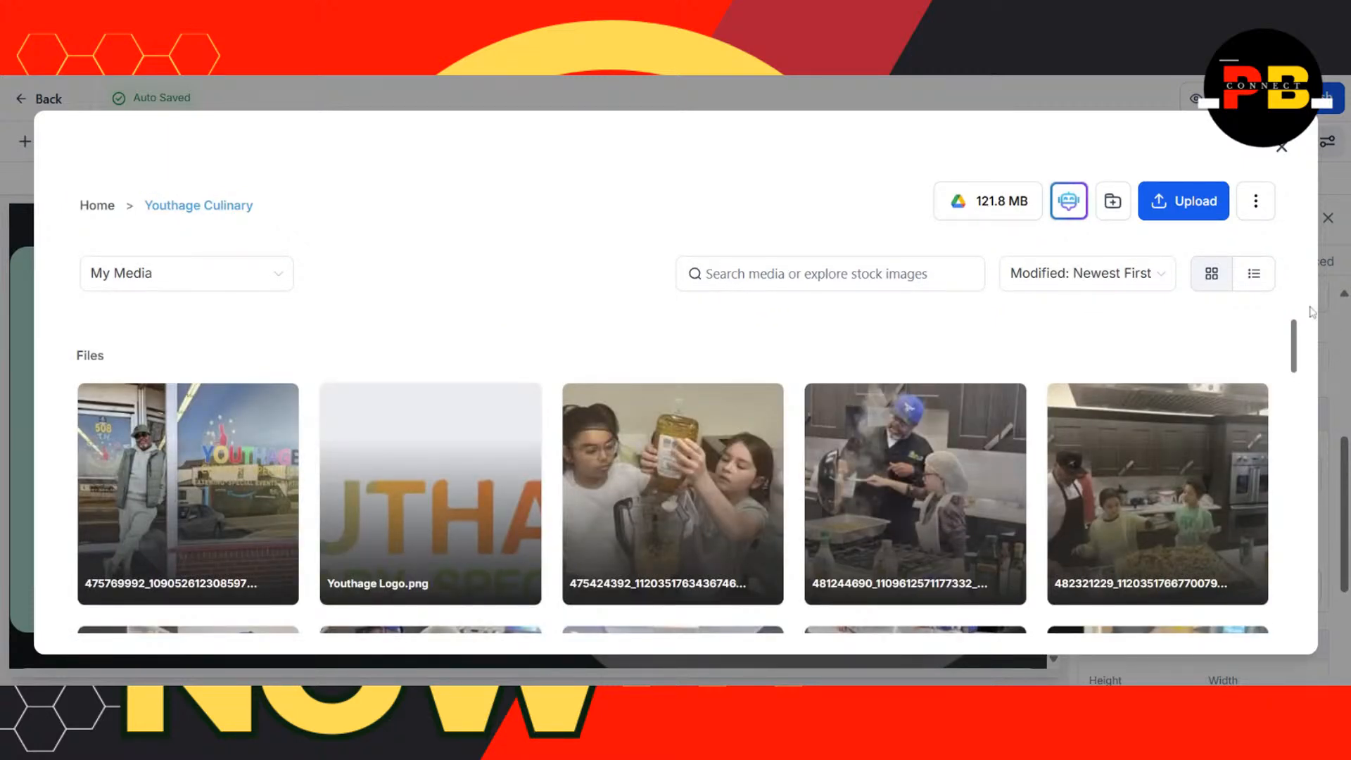
scroll(1297, 341, down, 2)
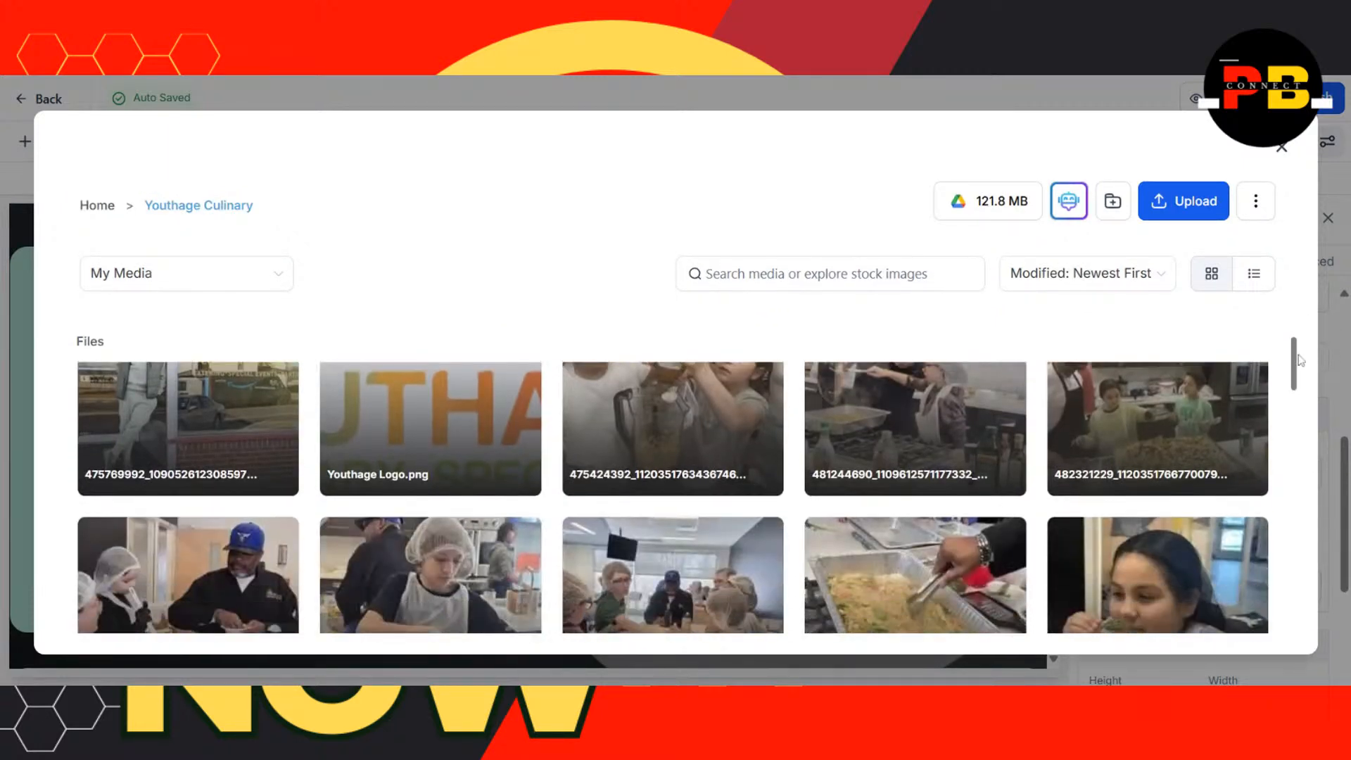
click(1147, 432)
double_click(1147, 433)
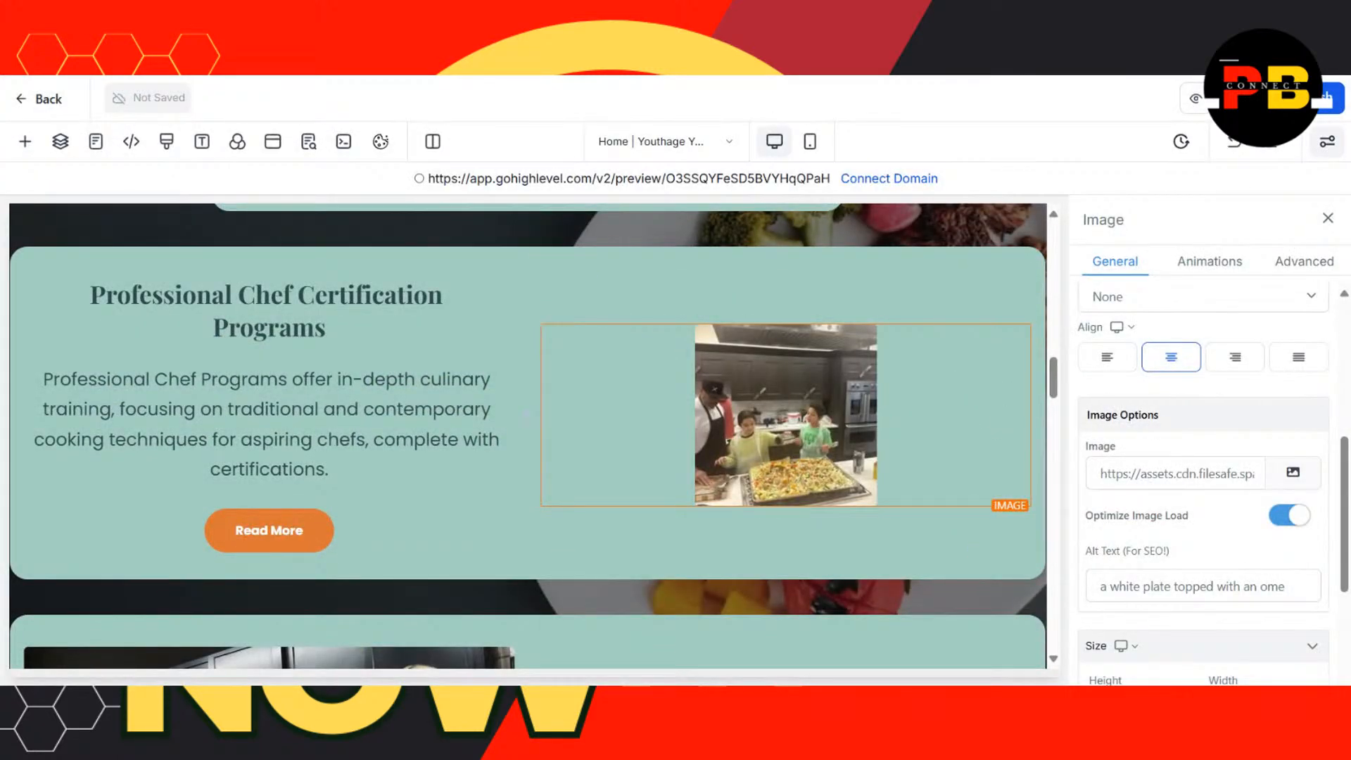
- Replace the image beside "Professional Chef Certification Programs" with the Youthage Culinary photo of the baked dish in a foil tray
click(1295, 476)
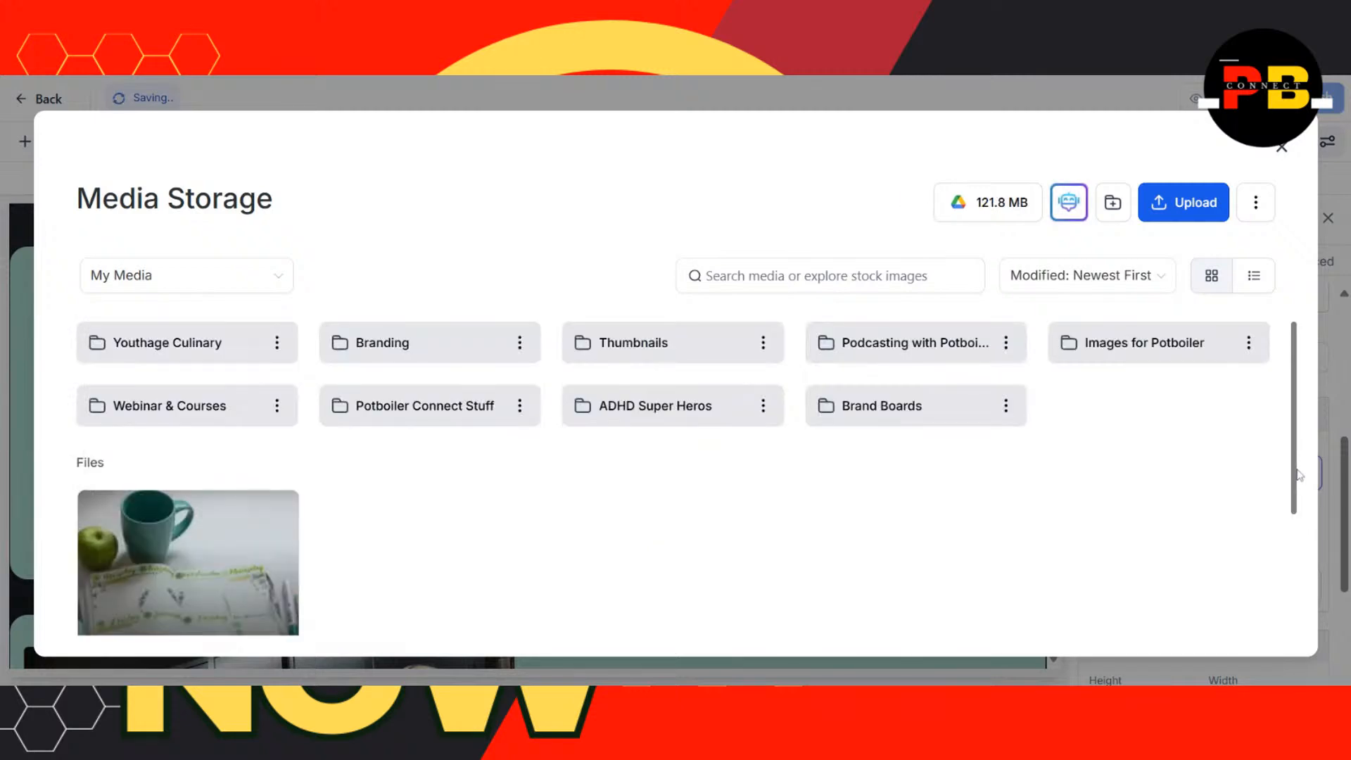
click(230, 357)
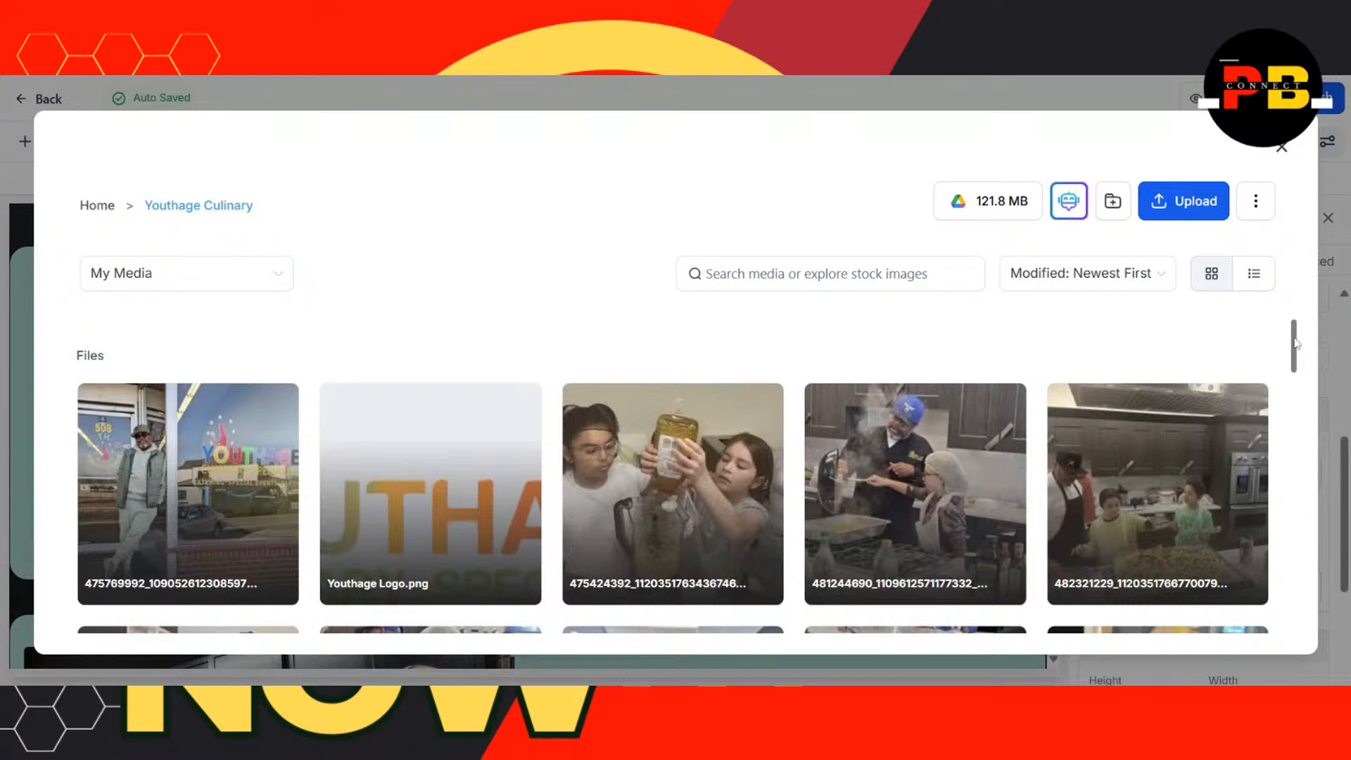
drag(1296, 343, 1309, 463)
scroll(665, 479, down, 1)
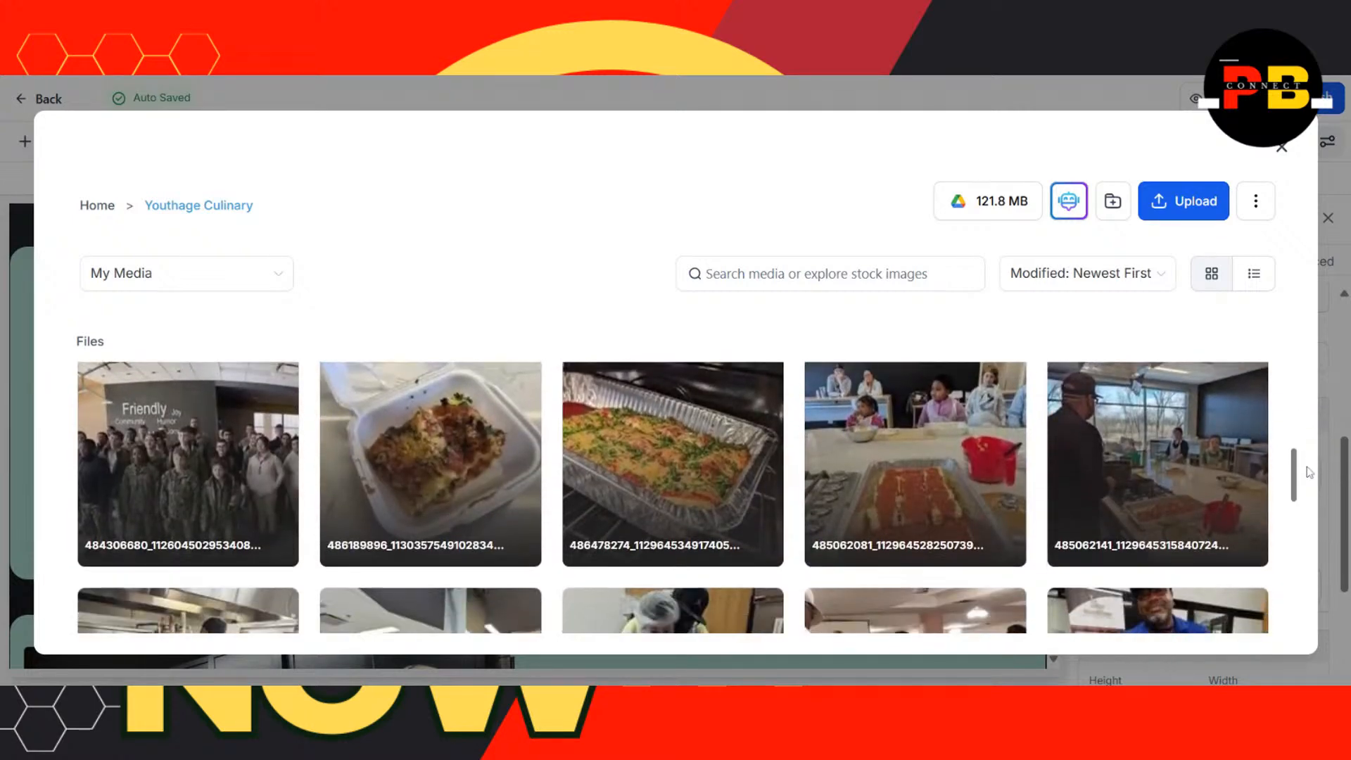
click(655, 426)
click(1243, 628)
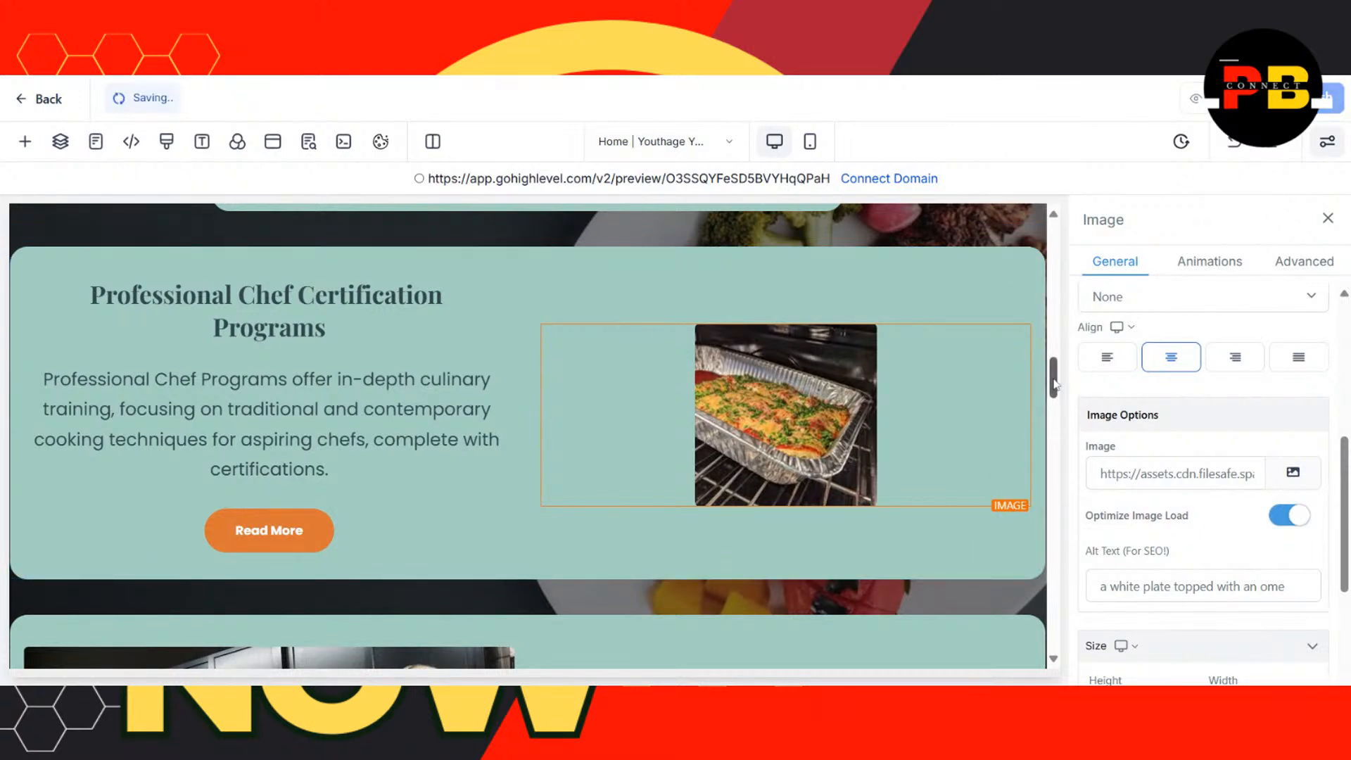
- Replace the three-chefs image beside "Culinary Workshops for Hobbyists" with the Youthage Culinary group photo taken in front of the "Friendly" wall
drag(1054, 383, 1062, 423)
click(408, 437)
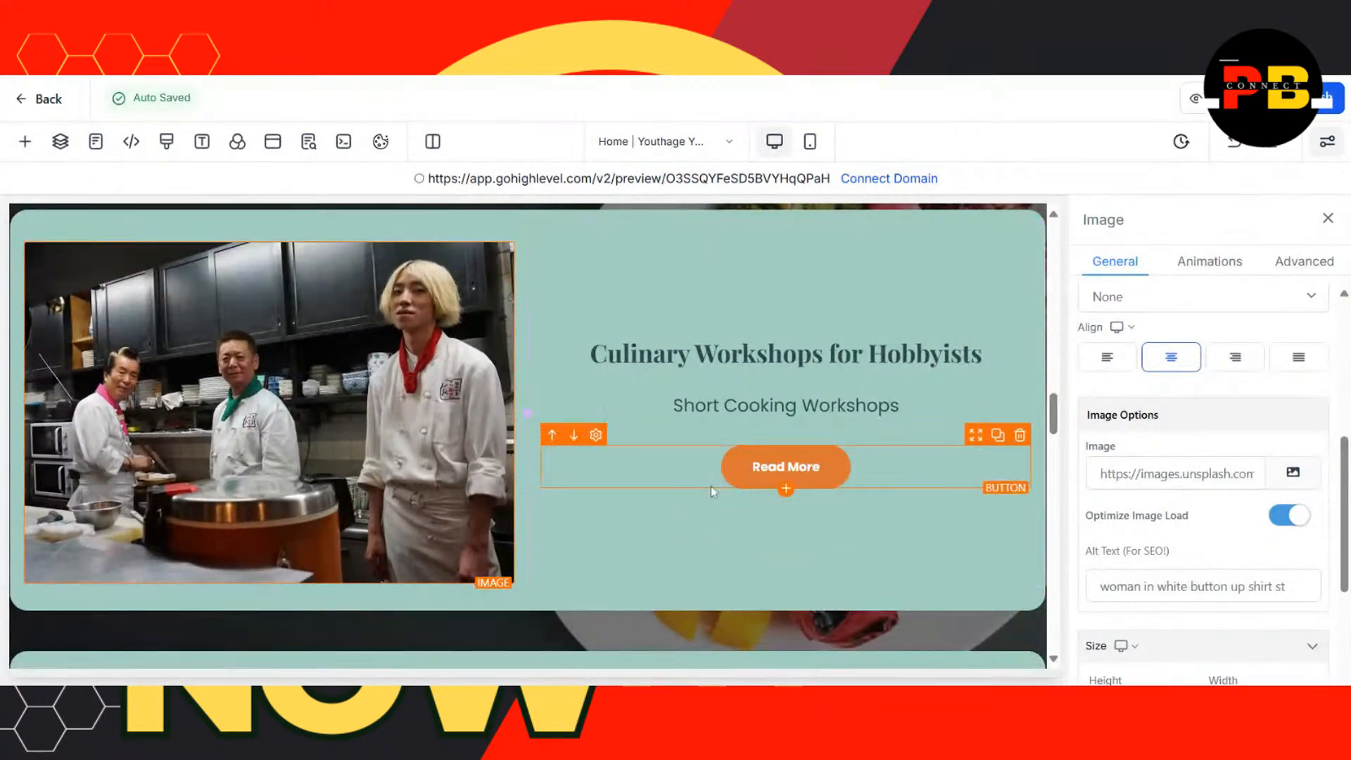
click(1289, 478)
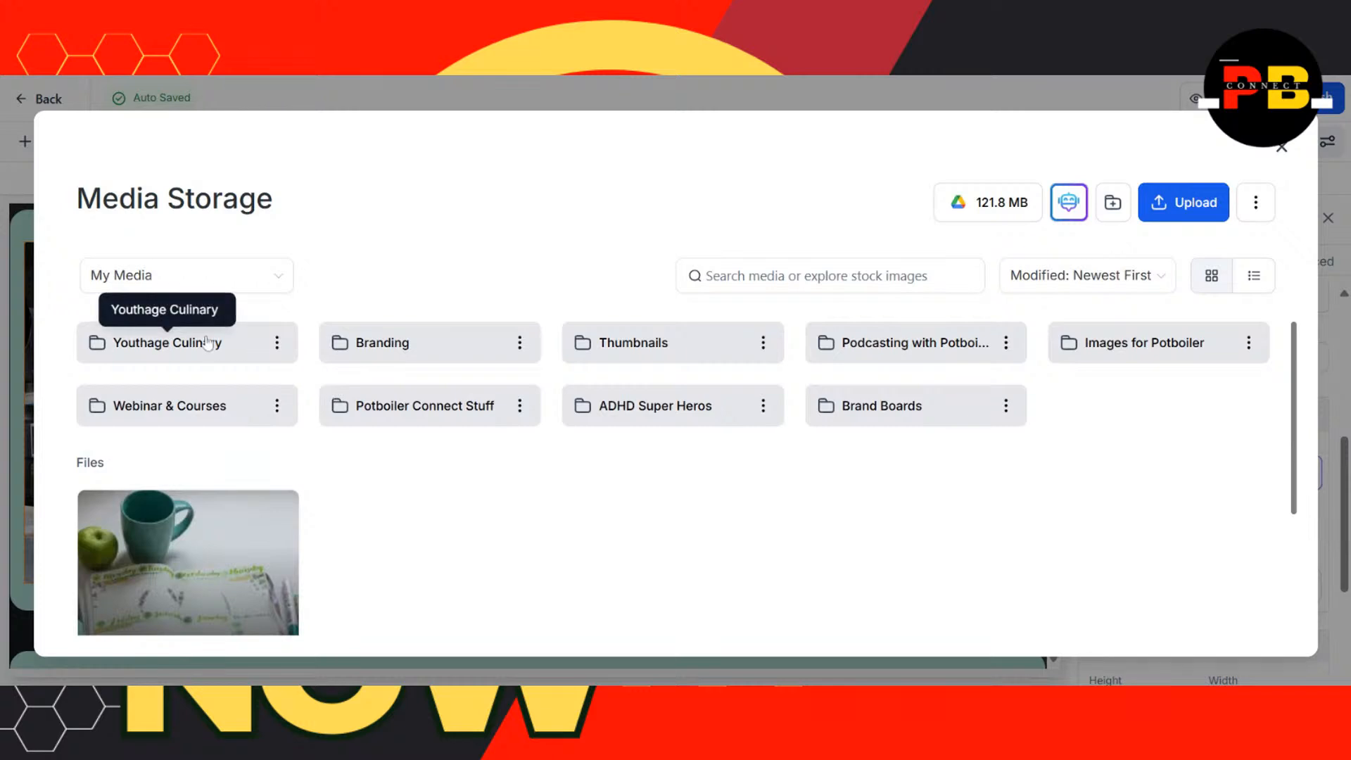
click(208, 343)
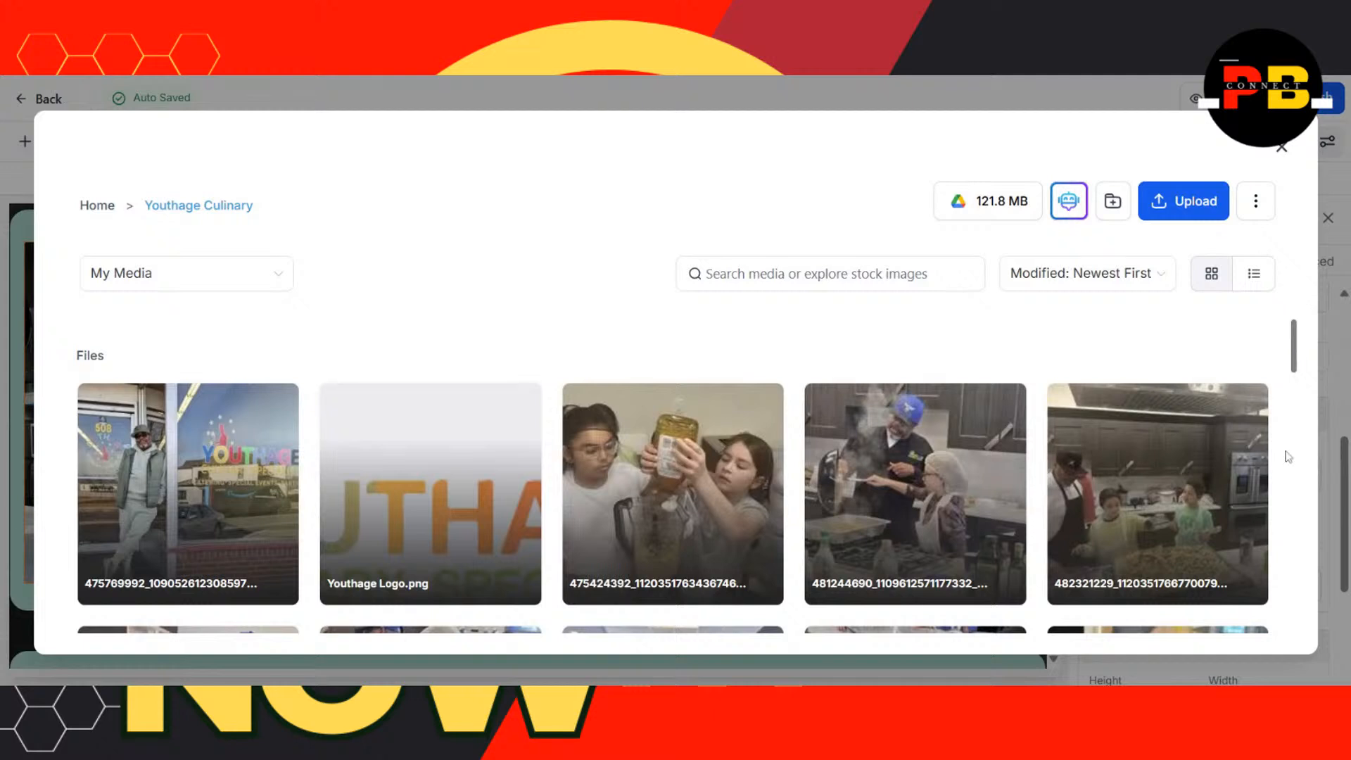
drag(1297, 339, 1300, 417)
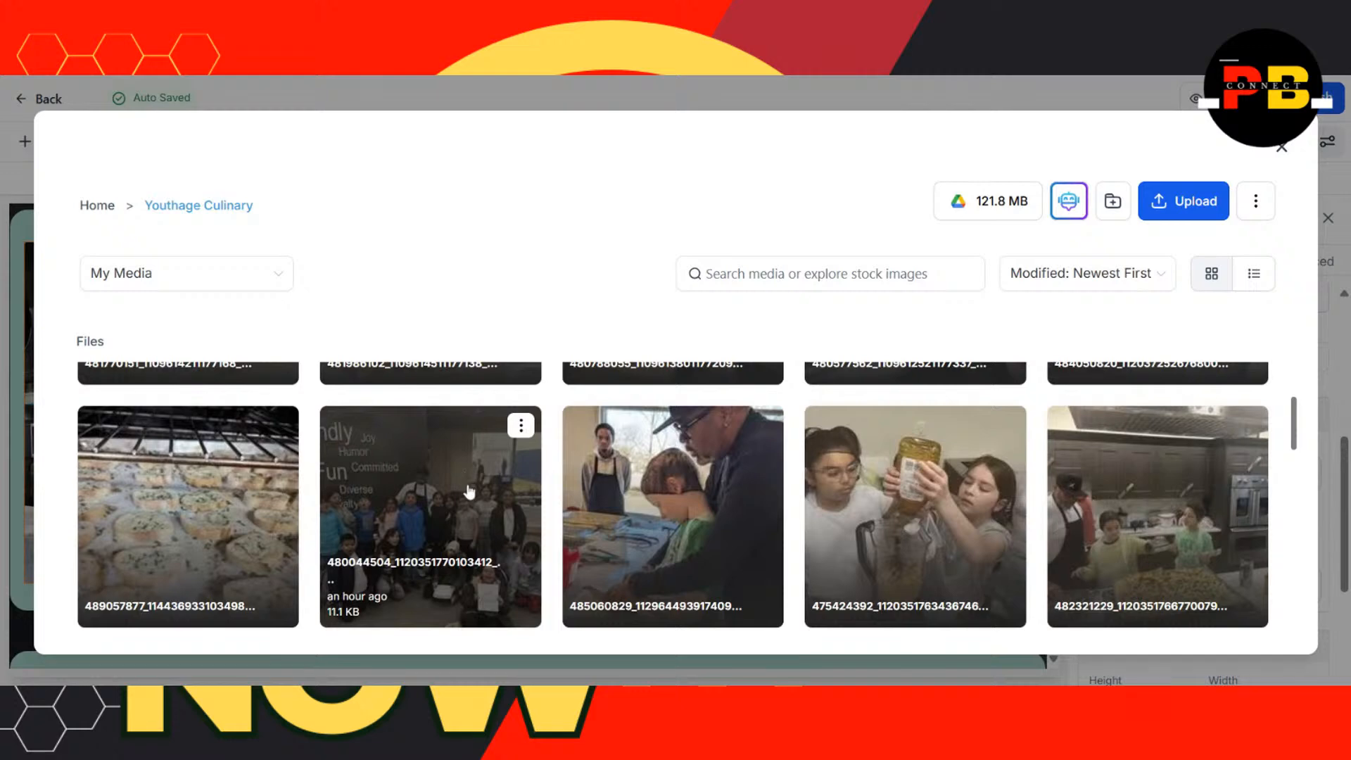
drag(1298, 436, 1309, 483)
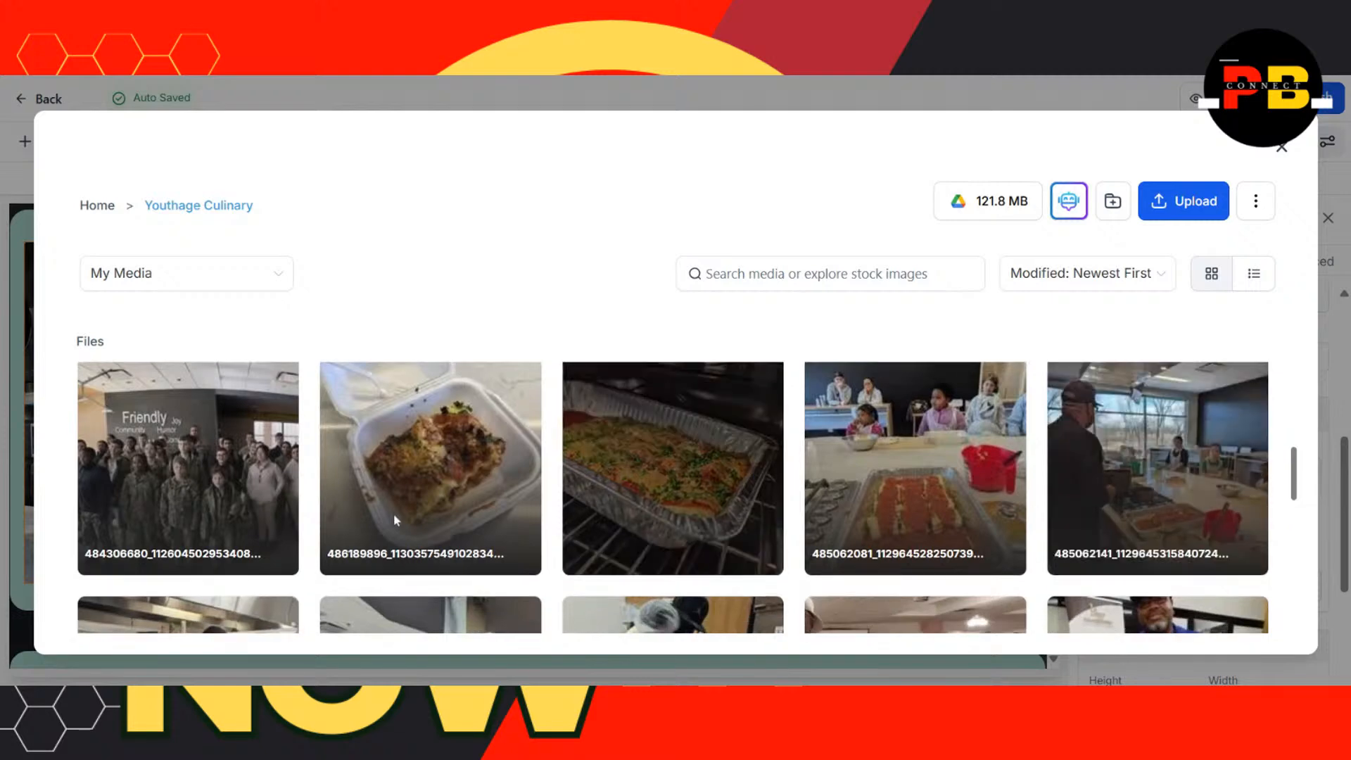
click(202, 443)
click(1240, 627)
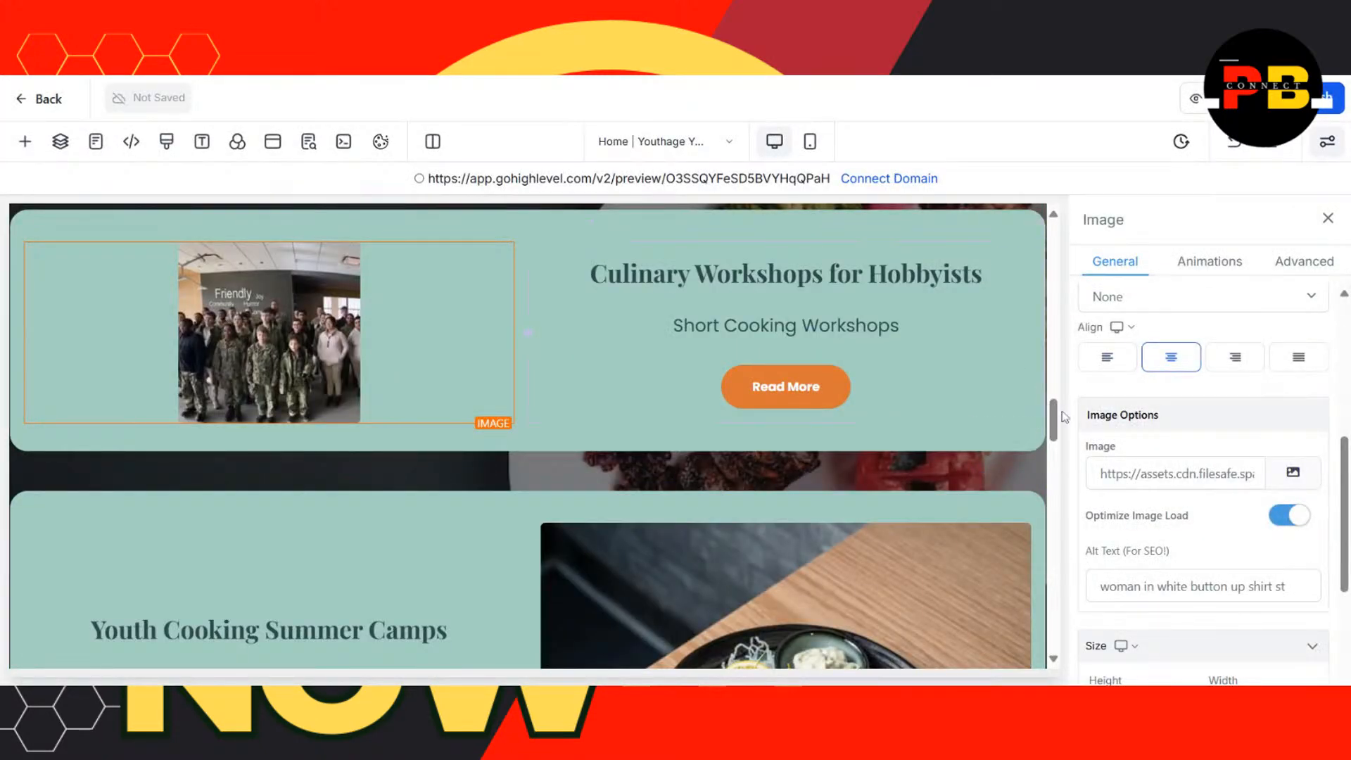
- Review the remaining training program sections, the testimonials and the FAQs, and open the first FAQ list's settings
drag(1058, 418, 1064, 495)
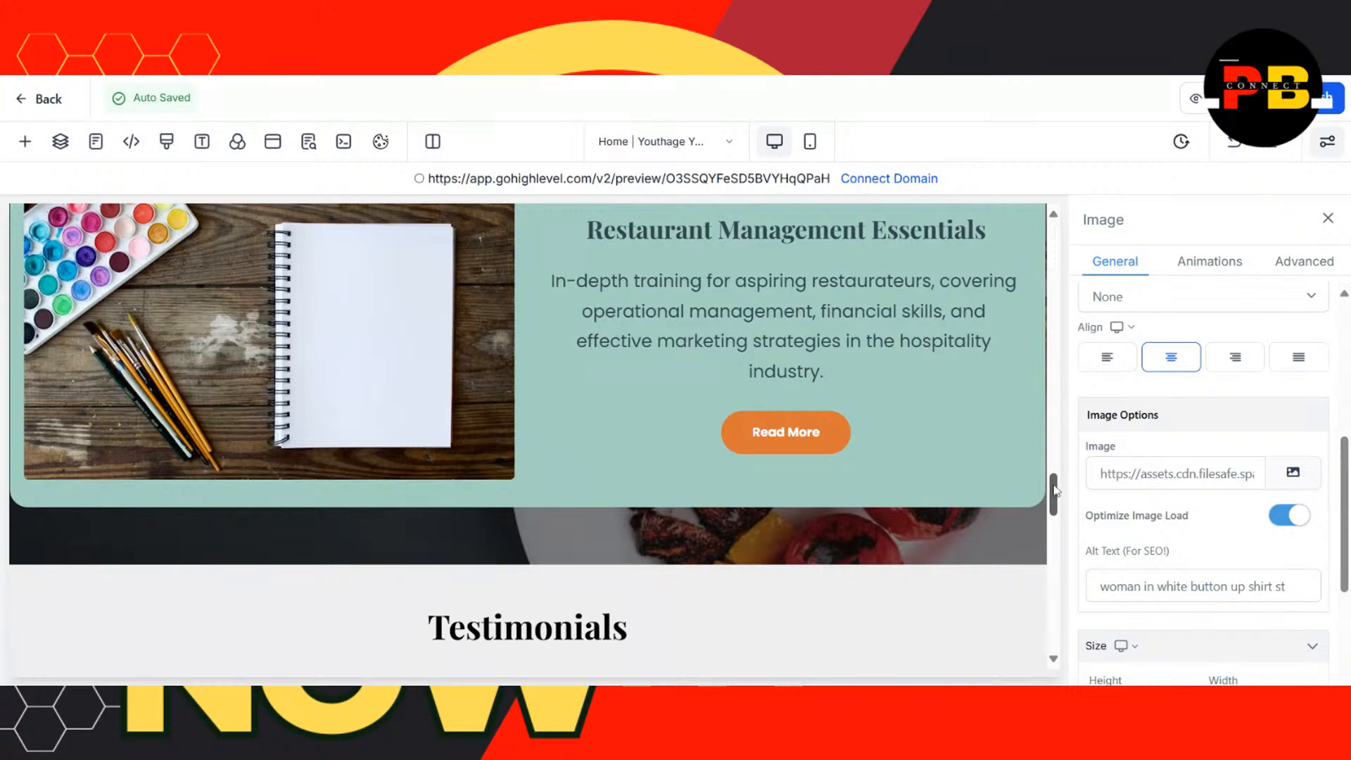
drag(1054, 490, 1057, 534)
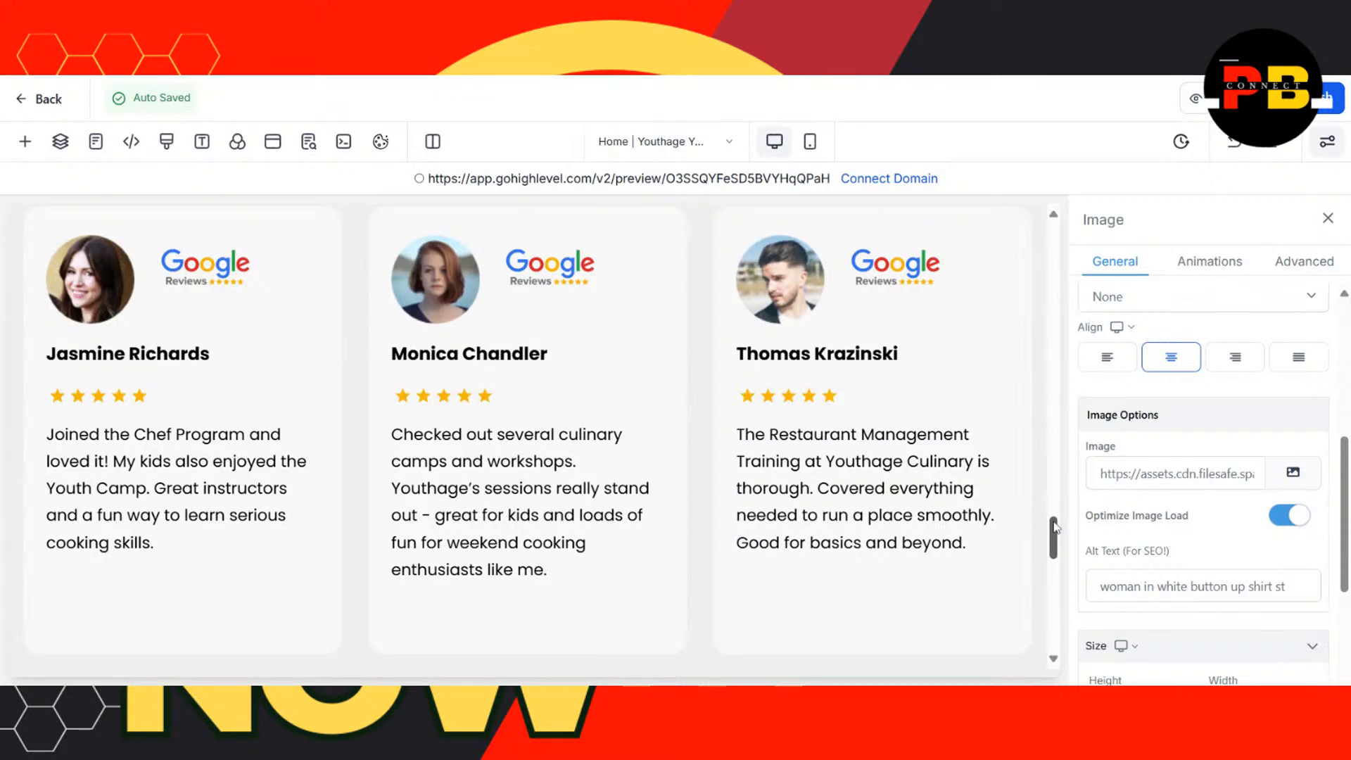
drag(1054, 528, 1058, 583)
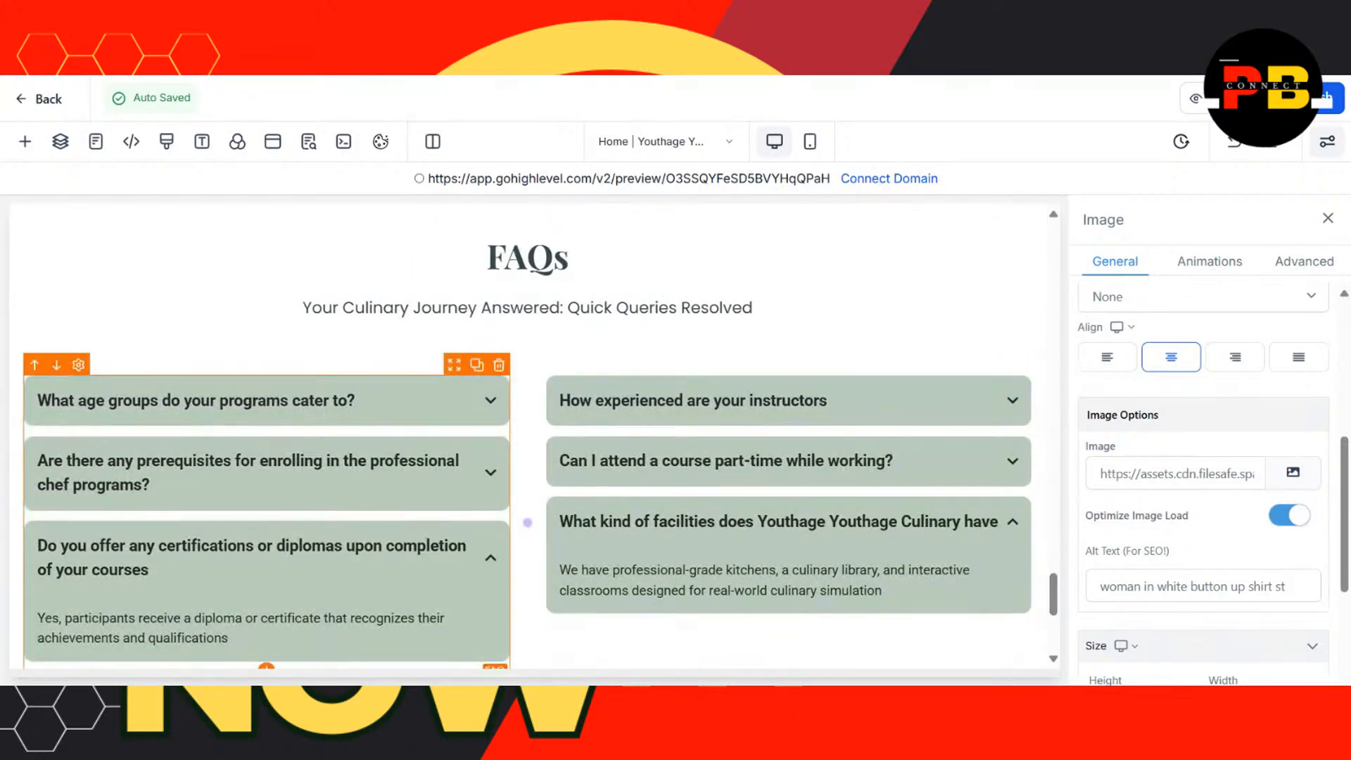
click(489, 409)
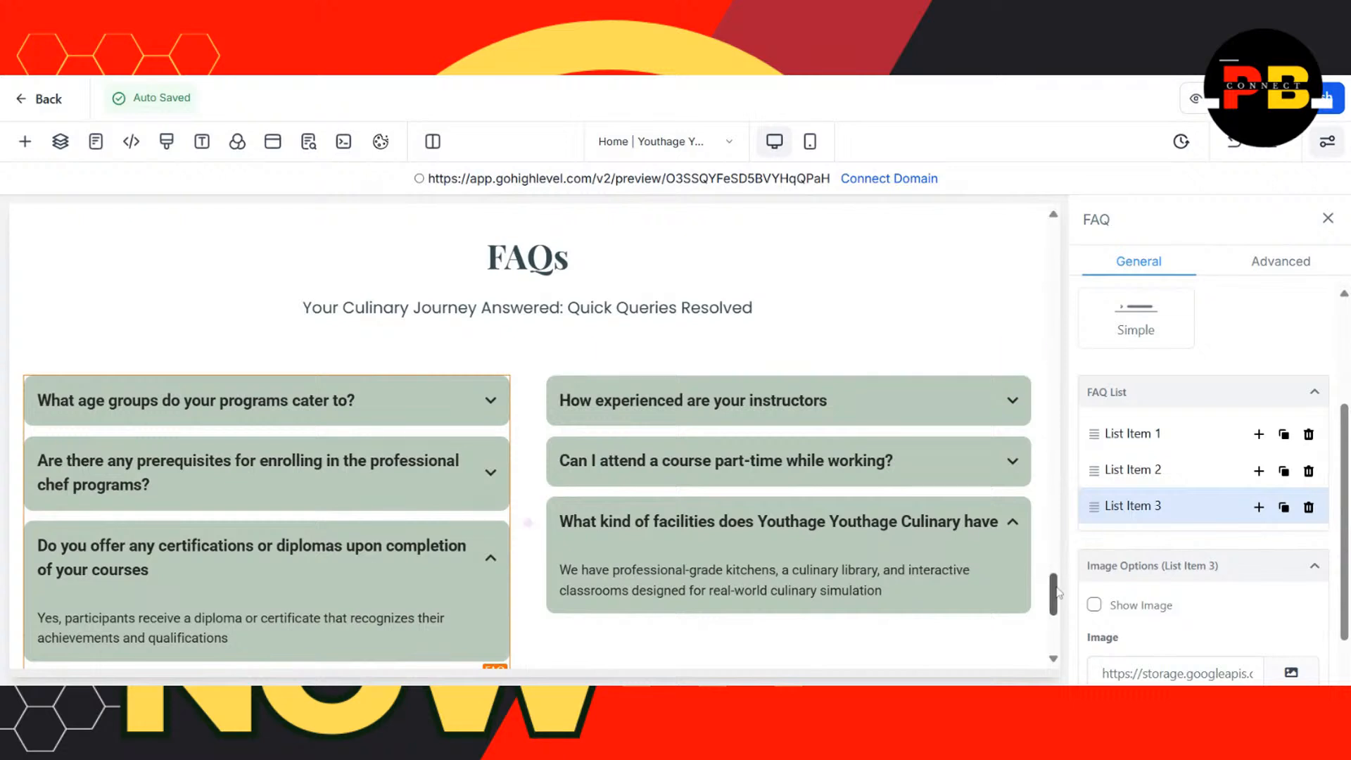
- Replace the footer's placeholder logo with Youthage Logo.png from the Youthage Culinary folder and set the footer's background color to black
scroll(1062, 601, down, 1)
scroll(1061, 601, down, 5)
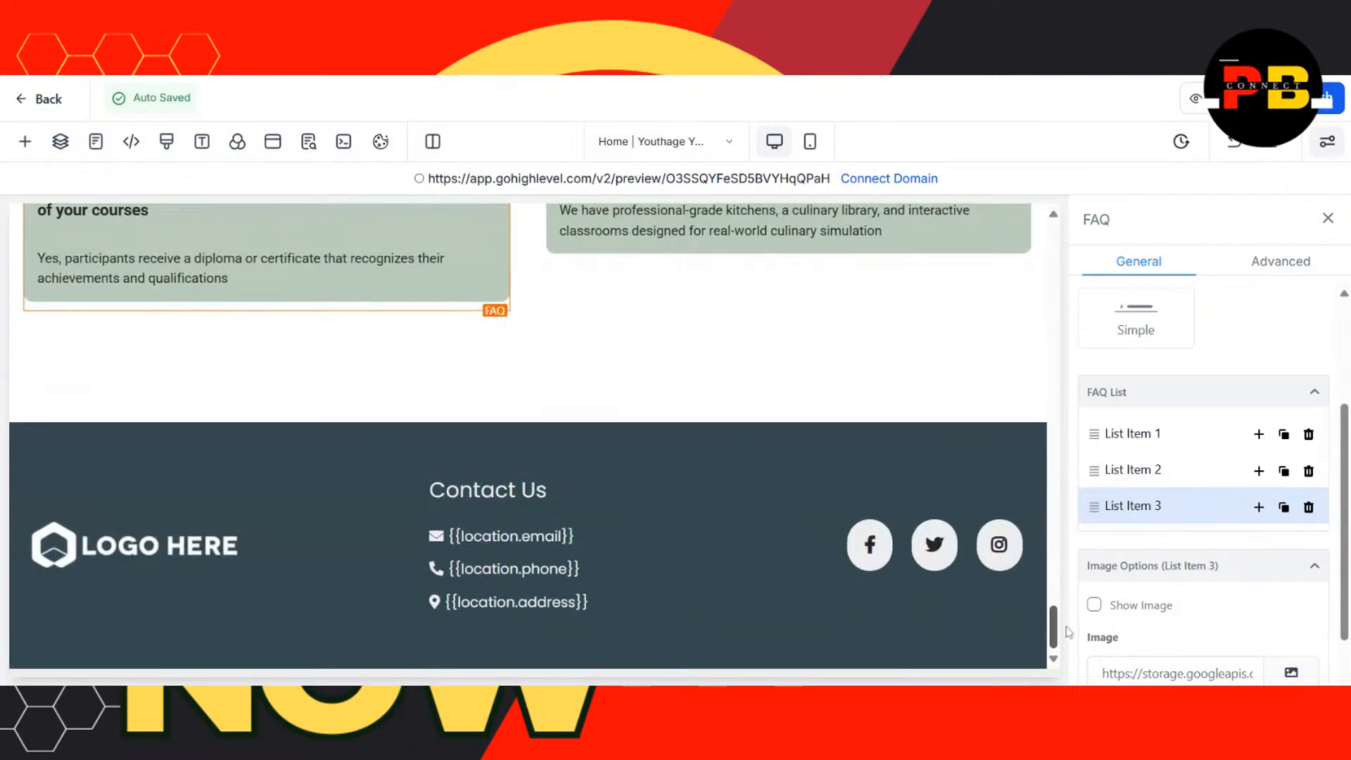
click(213, 550)
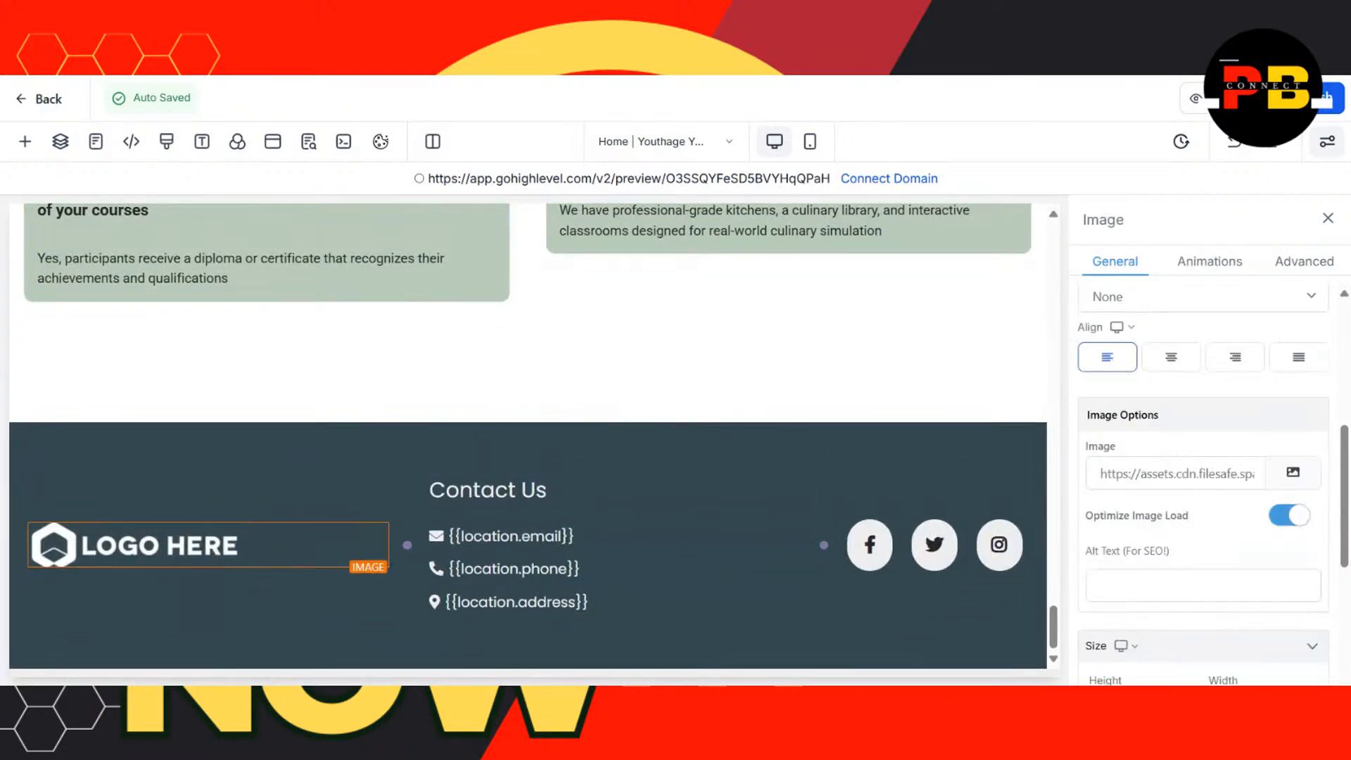
click(1292, 474)
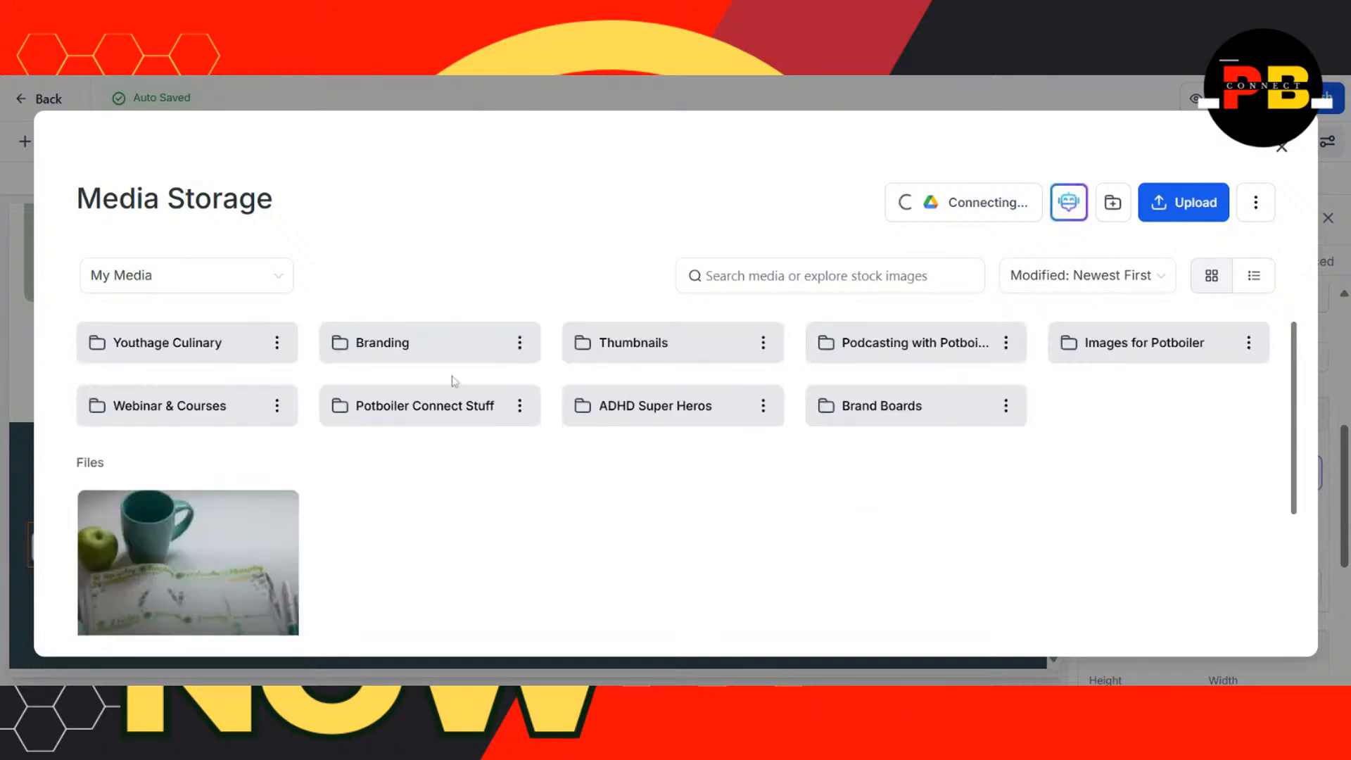
click(213, 340)
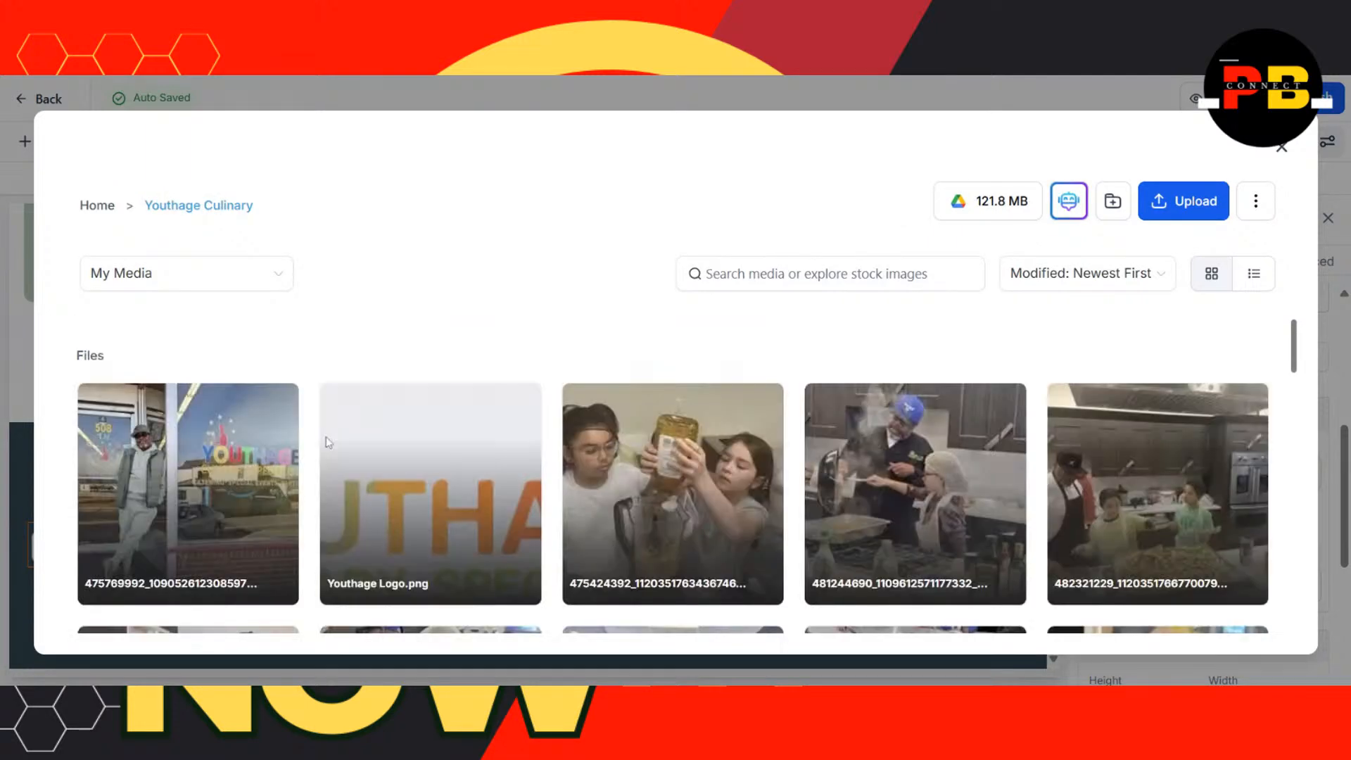
click(459, 503)
click(460, 504)
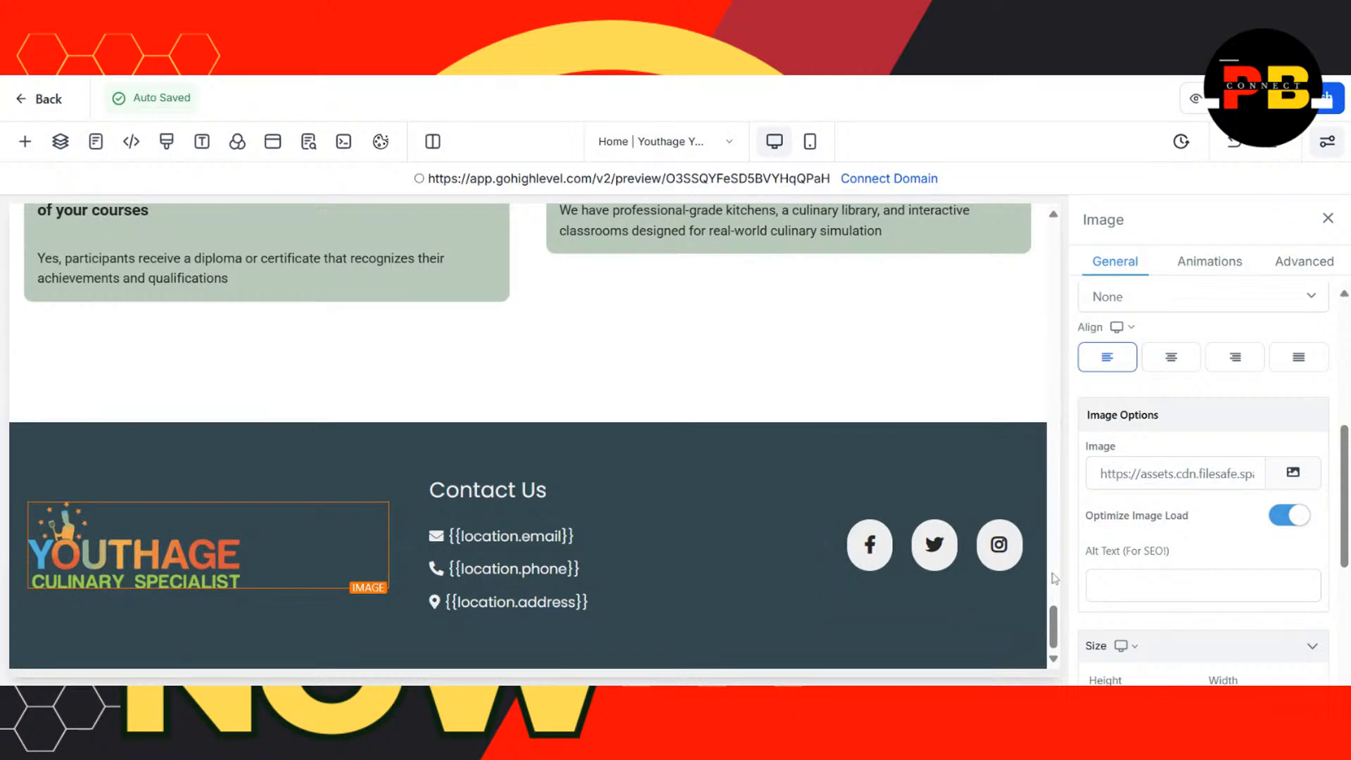
click(983, 442)
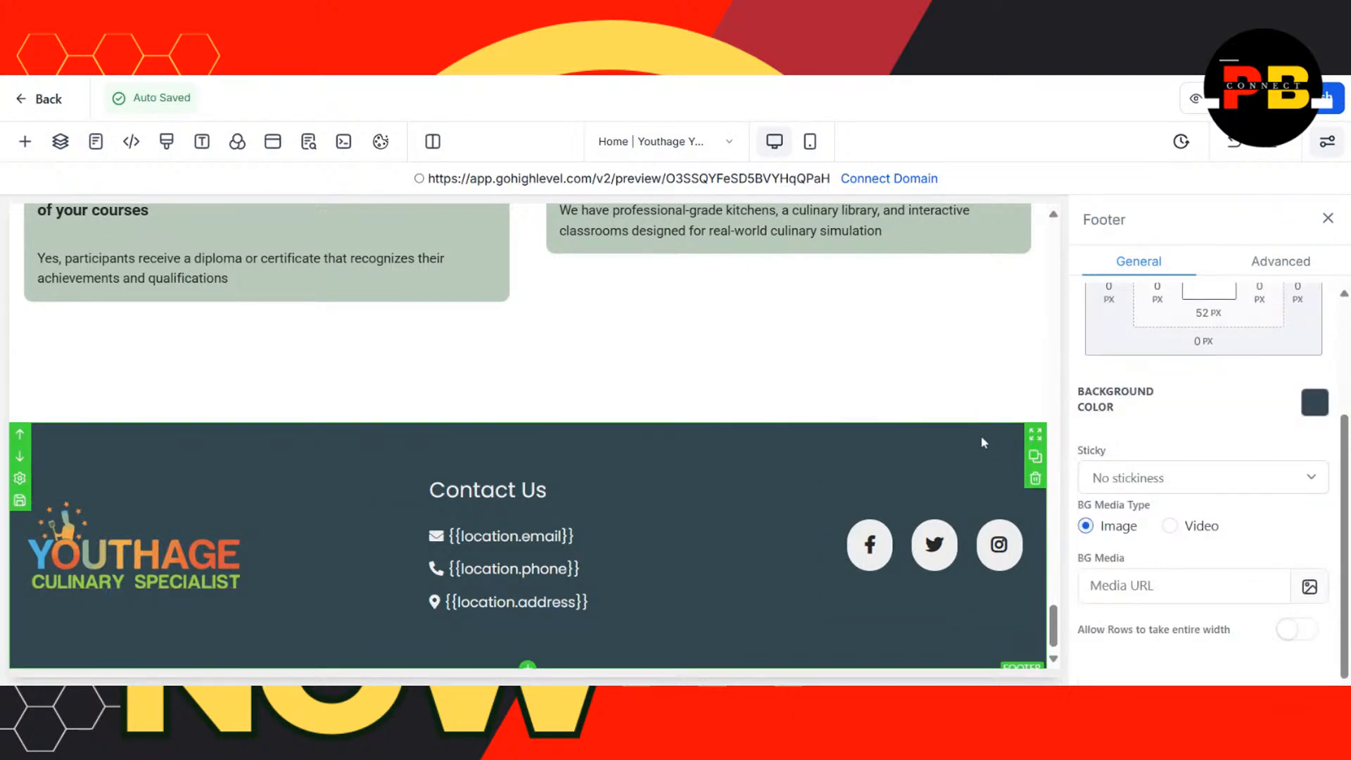
click(1316, 402)
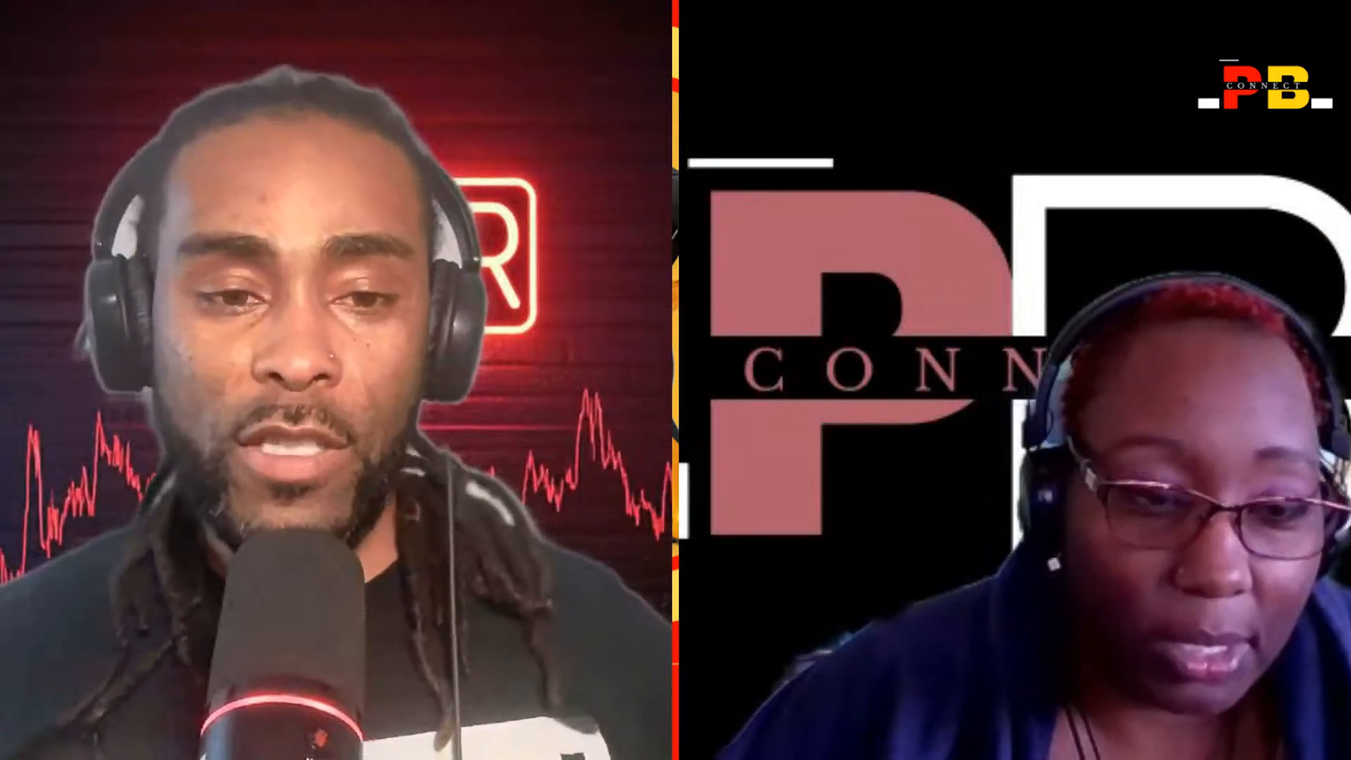
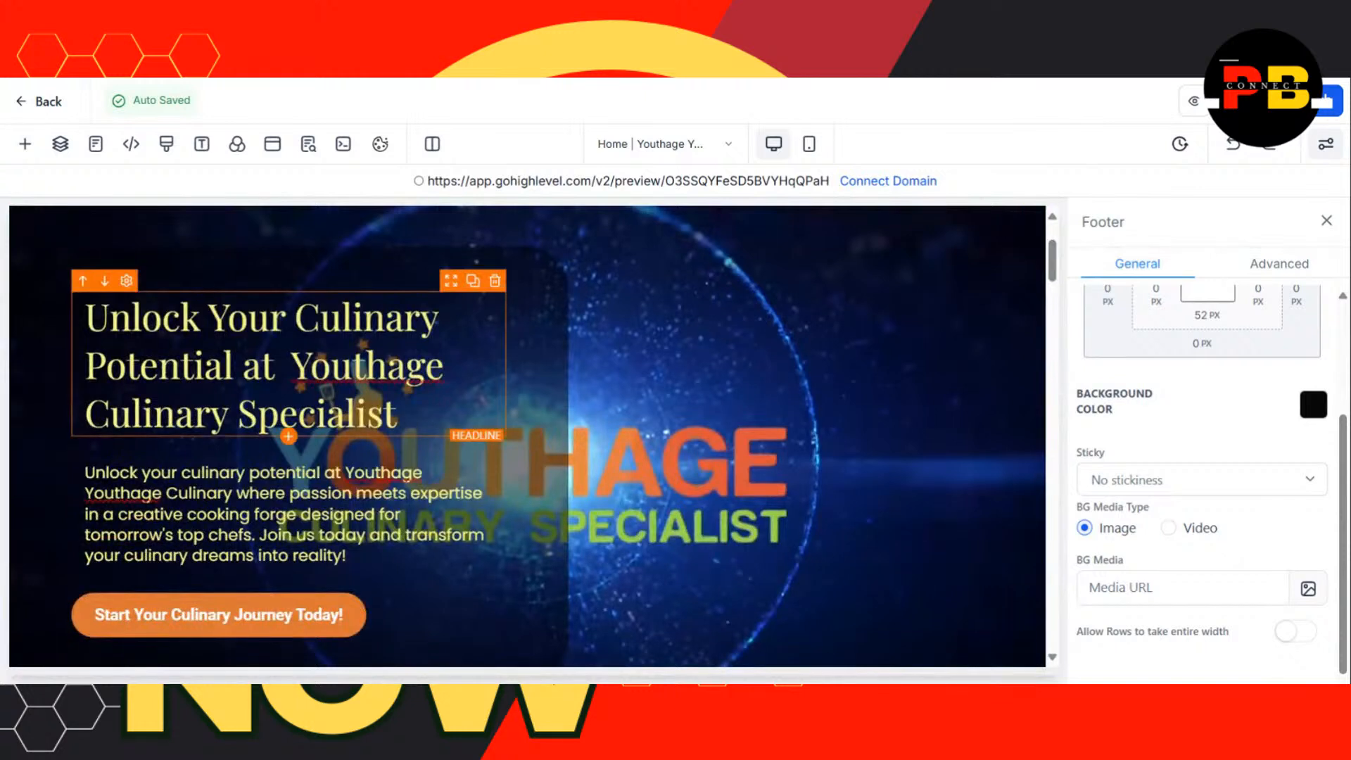
- Set the entrance animation of the hero headline "Unlock Your Culinary Potential at Youthage Culinary Specialist" to Fade Up
click(437, 317)
click(1214, 268)
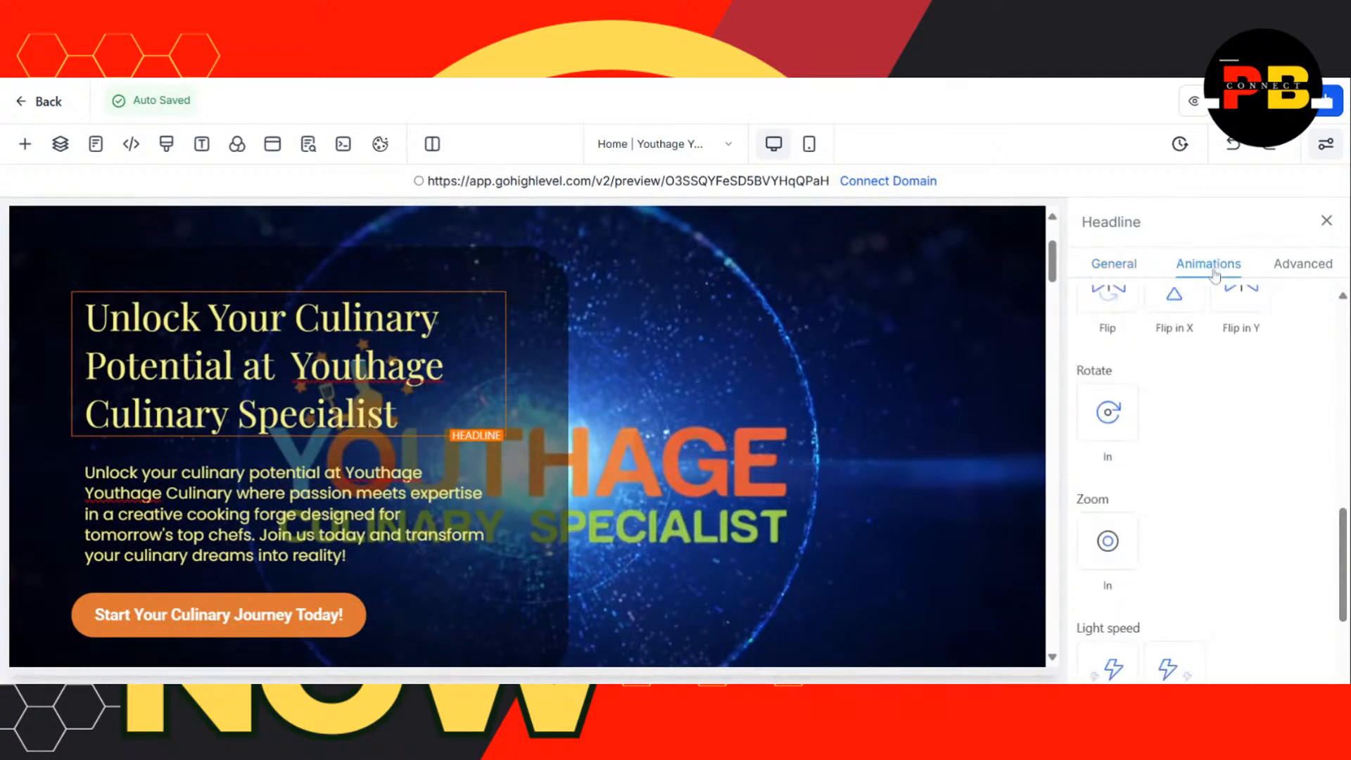
drag(1344, 528, 1342, 264)
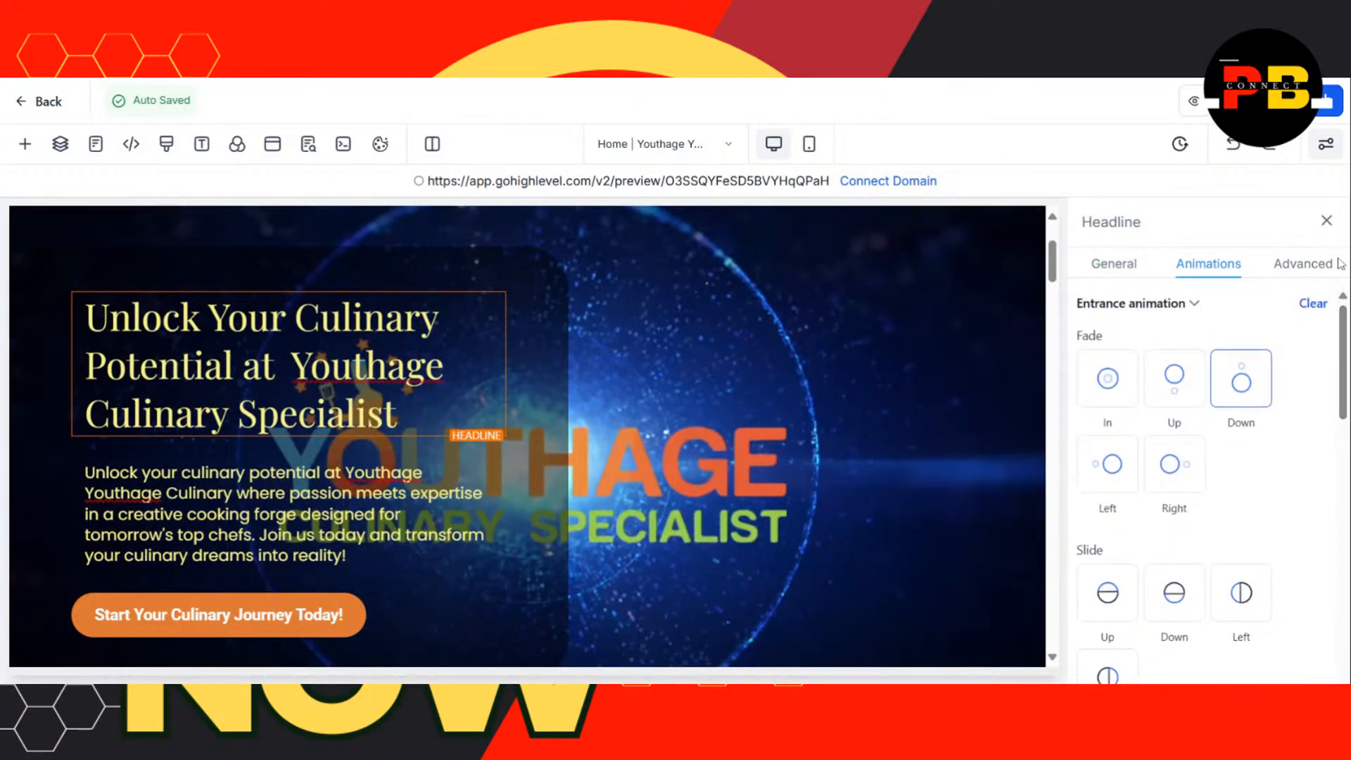
click(1182, 381)
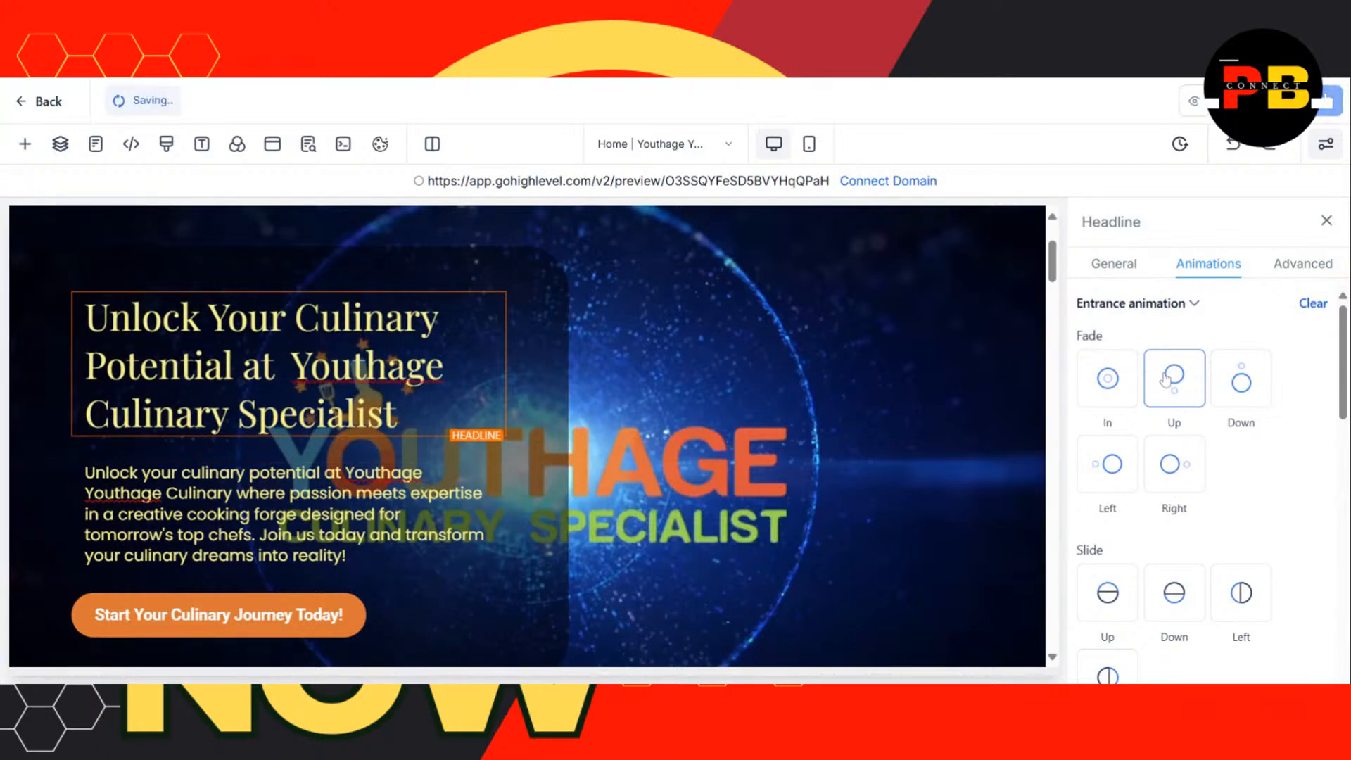
click(1242, 393)
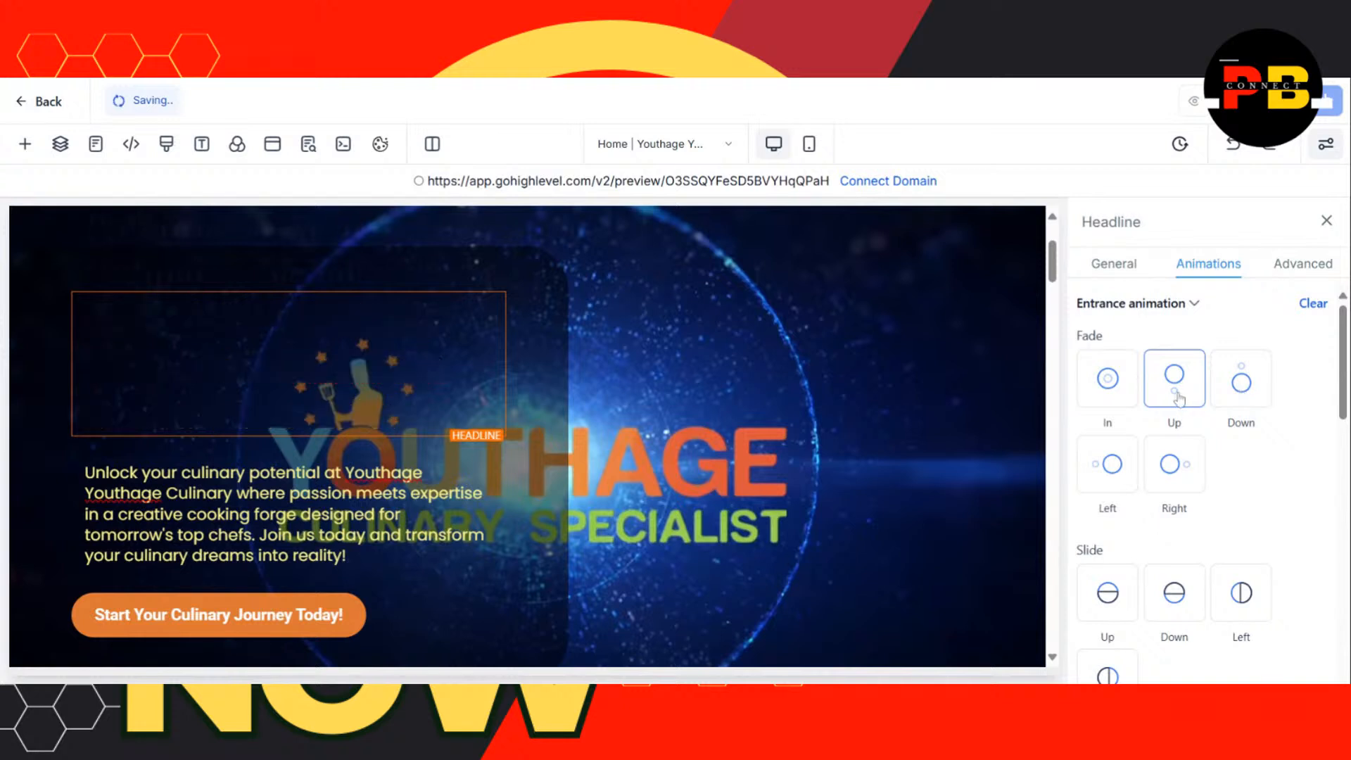
click(1181, 399)
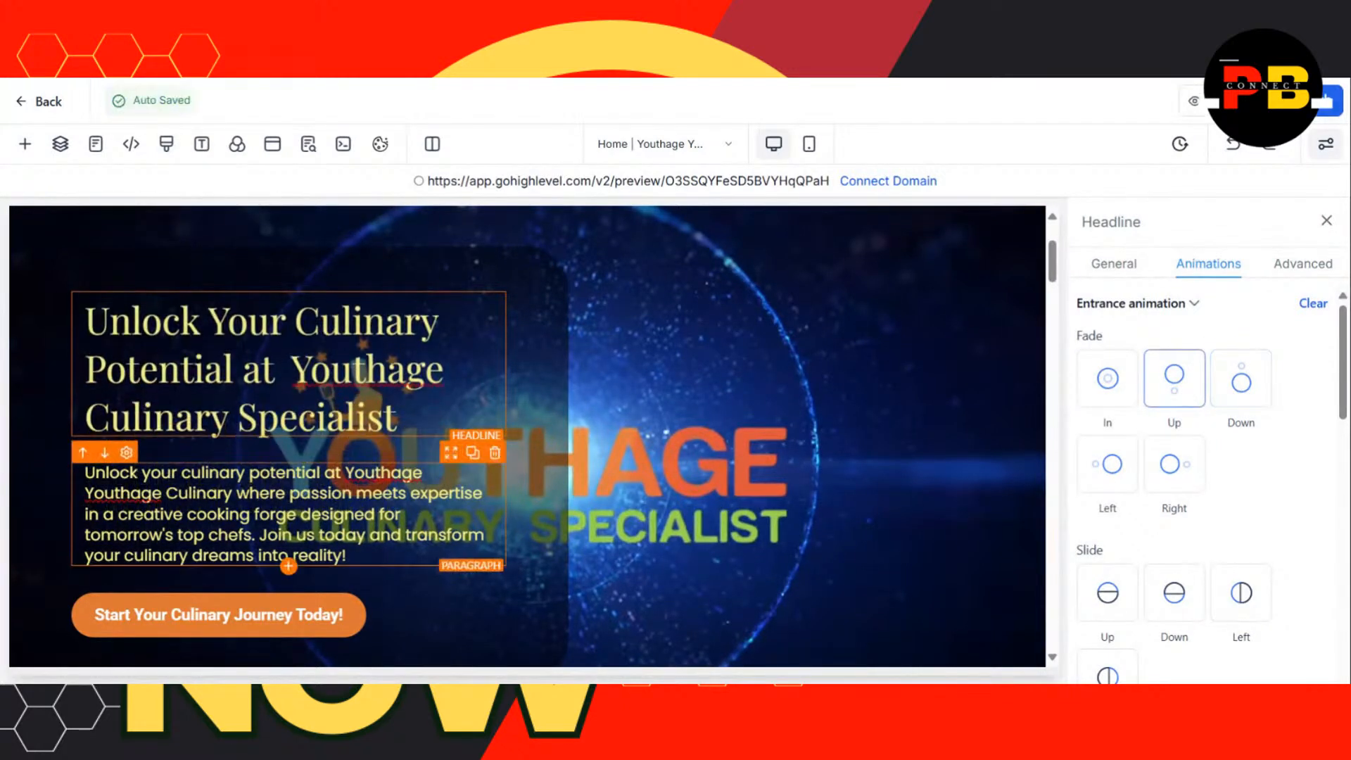
- Set the entrance animation of the hero paragraph below the headline to Fade Up
click(284, 556)
click(1201, 273)
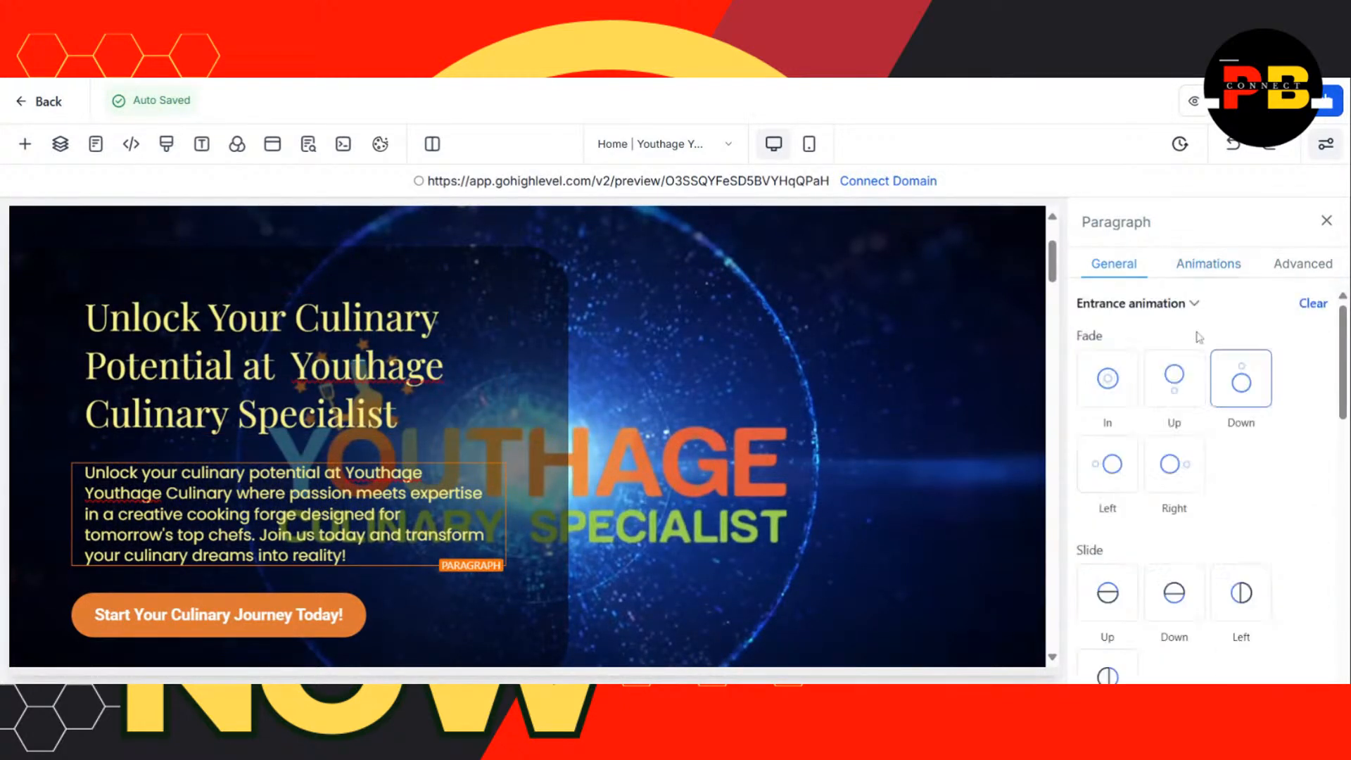
click(1182, 399)
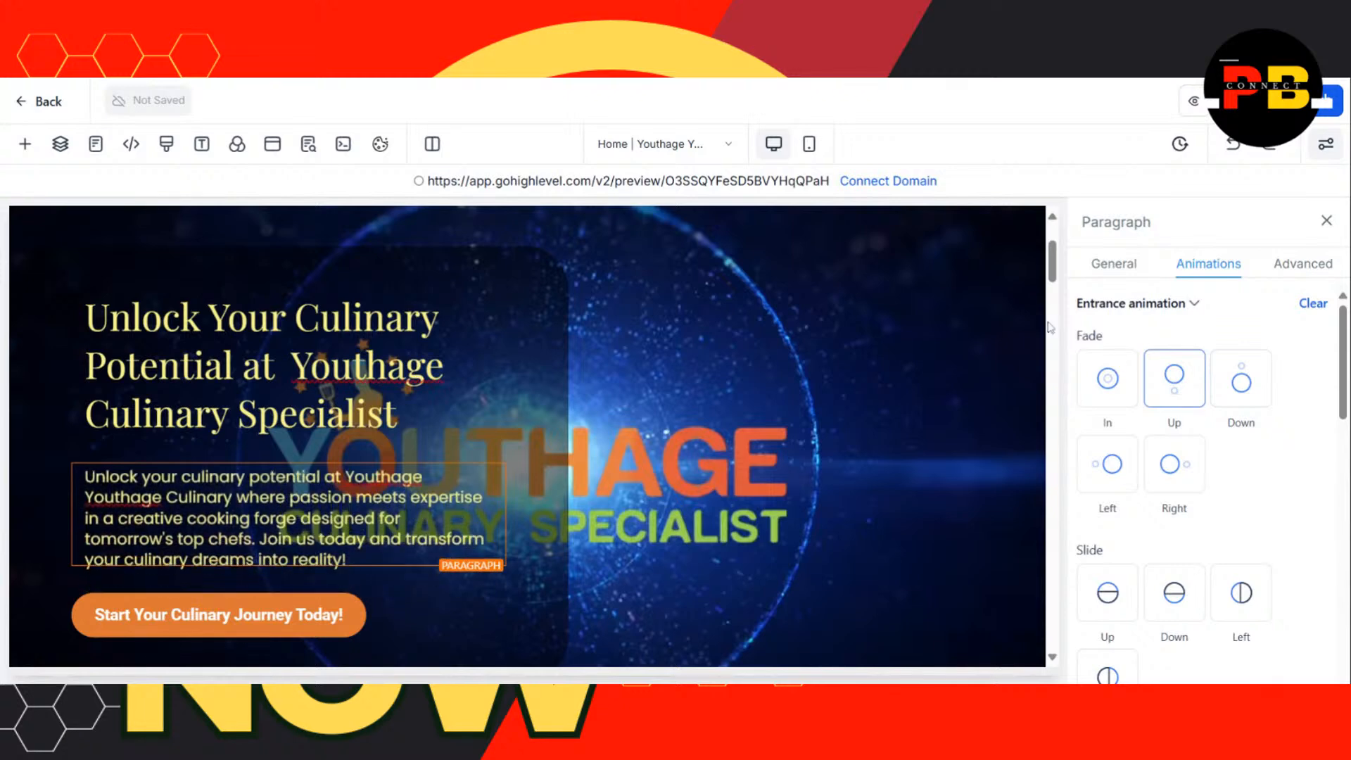
- Set the entrance animation of the storefront photo in the training programs section to Fade Right
scroll(1057, 285, down, 2)
scroll(1057, 285, down, 5)
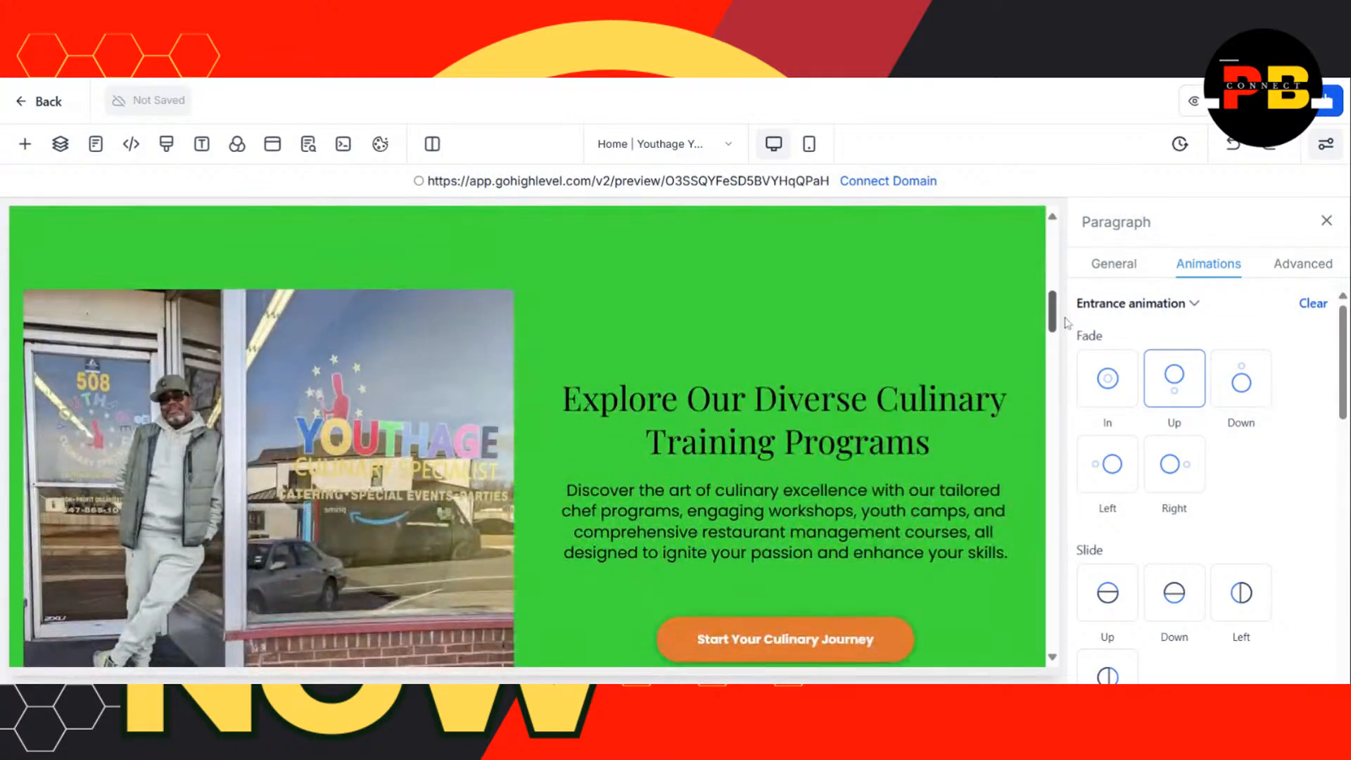
click(425, 362)
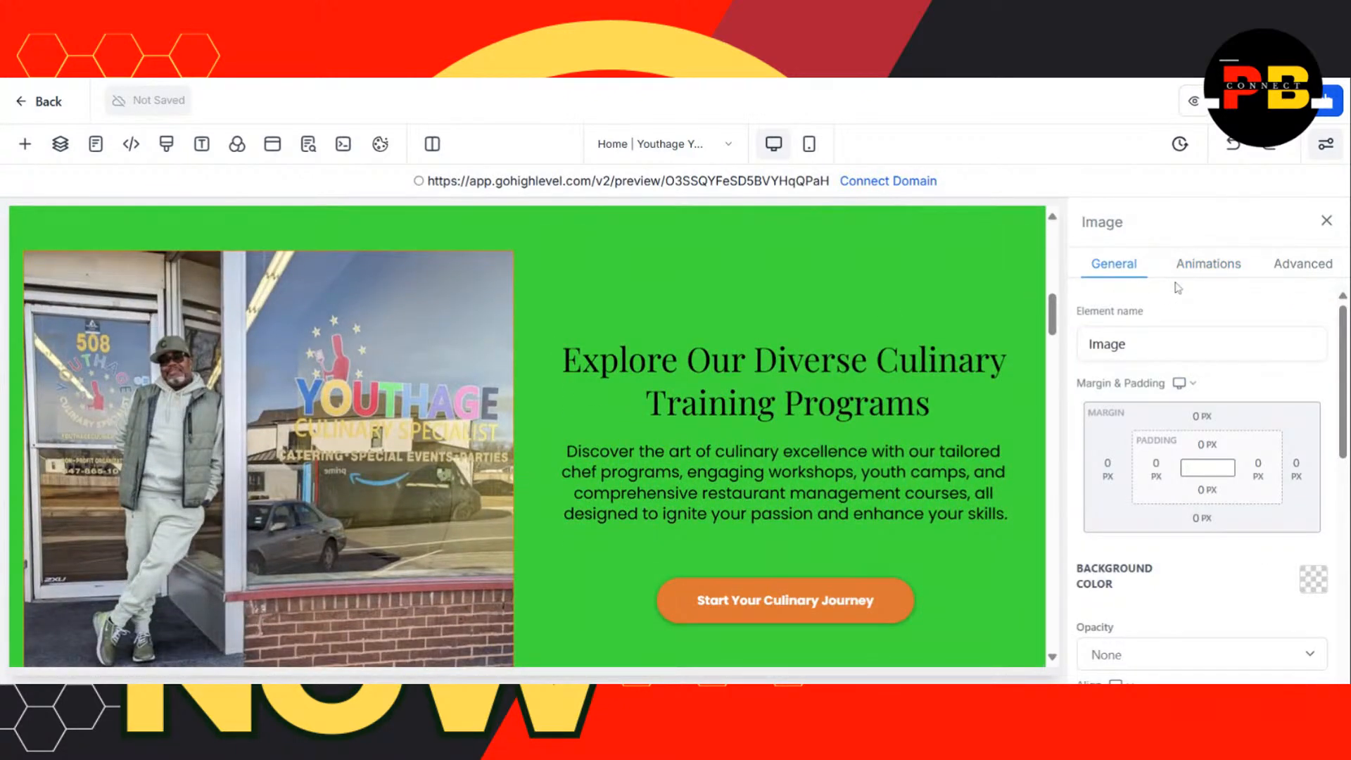
click(1200, 265)
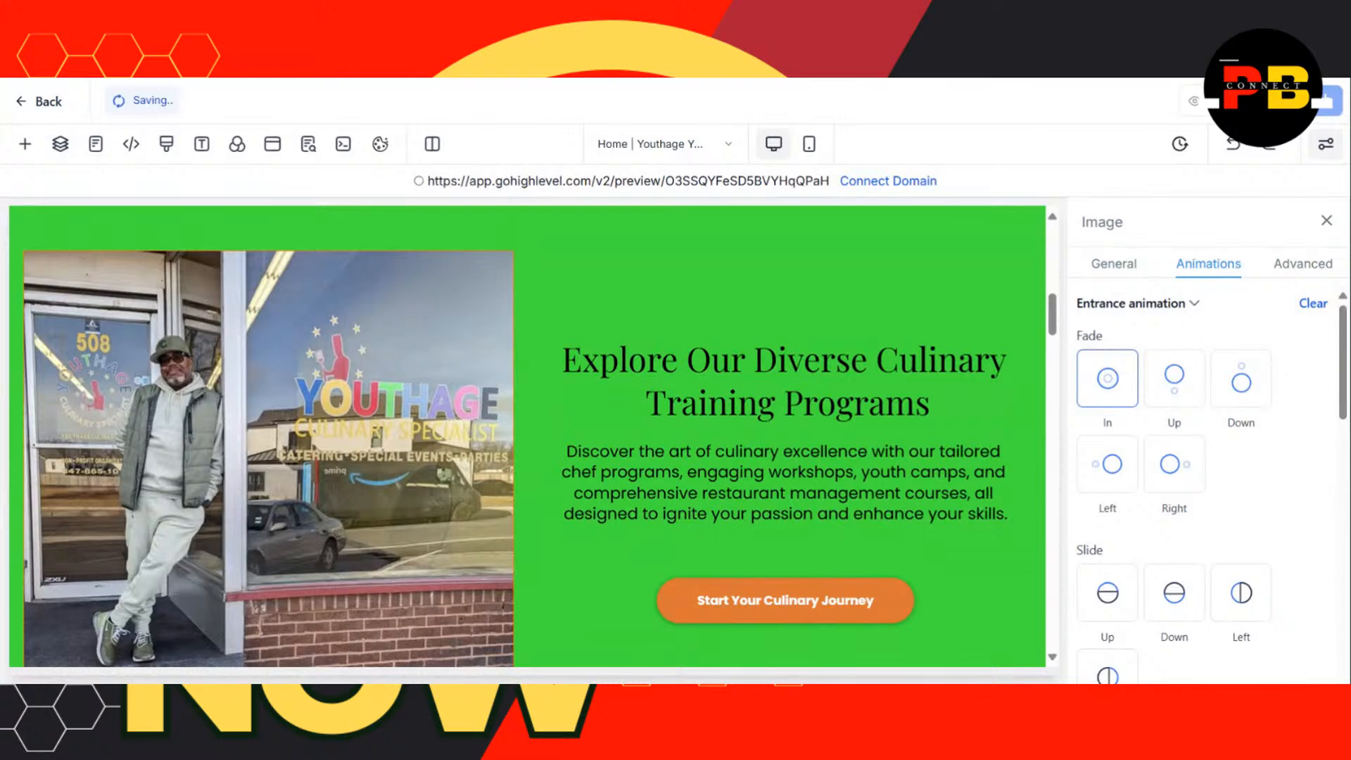
click(1184, 479)
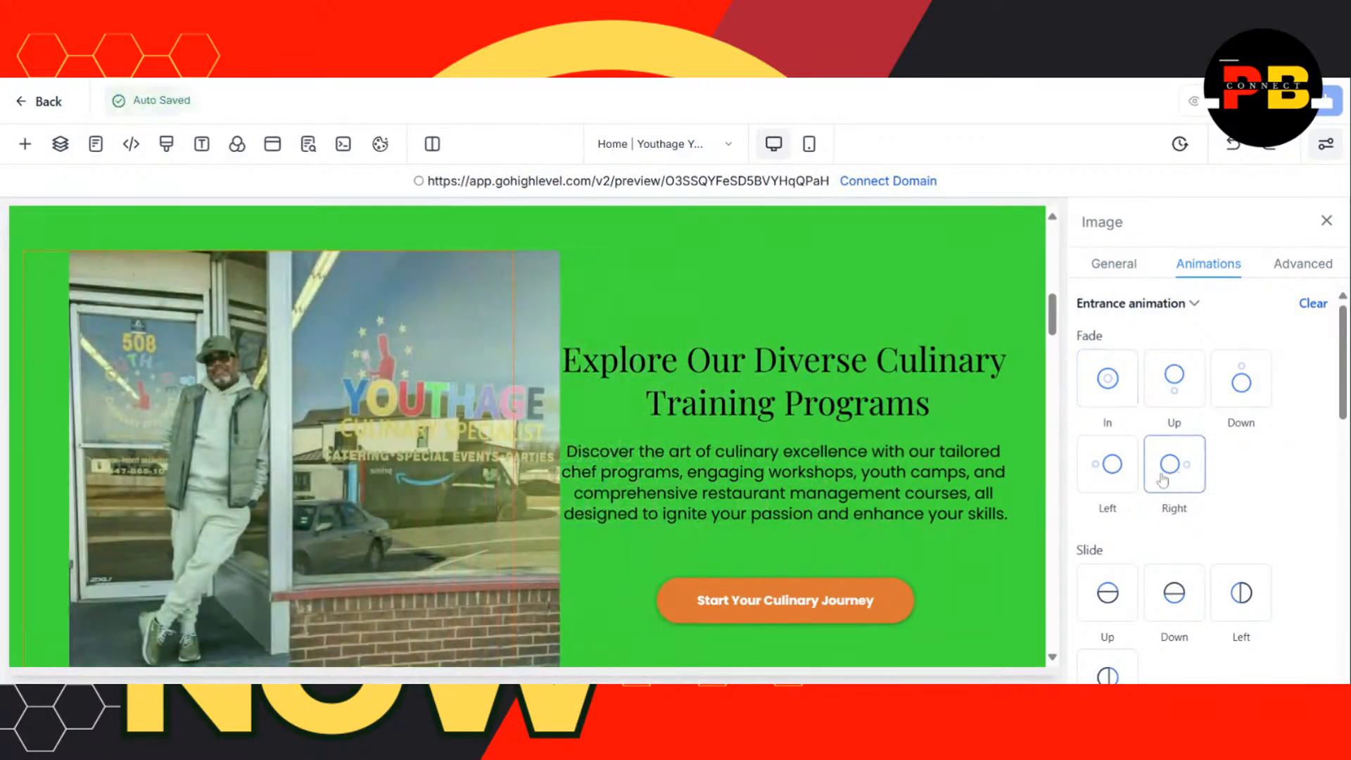
- Set the entrance animation of the headline "Explore Our Diverse Culinary Training Programs" to Fade Up
click(886, 402)
mouse_move(1052, 310)
mouse_down()
mouse_move(1049, 230)
mouse_move(1063, 320)
mouse_up()
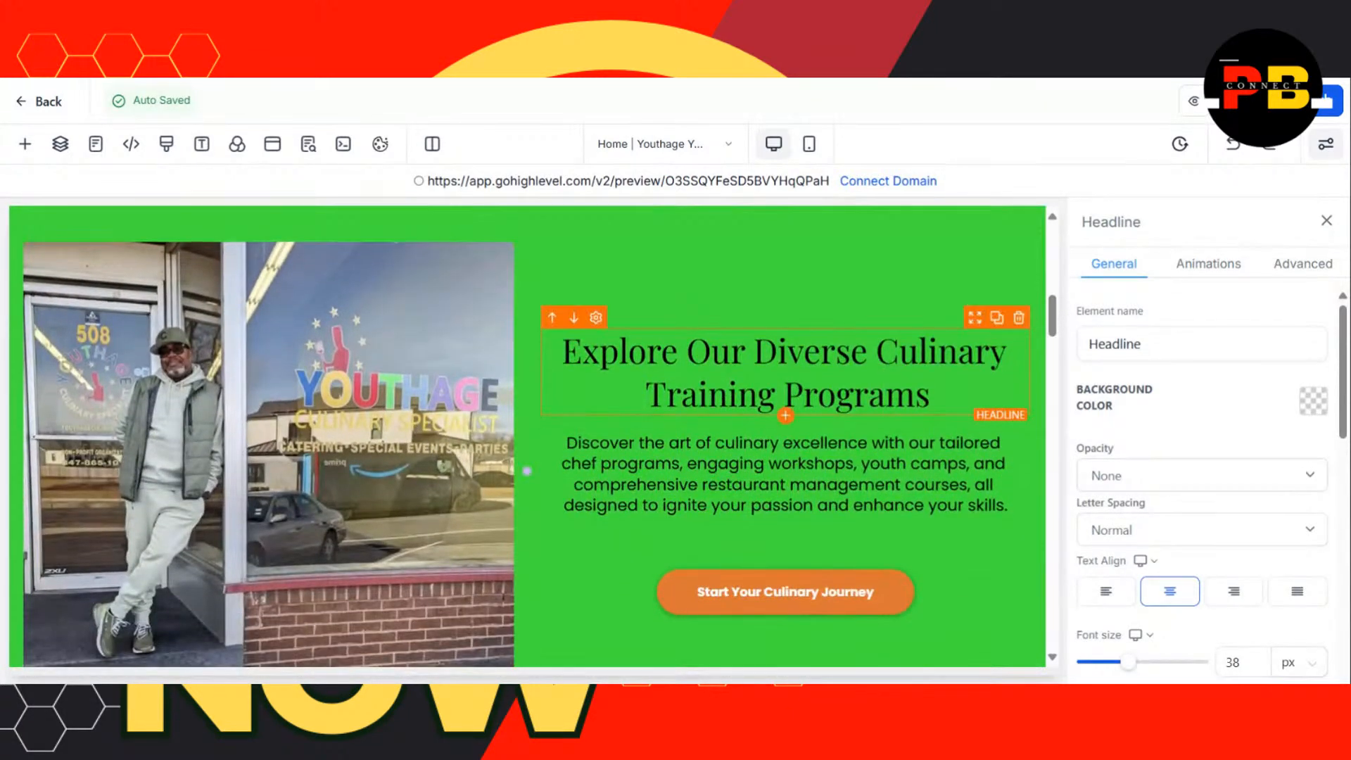
click(942, 402)
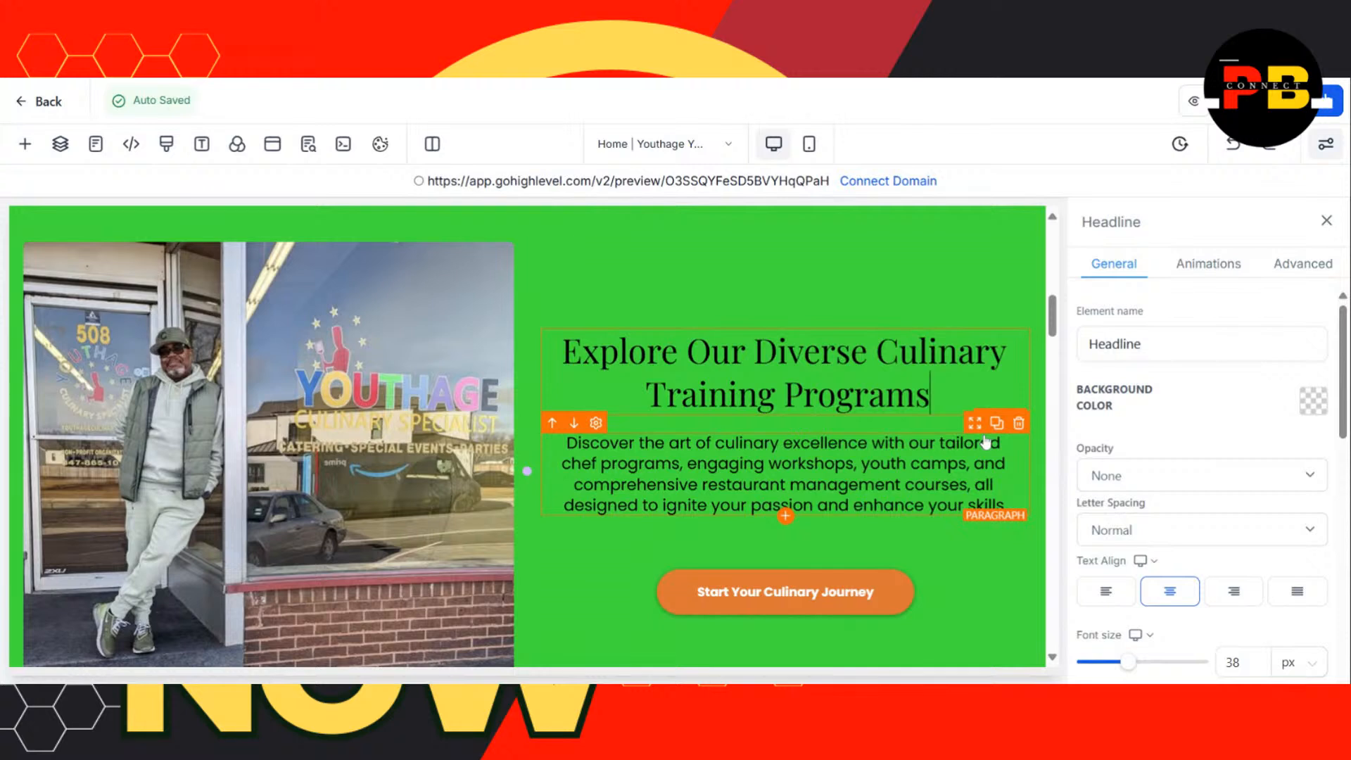
click(1197, 274)
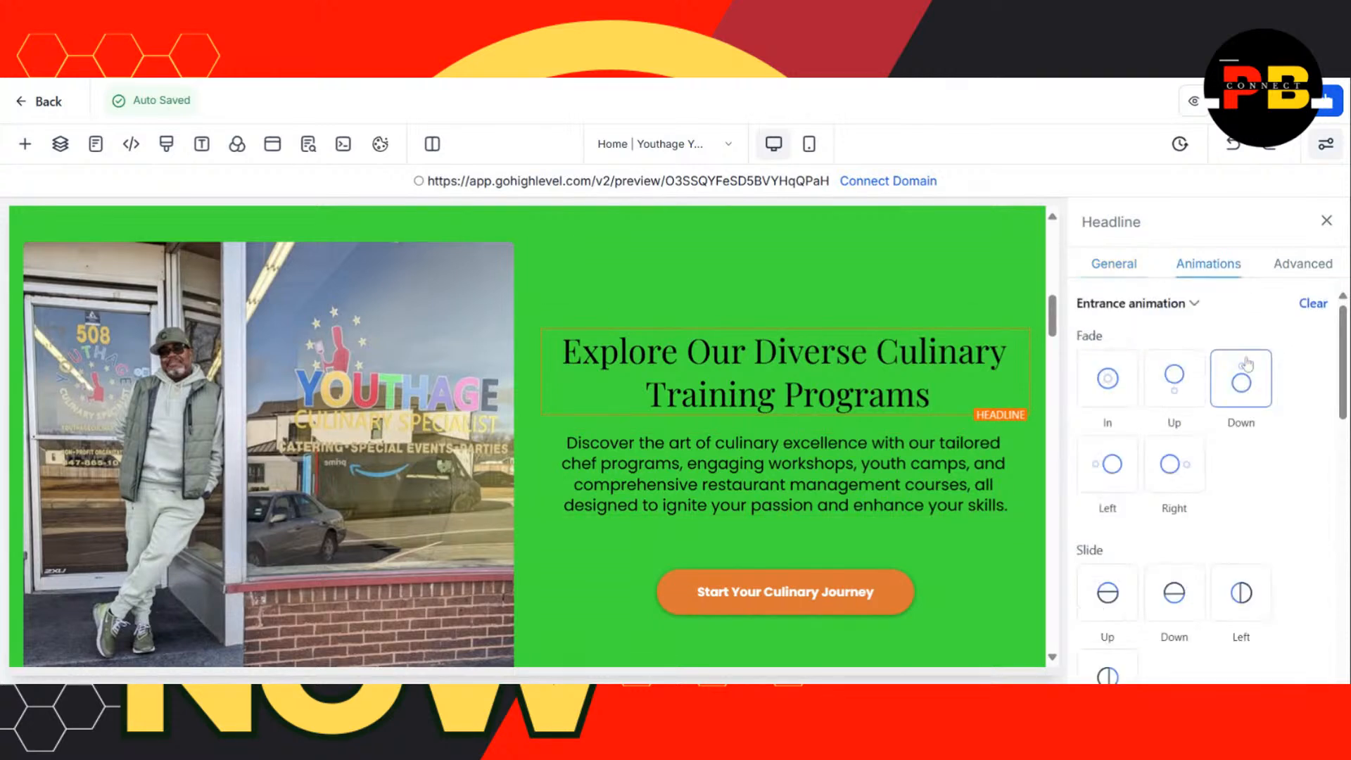
scroll(1316, 359, down, 2)
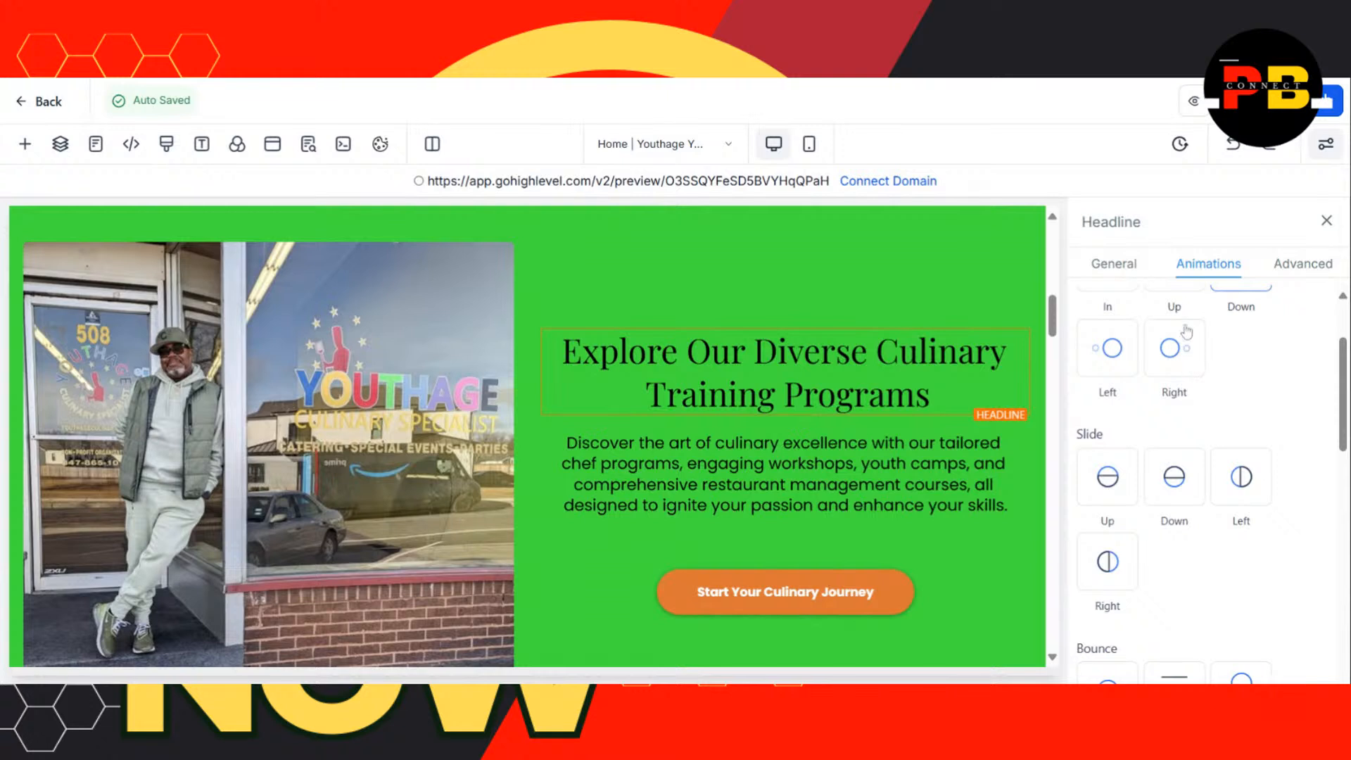
scroll(1267, 366, up, 1)
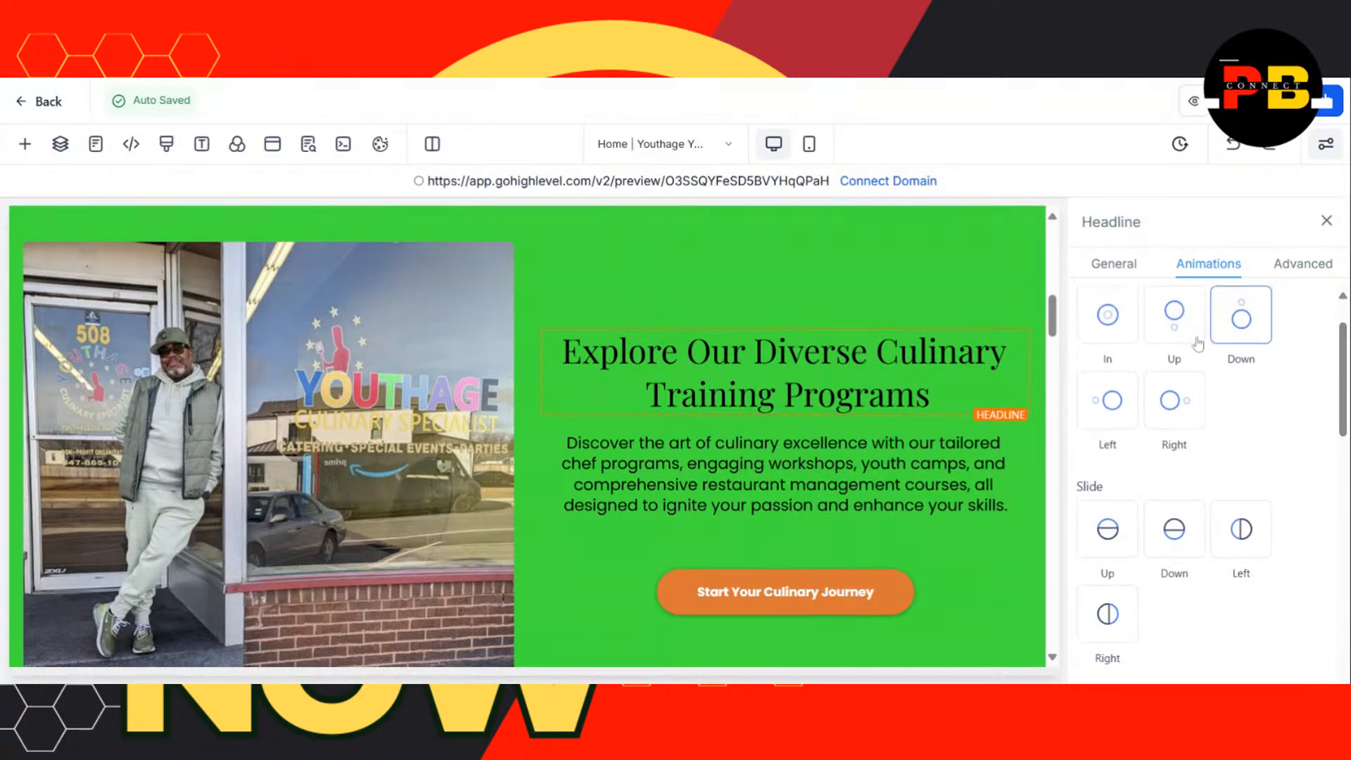
click(1175, 320)
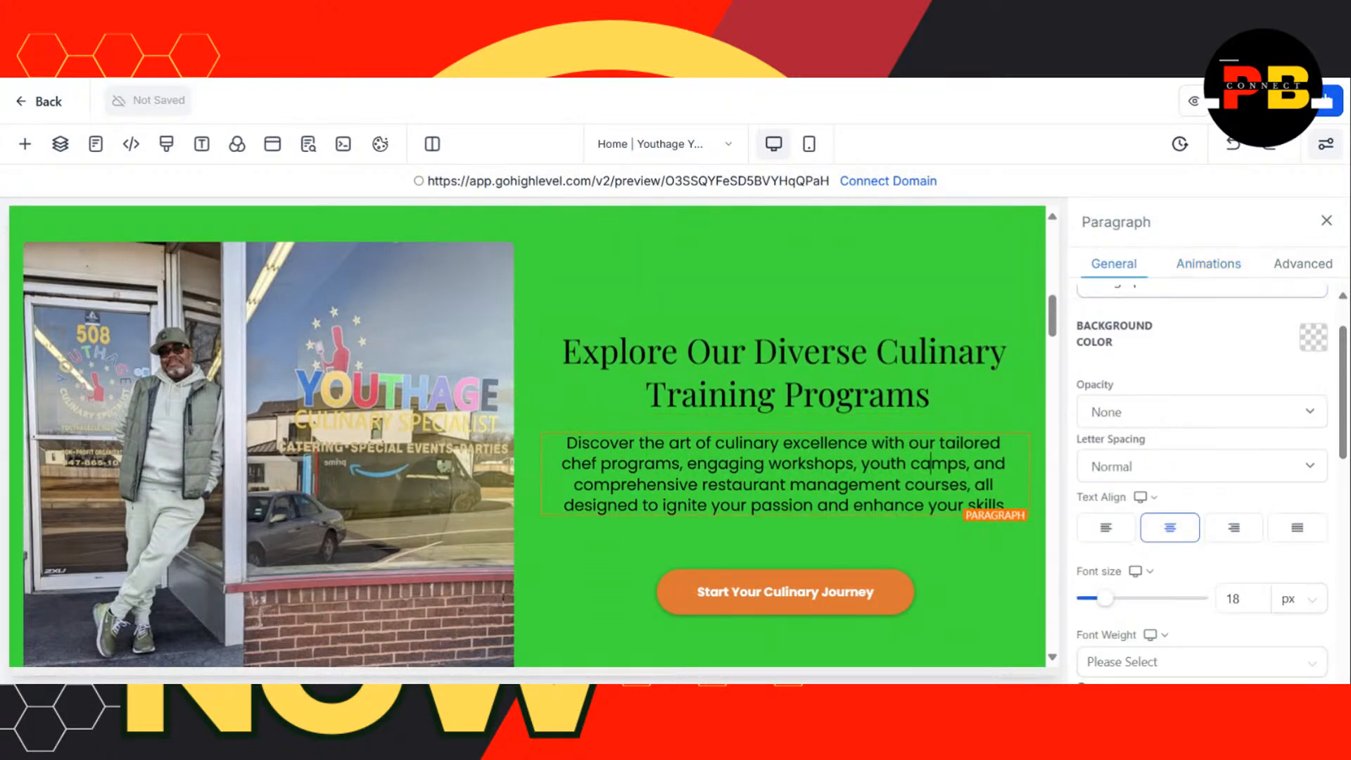
- Set the entrance animation of the paragraph below the "Explore Our Diverse Culinary Training Programs" headline to Fade Up
click(1200, 271)
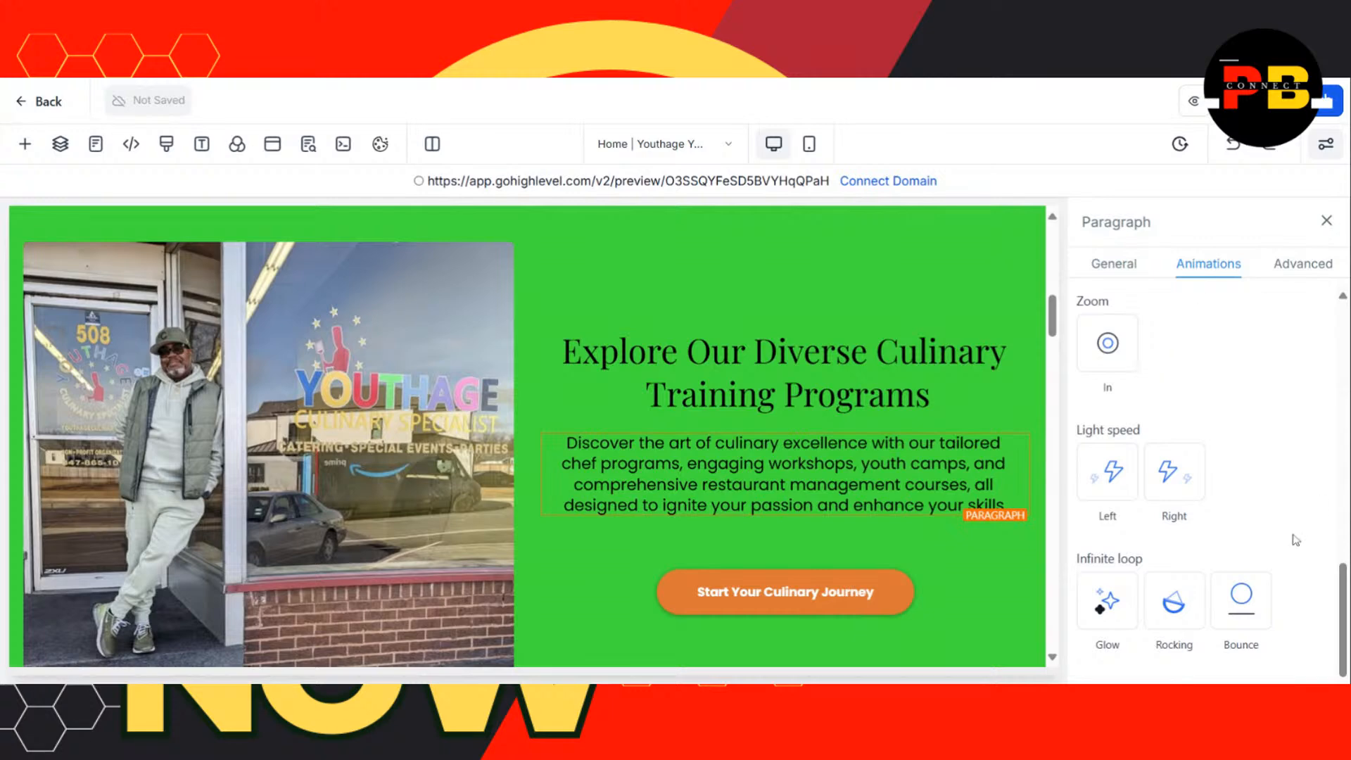
drag(1341, 599, 1340, 342)
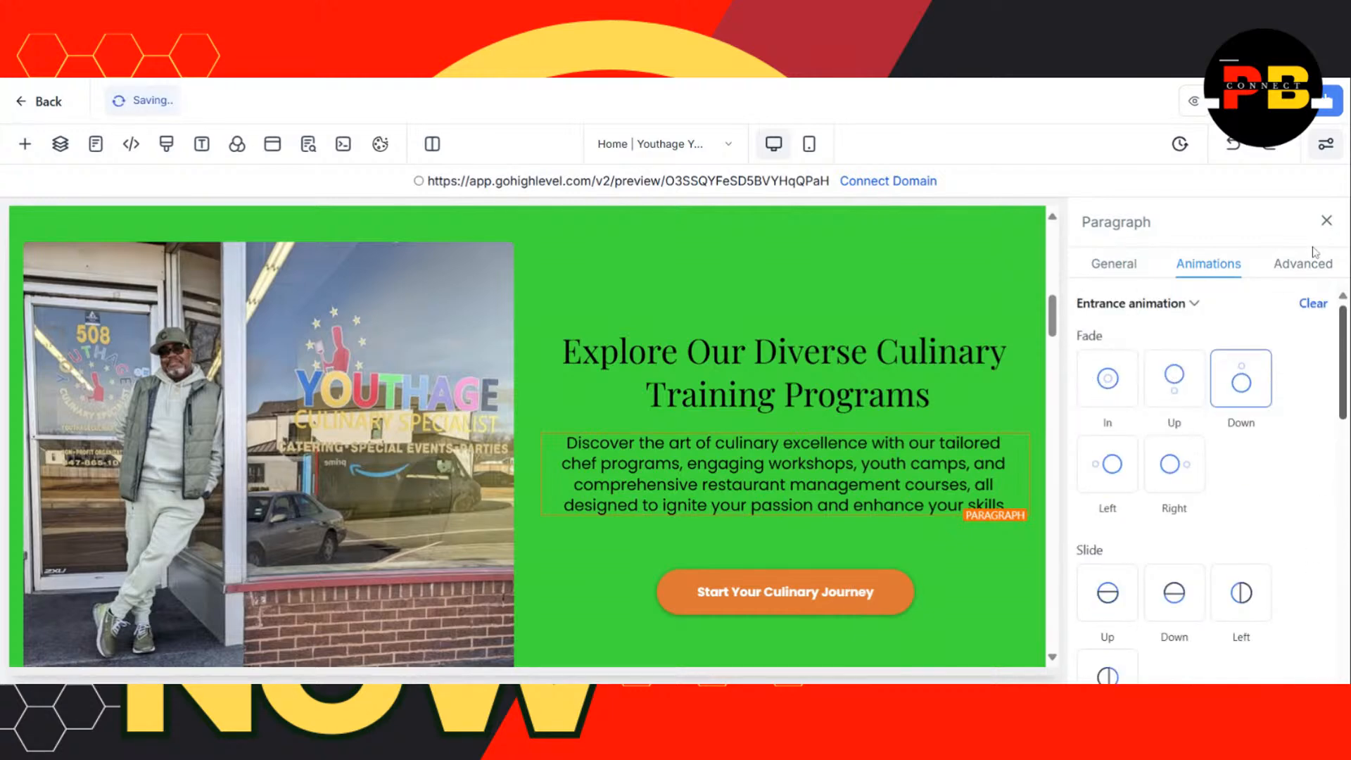
click(1157, 382)
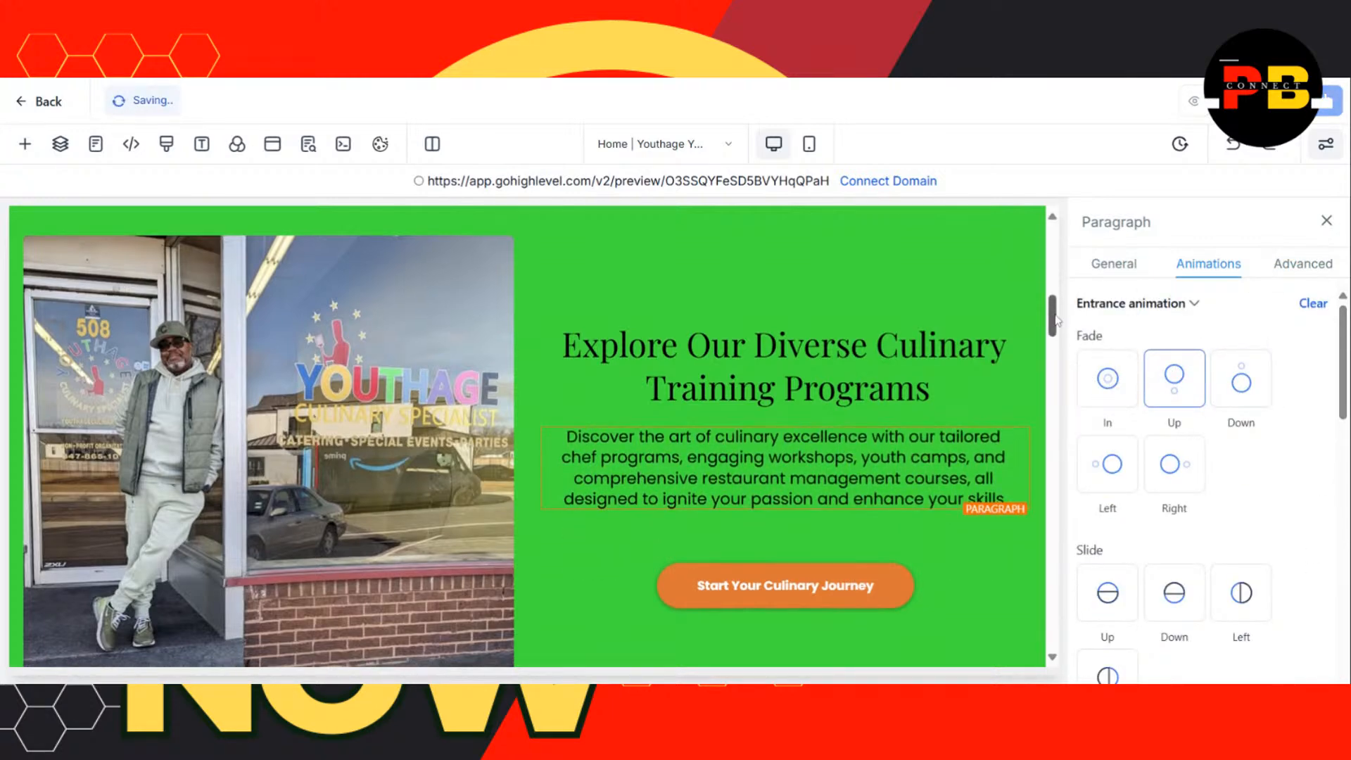
- Add a custom orange, #ed6809, as the background color of the row holding "Explore Our Culinary Courses & Professional Training Programs"
scroll(1059, 348, down, 4)
scroll(1059, 347, down, 1)
scroll(1059, 359, down, 1)
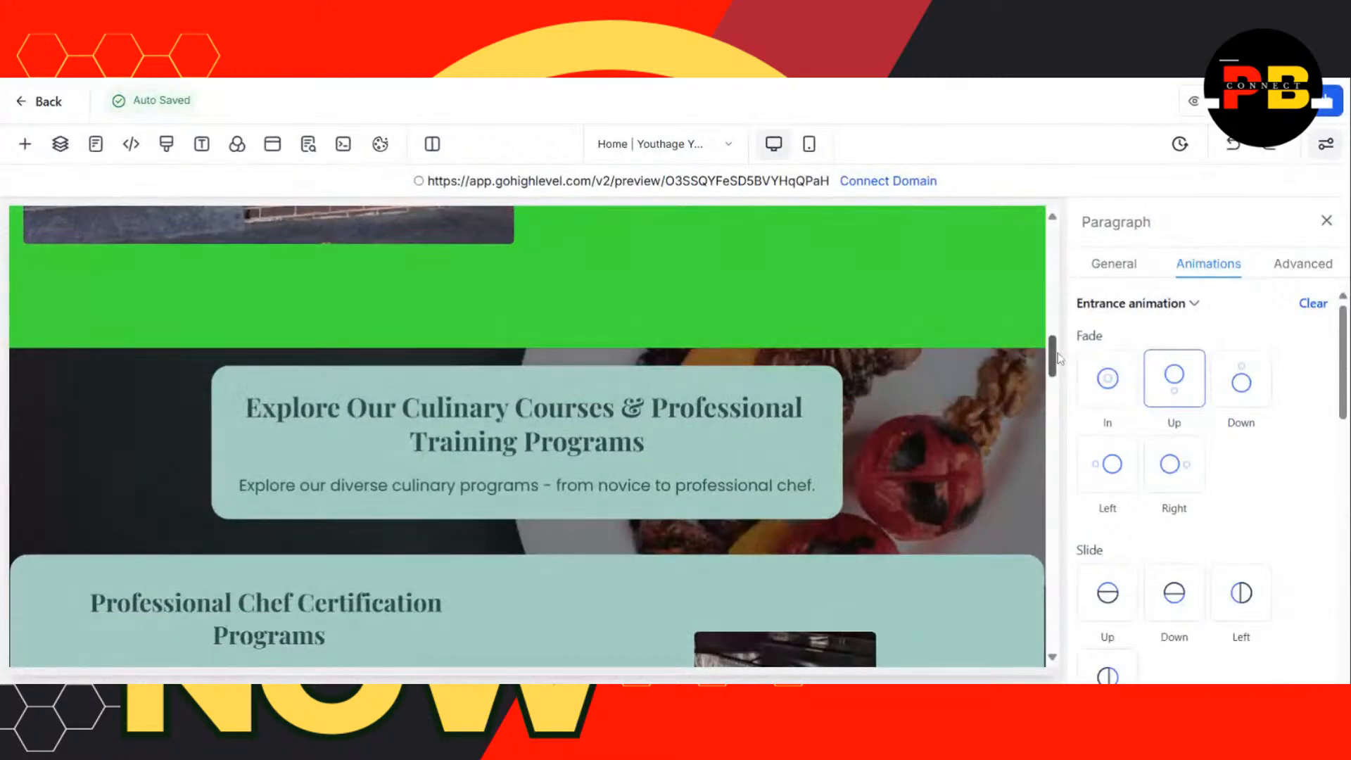
mouse_move(1059, 359)
mouse_down()
mouse_move(1063, 308)
mouse_move(1074, 362)
mouse_move(1053, 366)
mouse_up()
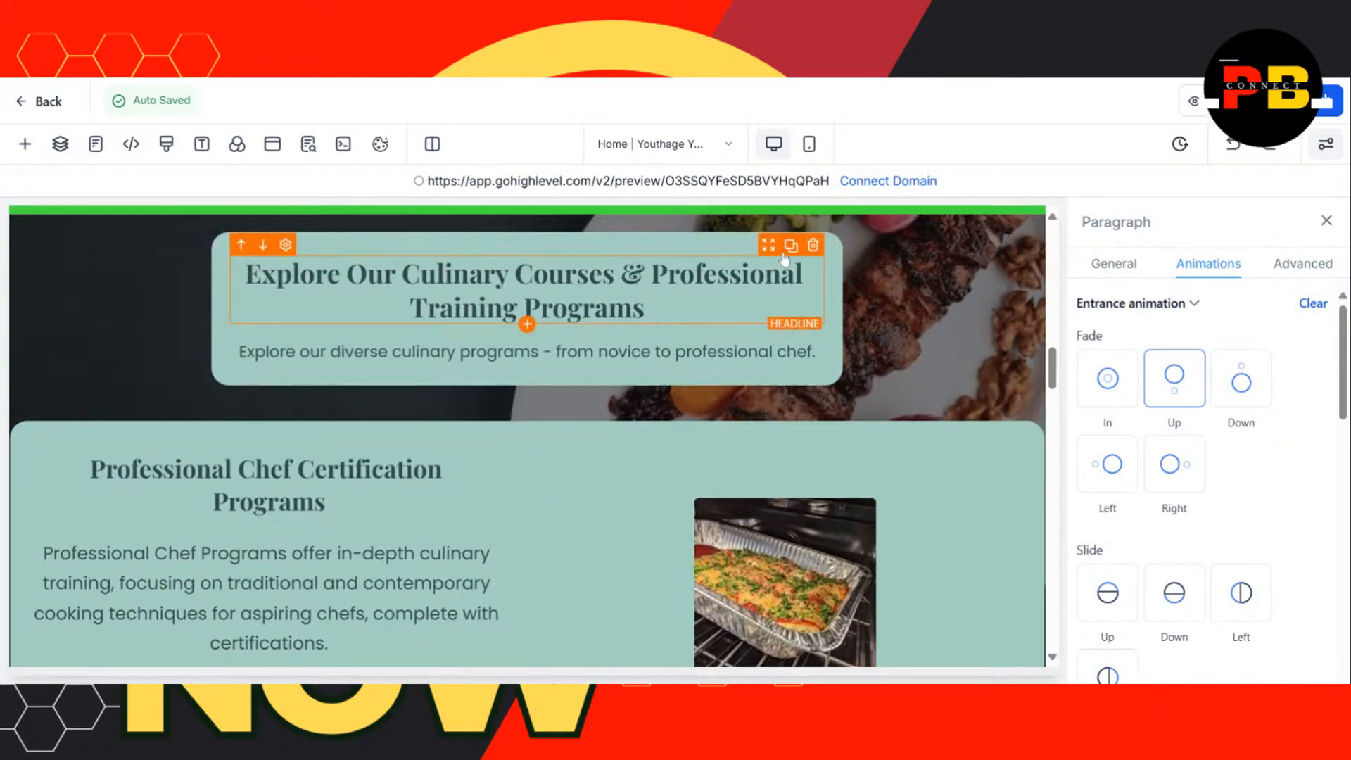
click(735, 239)
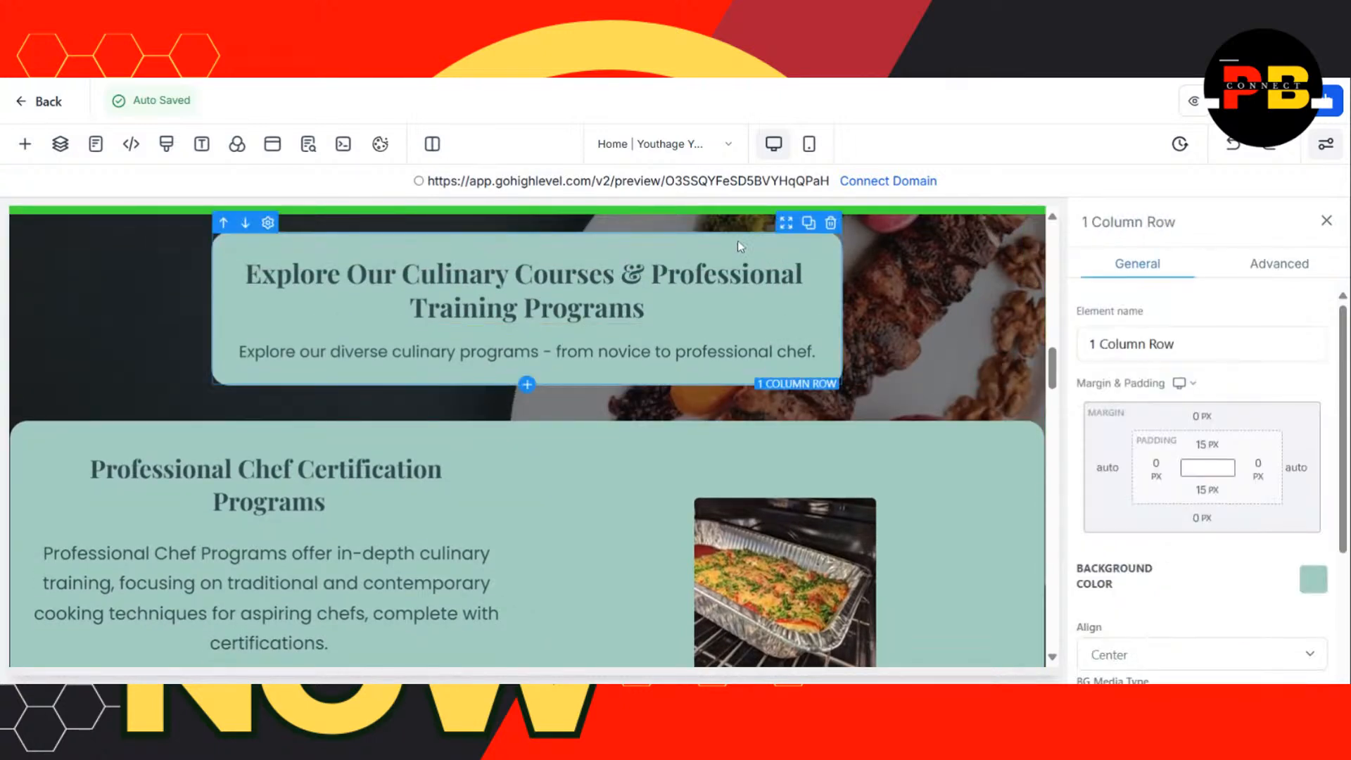
click(1316, 578)
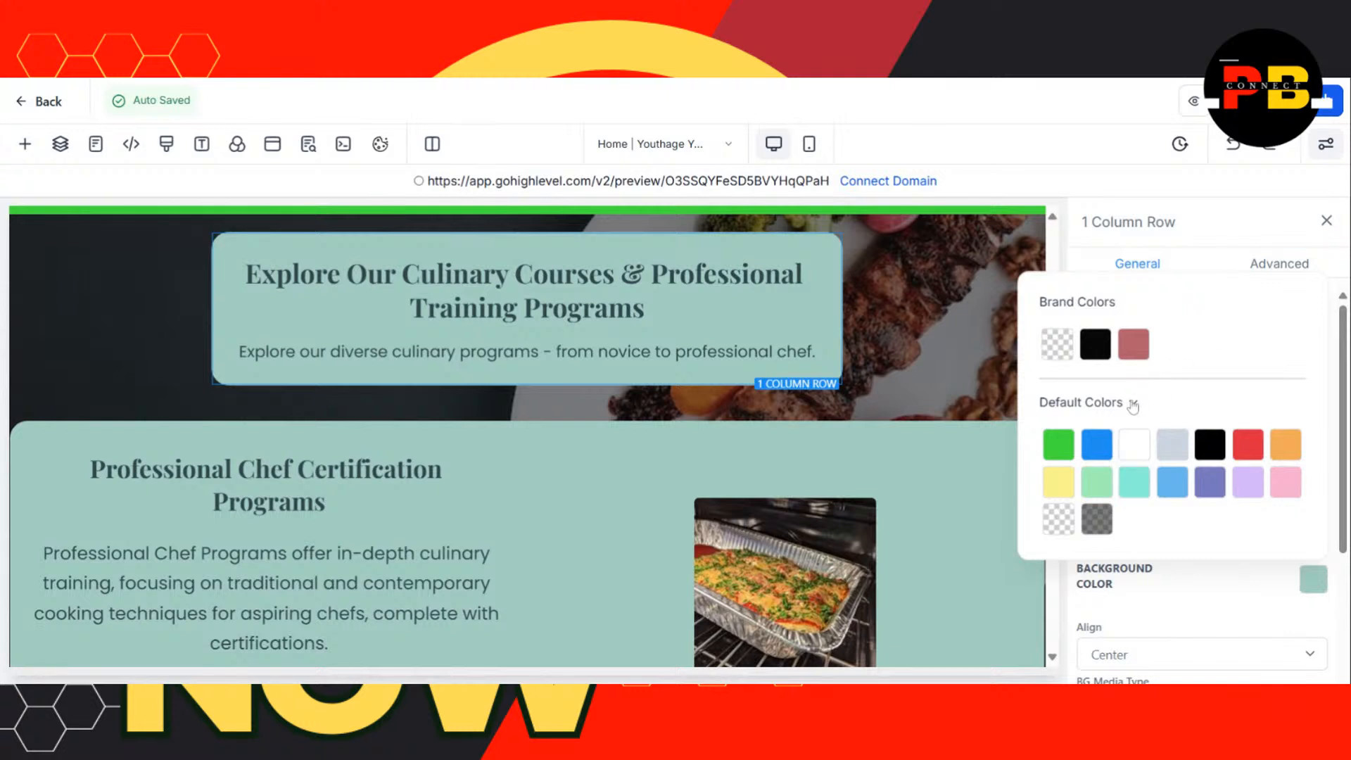
click(1133, 405)
click(1103, 467)
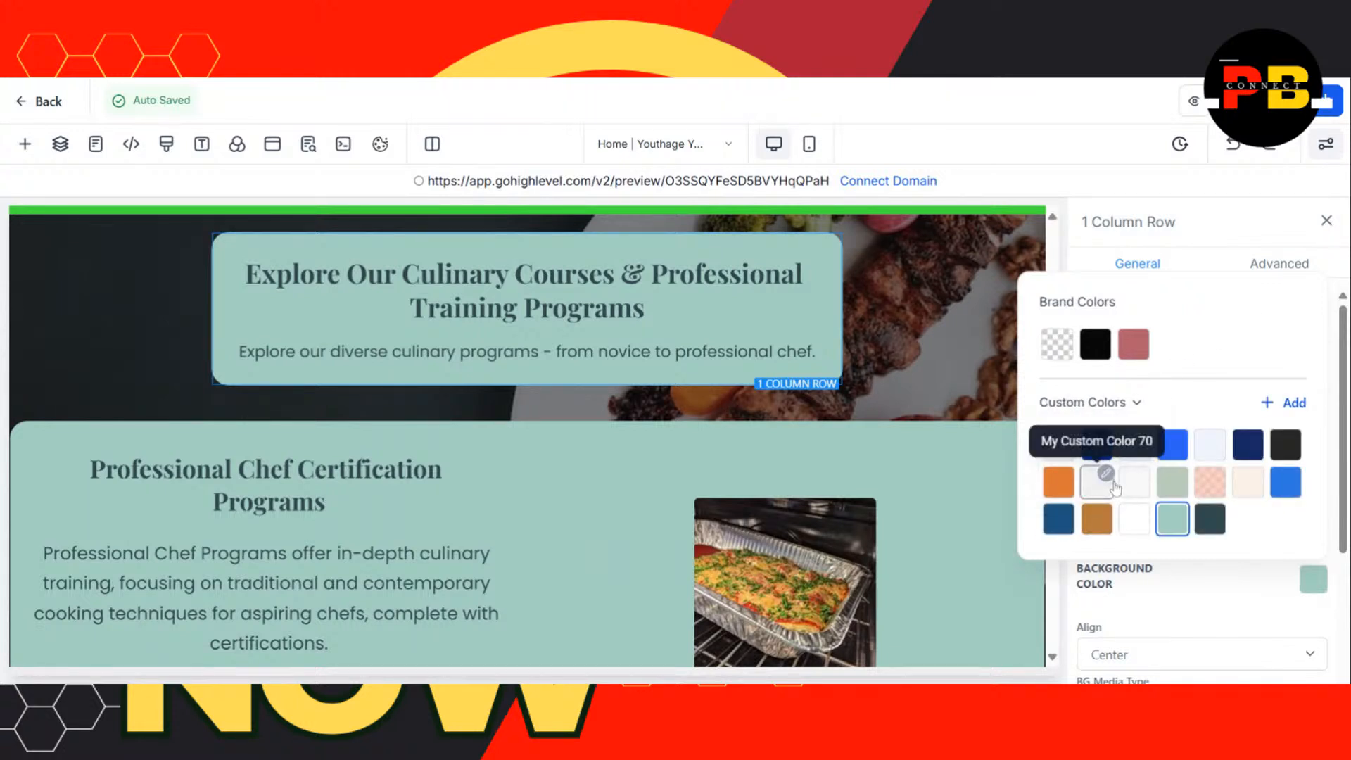
click(1292, 404)
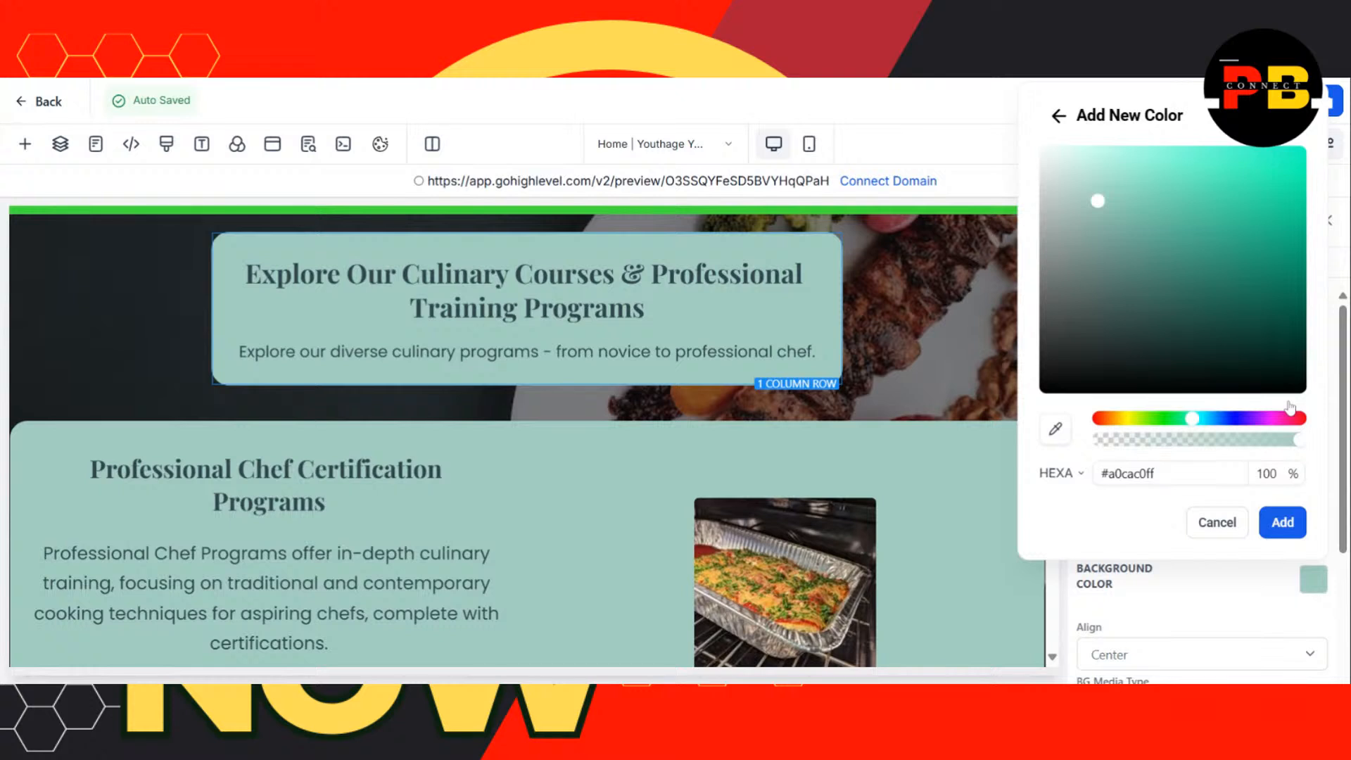
drag(1173, 425, 1115, 421)
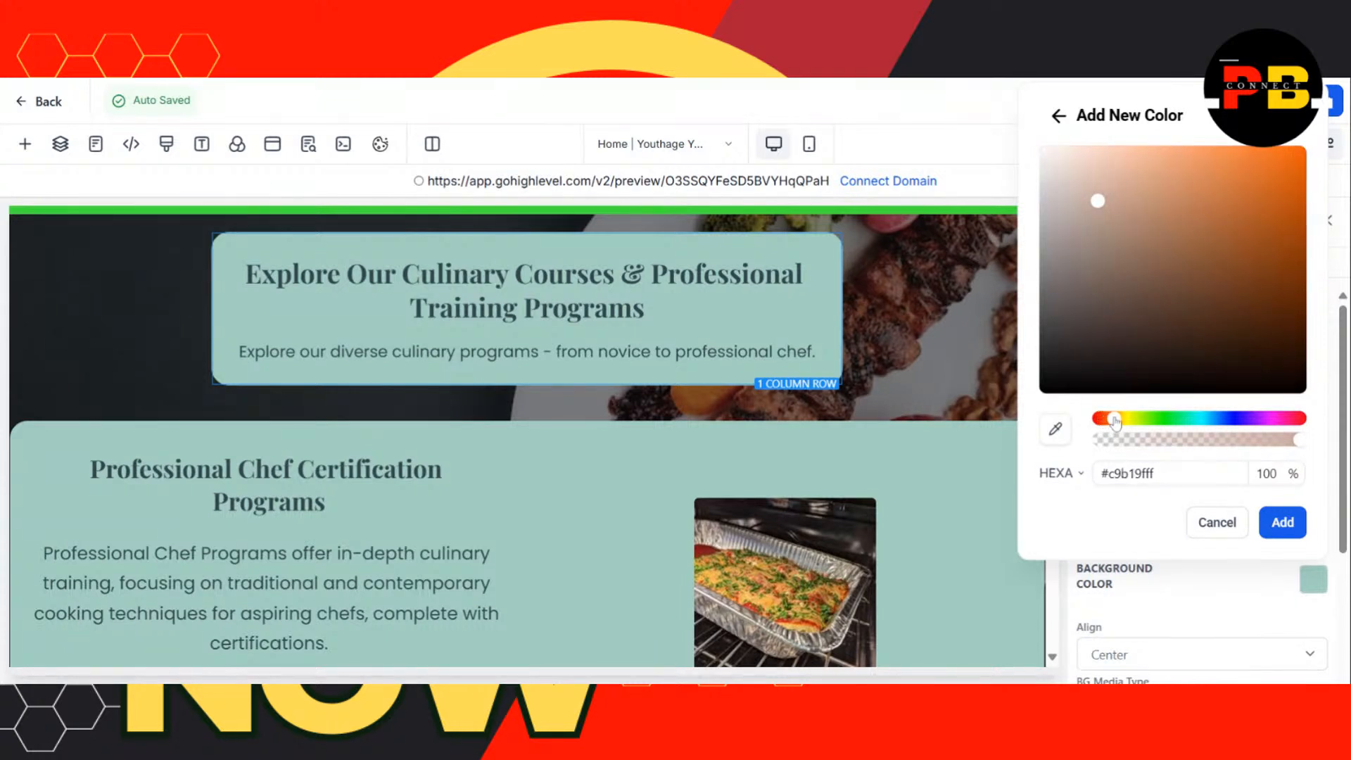
drag(1100, 206, 1299, 170)
click(1282, 521)
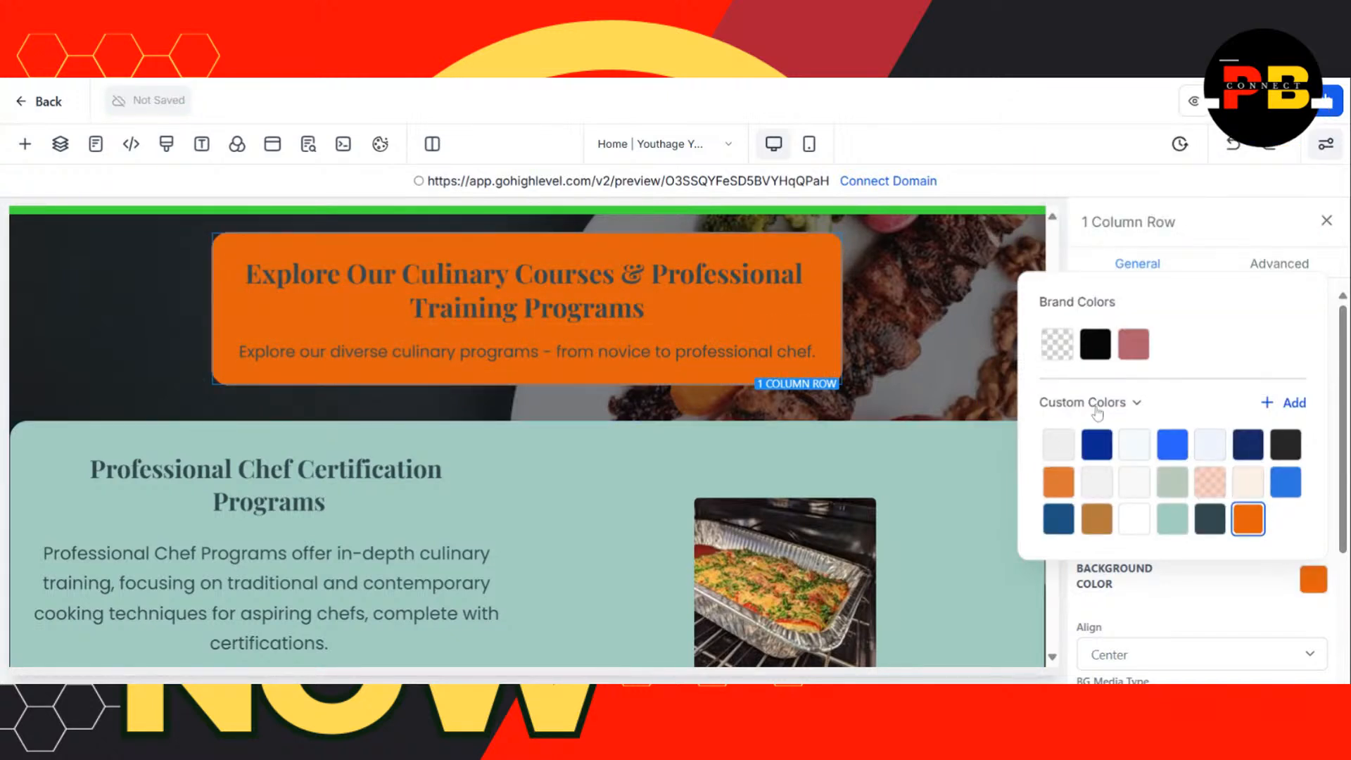
click(1256, 515)
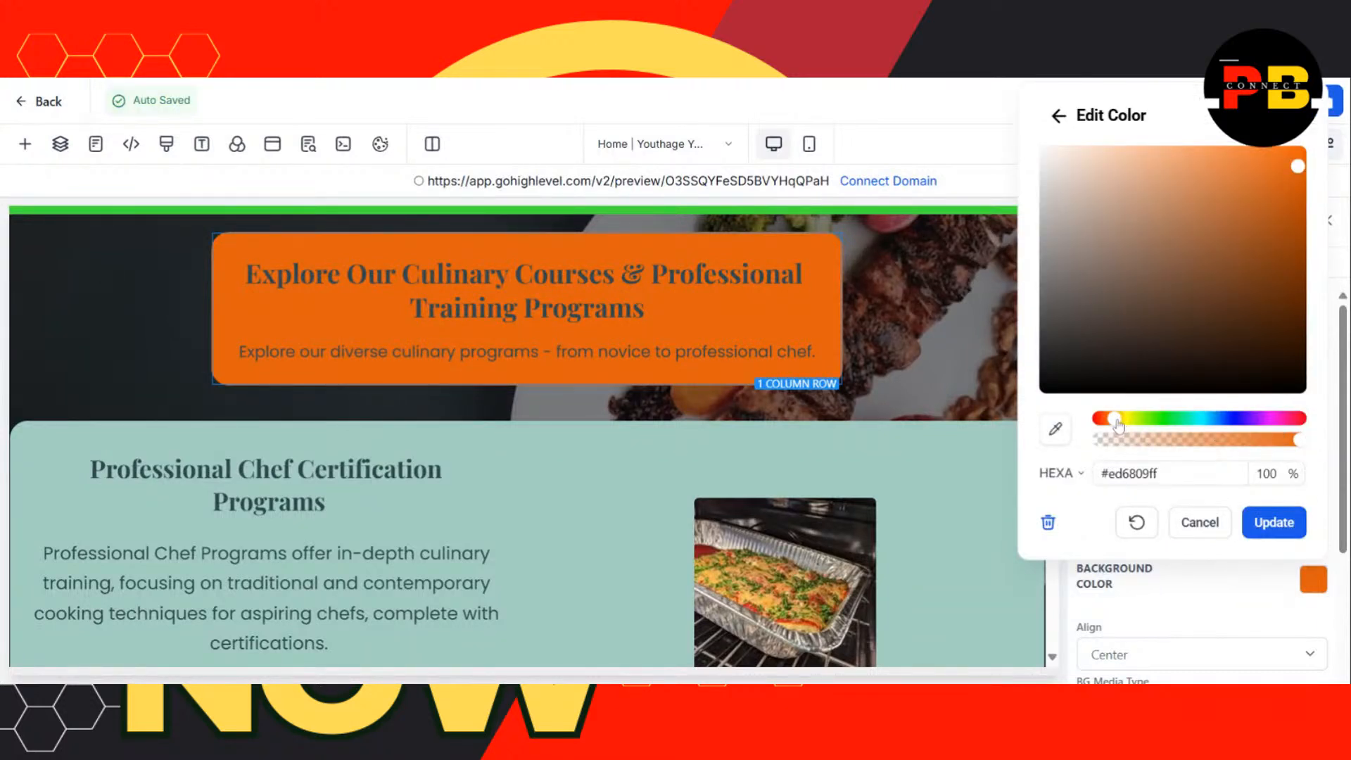
drag(1118, 425, 1114, 423)
drag(1293, 163, 1293, 160)
- Set the text color of the headline "Explore Our Culinary Courses & Professional Training Programs" to White
click(642, 310)
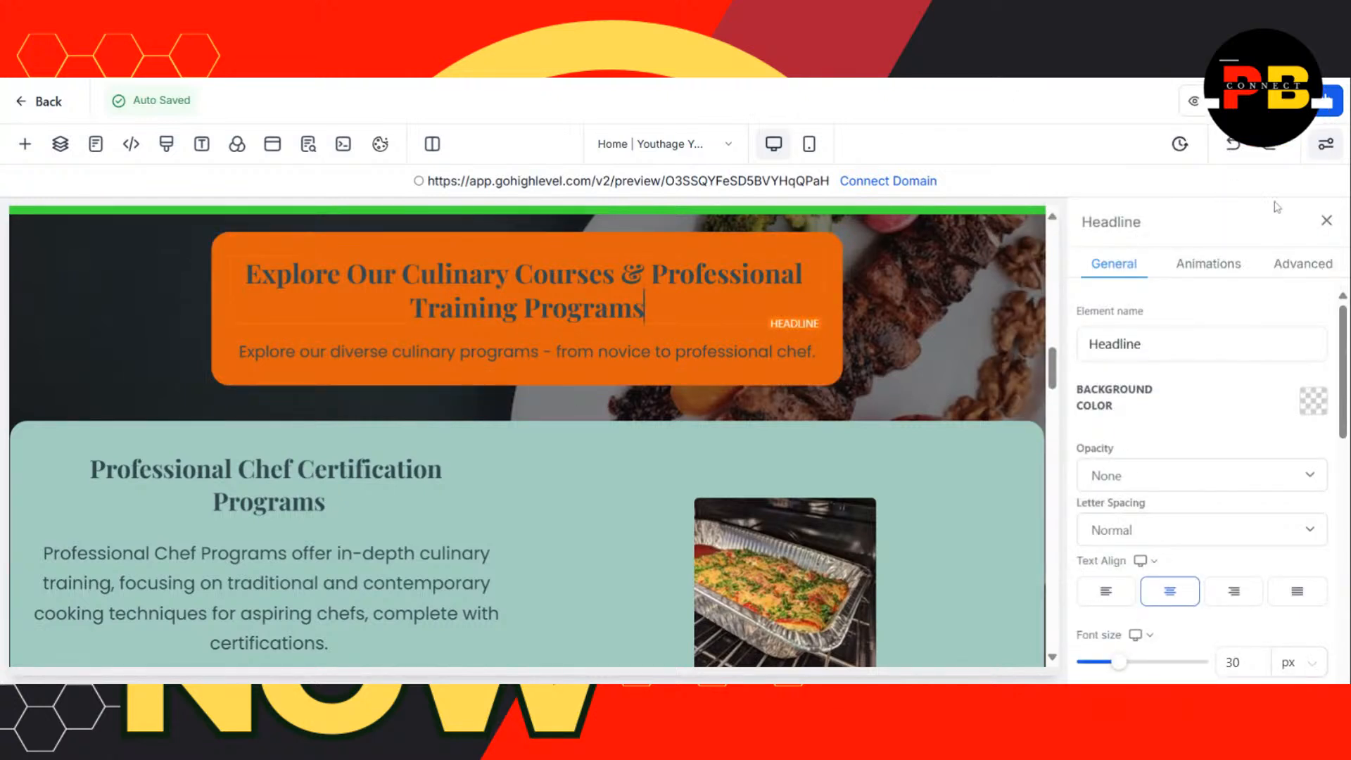
scroll(1337, 406, down, 10)
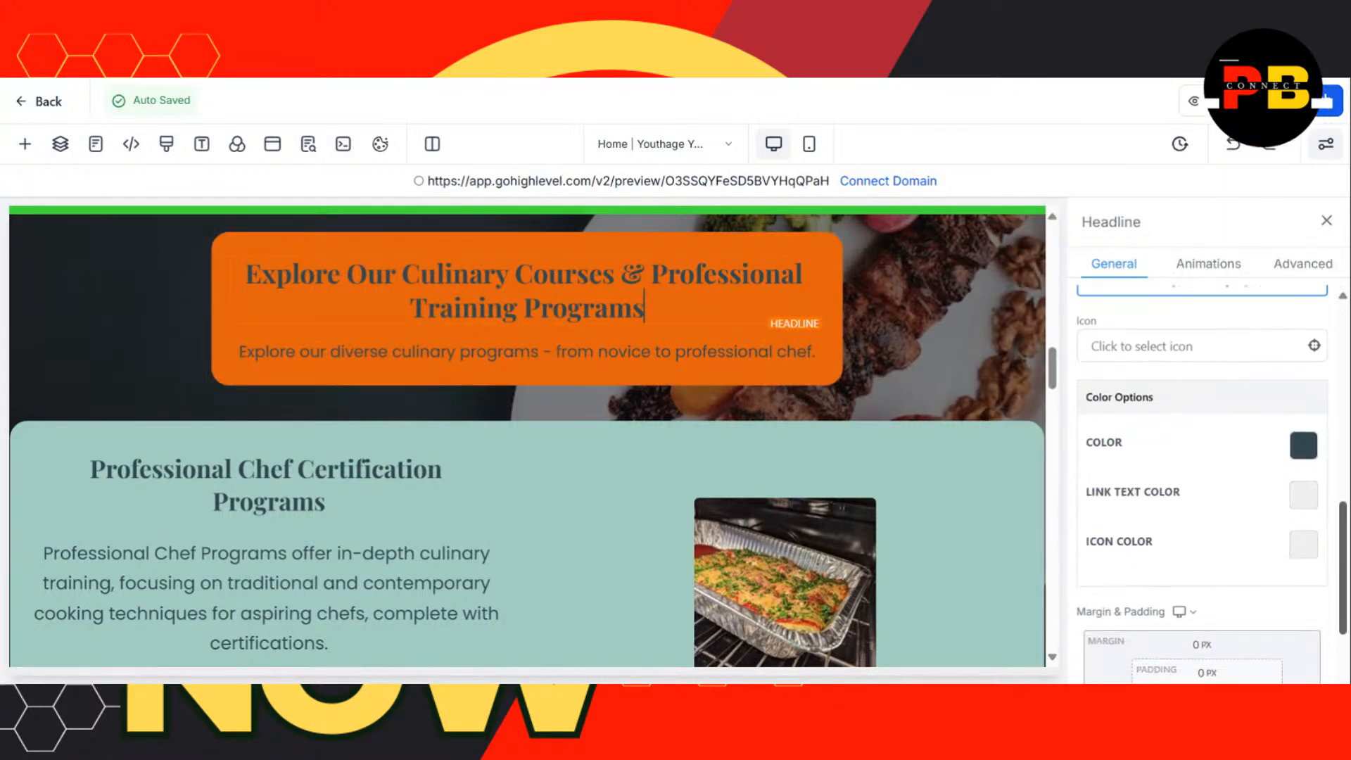
click(1304, 324)
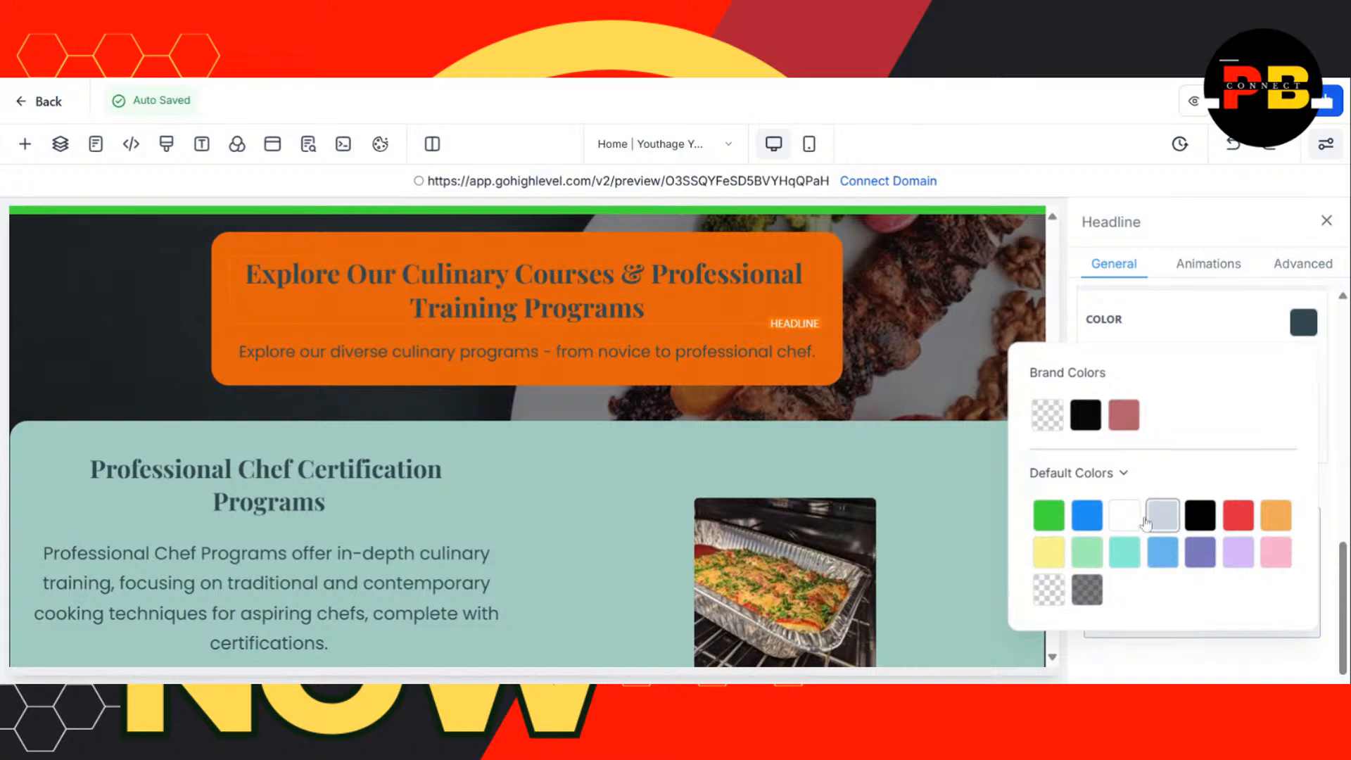
click(1114, 522)
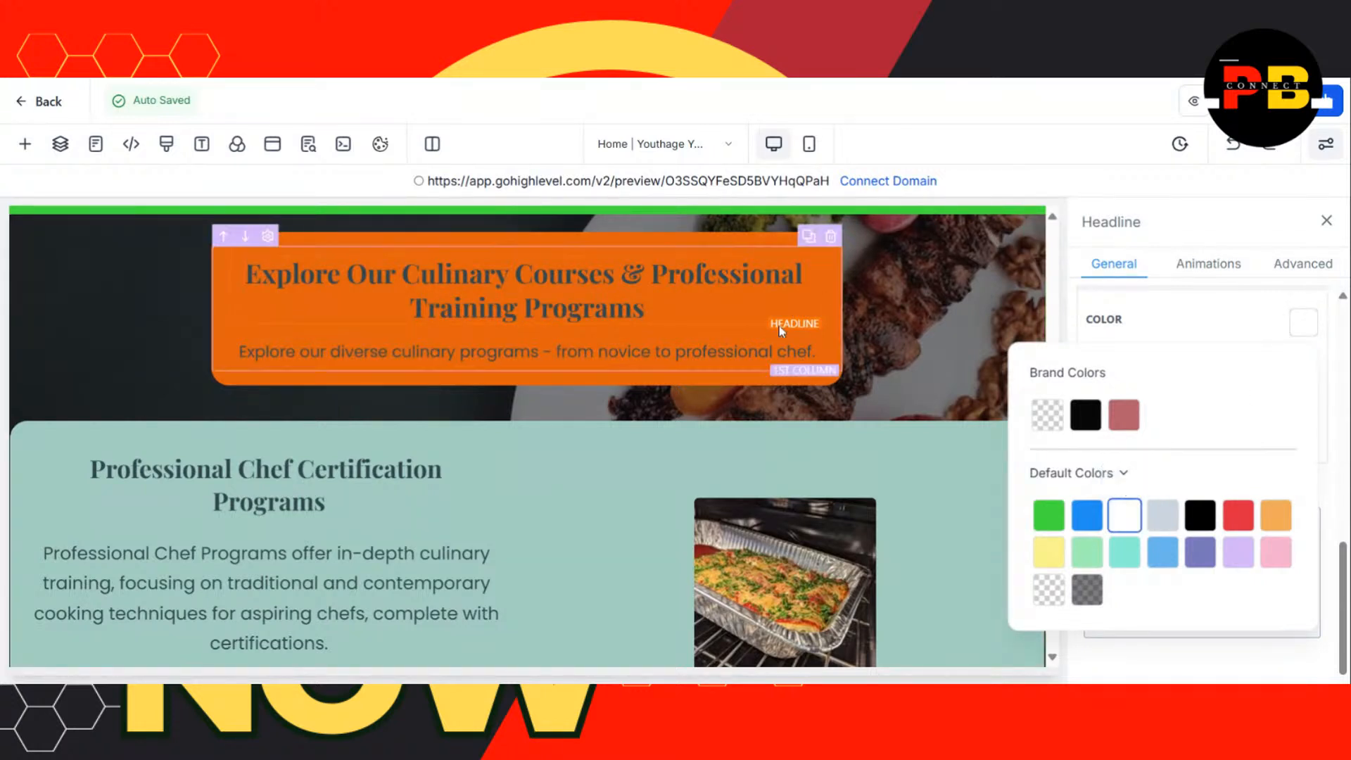
click(646, 310)
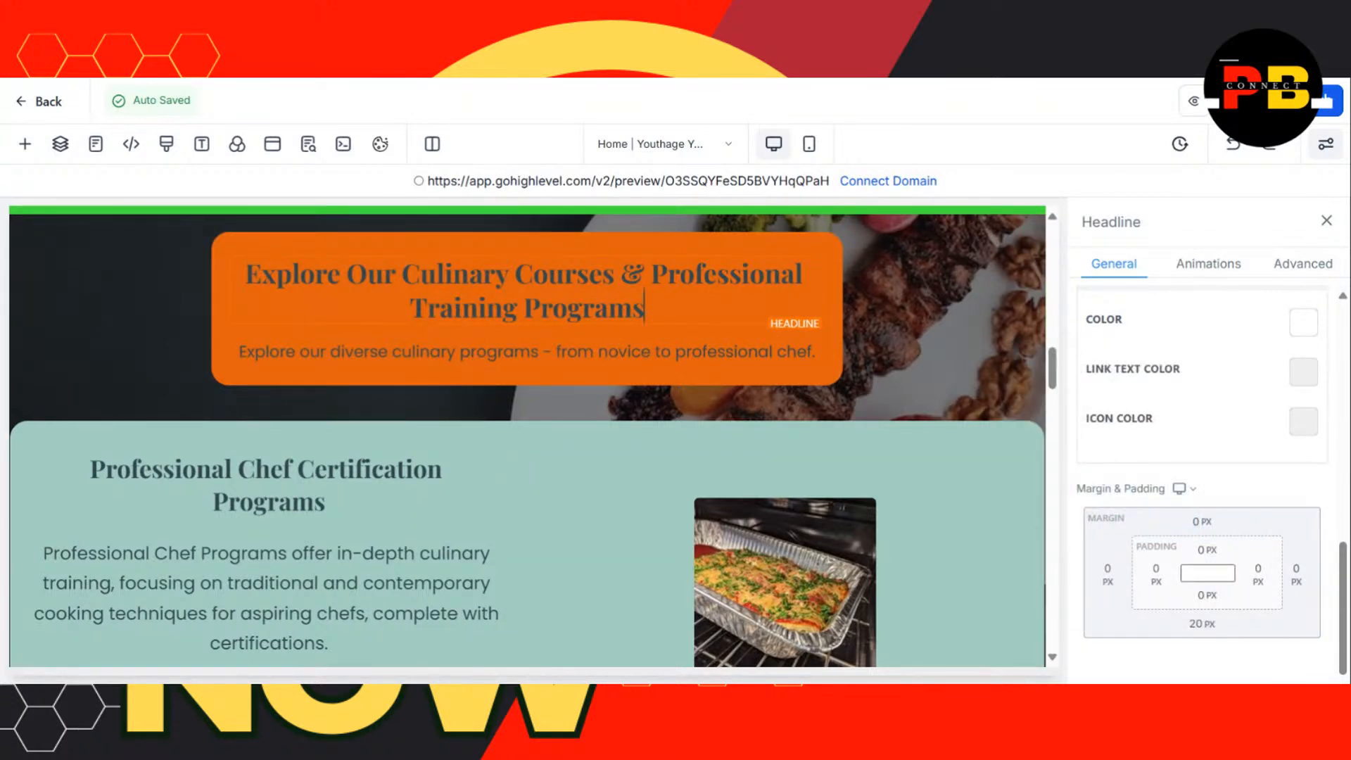
- Set the link text color of the "Explore Our Culinary Courses & Professional Training Programs" headline to White
scroll(1202, 478, up, 10)
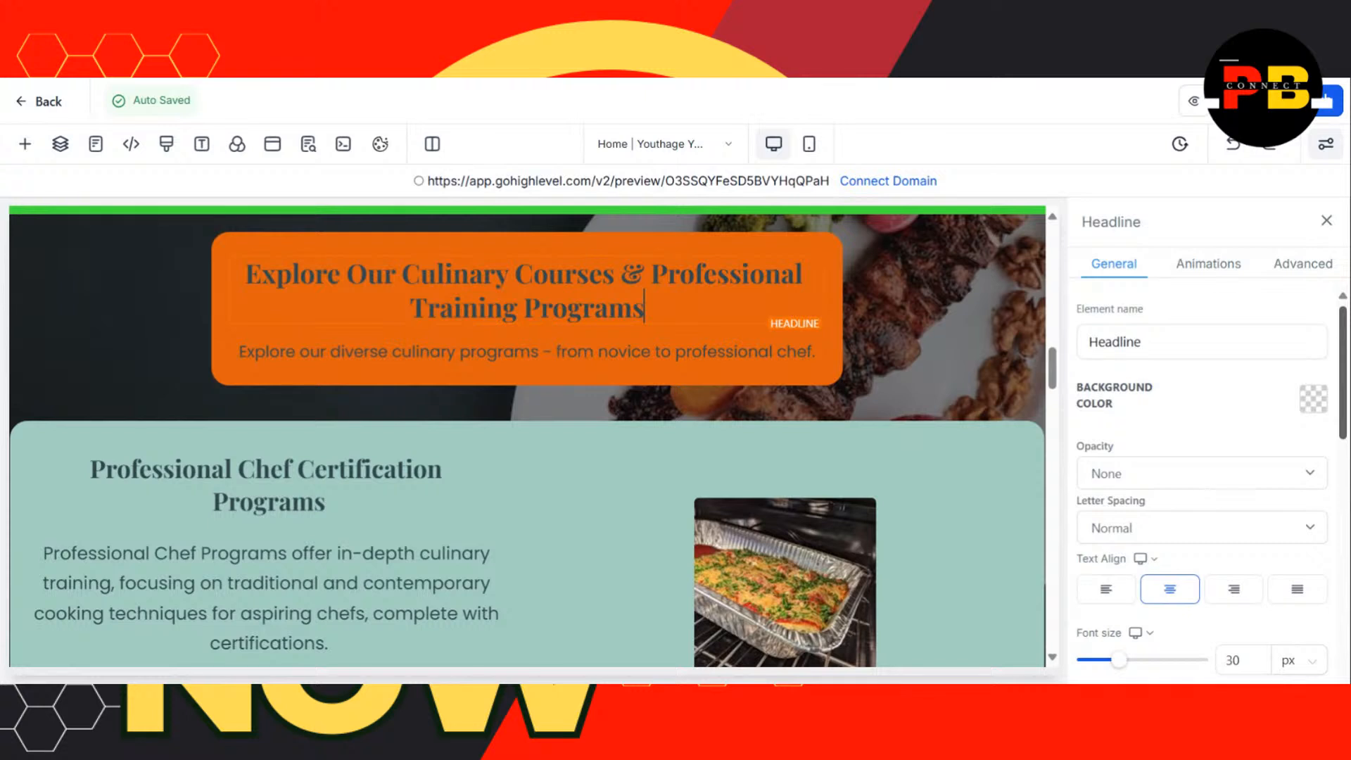
scroll(1202, 479, down, 5)
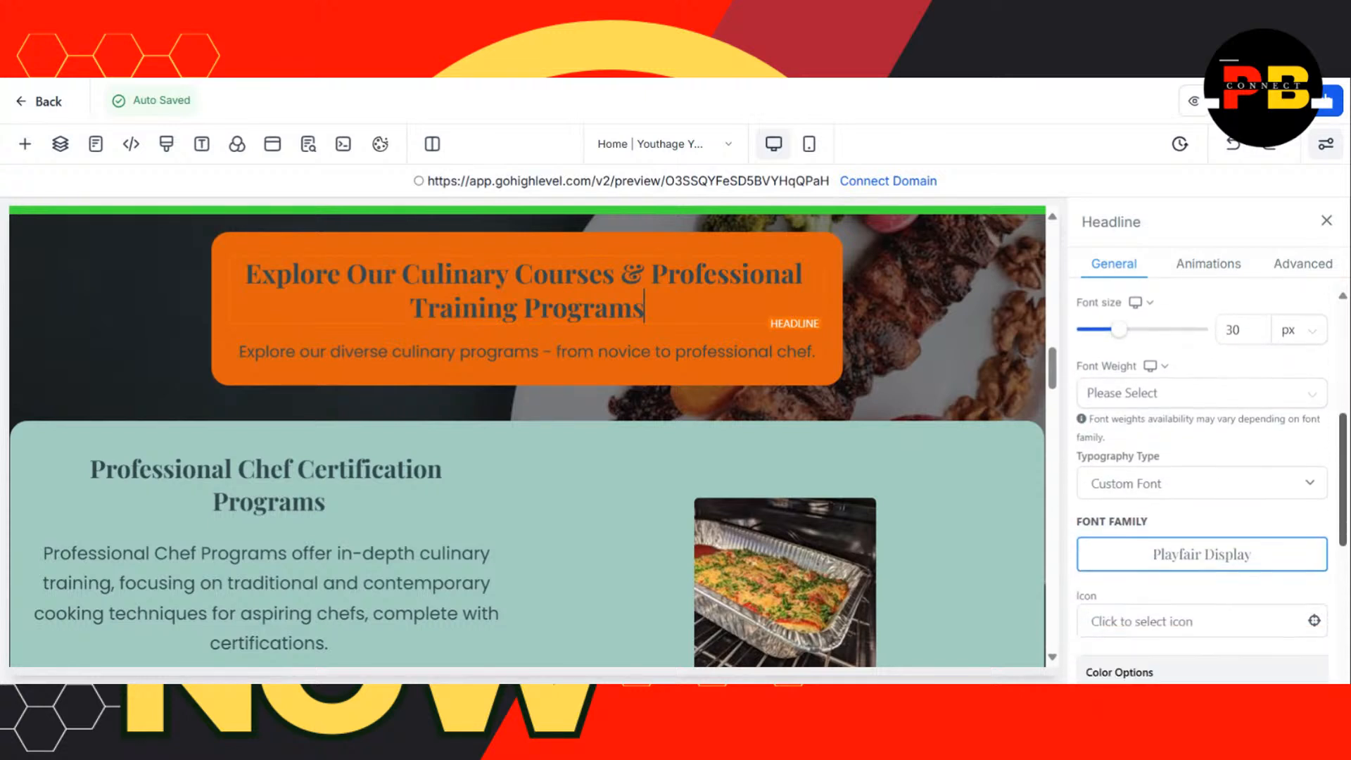
scroll(1202, 478, down, 4)
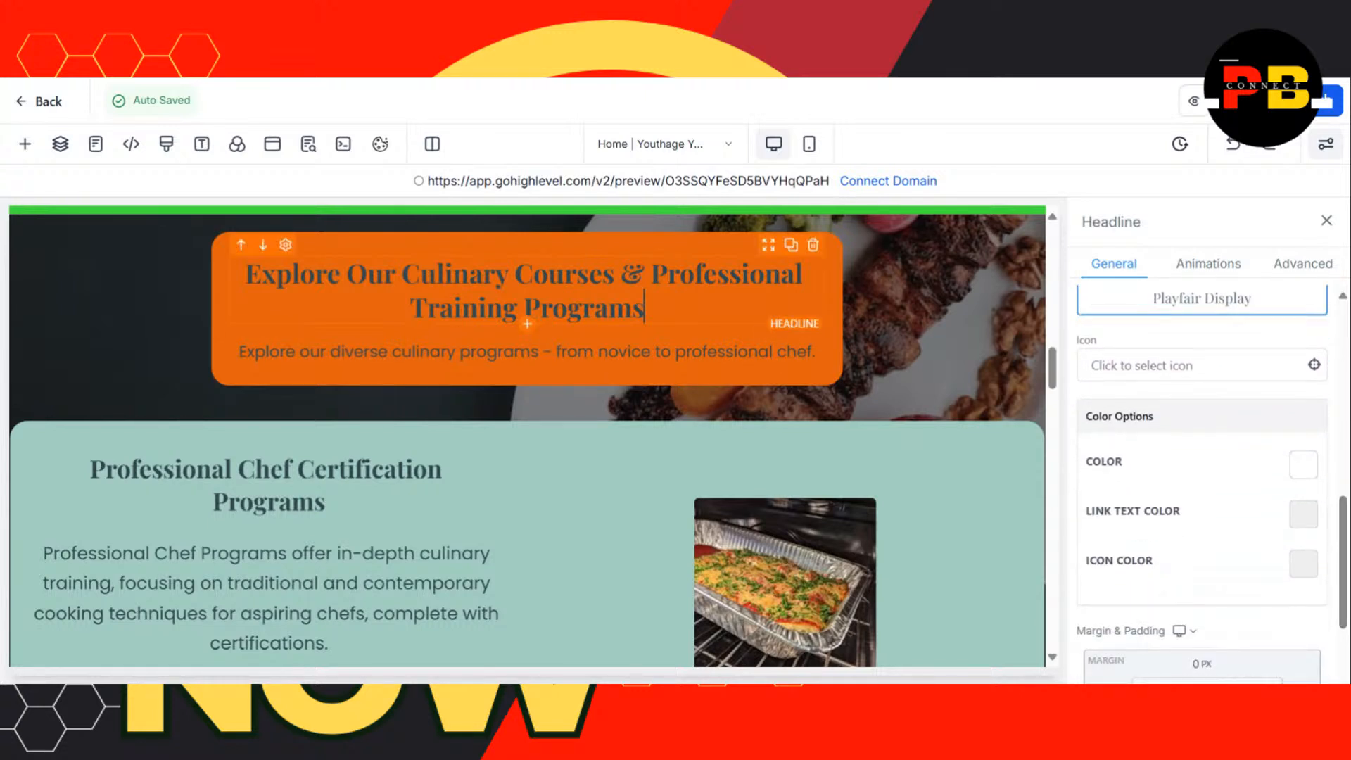
click(1303, 515)
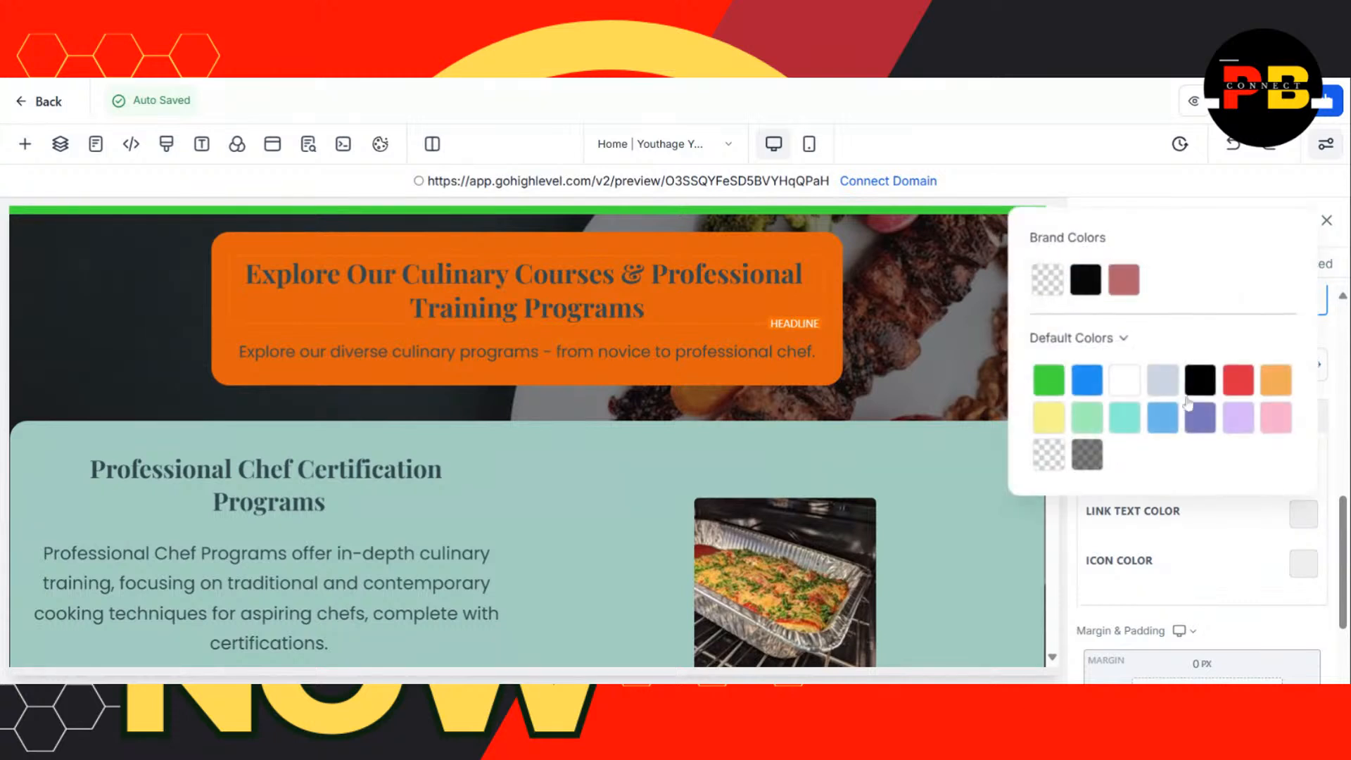
click(1127, 385)
click(645, 308)
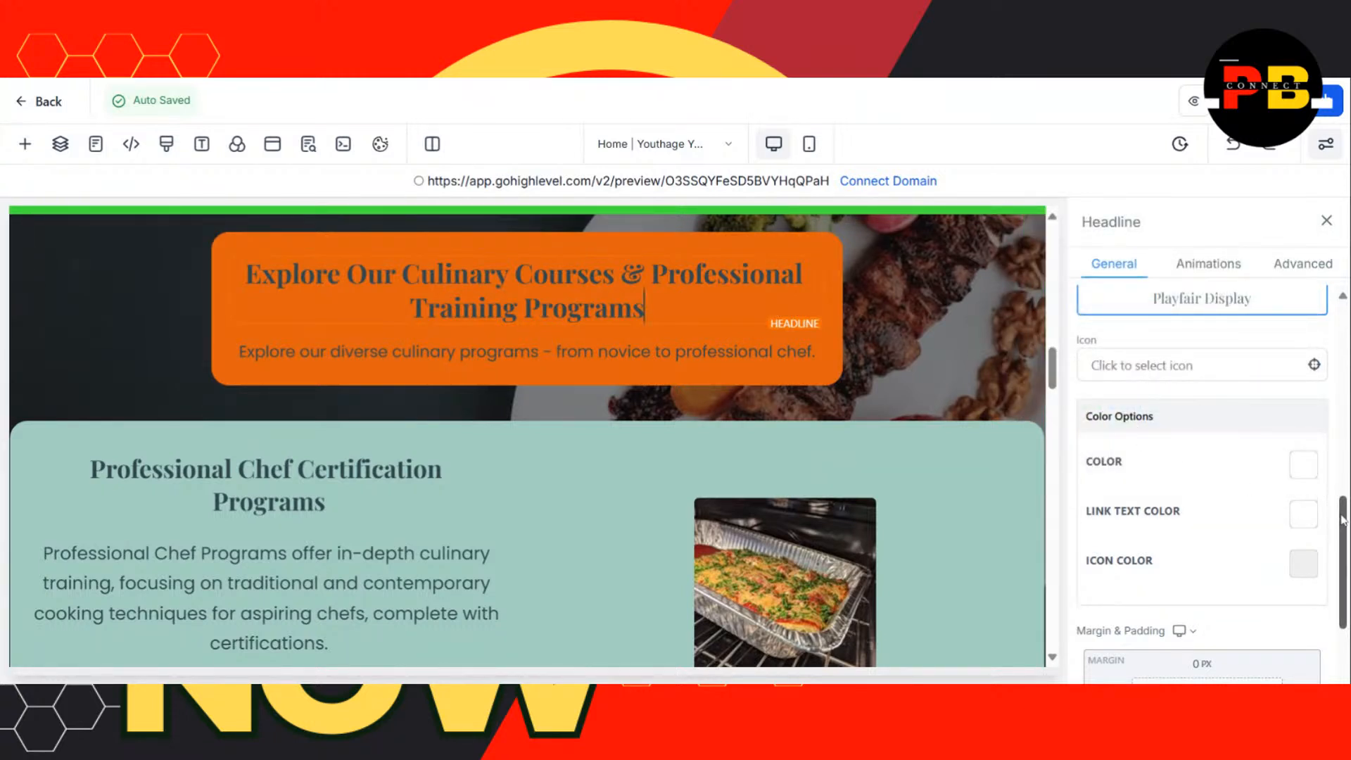
- Set the icon color of the "Explore Our Culinary Courses & Professional Training Programs" headline to White
drag(1342, 522, 1346, 429)
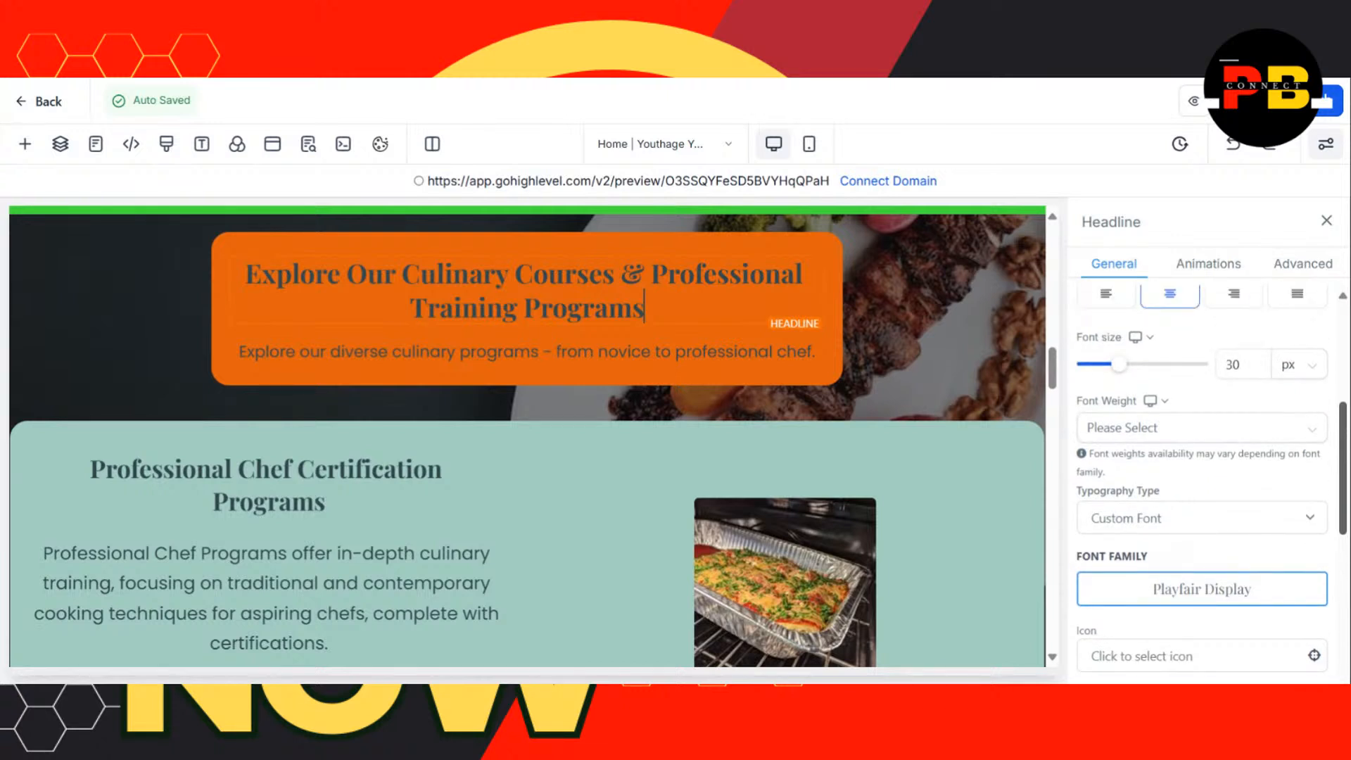
drag(1344, 429, 1345, 332)
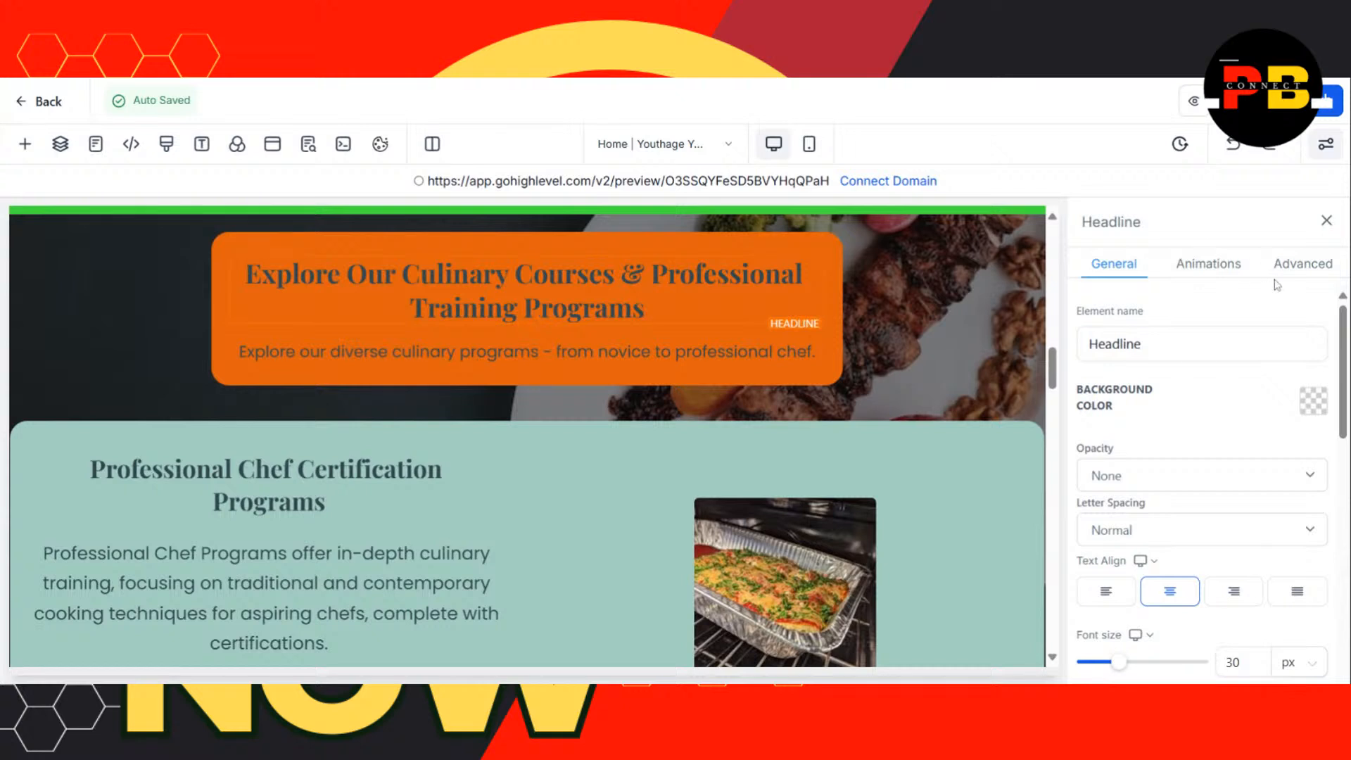
drag(1346, 310, 1345, 519)
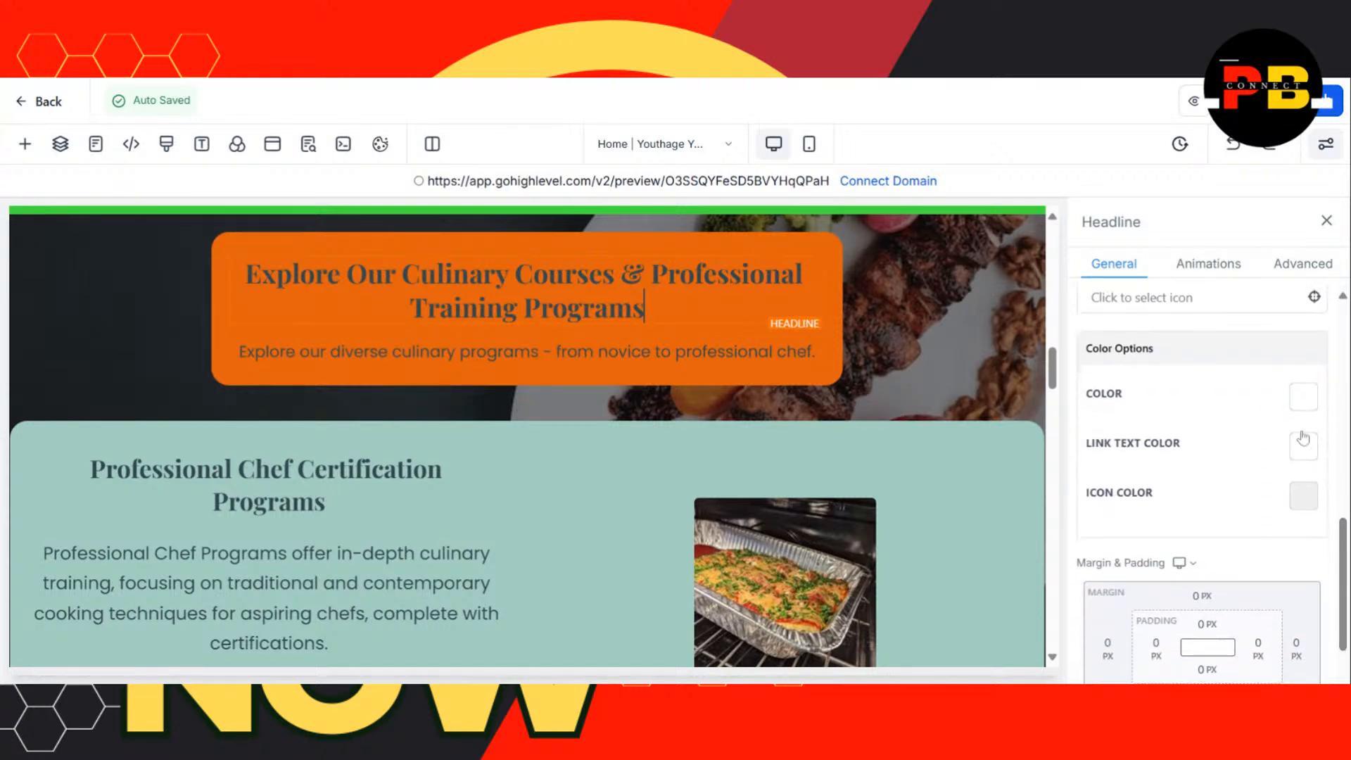
click(1295, 505)
click(1125, 359)
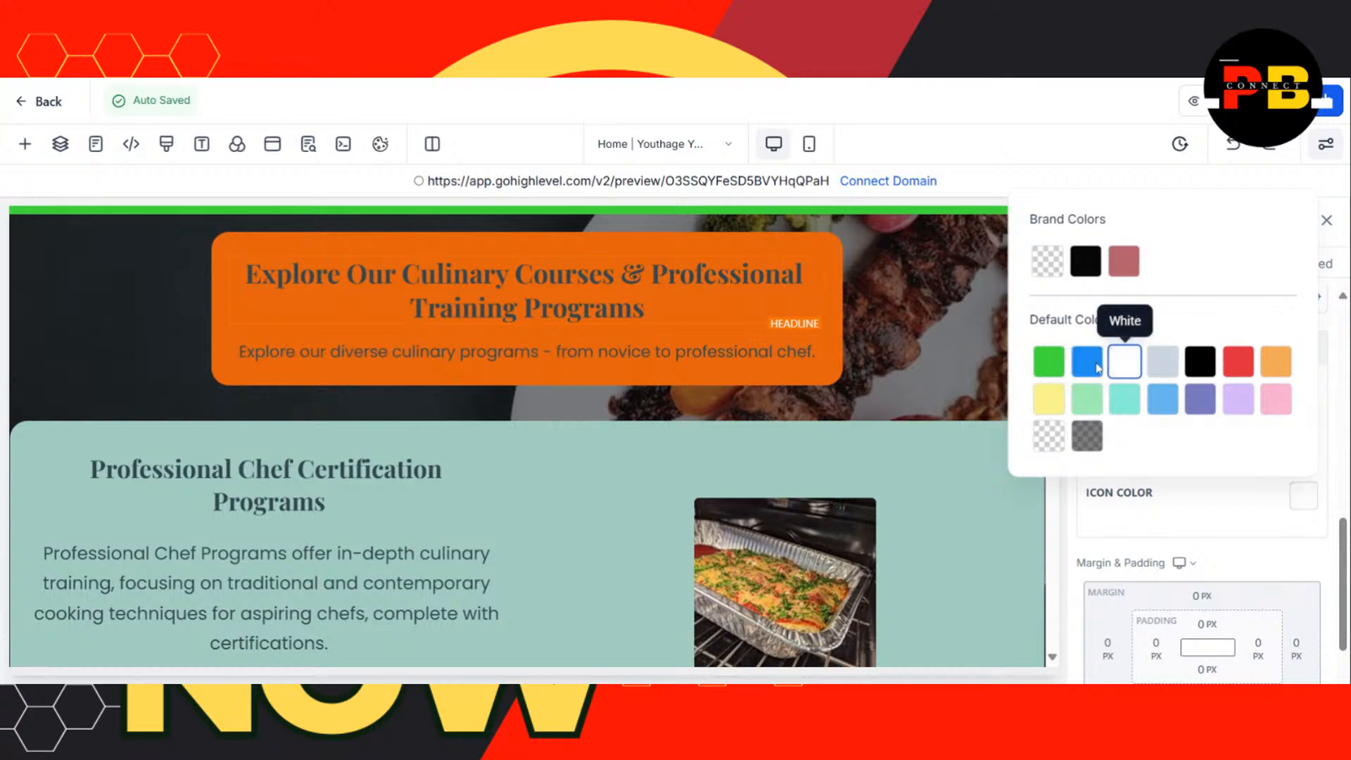
click(929, 357)
- Set the text color of the paragraph "Explore our diverse culinary programs - from novice to professional chef." to Yellow
click(750, 351)
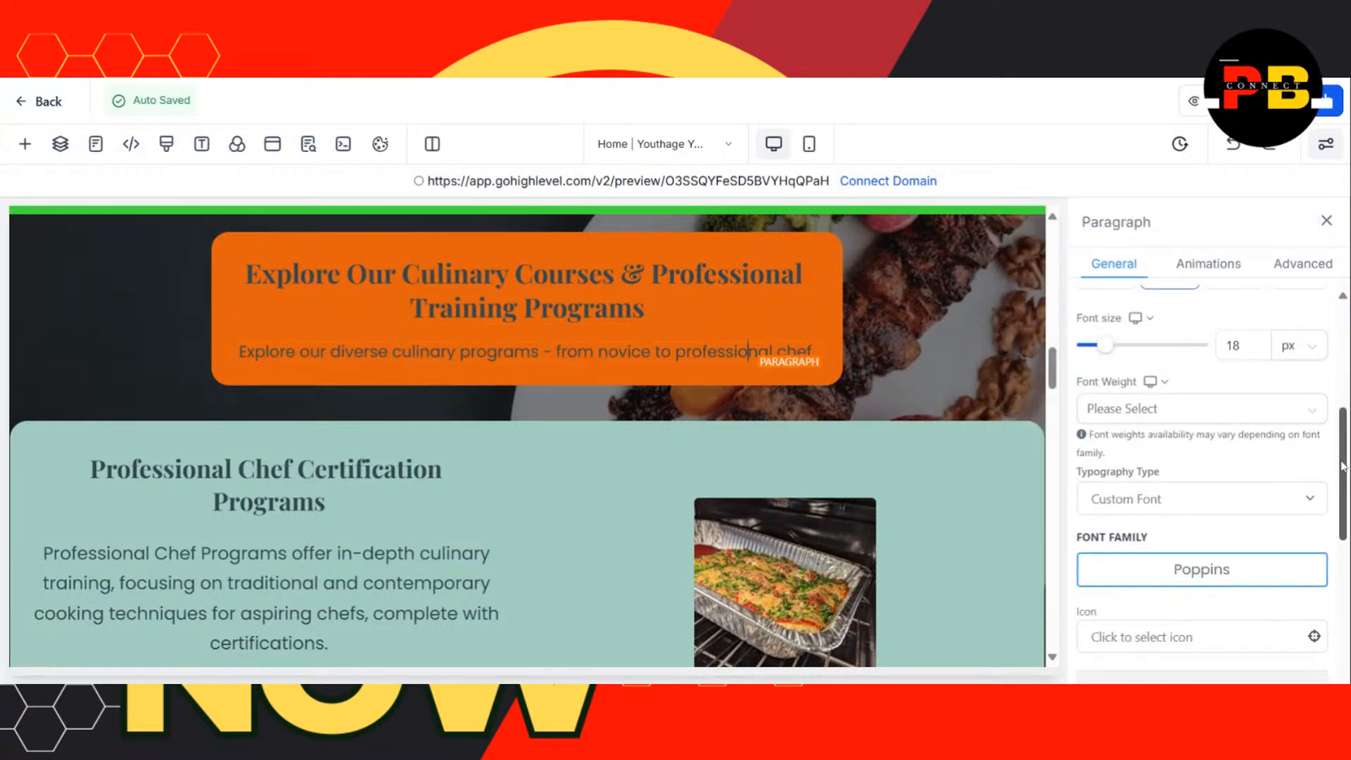
drag(1346, 464, 1346, 550)
click(1303, 468)
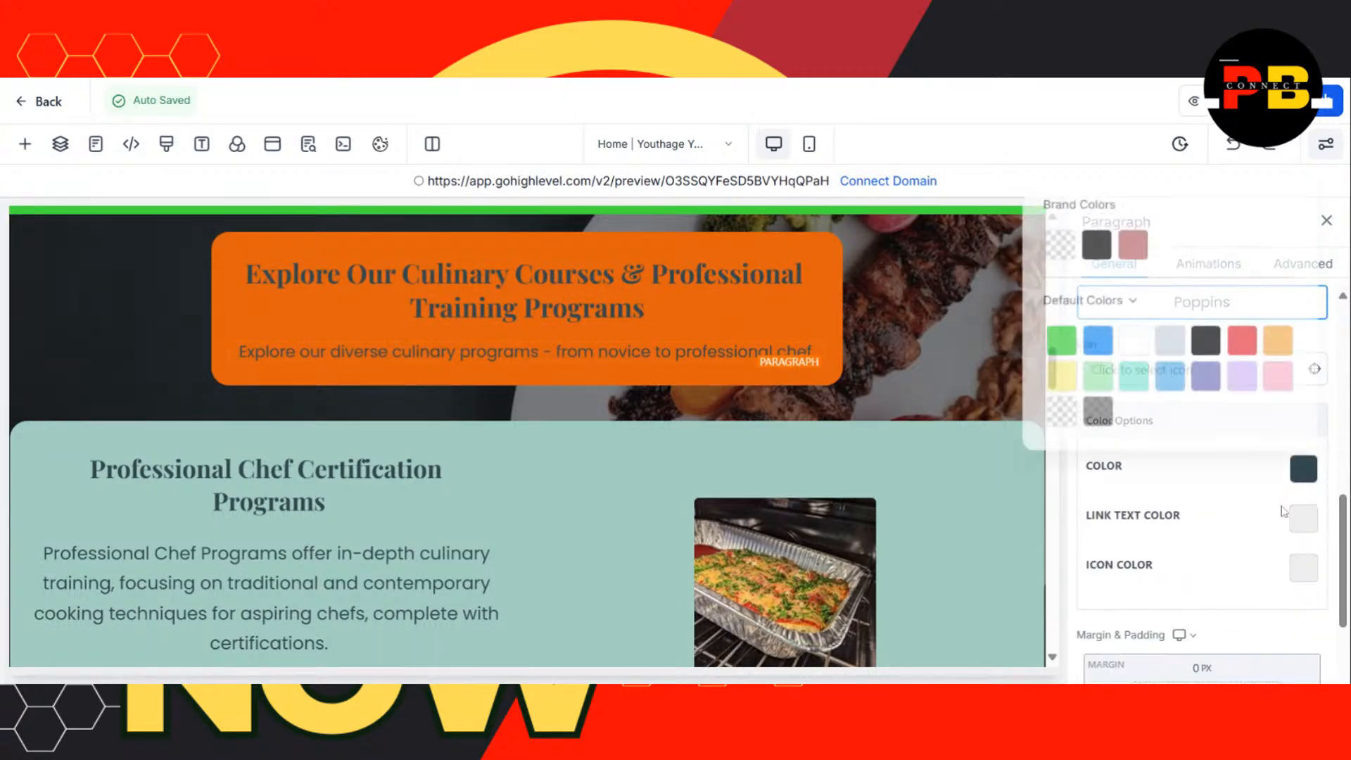
click(1128, 340)
click(1049, 371)
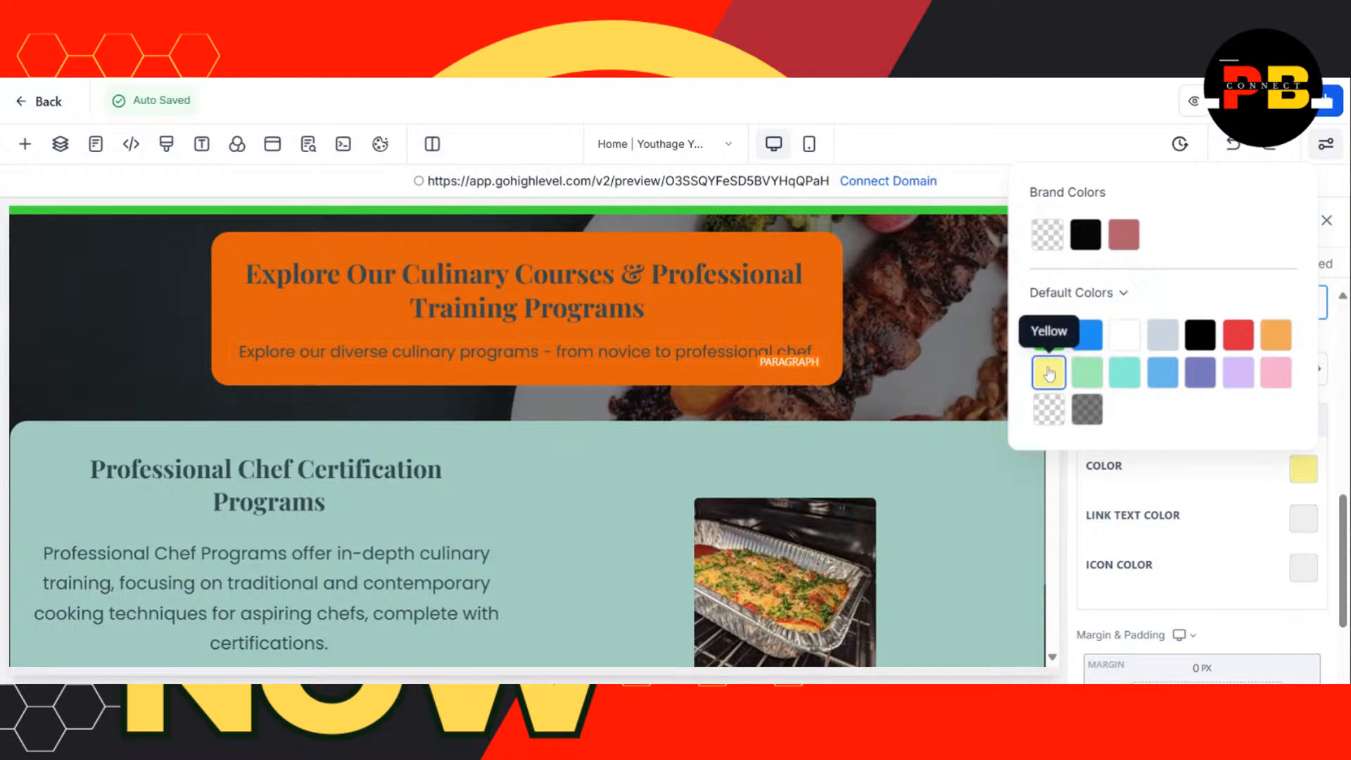
- Set the text color of the headline "Explore Our Culinary Courses & Professional Training Programs" to Yellow
click(675, 310)
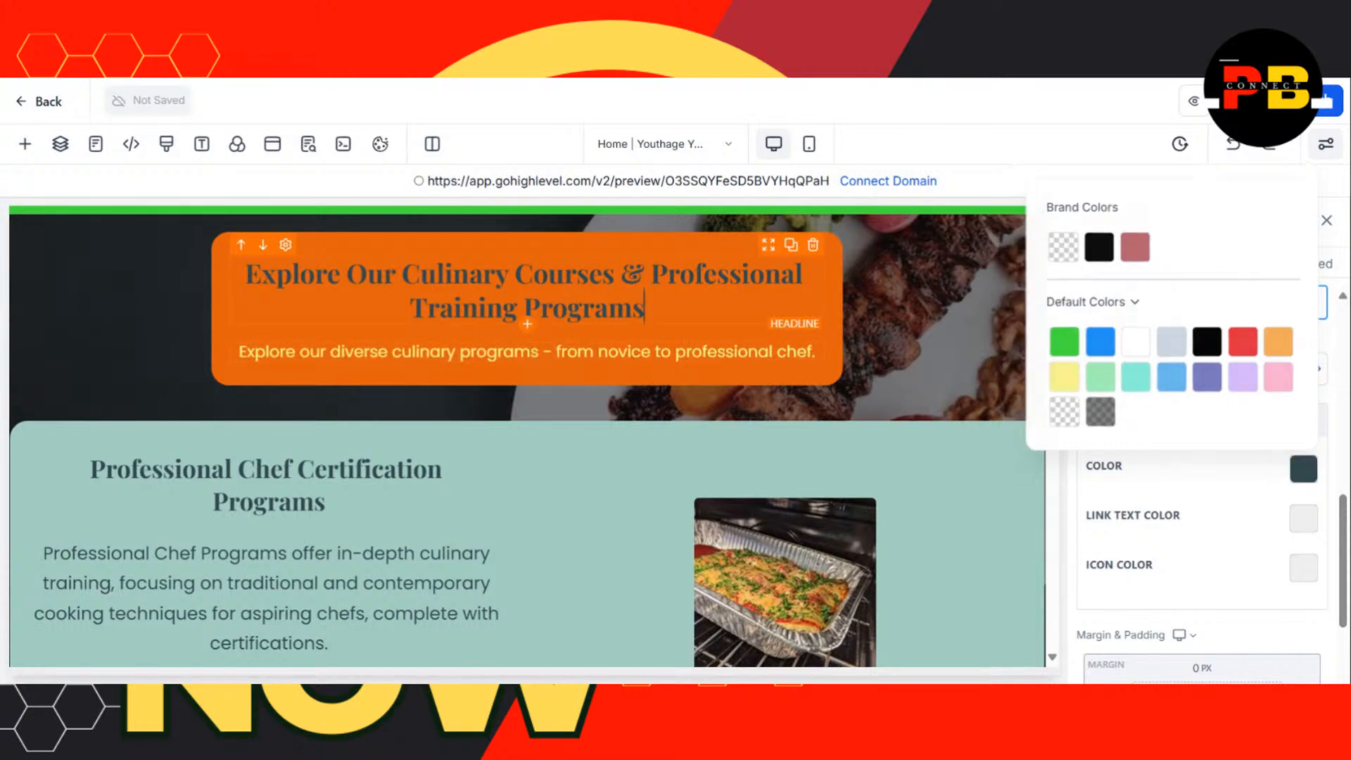
click(1302, 472)
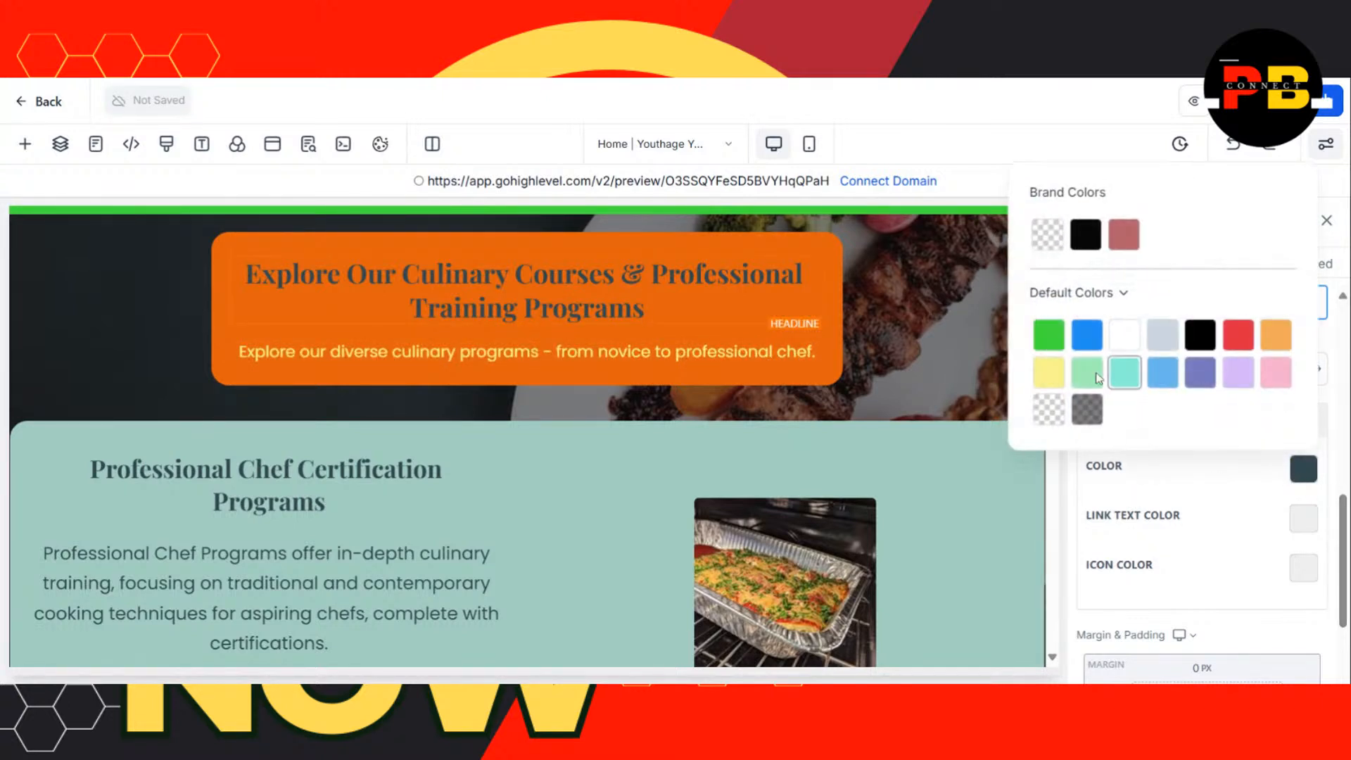
click(1131, 344)
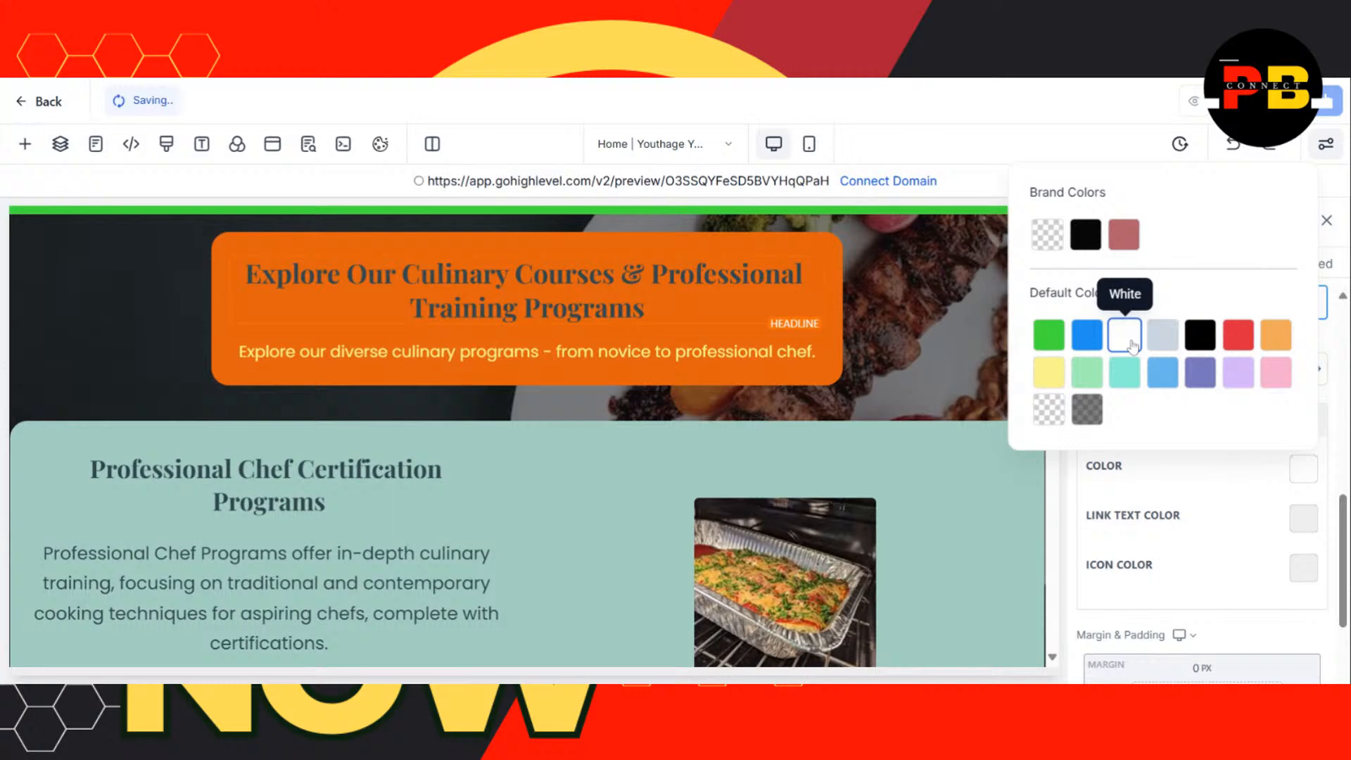
click(1050, 380)
click(658, 308)
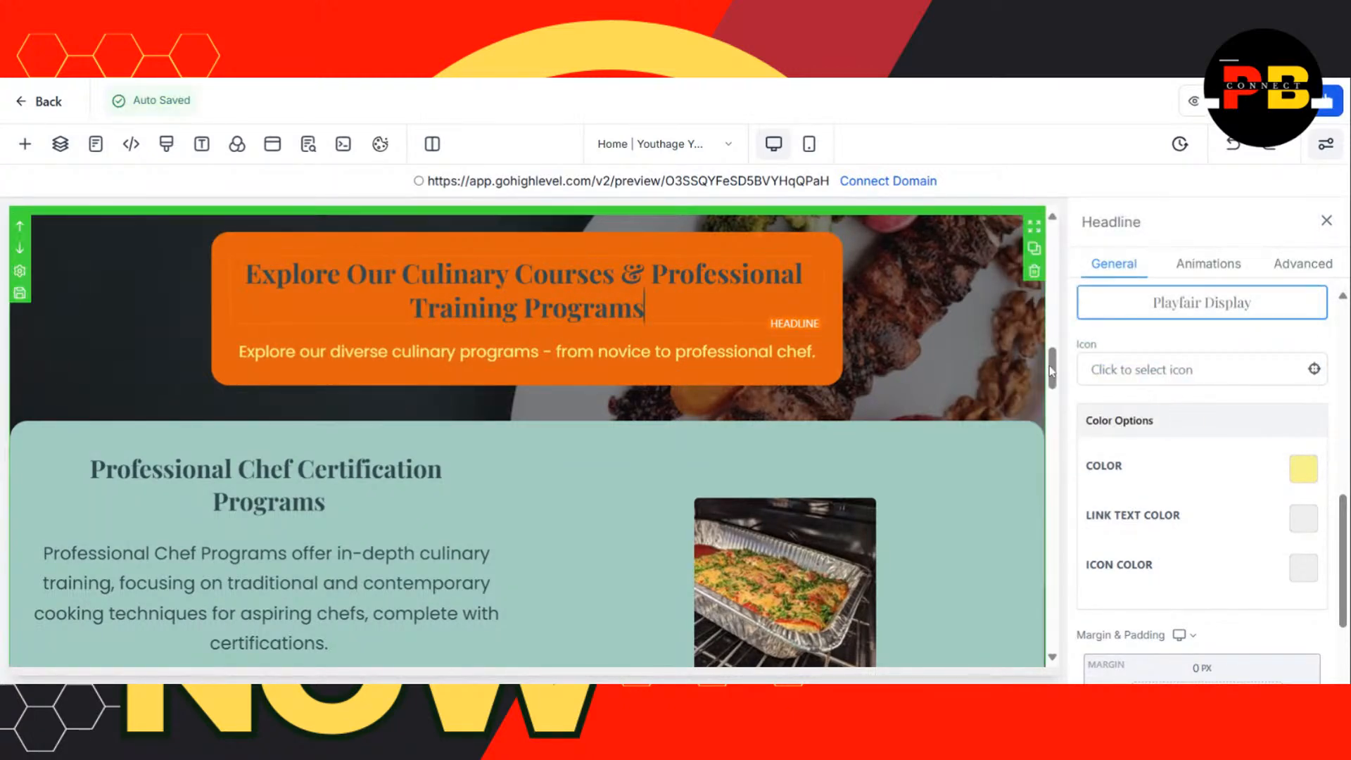
- Leave the page editor and return to the step list of the Youthage Youthage Culinary funnel
scroll(1054, 391, down, 2)
drag(1053, 391, 1063, 151)
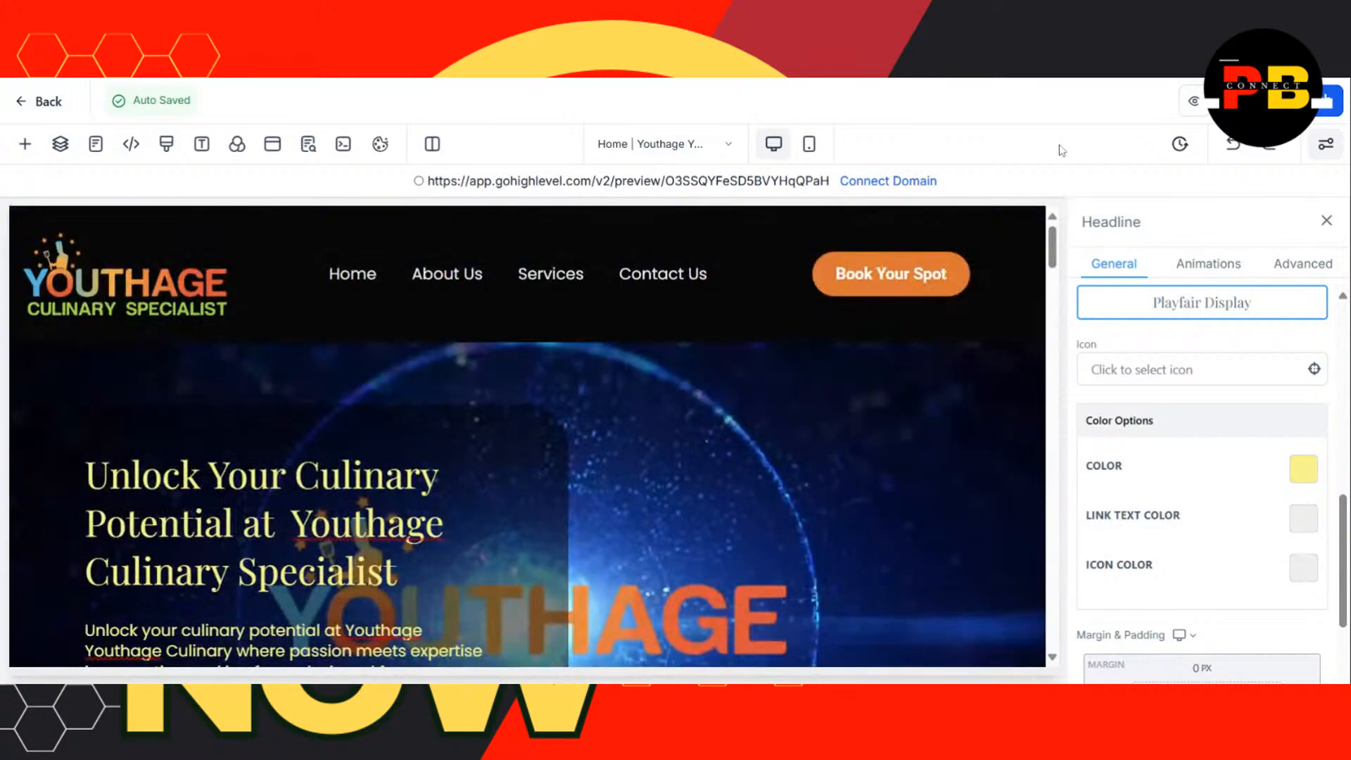
click(32, 103)
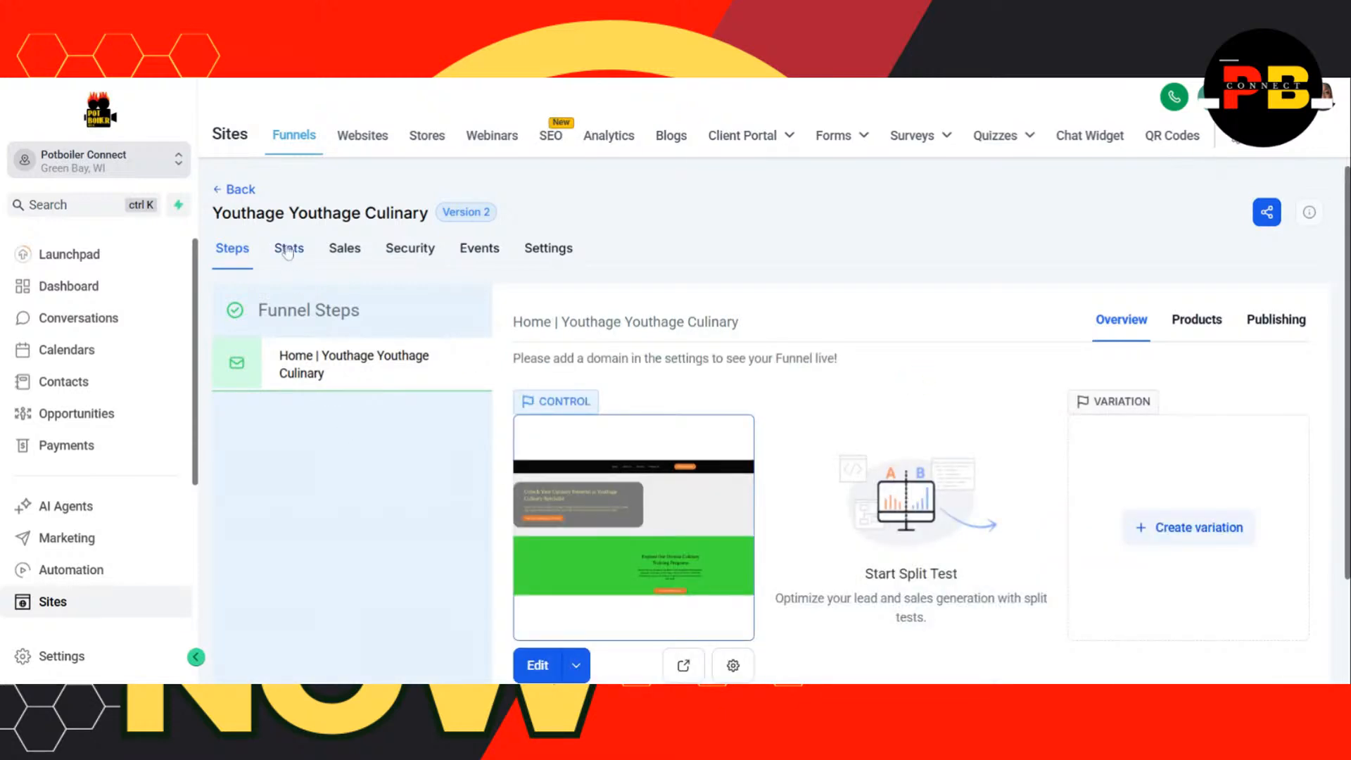
scroll(661, 401, down, 2)
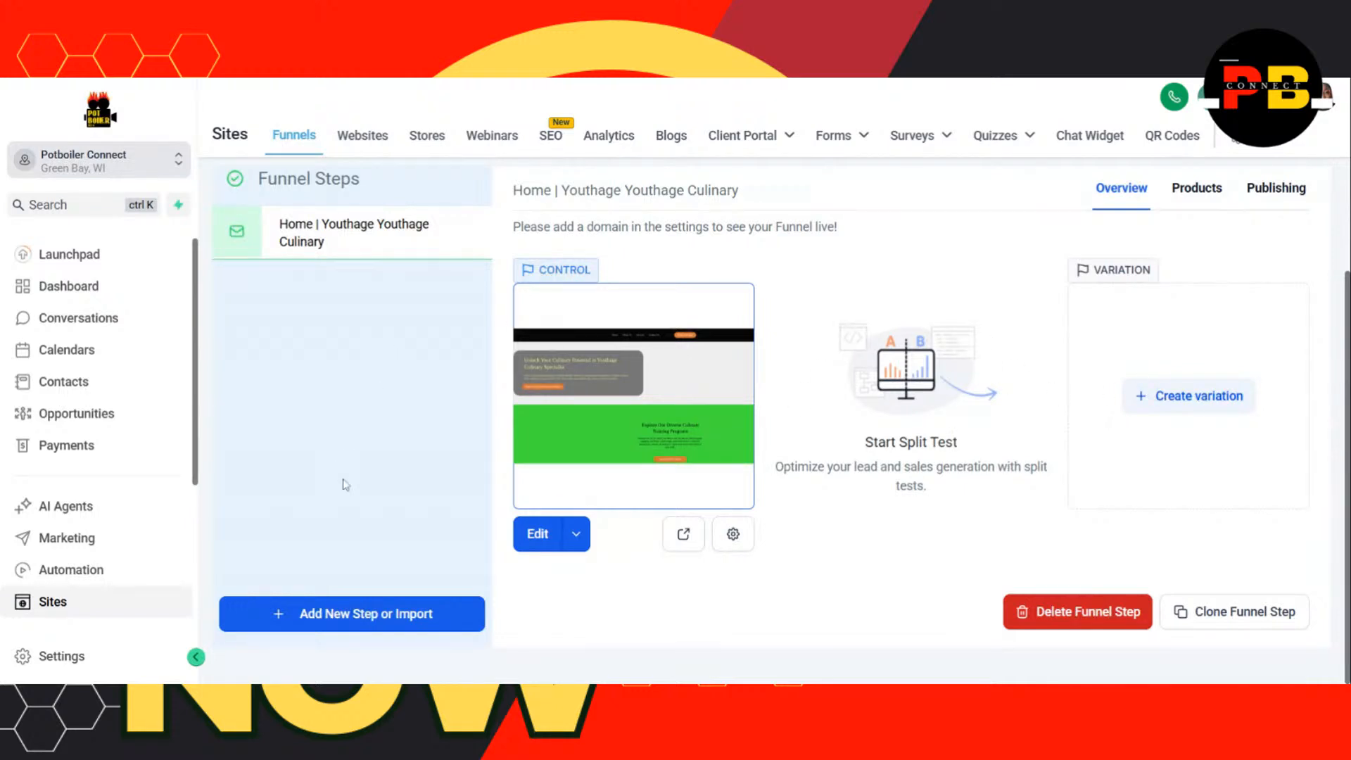
- Add a funnel step named "Terms and Conditions" with the path "/terms-and-conditions"
click(391, 617)
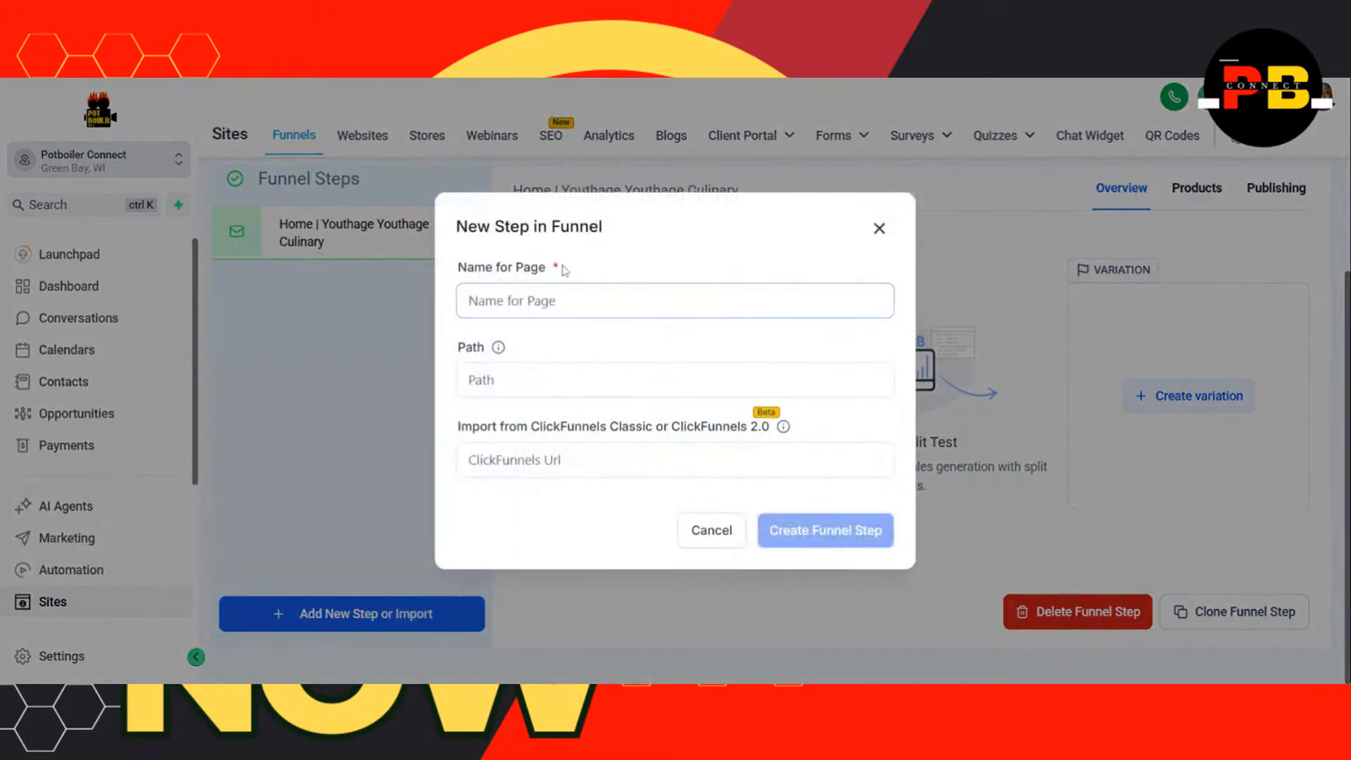
click(559, 299)
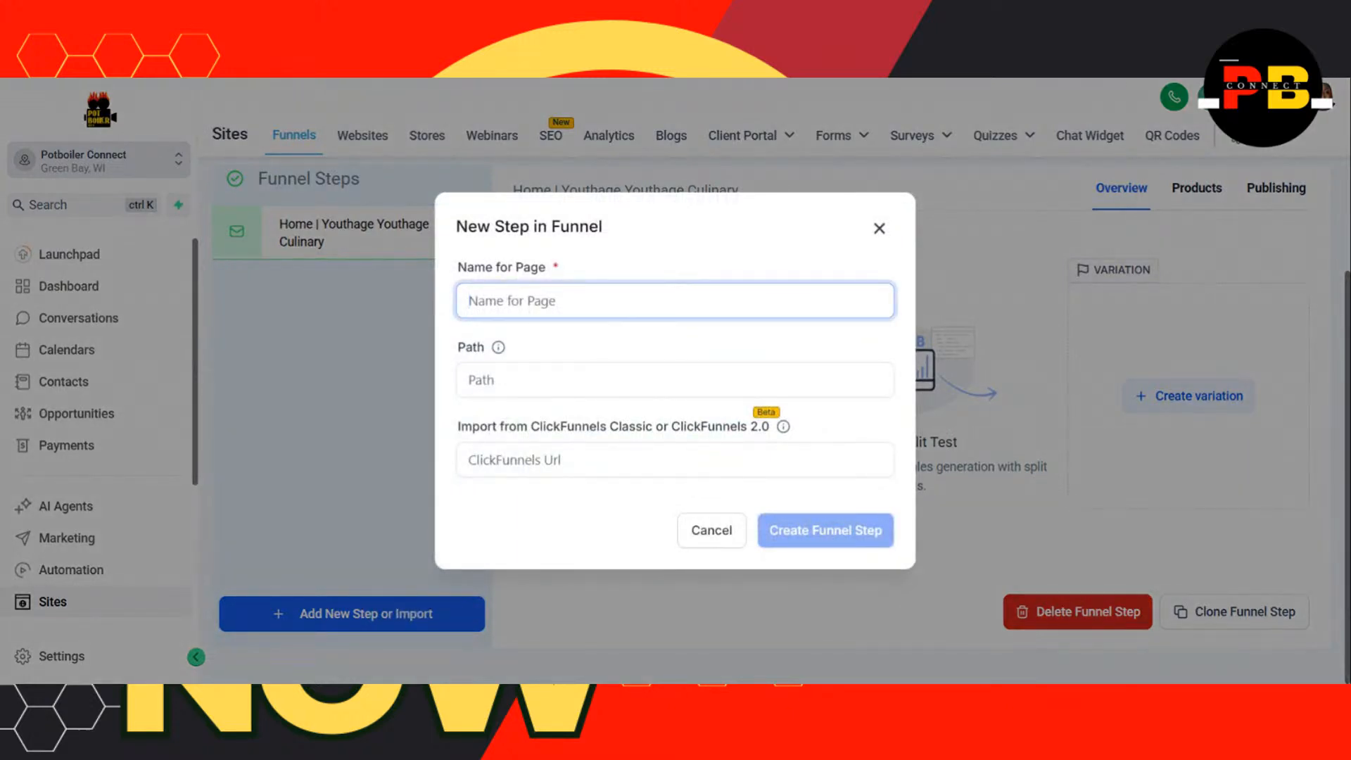
text(Terms)
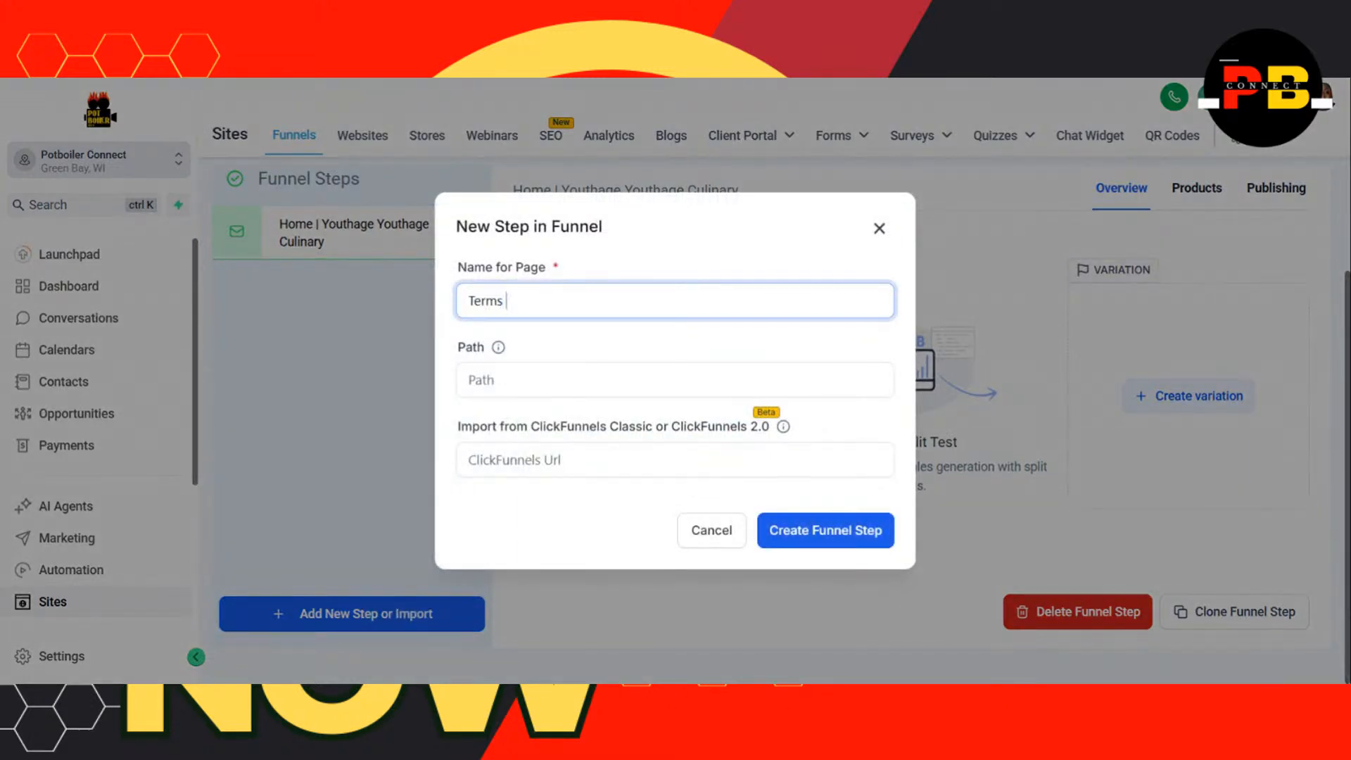
text( and Conditions)
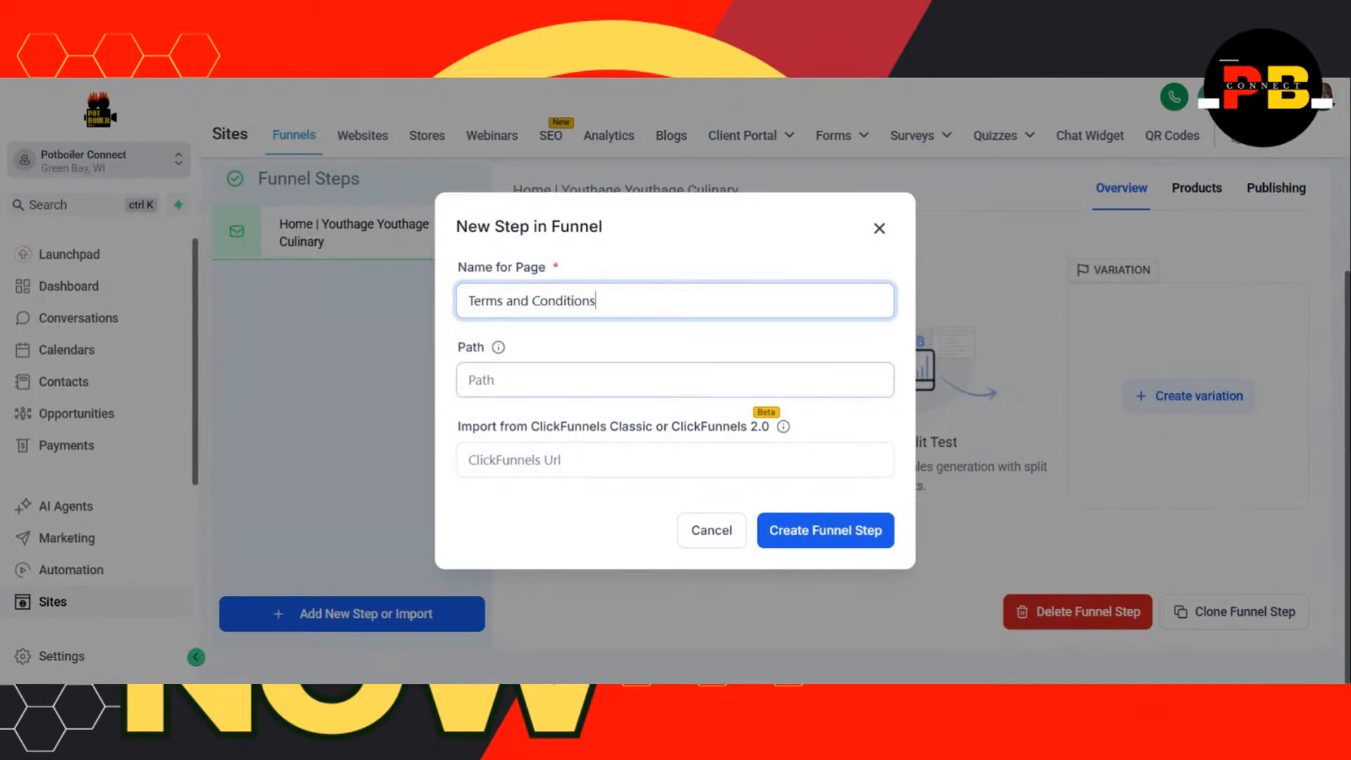
click(562, 363)
text(/term)
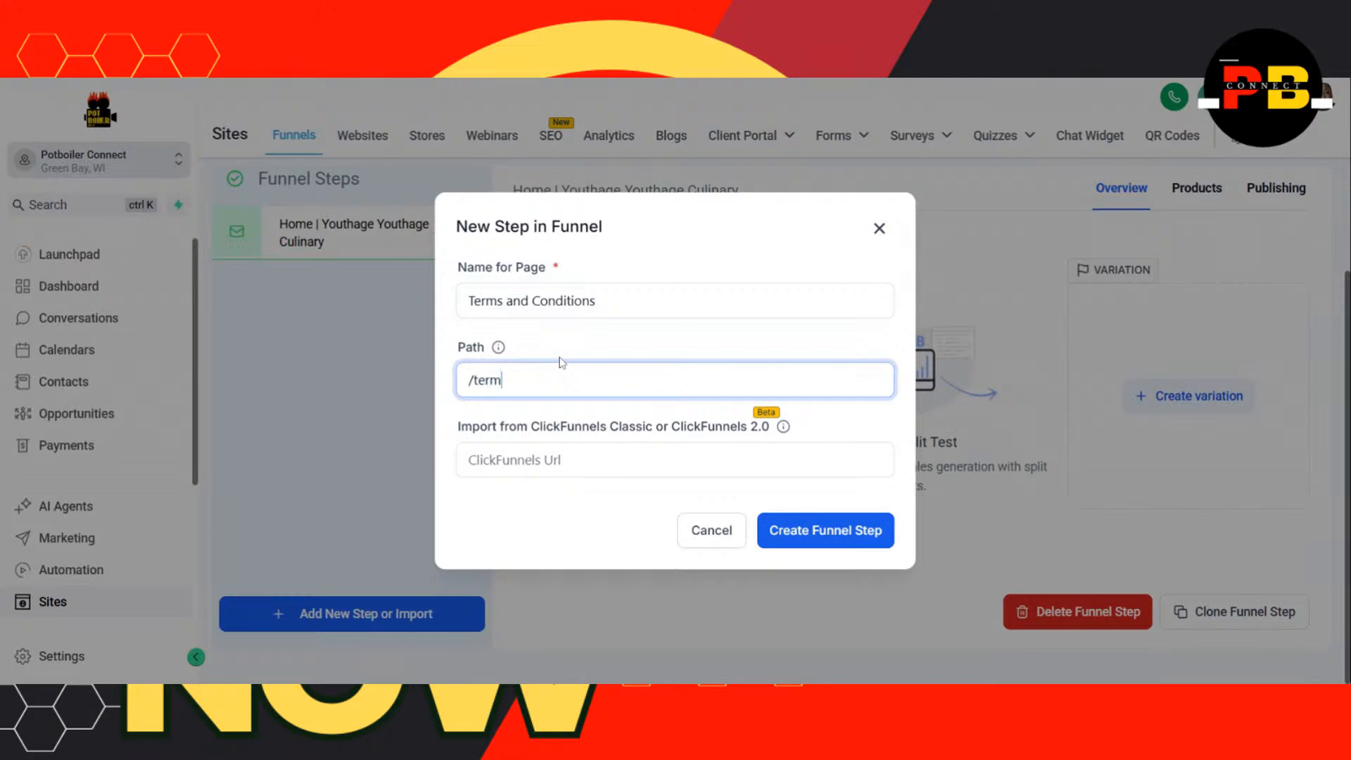
text(s-and-conditions)
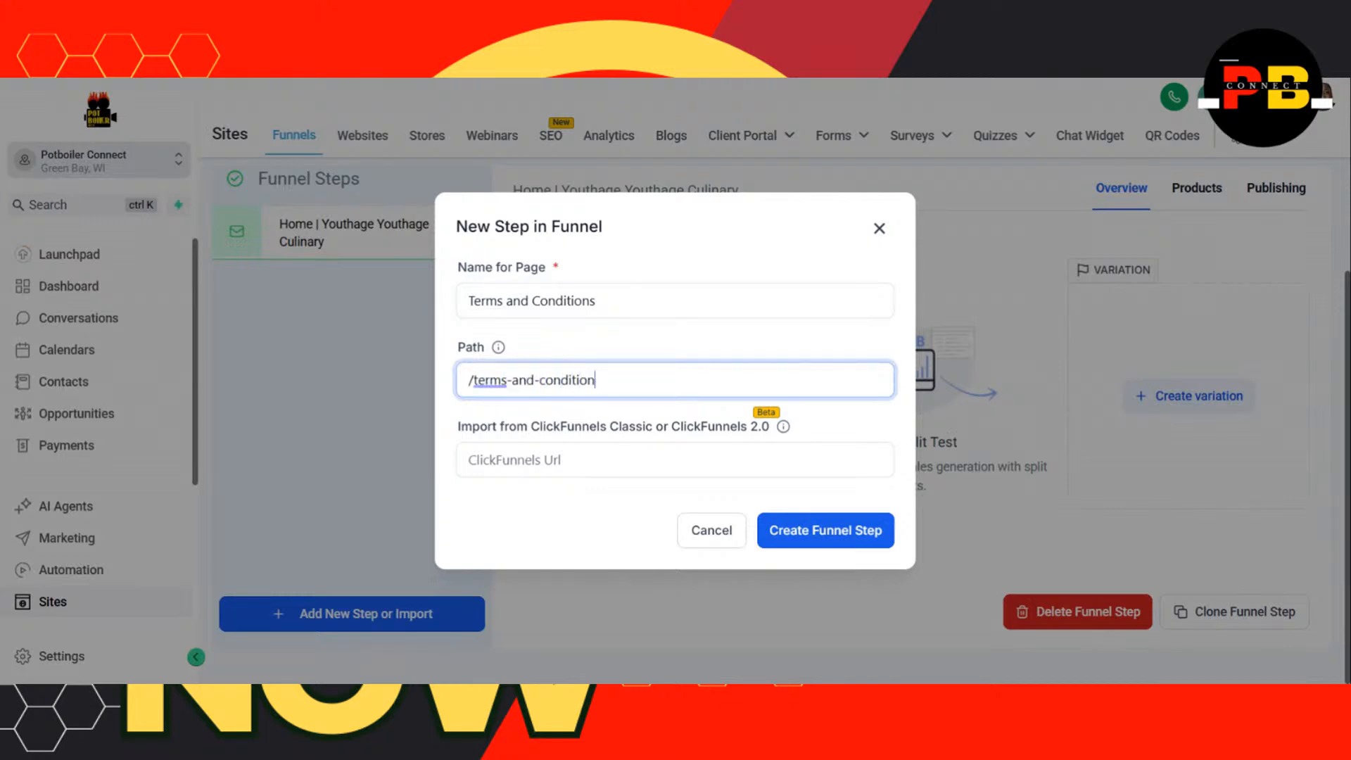
click(832, 534)
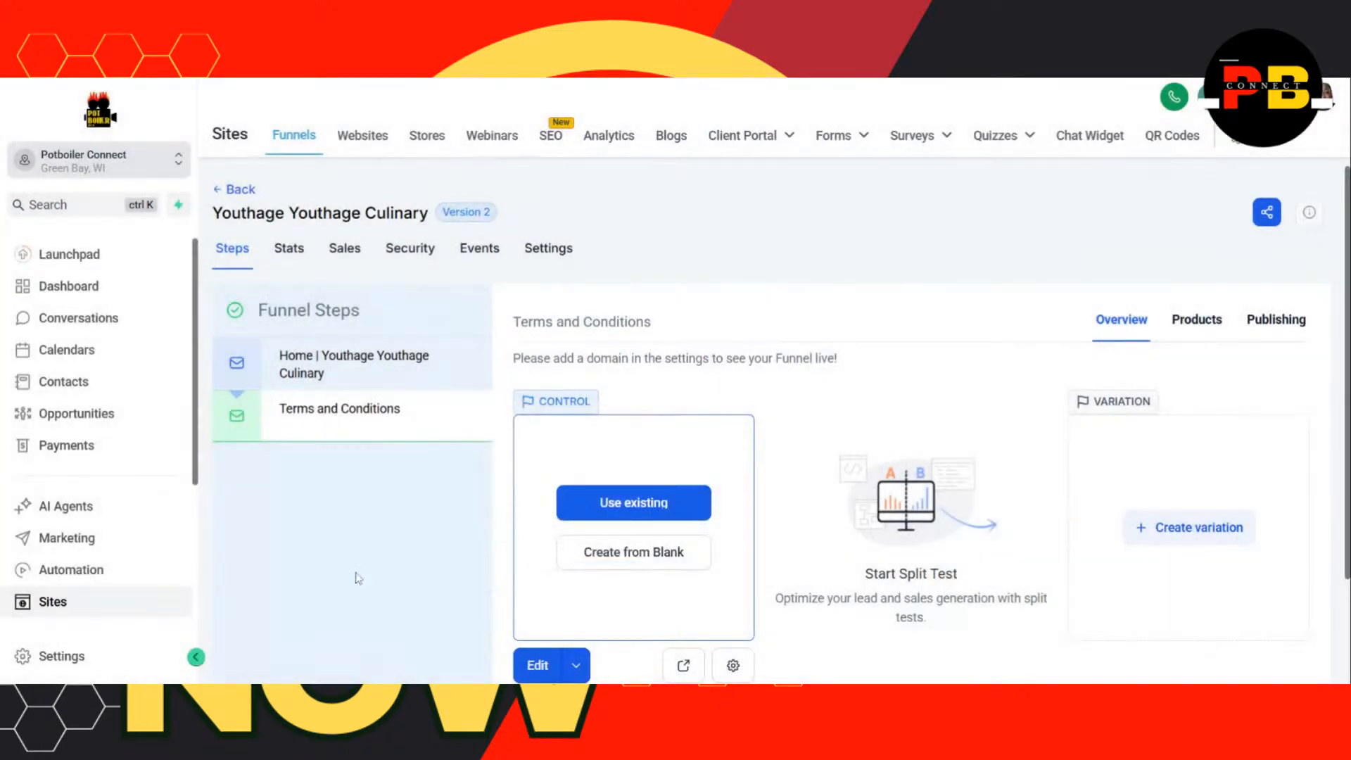
- Create the Terms and Conditions page from blank and return to the funnel's step list
click(633, 550)
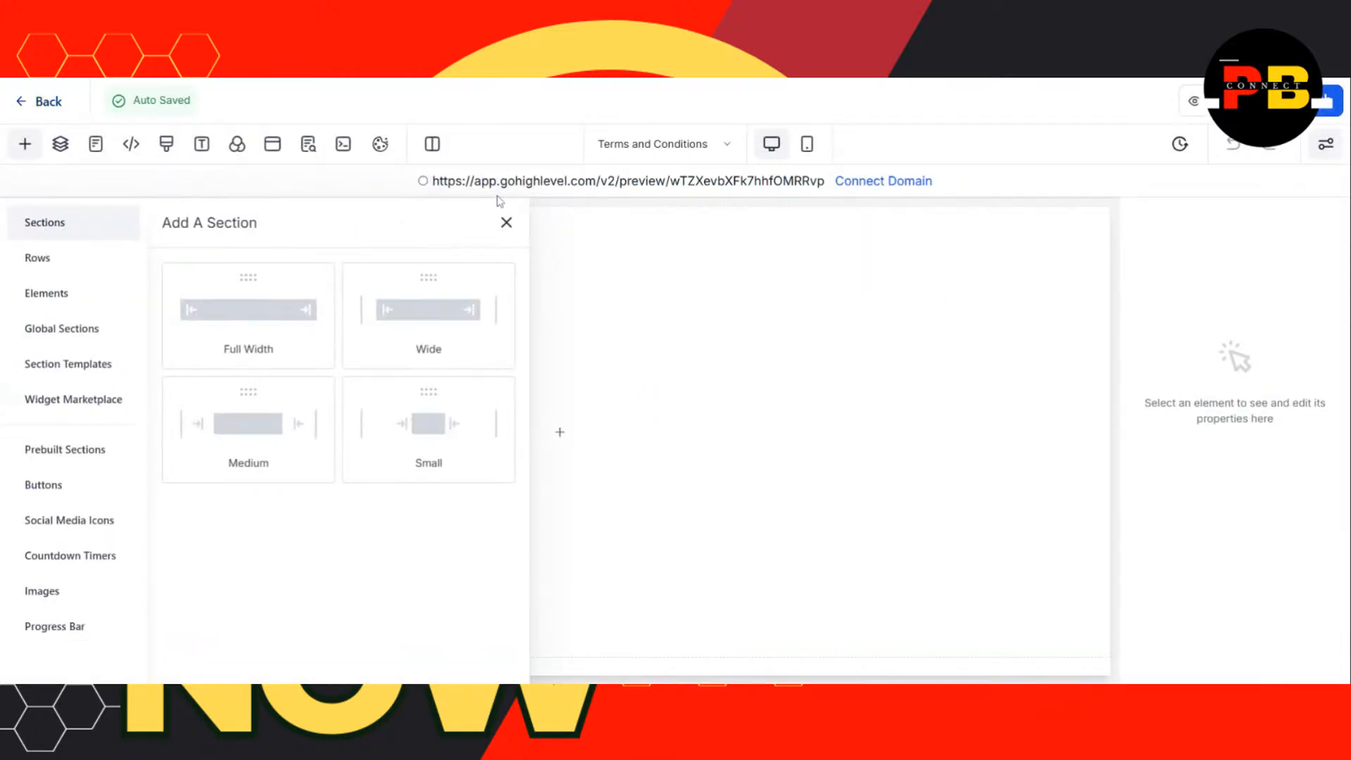
click(506, 222)
click(51, 103)
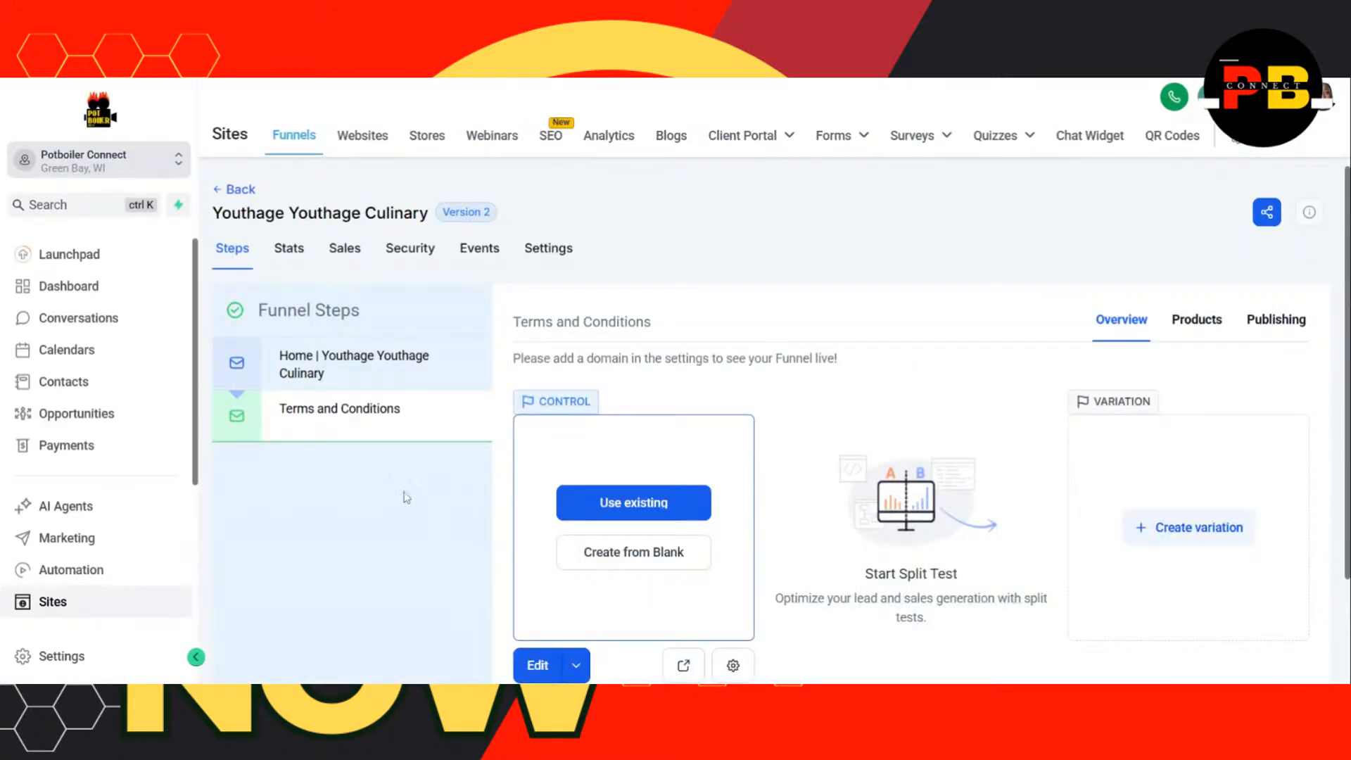
- Add a funnel step named "Privacy Policy" with the path "/privacy-policy"
scroll(352, 597, down, 2)
click(345, 613)
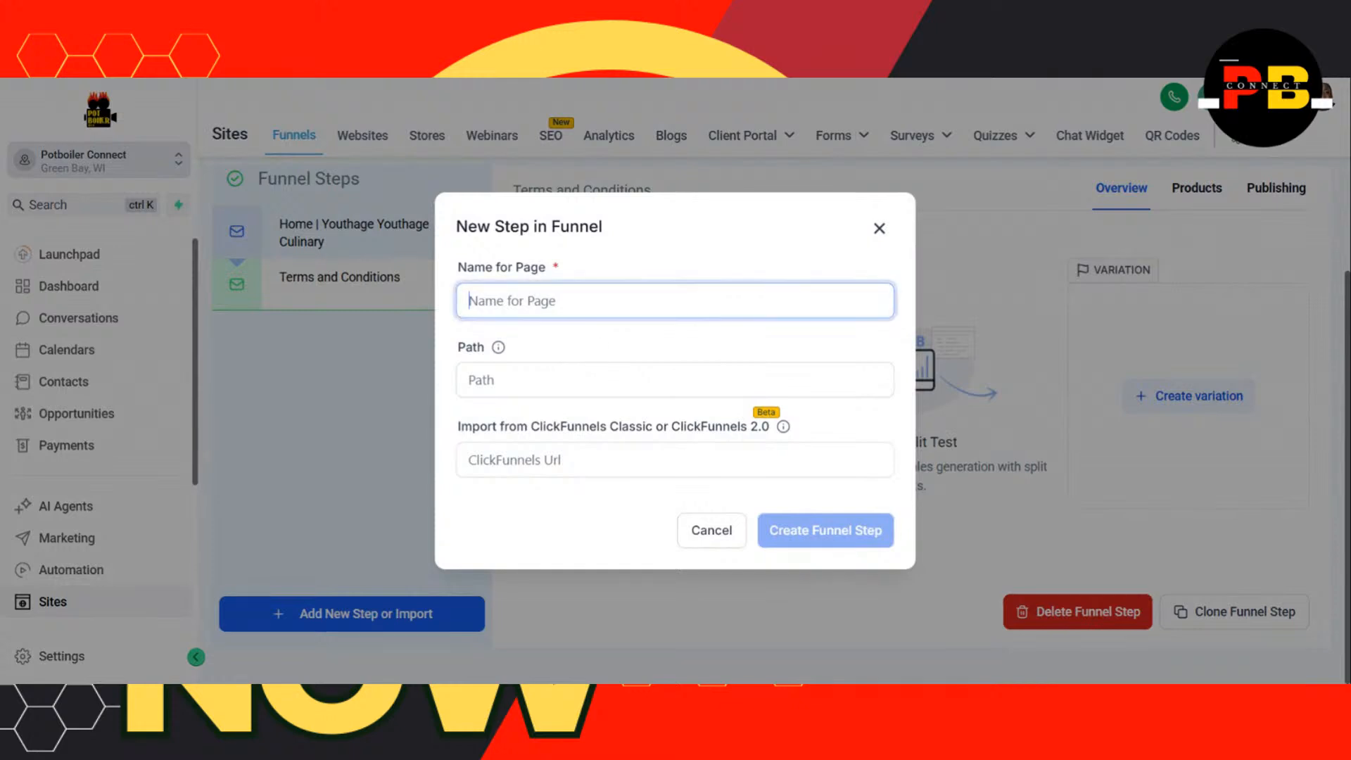
text(Privacy Policy)
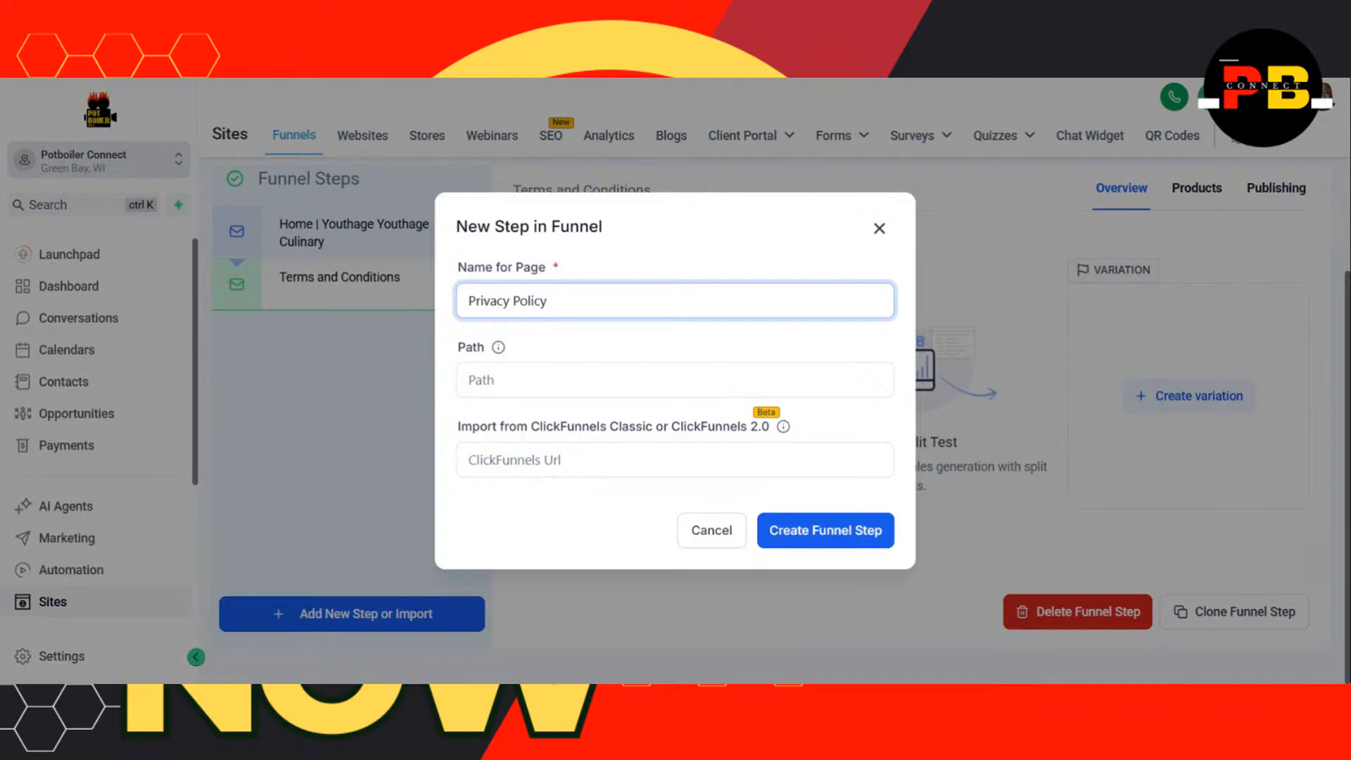
click(521, 383)
text(,p)
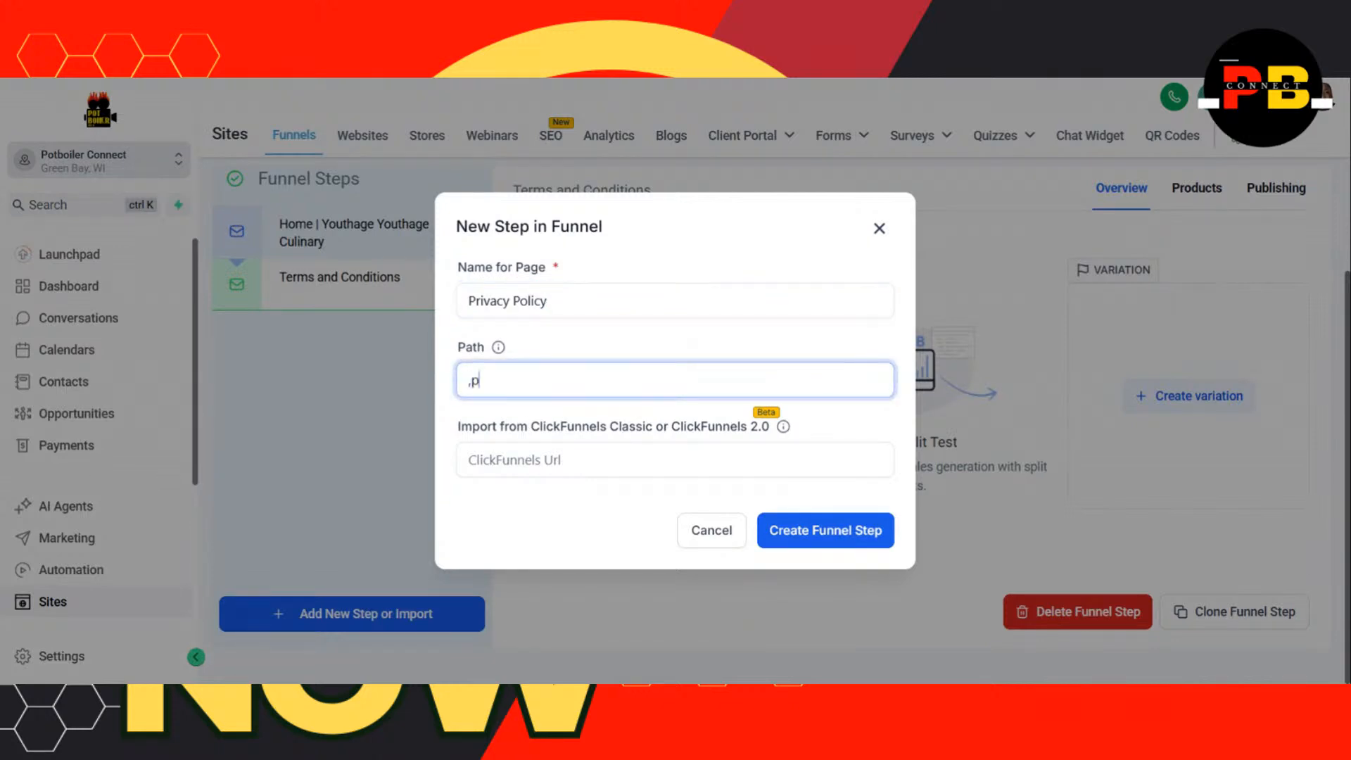
text(riva)
key(BackSpace)
key(BackSpace)
key(BackSpace)
key(BackSpace)
key(BackSpace)
text(/privacy-policy)
click(849, 535)
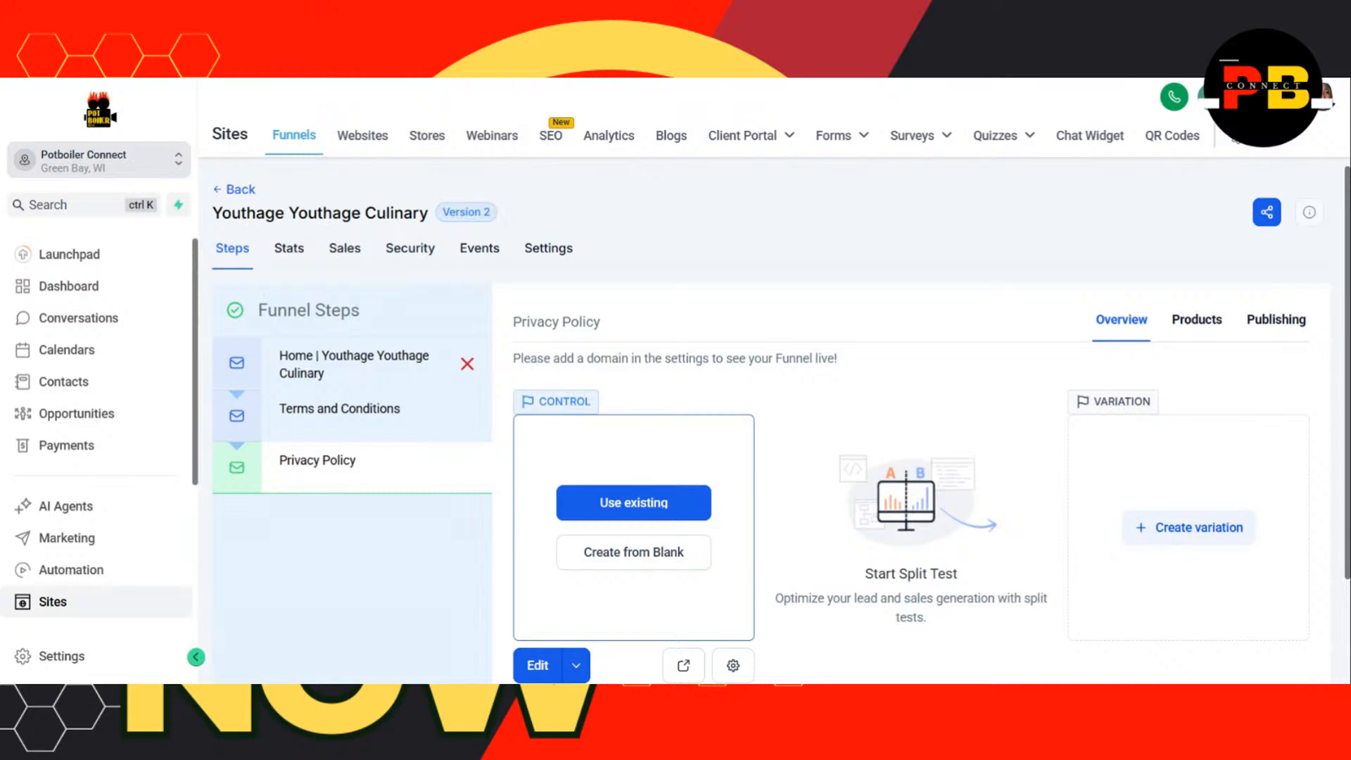
- Open the Home funnel page in the page editor and launch its preview
click(359, 369)
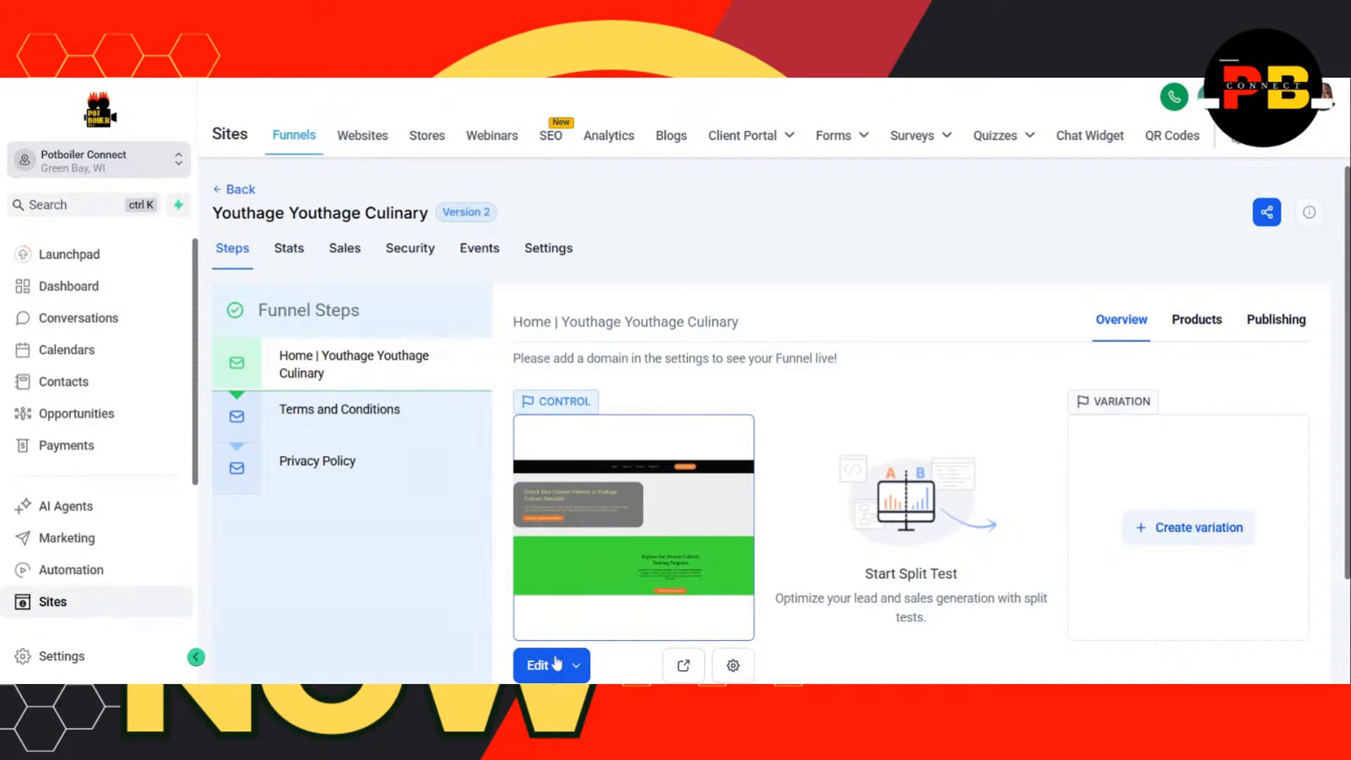
click(549, 666)
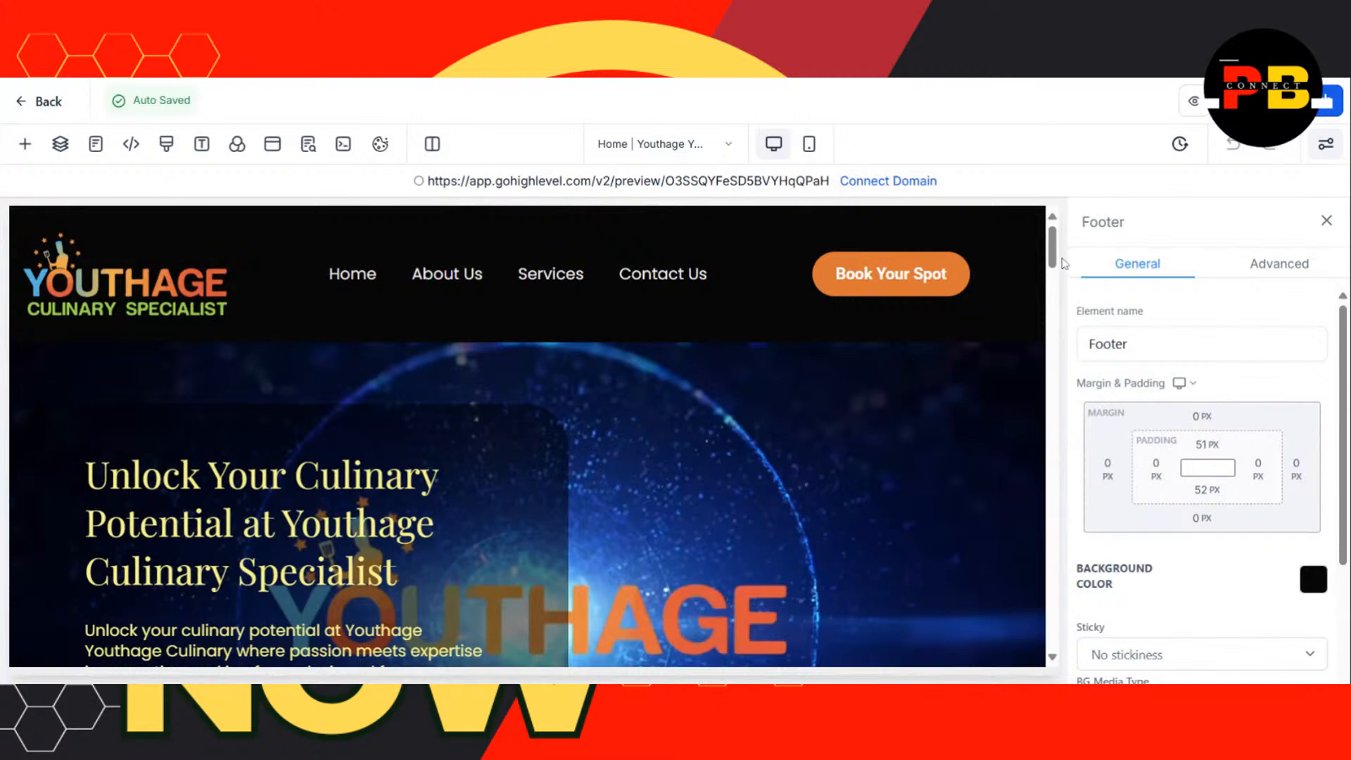
key(ctrl+a)
click(1091, 113)
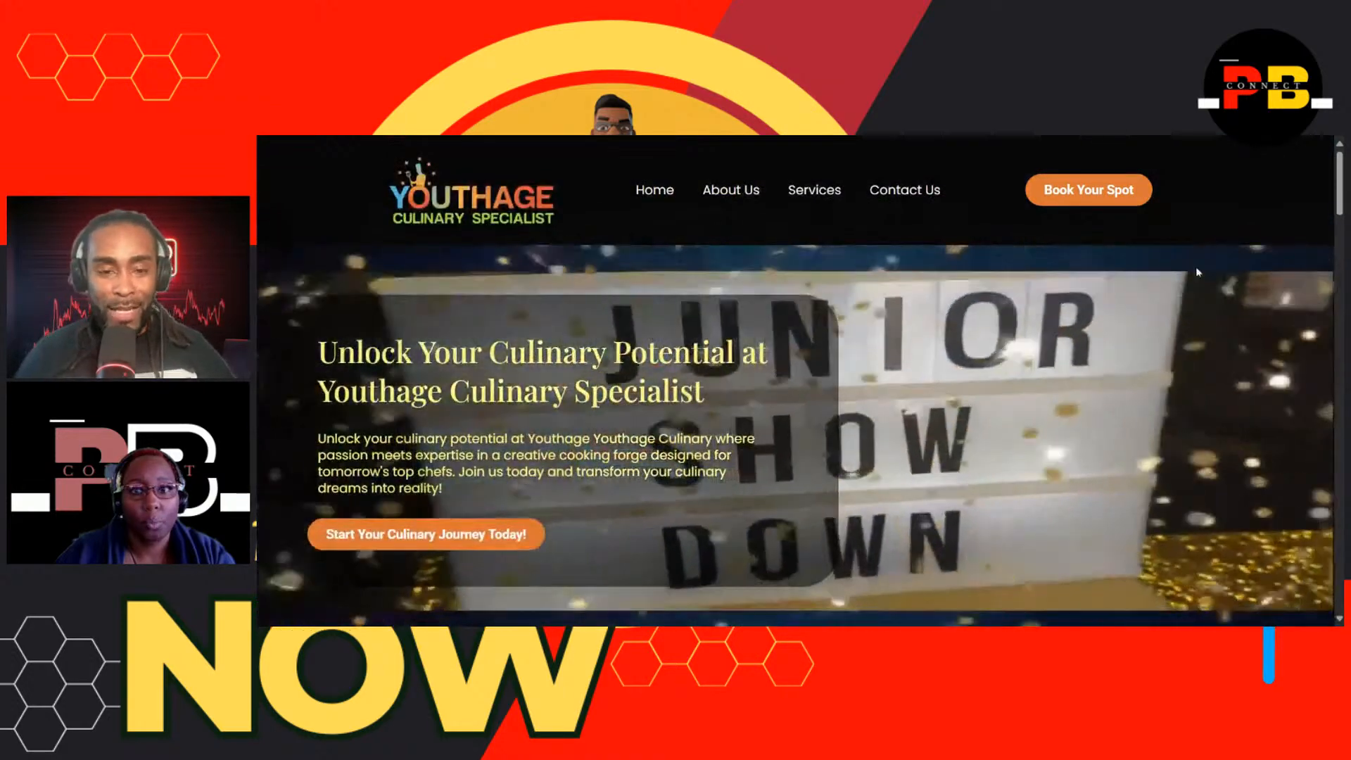
- Review the previewed home page from the hero section through the course cards and testimonials down to the FAQs
scroll(795, 380, down, 5)
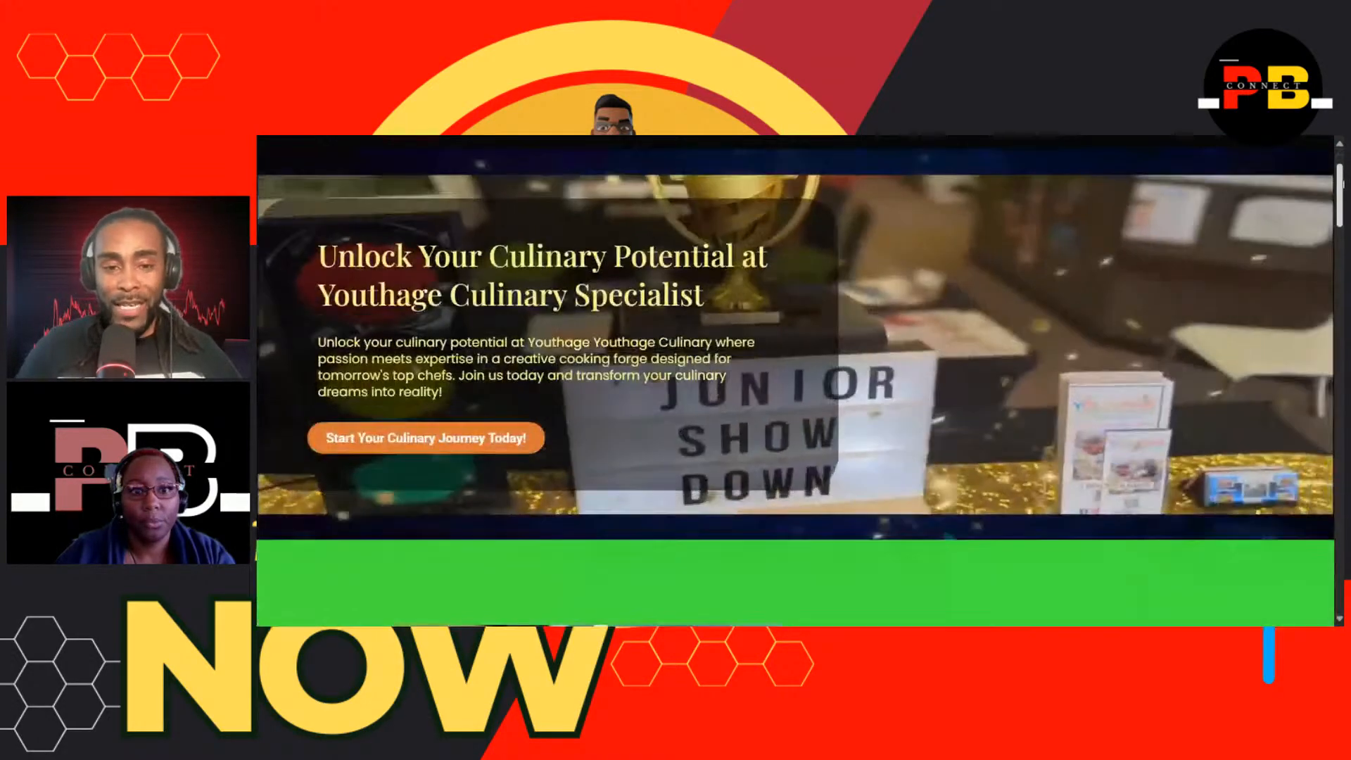
scroll(795, 380, down, 5)
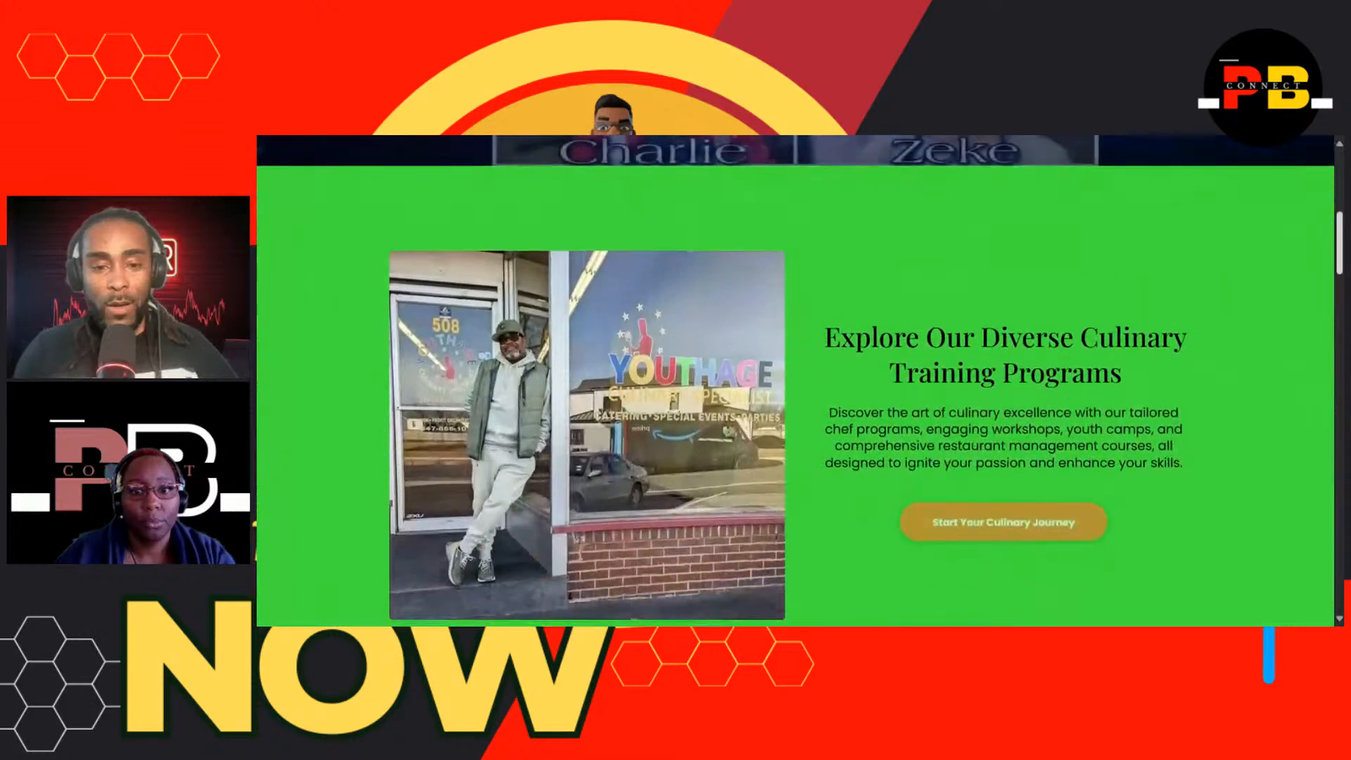
scroll(795, 380, down, 5)
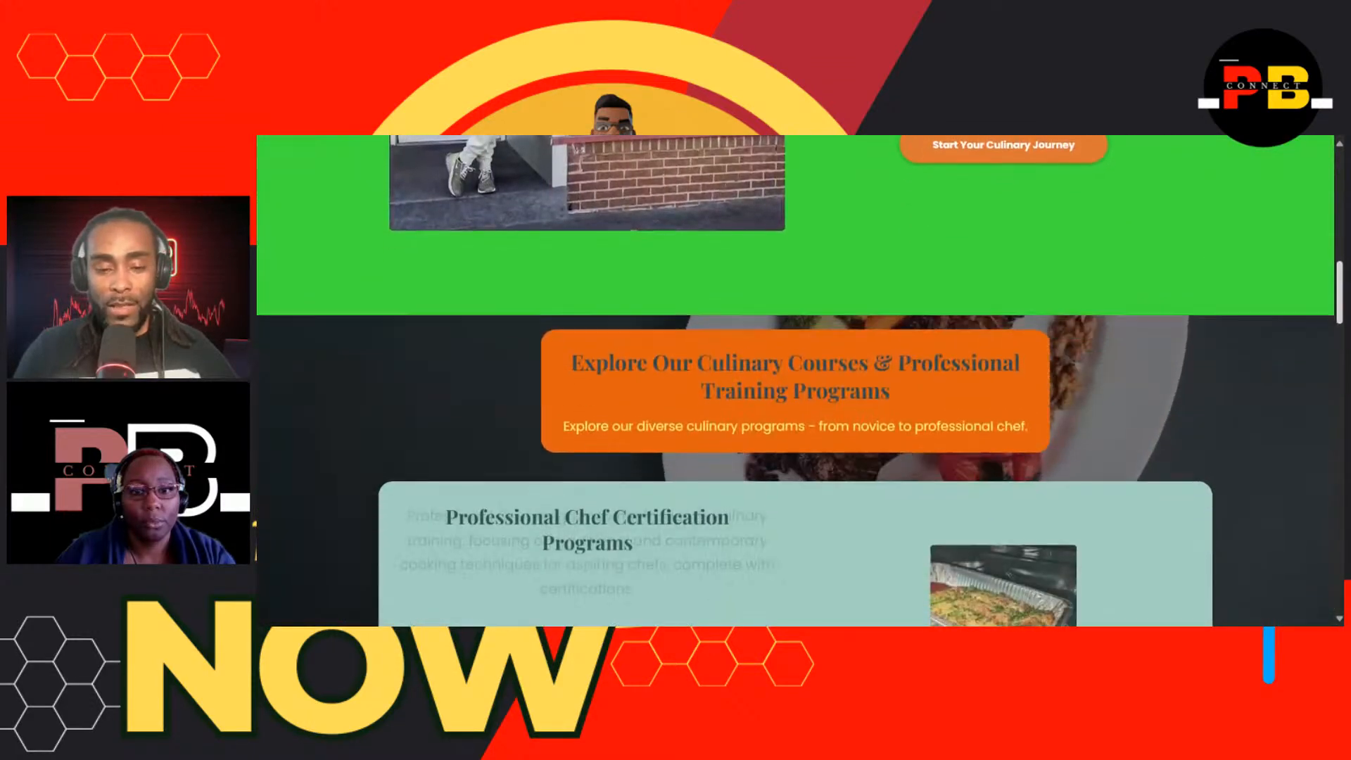
scroll(669, 380, down, 5)
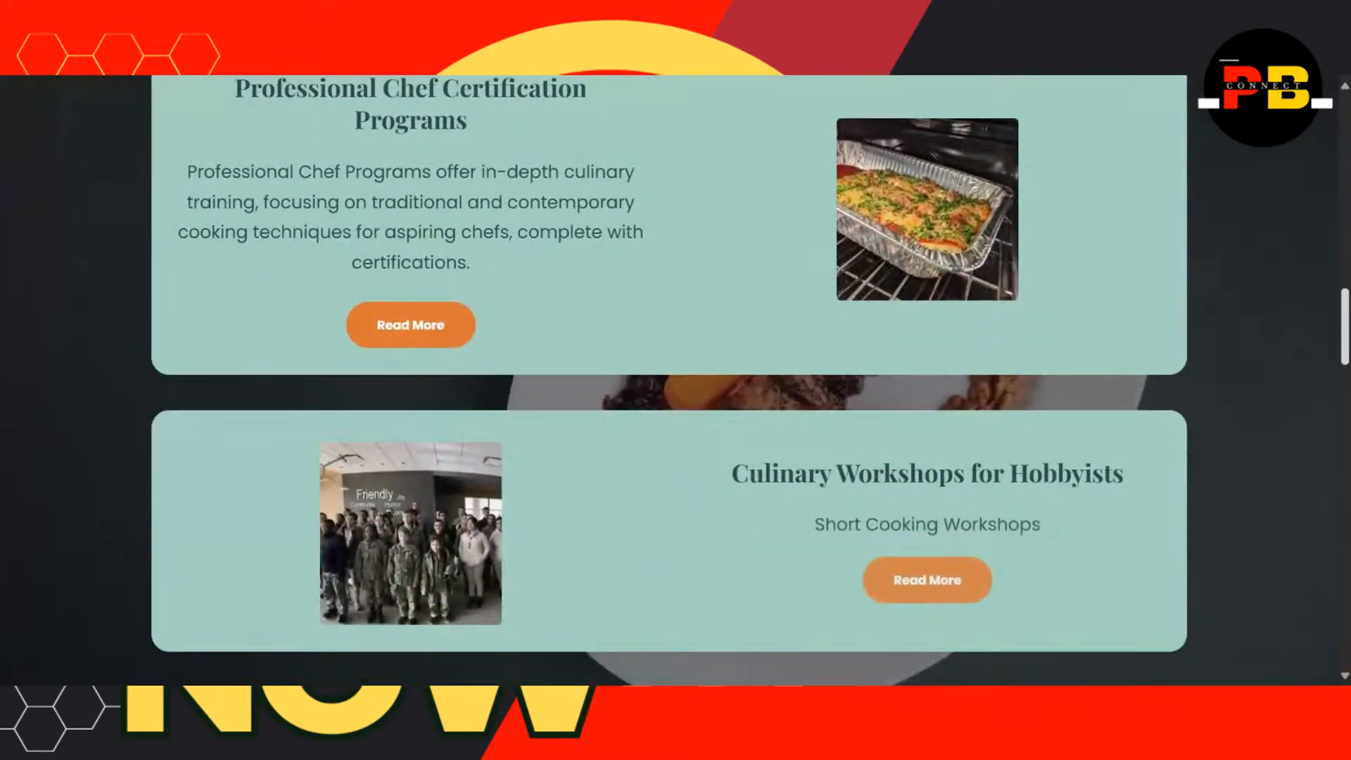
scroll(669, 380, down, 5)
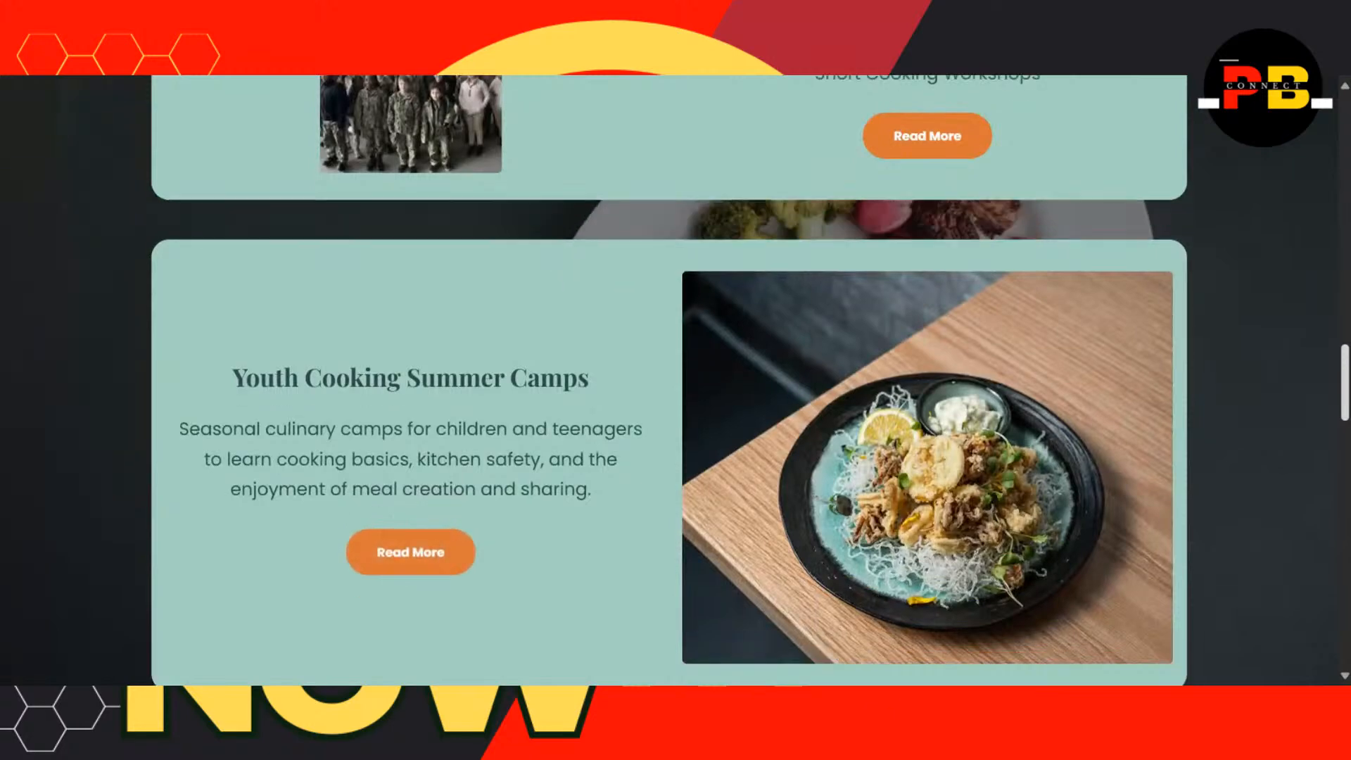
scroll(668, 380, down, 5)
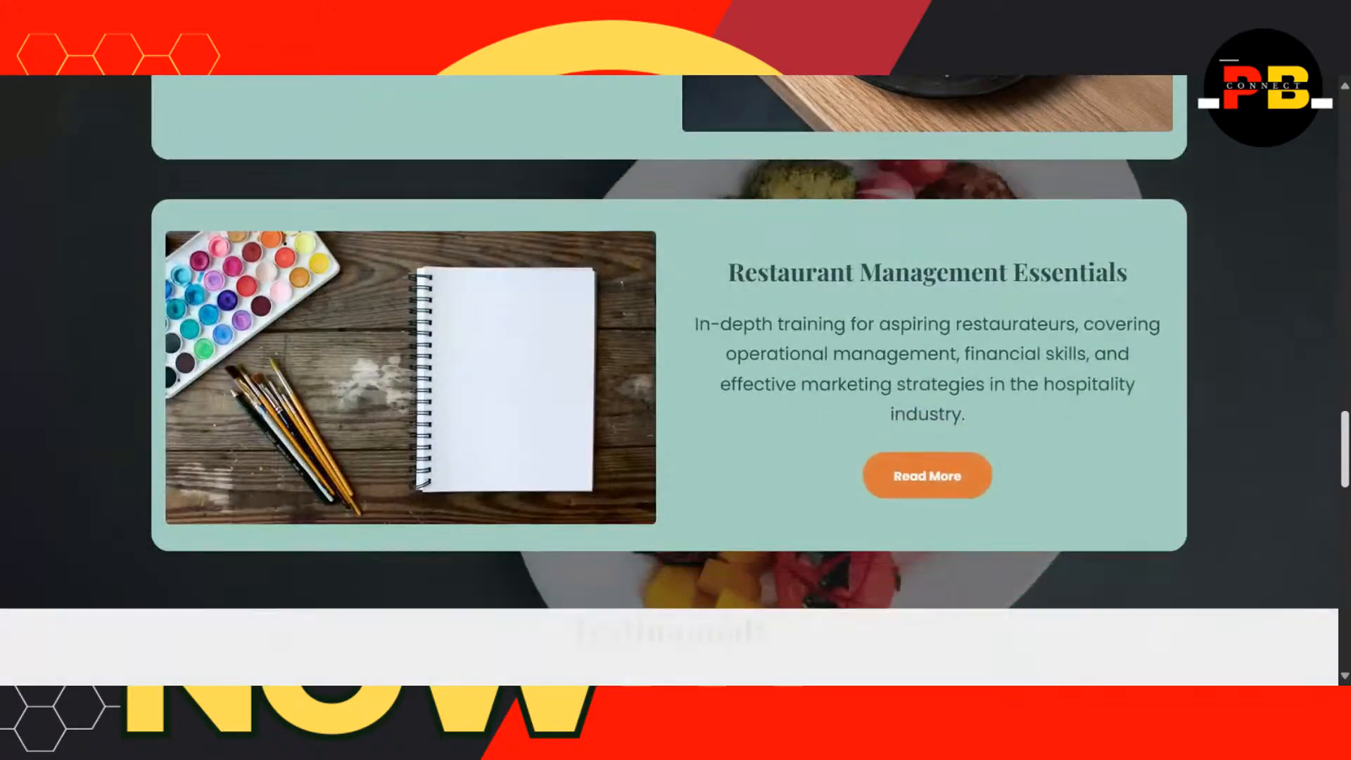
scroll(669, 380, down, 1)
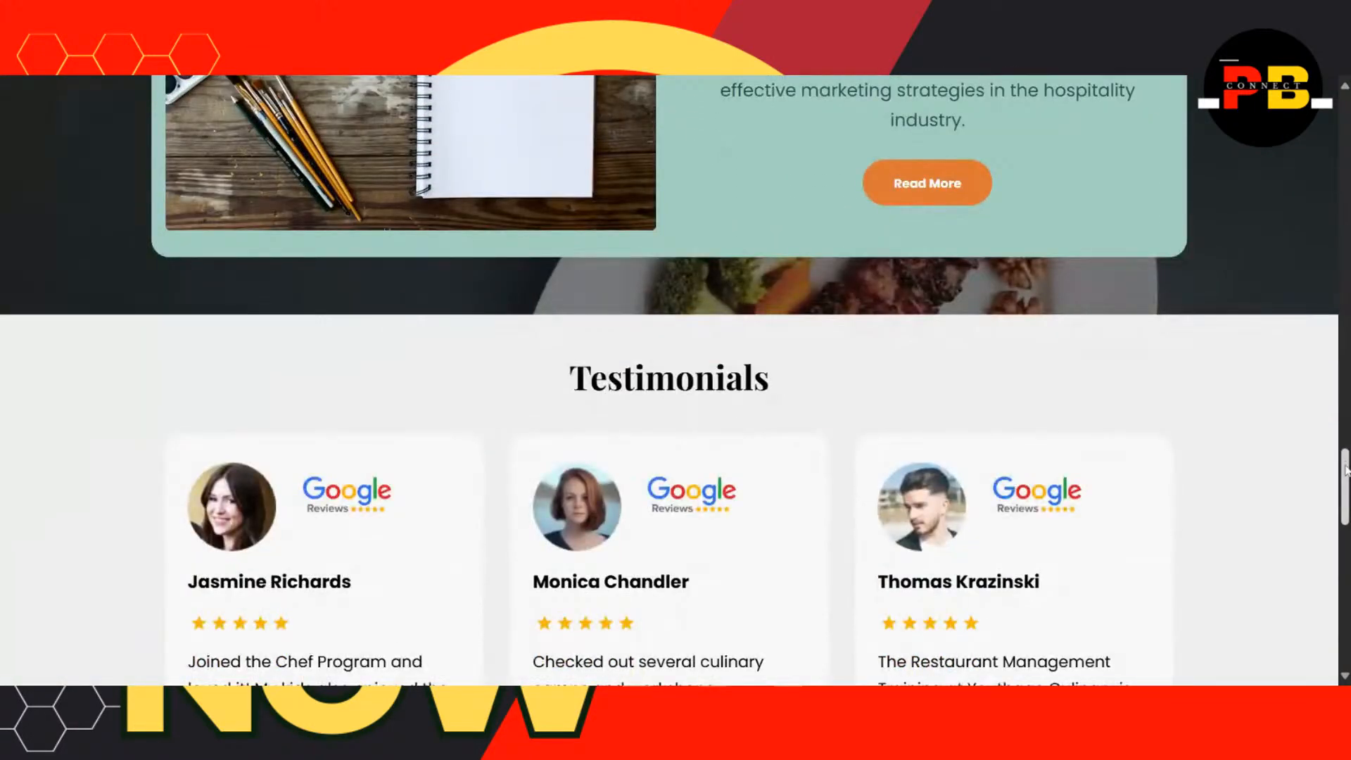
scroll(1346, 470, down, 6)
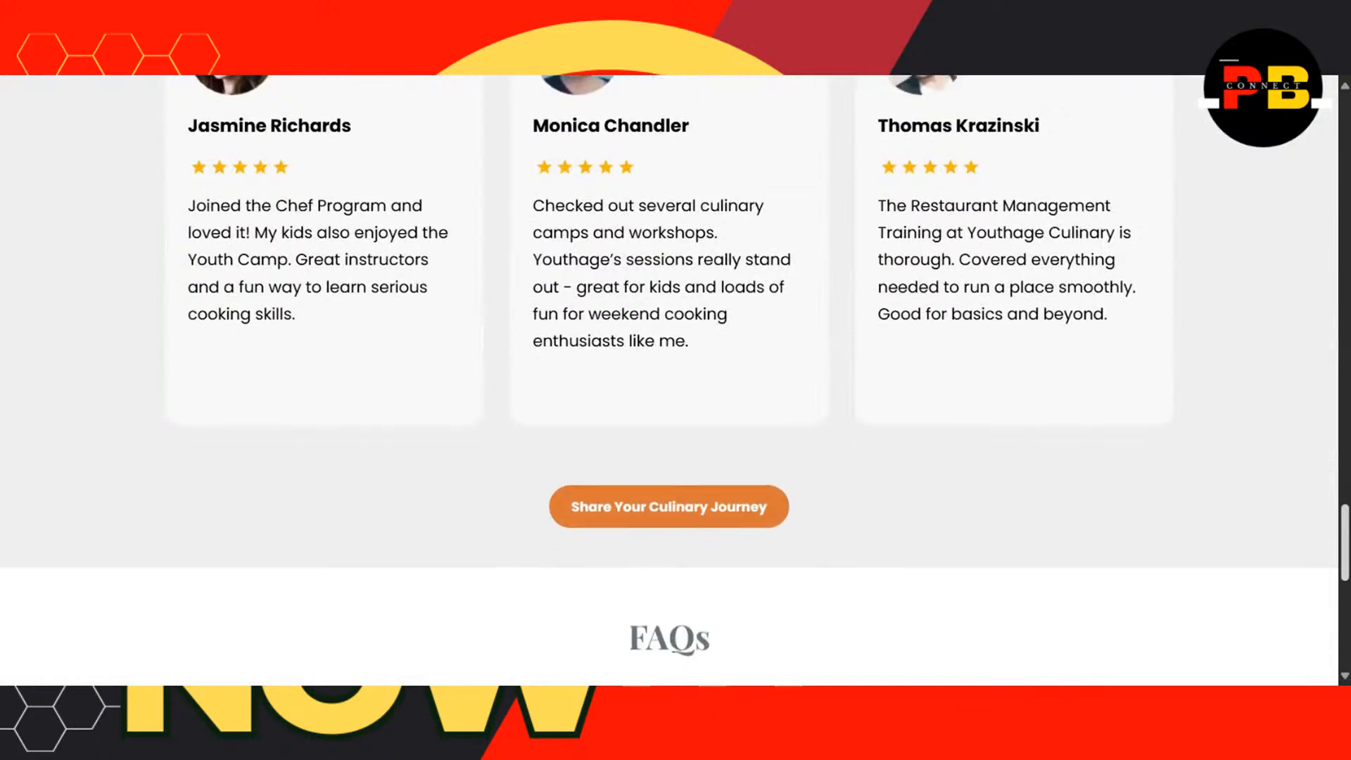
scroll(669, 380, down, 3)
scroll(669, 380, down, 2)
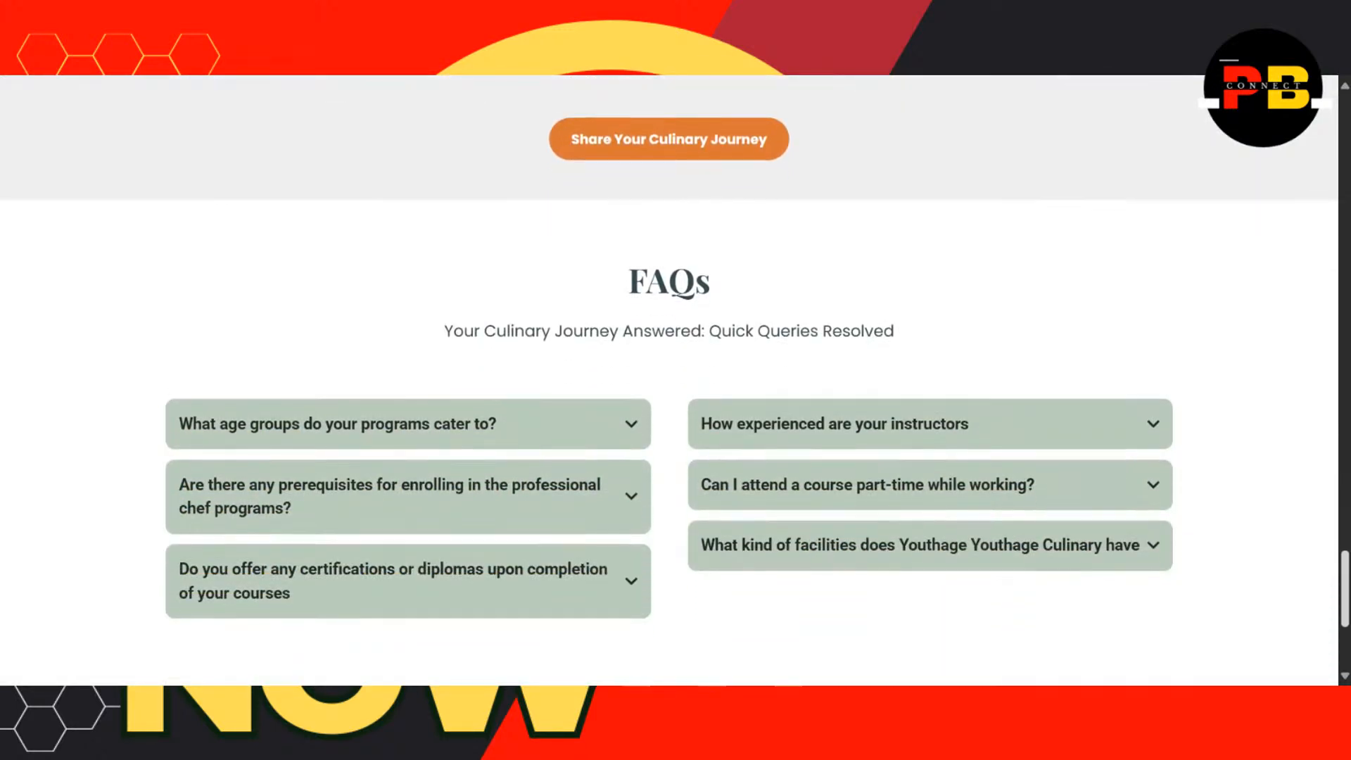
- Test the FAQ accordion by expanding the questions about age groups, instructor experience and enrollment prerequisites
click(577, 420)
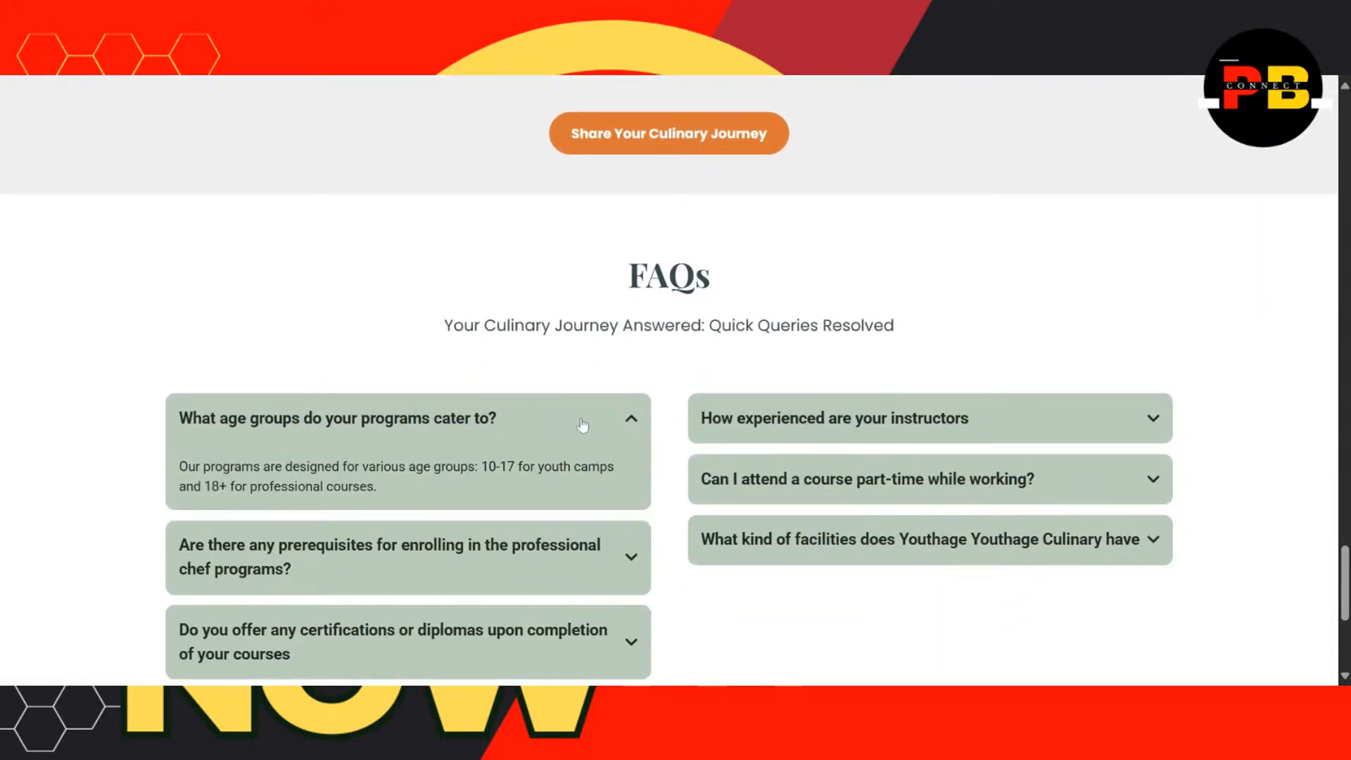
click(586, 425)
click(820, 423)
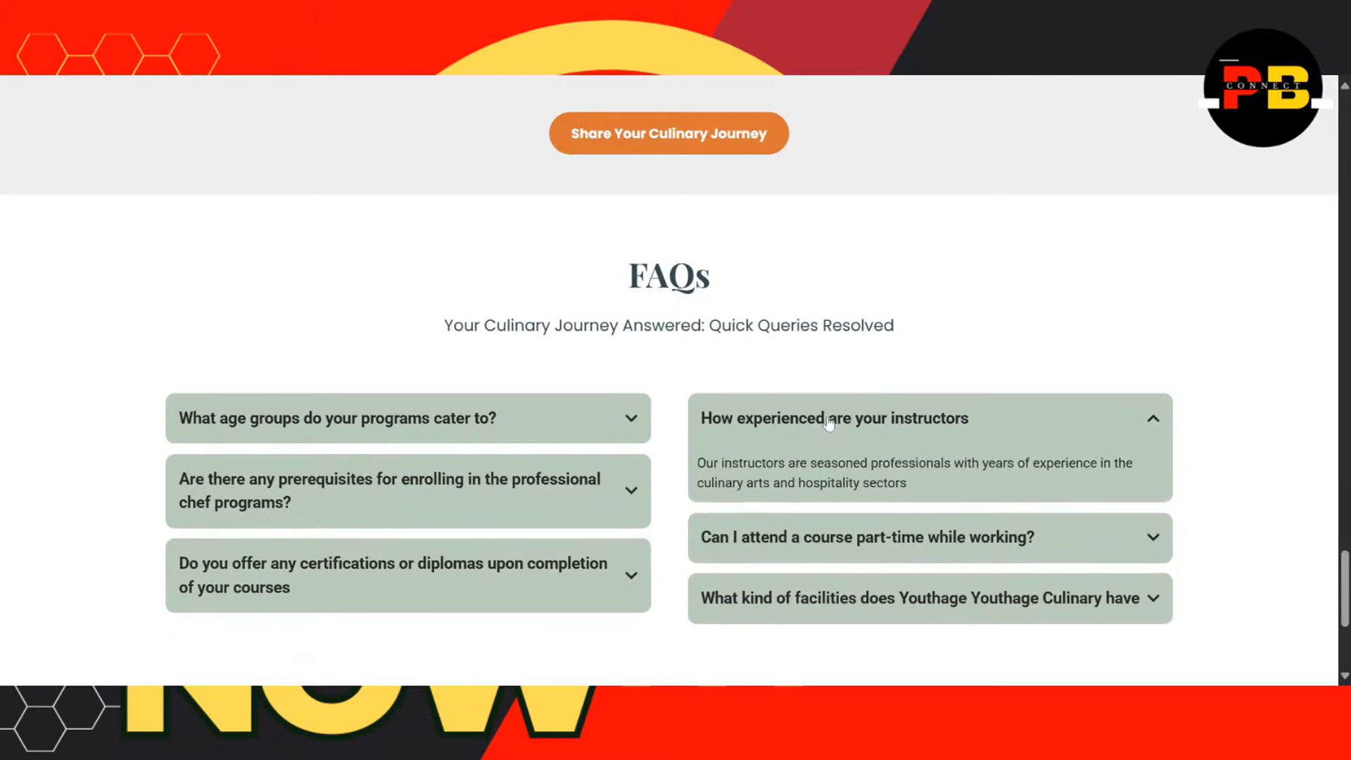
click(623, 487)
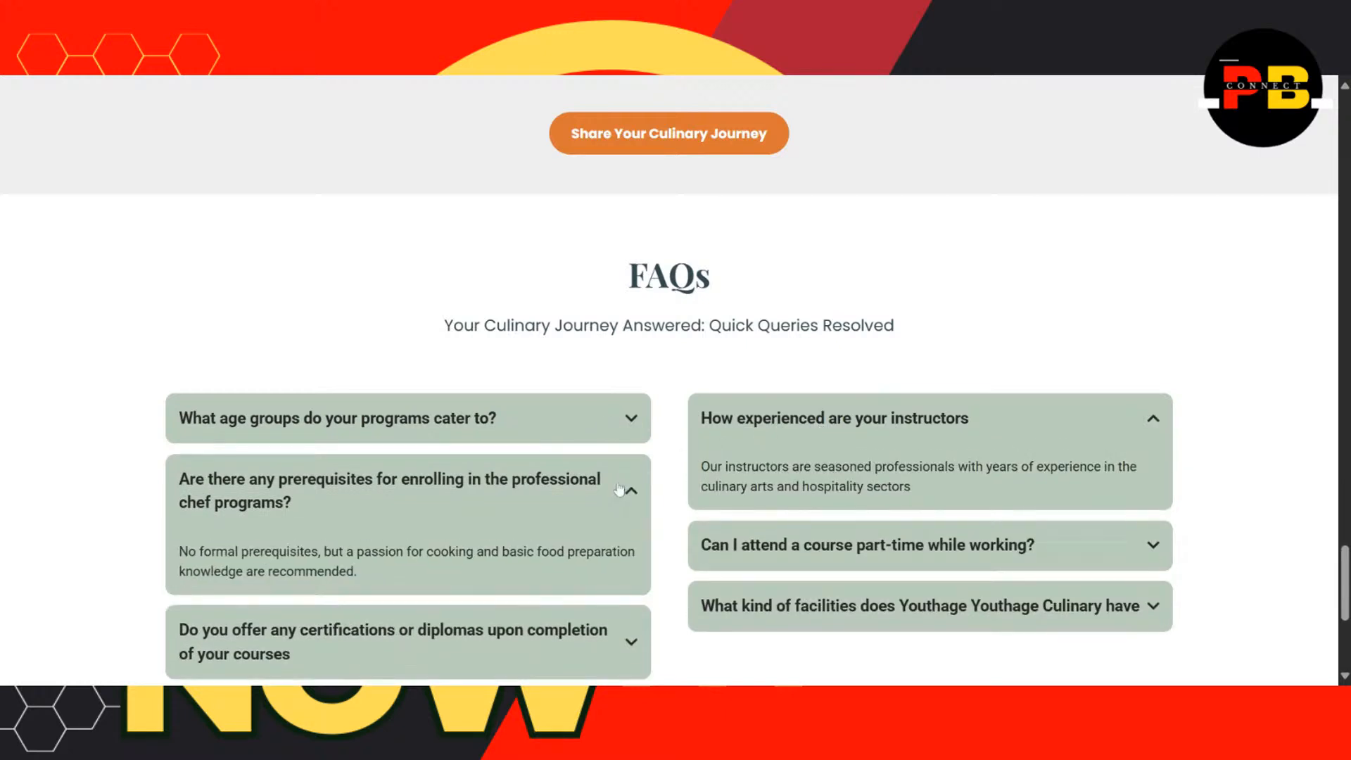
- Test the FAQ accordion by expanding the part-time course question, then collapse all the expanded questions
click(795, 566)
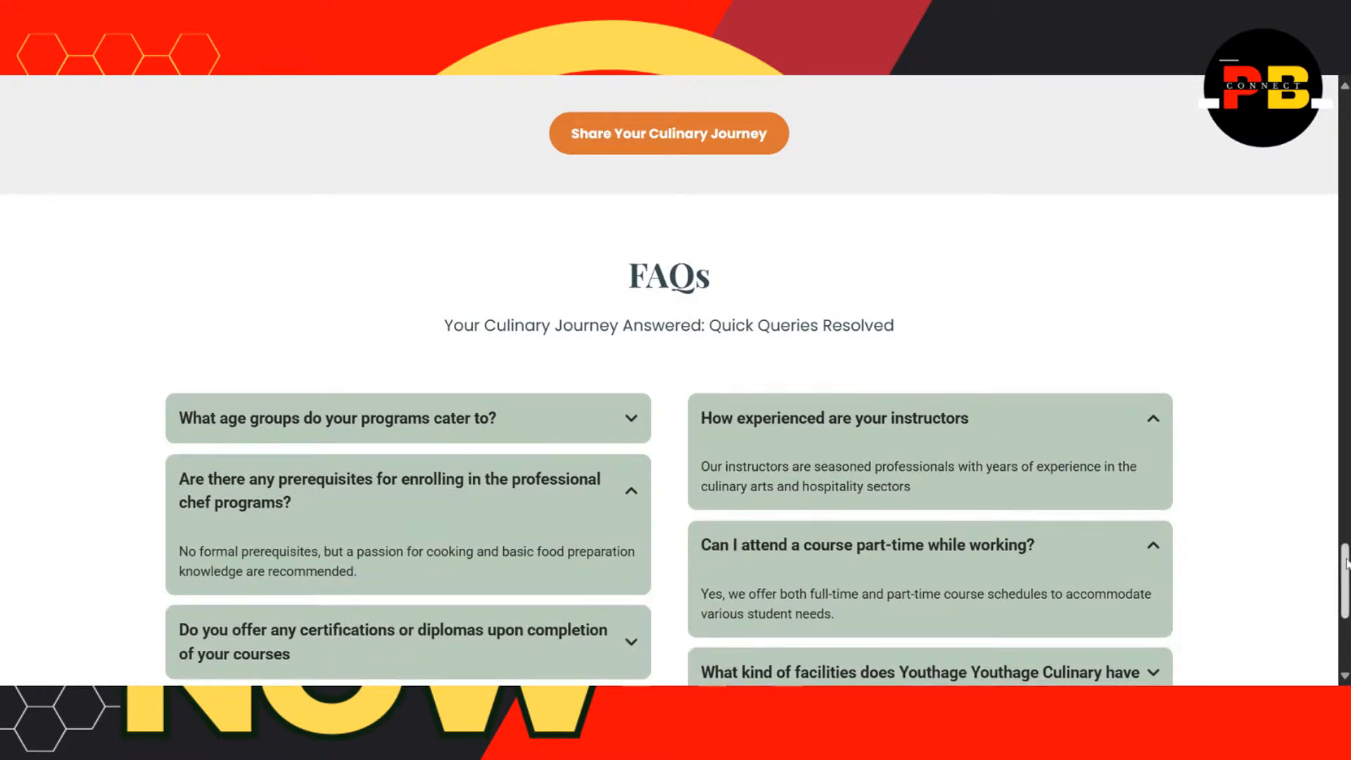
drag(1345, 560, 1346, 581)
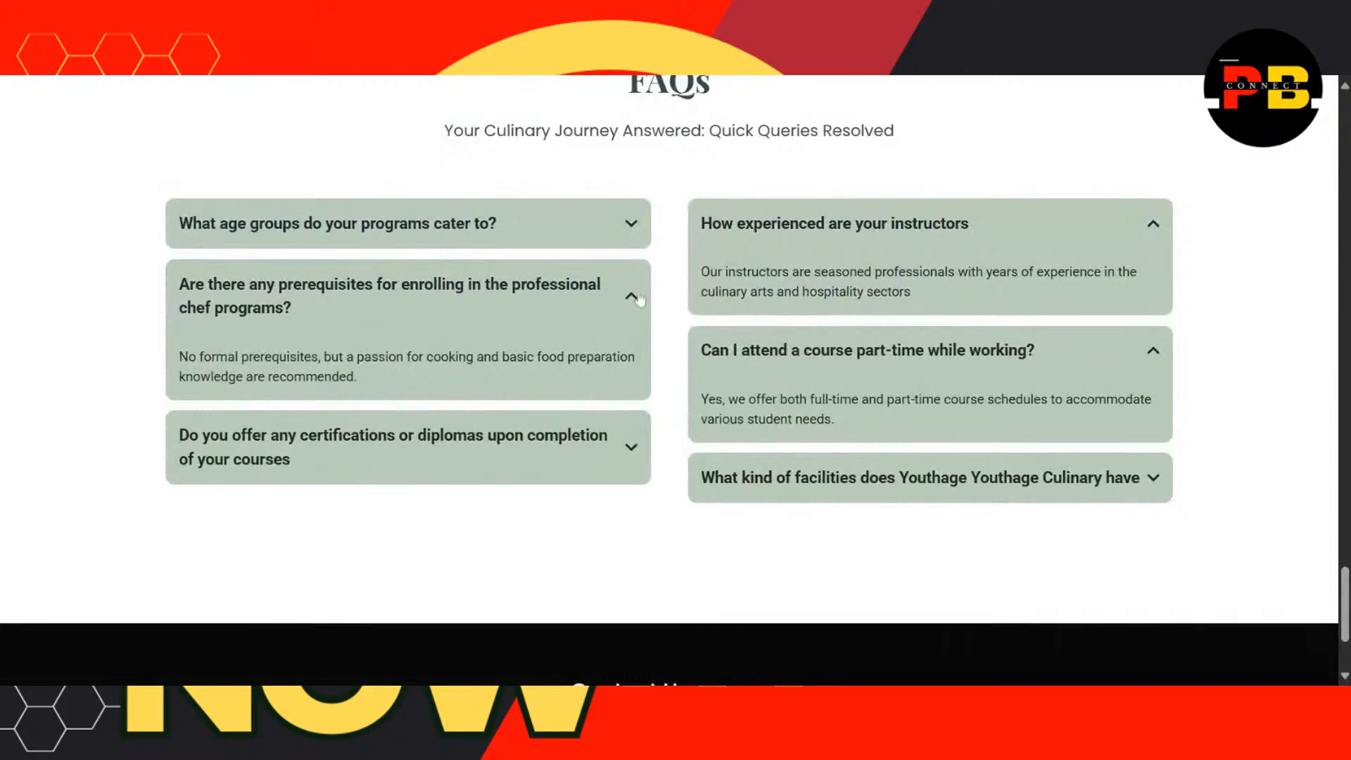
click(633, 296)
click(1155, 236)
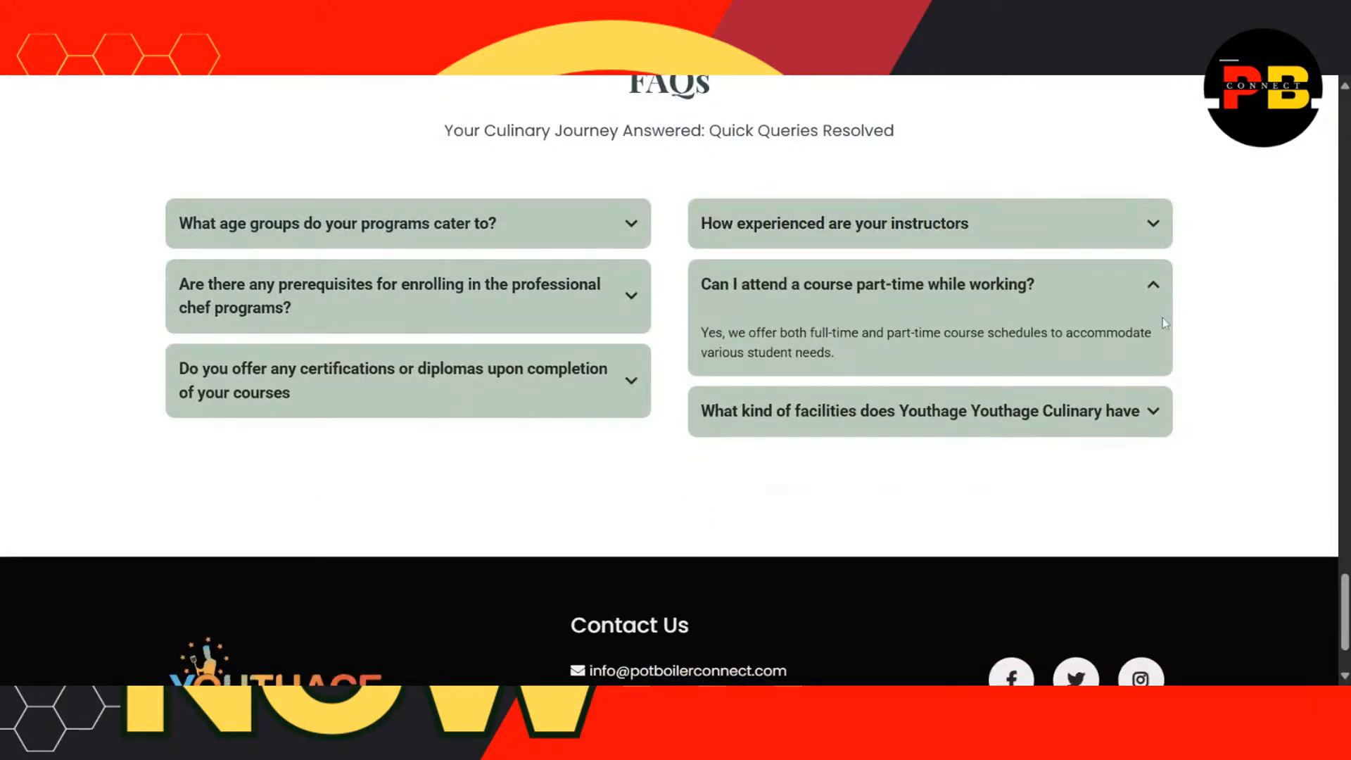
click(1153, 289)
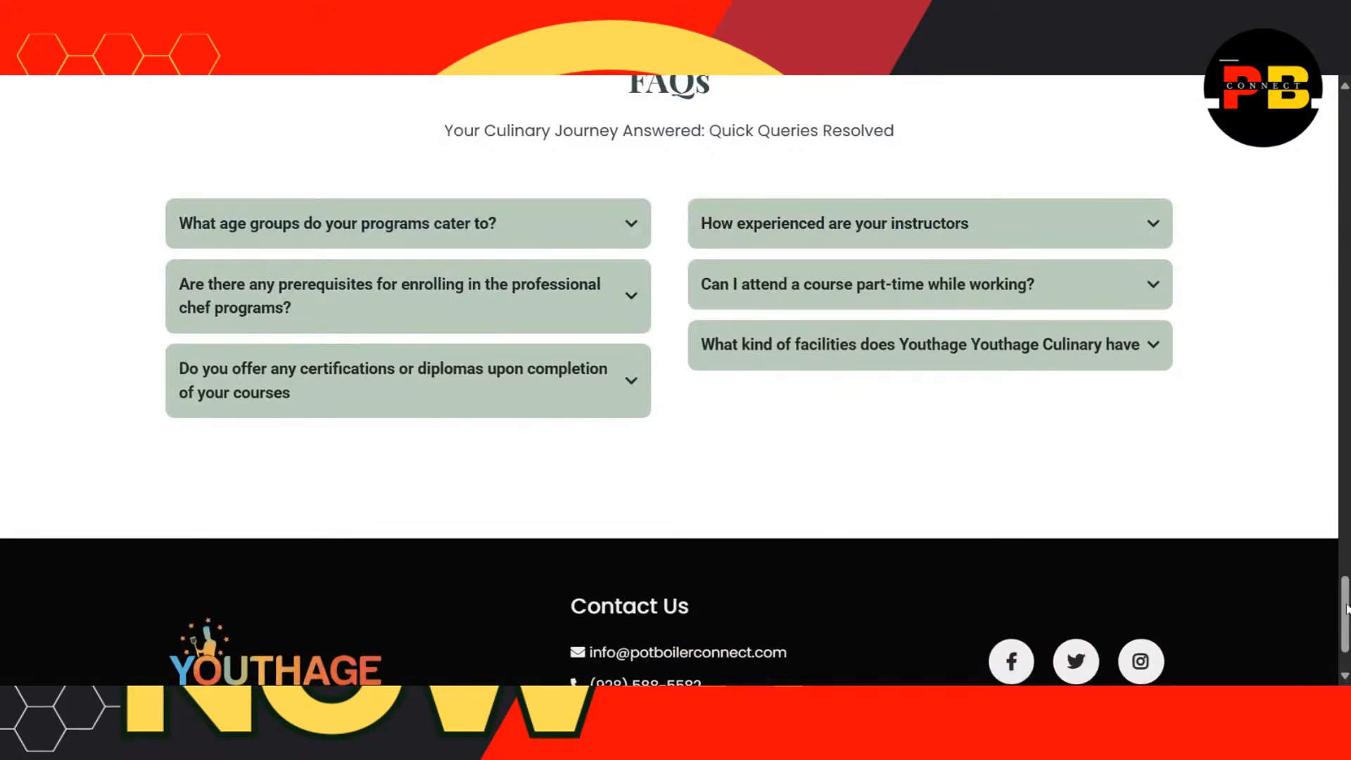
drag(1345, 600, 1345, 592)
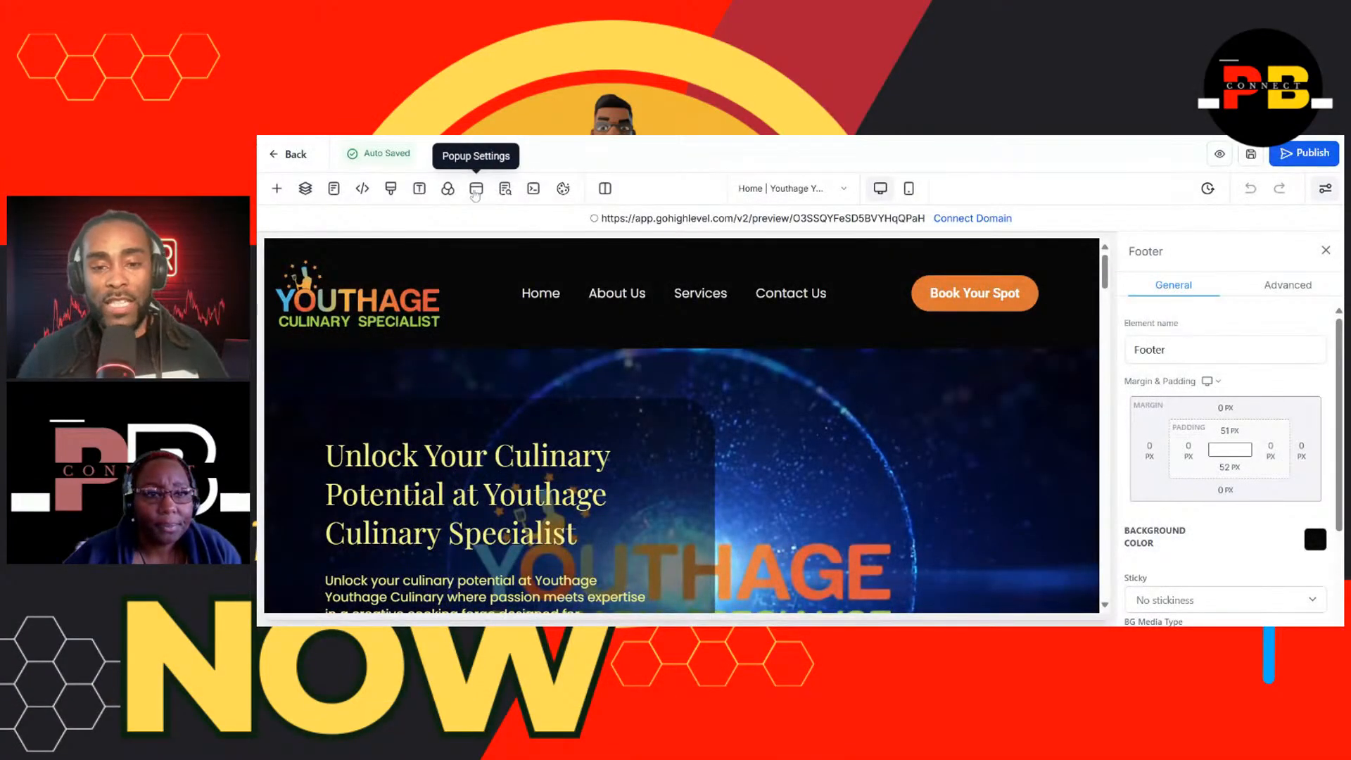
- Open the home page's popup and replace its first column's background image with the Youthage menu flyer from the media library
click(475, 193)
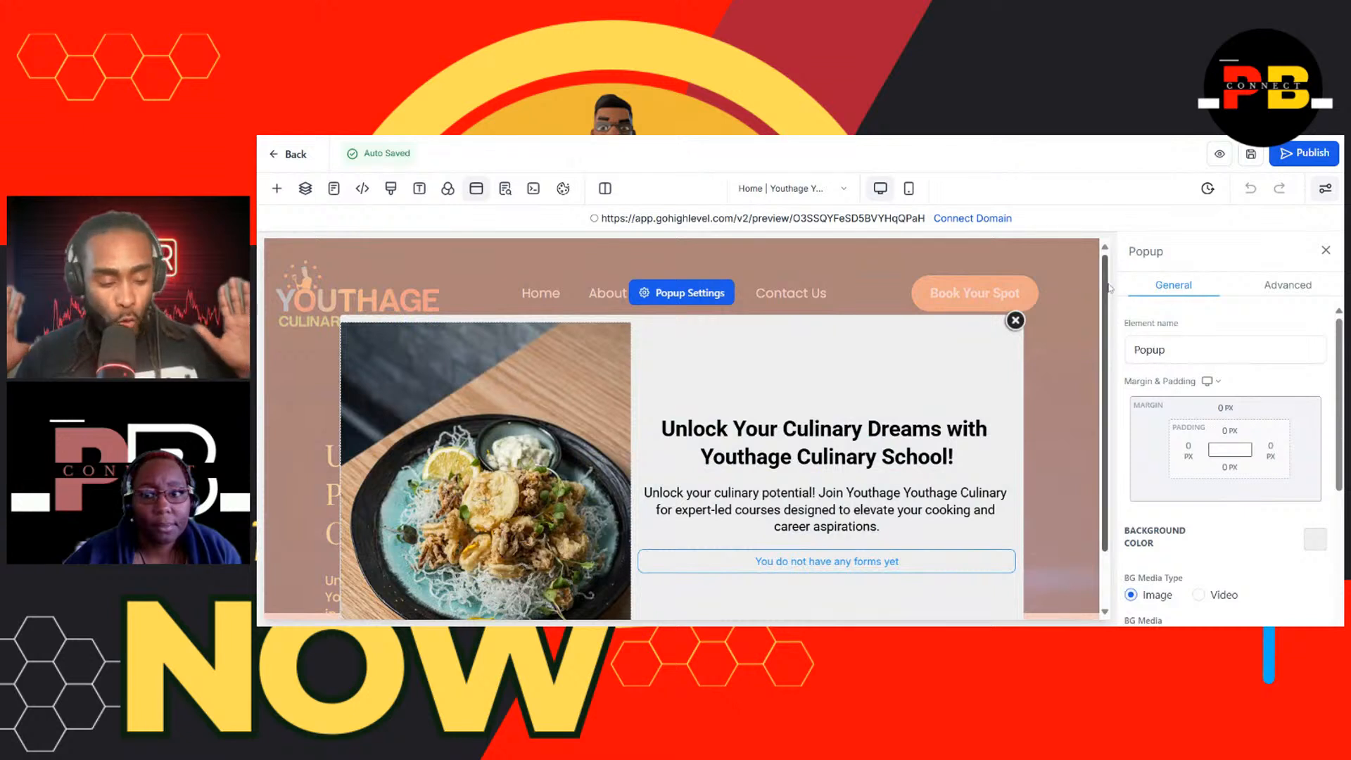
drag(1109, 286, 1108, 340)
click(556, 450)
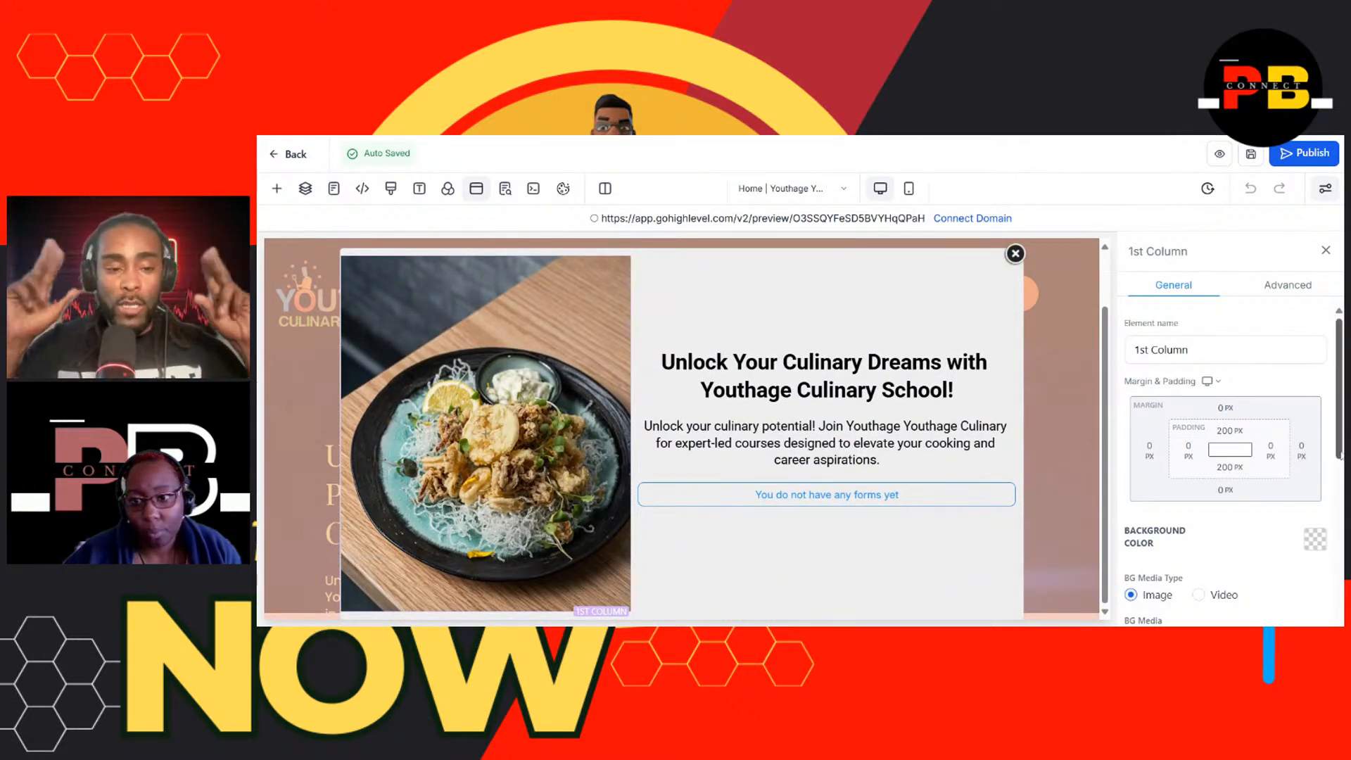
scroll(1340, 443, down, 4)
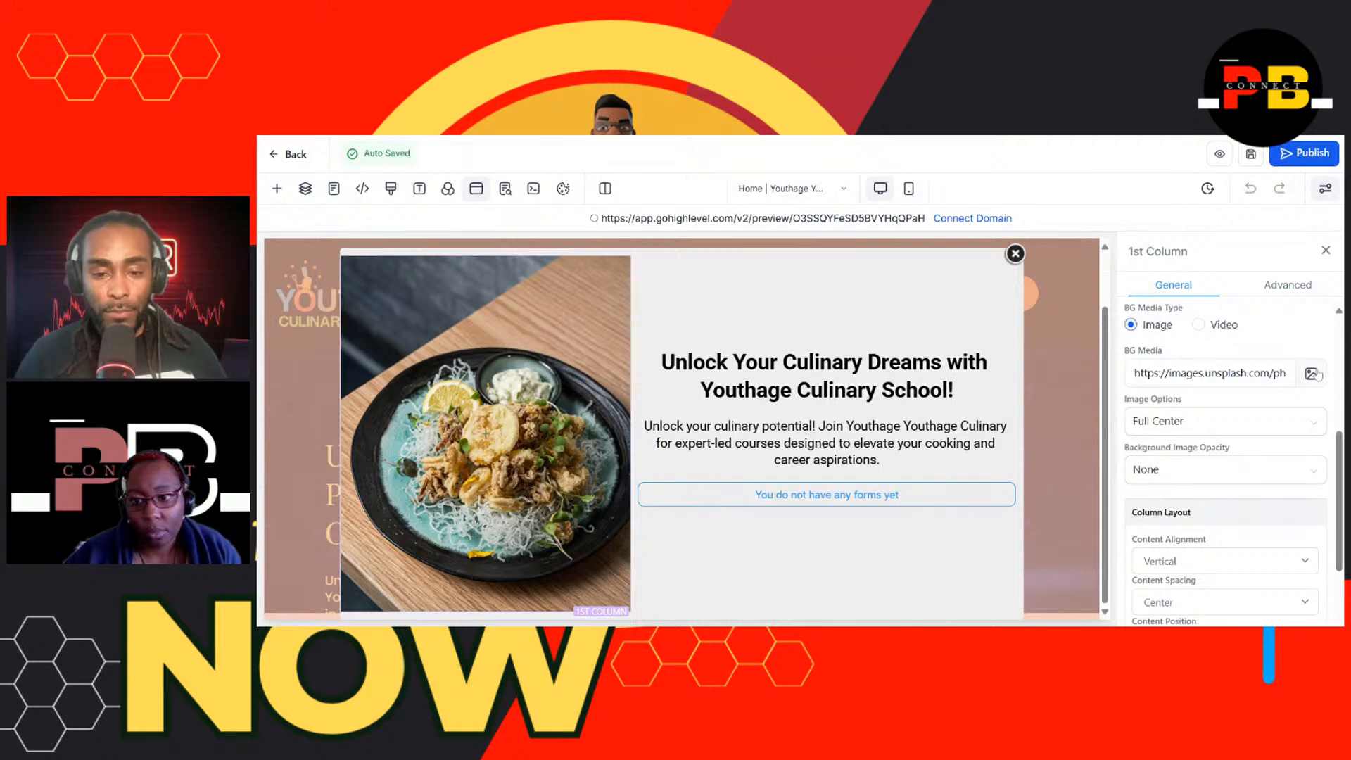
click(1313, 374)
click(420, 355)
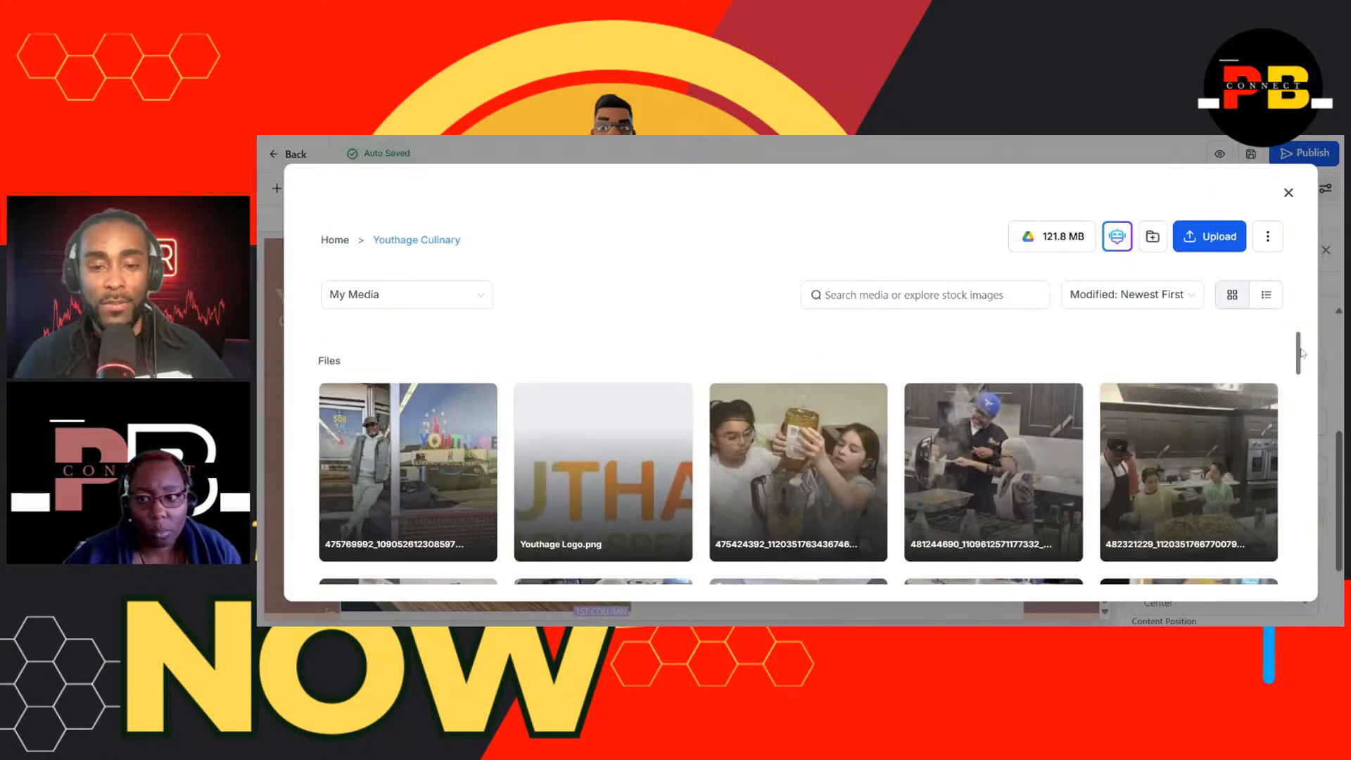
drag(1300, 352, 1323, 512)
click(1270, 500)
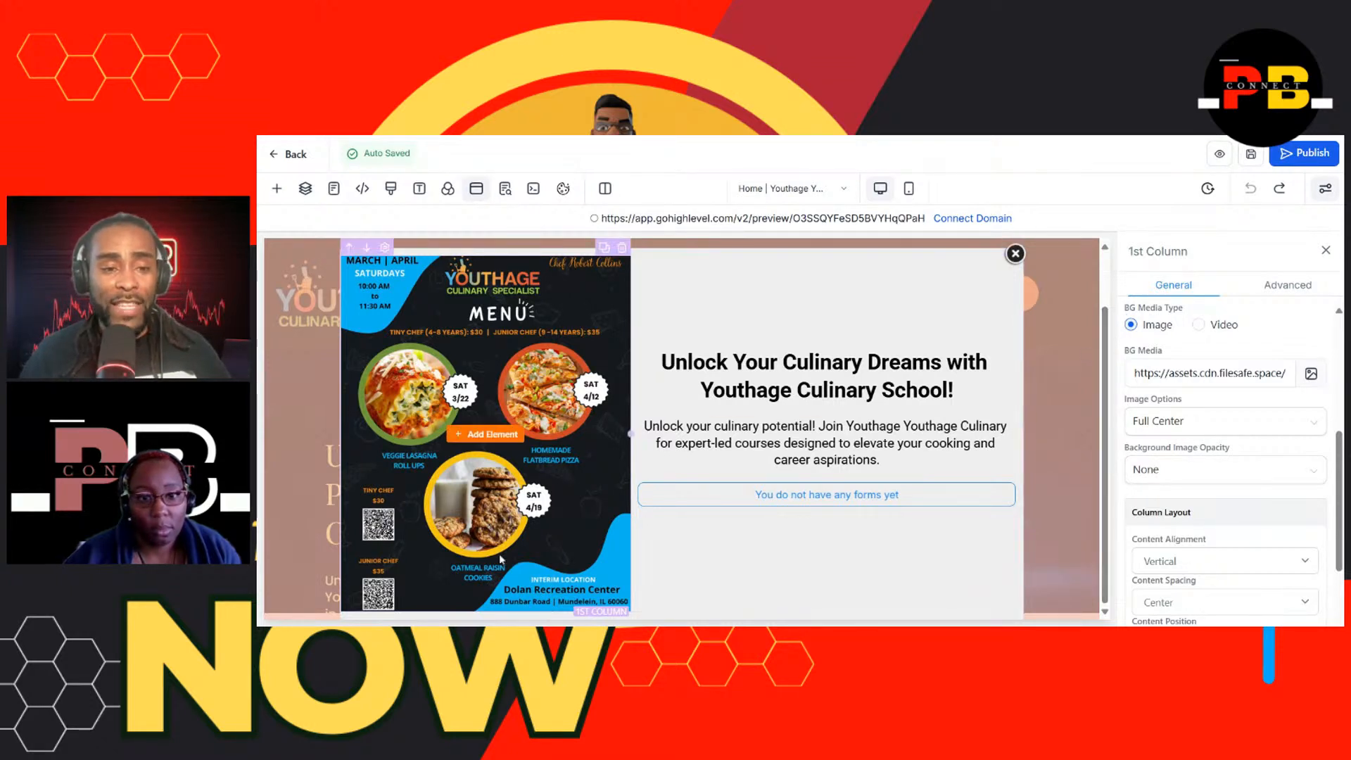
- Narrow the popup's flyer column slightly, then save the page and close the SEO Meta Data settings
drag(631, 435, 609, 430)
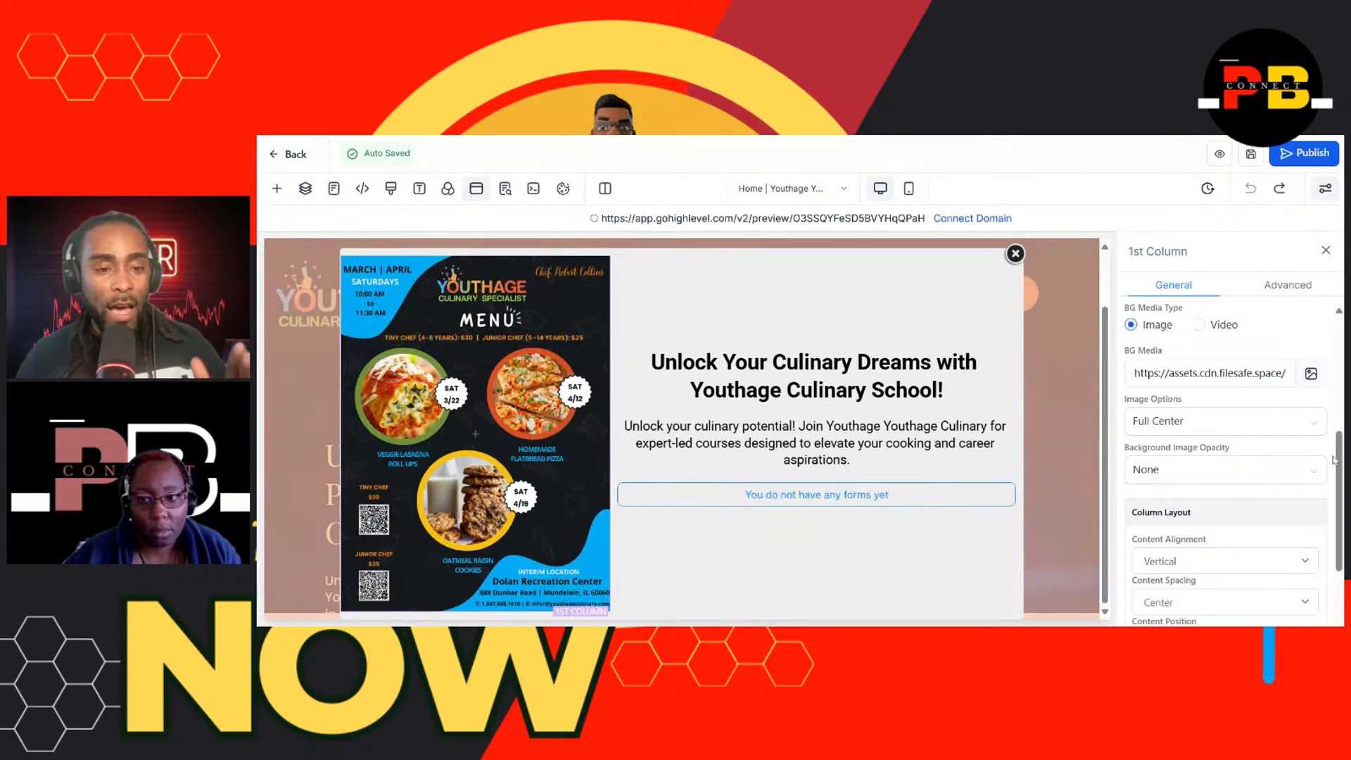
scroll(1226, 463, down, 2)
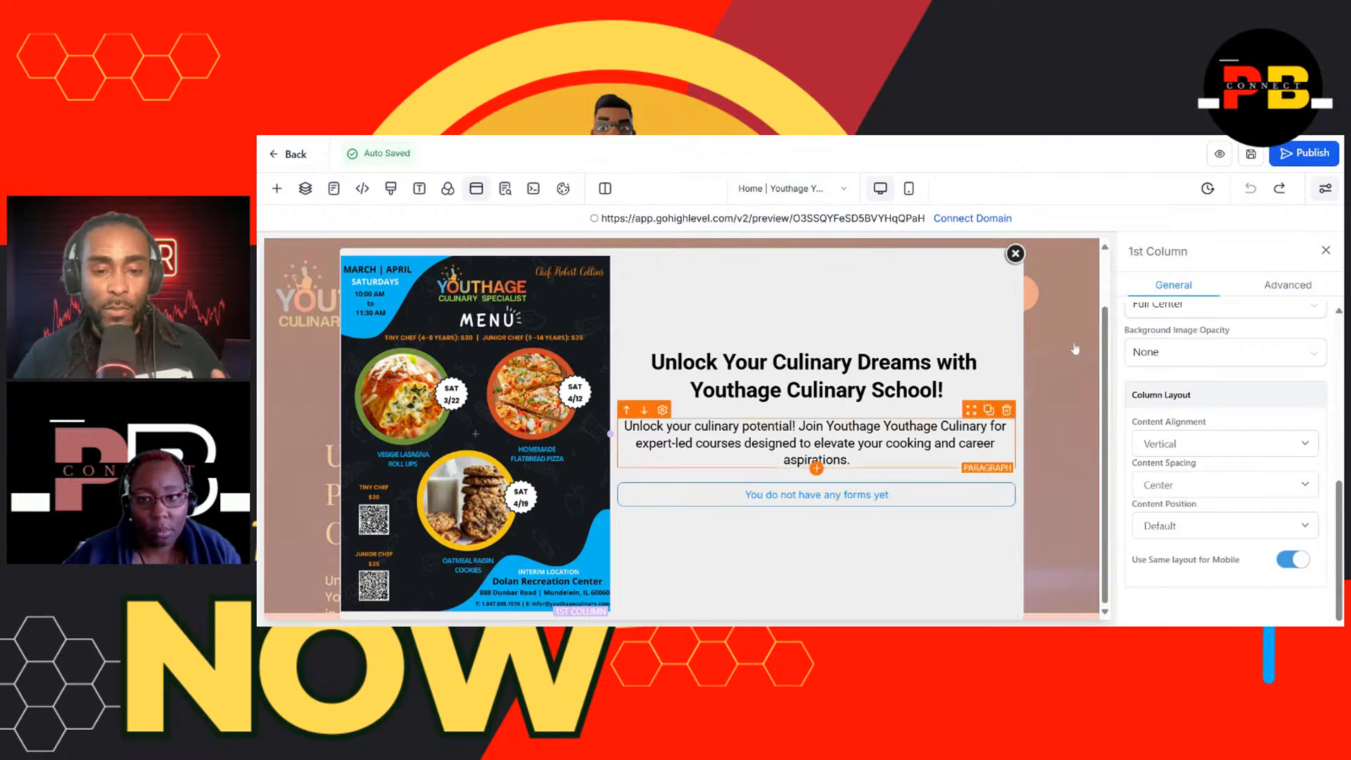
click(1251, 155)
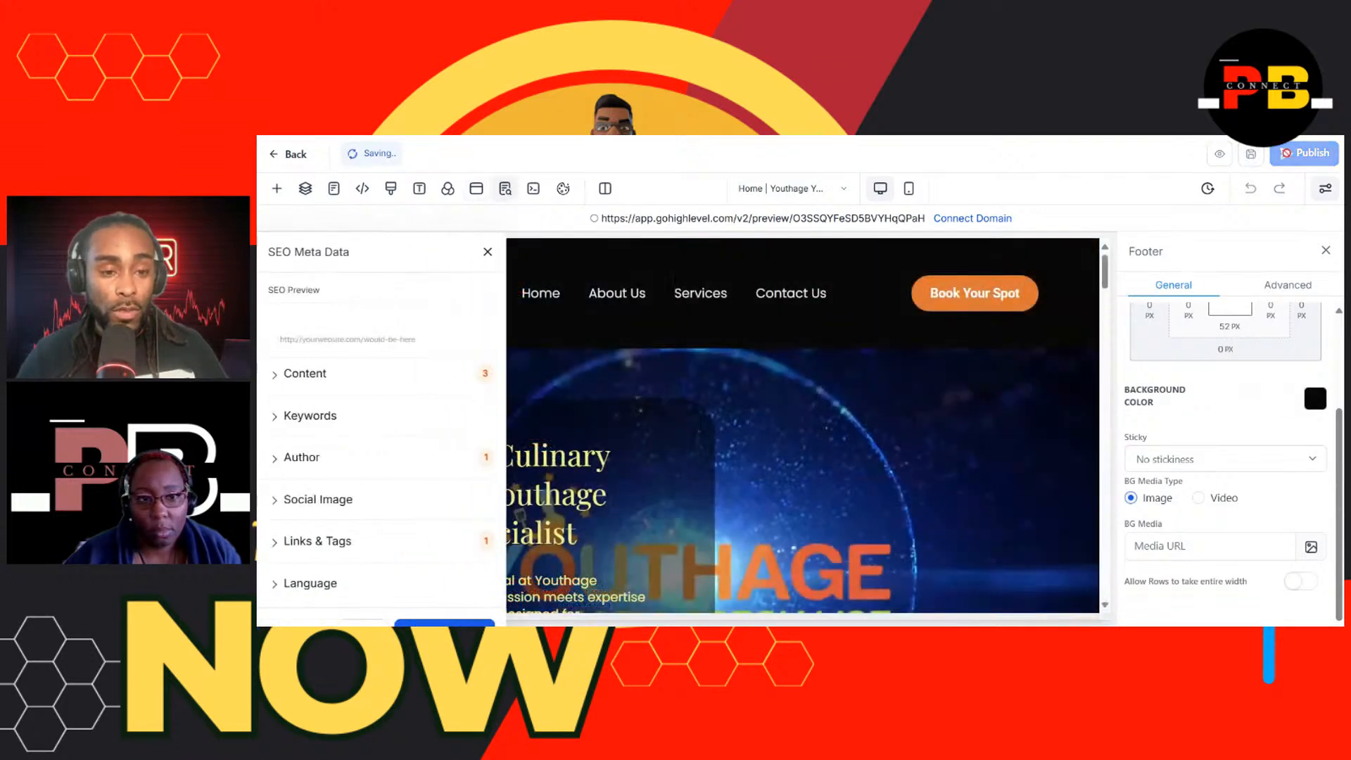
click(488, 254)
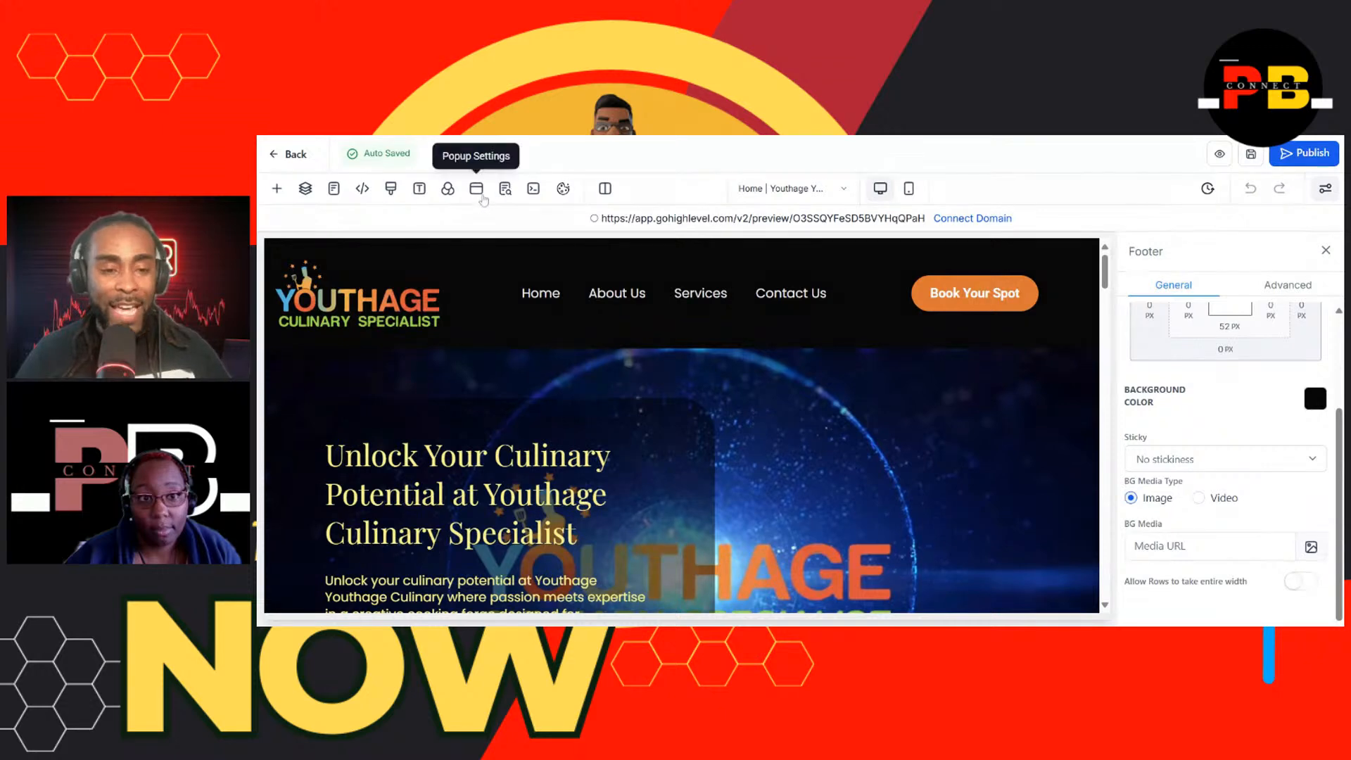
- Reopen the page's popup and view the domain selection for publishing without choosing a domain
click(476, 188)
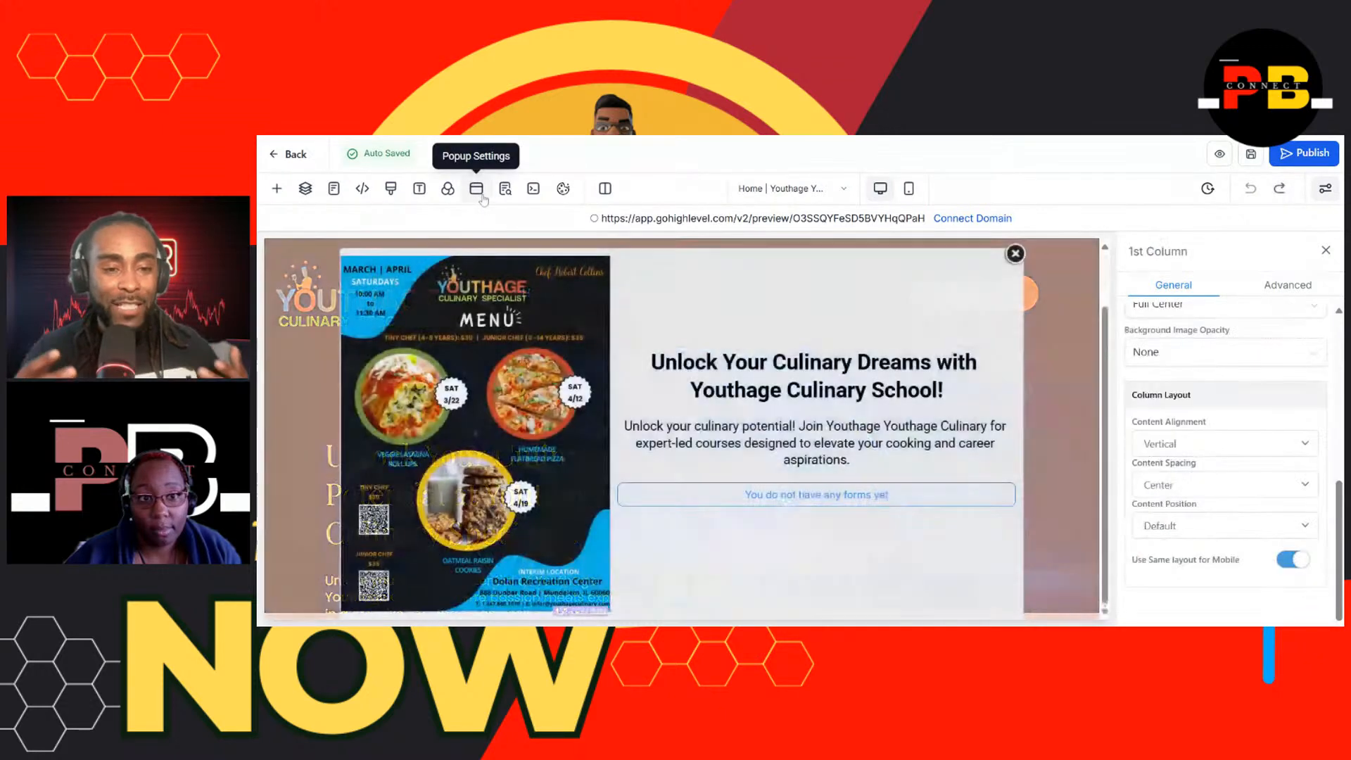
click(1300, 154)
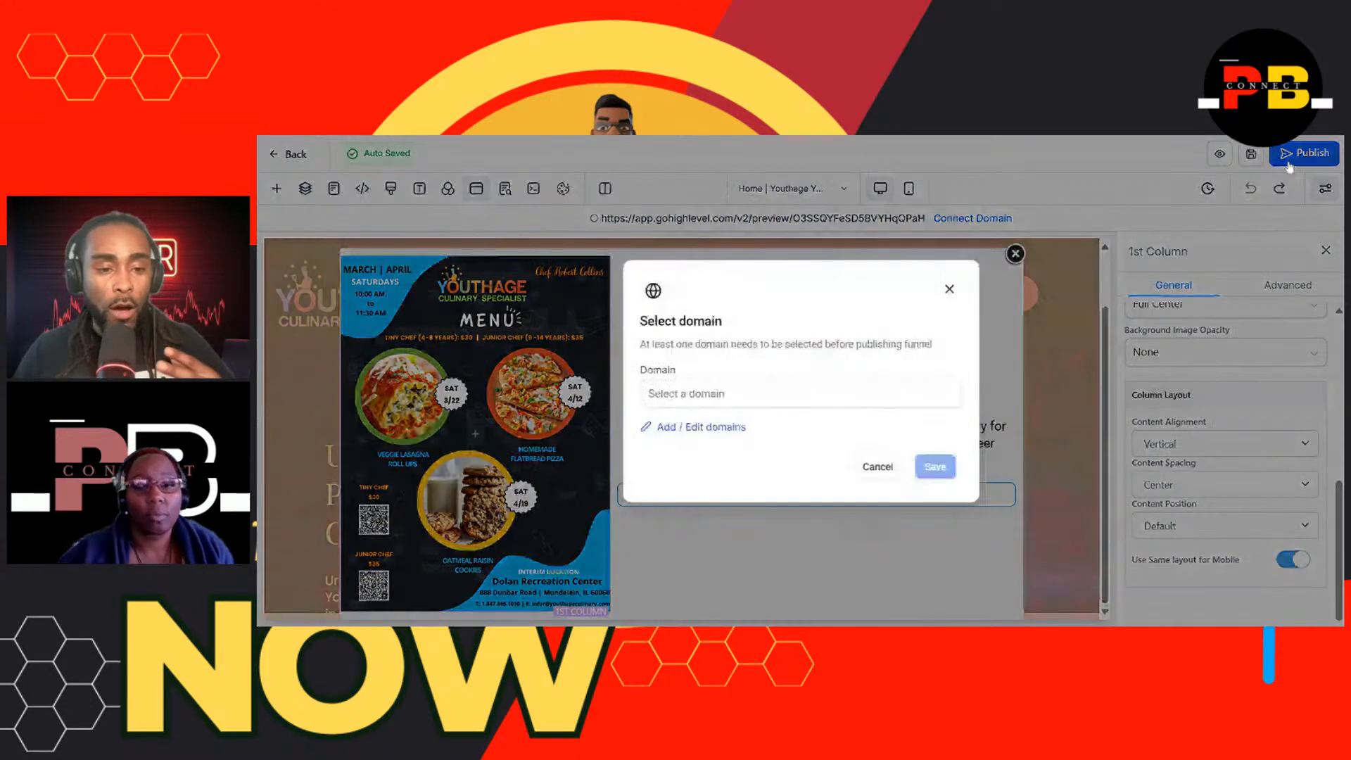
click(897, 467)
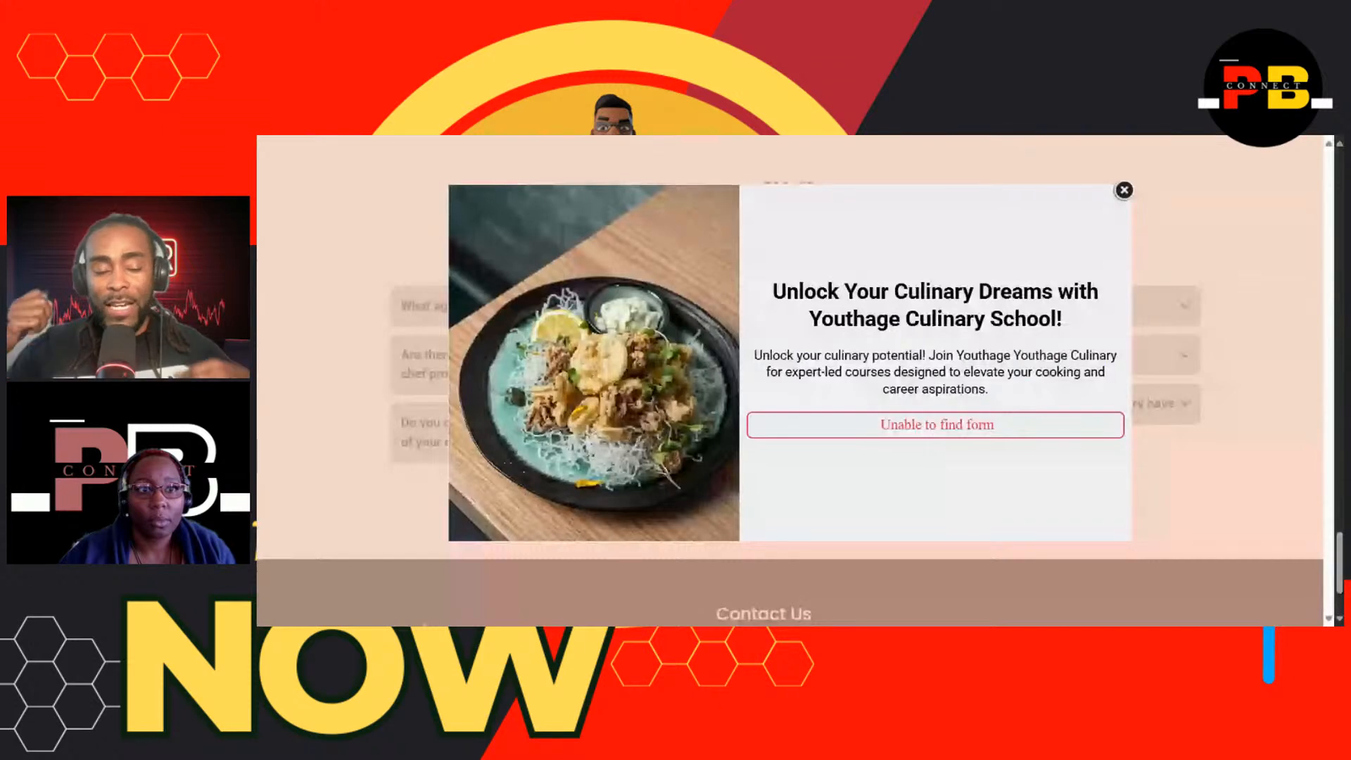
- Dismiss the popup in the page preview and return to the hero section of the home page
click(1124, 190)
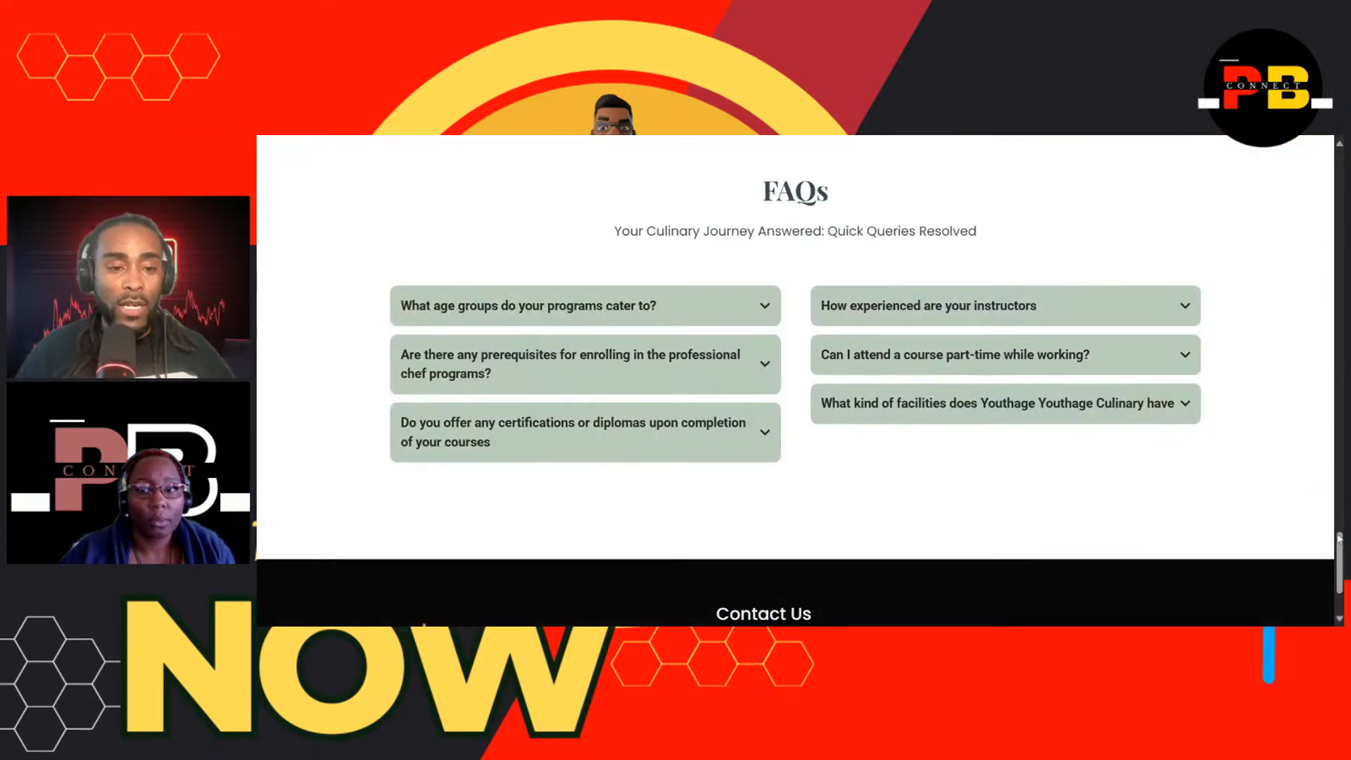
drag(1339, 557, 1318, 157)
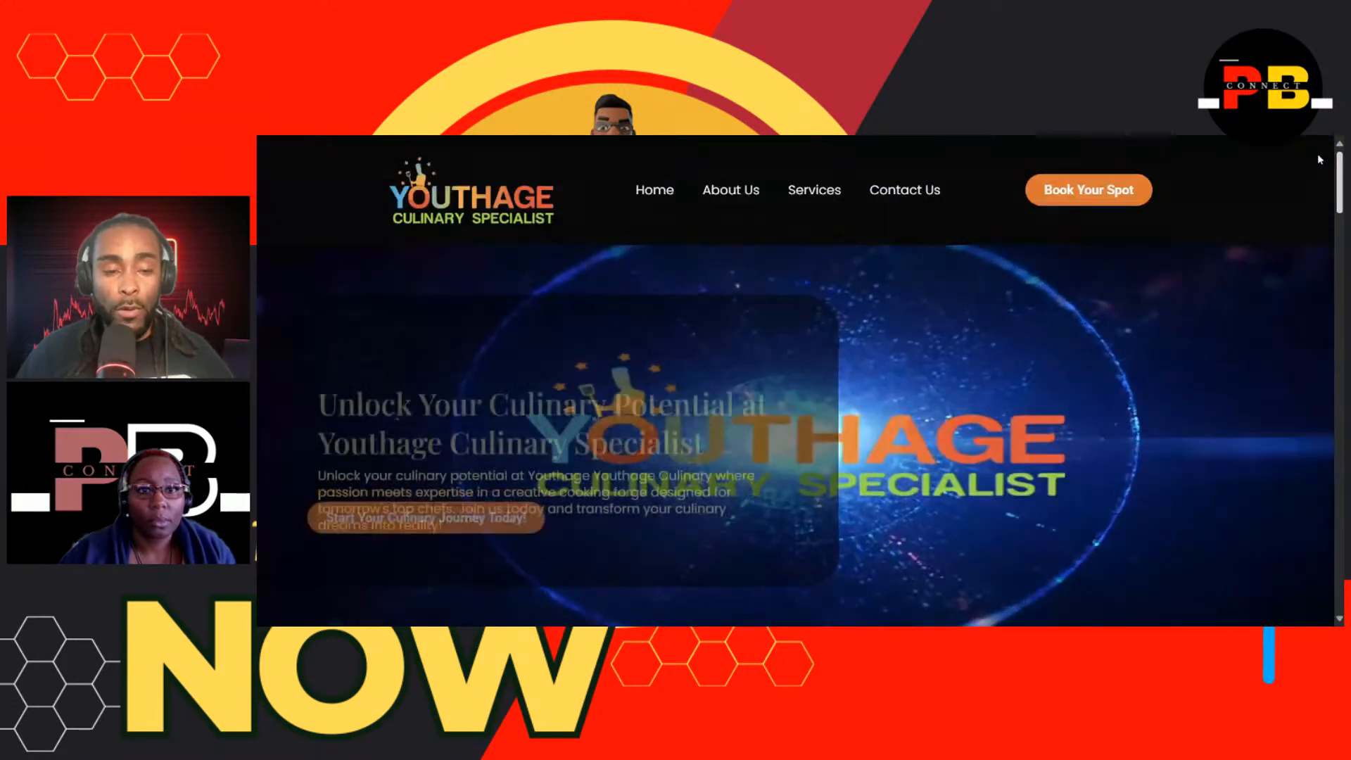
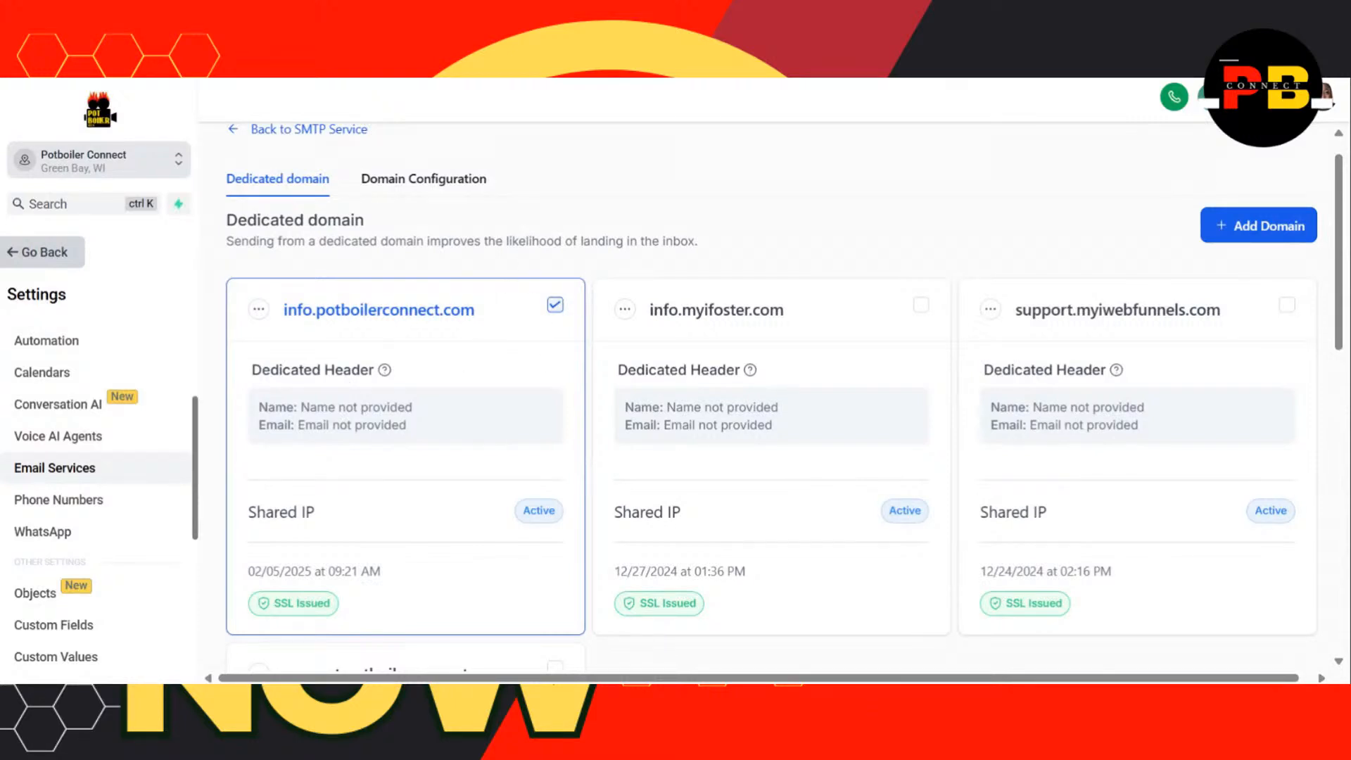
- Review the email Domain Configuration, including the Workflow Domain choices, look through the remaining settings categories, and leave the settings
click(440, 180)
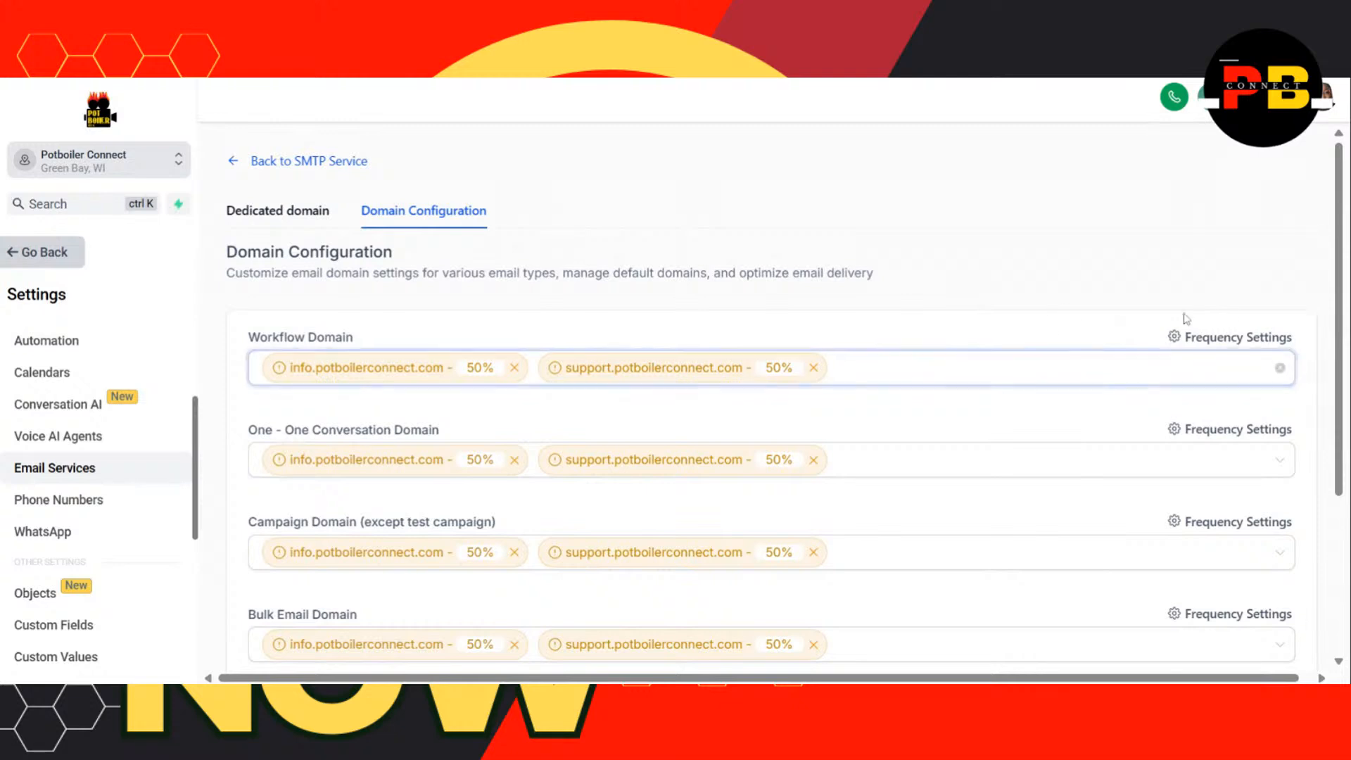
click(1218, 374)
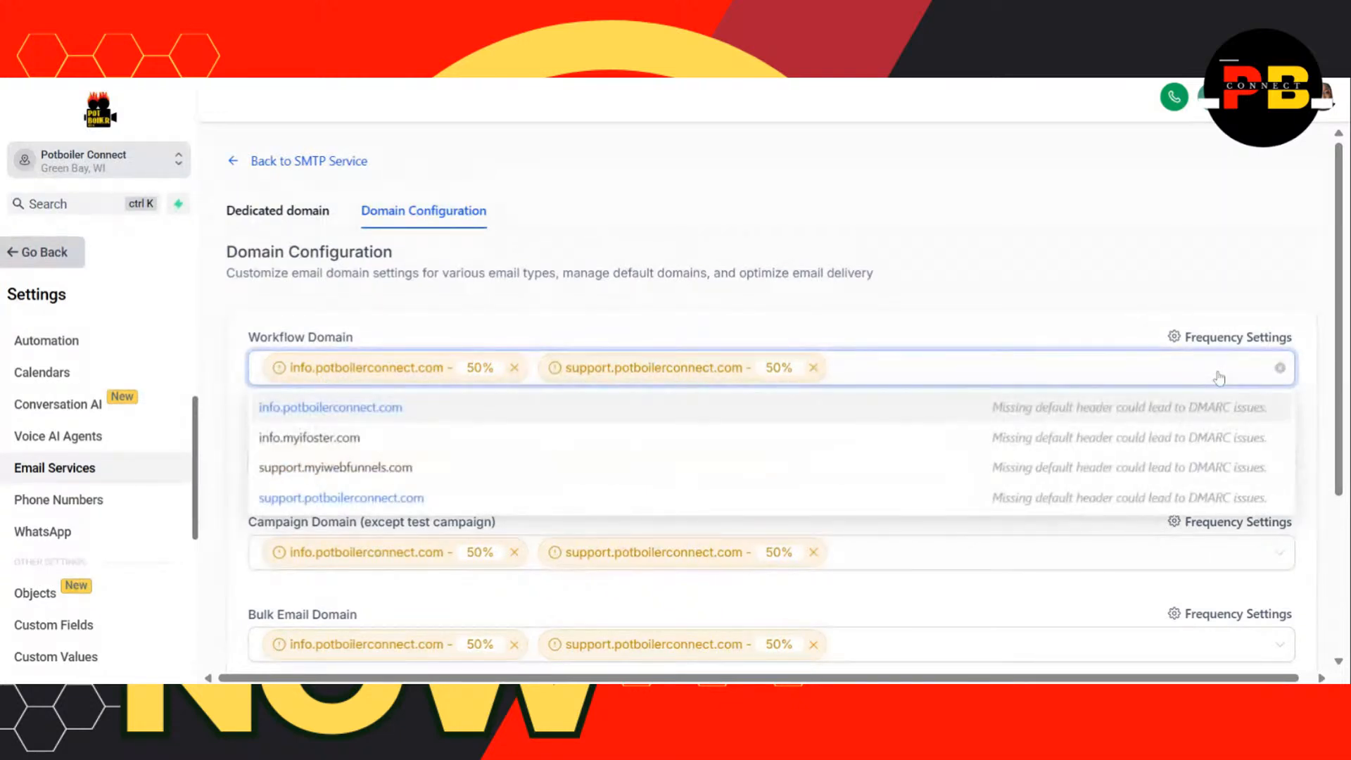
click(1214, 375)
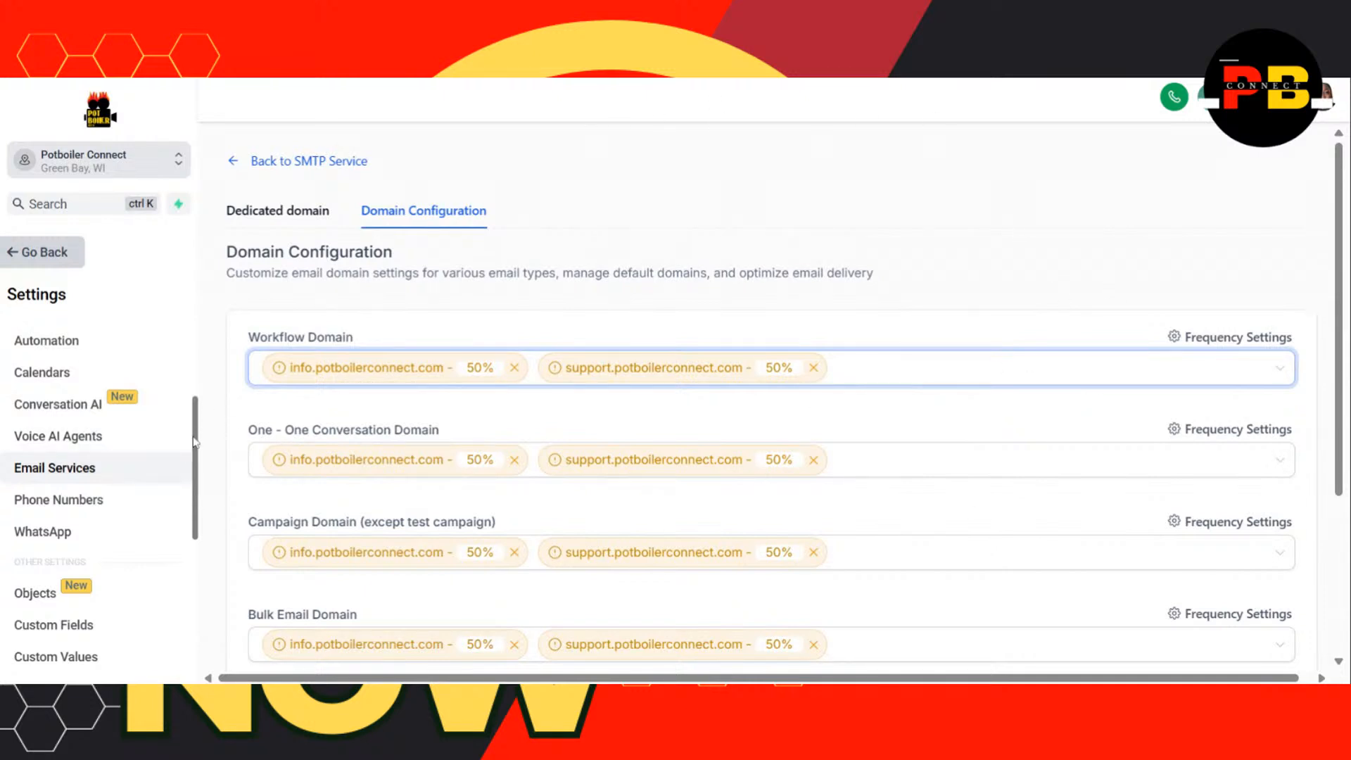
scroll(197, 422, down, 1)
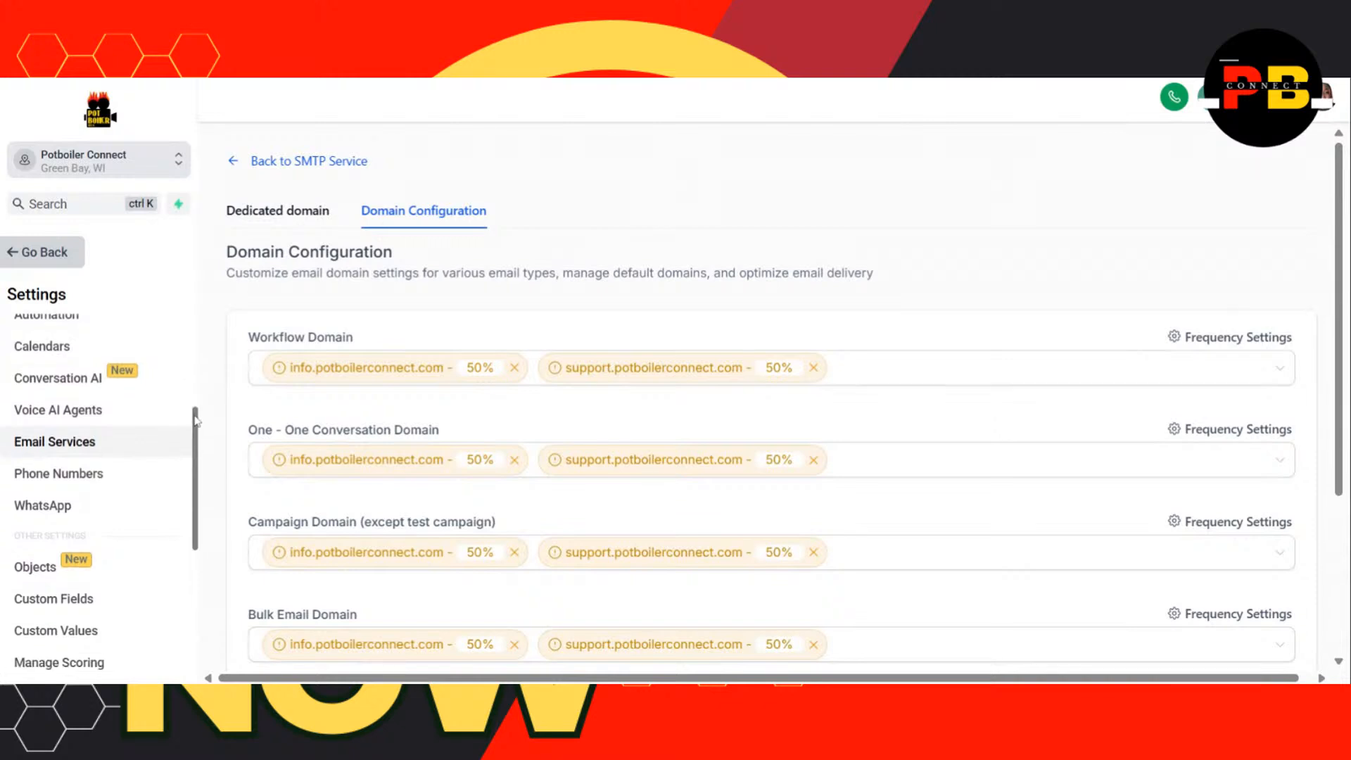
drag(196, 420, 211, 554)
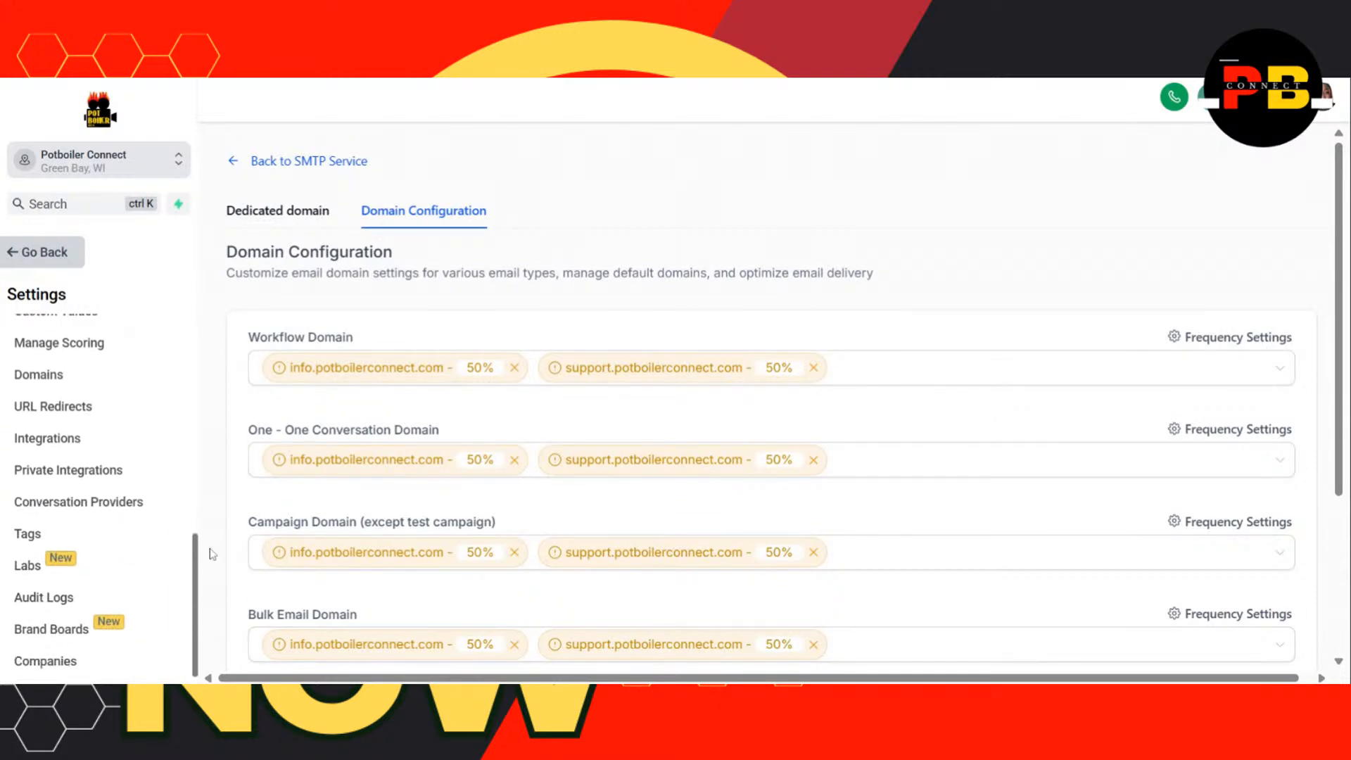
click(46, 252)
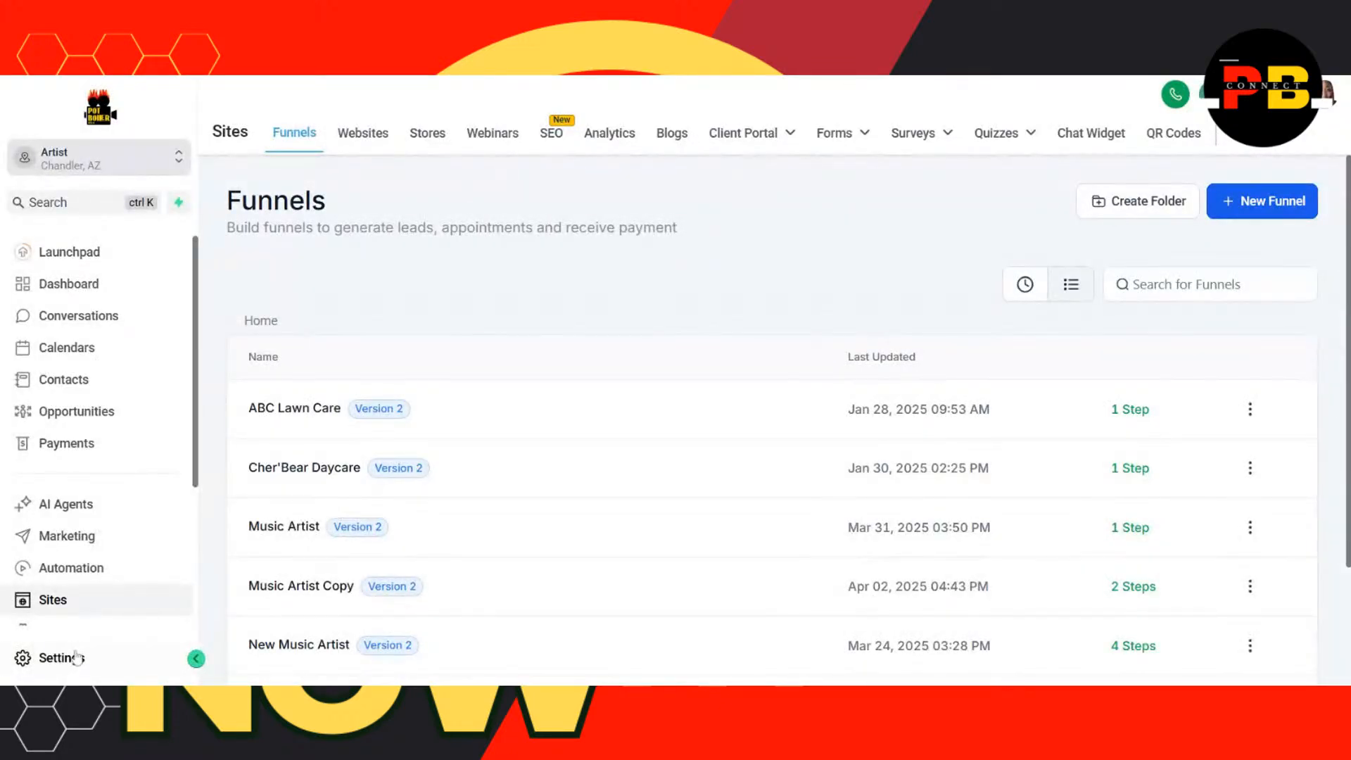
- Go to the phone number settings of the Artist account and start adding a phone number for SMS and calls
click(76, 658)
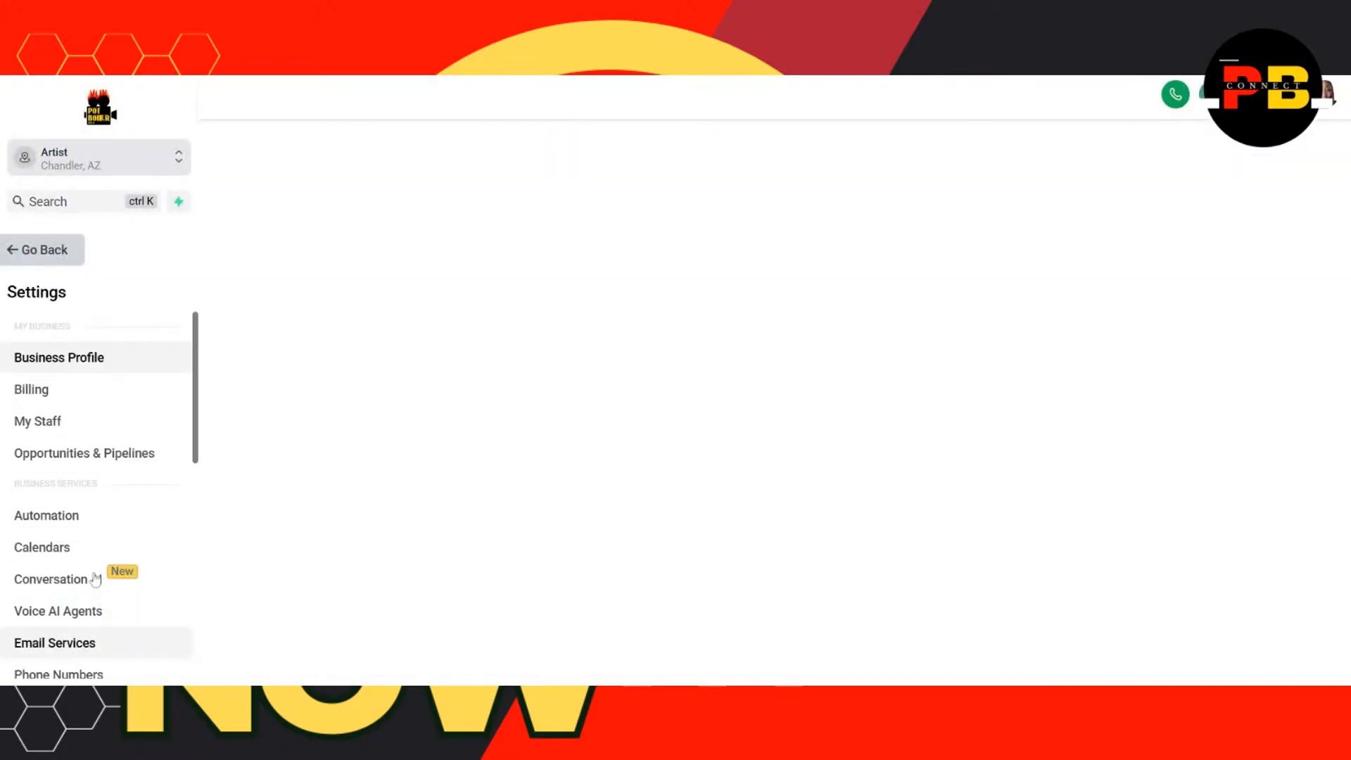
drag(193, 354, 227, 459)
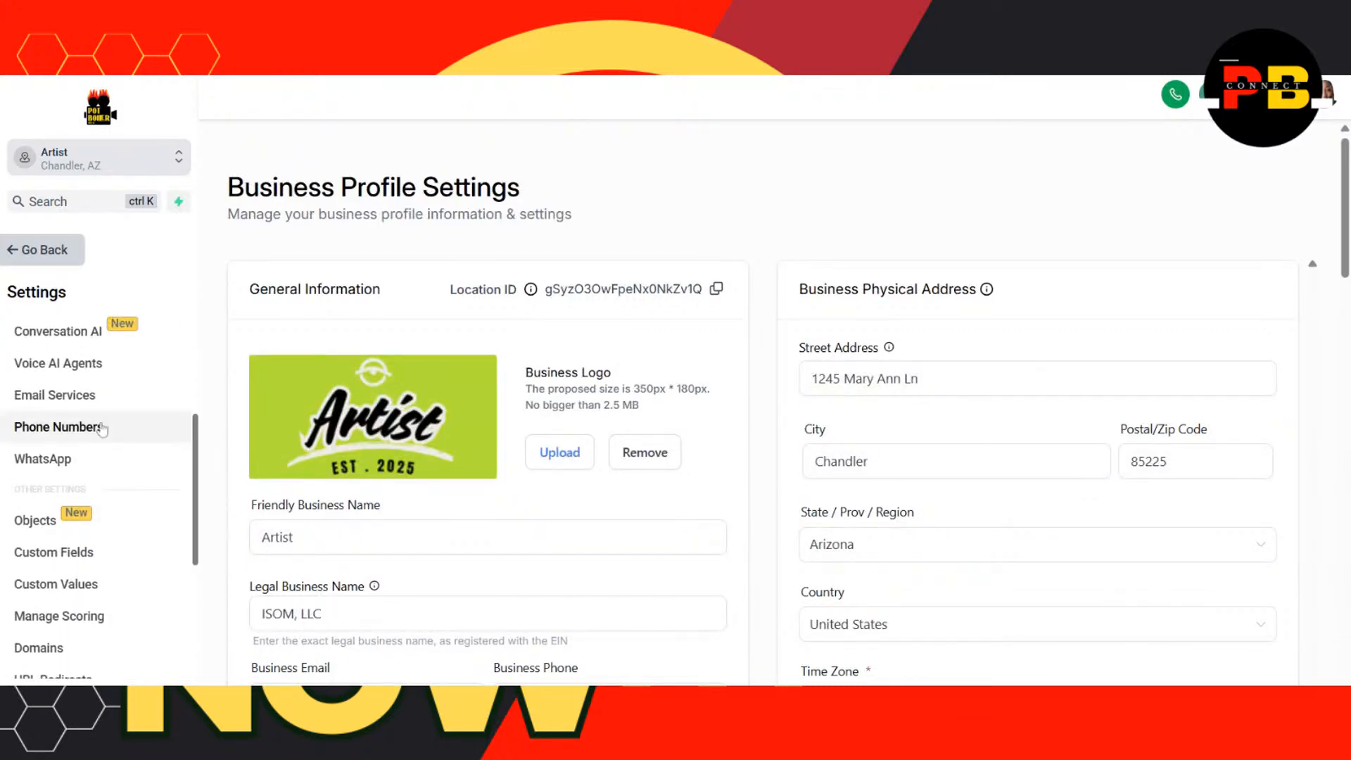
click(102, 427)
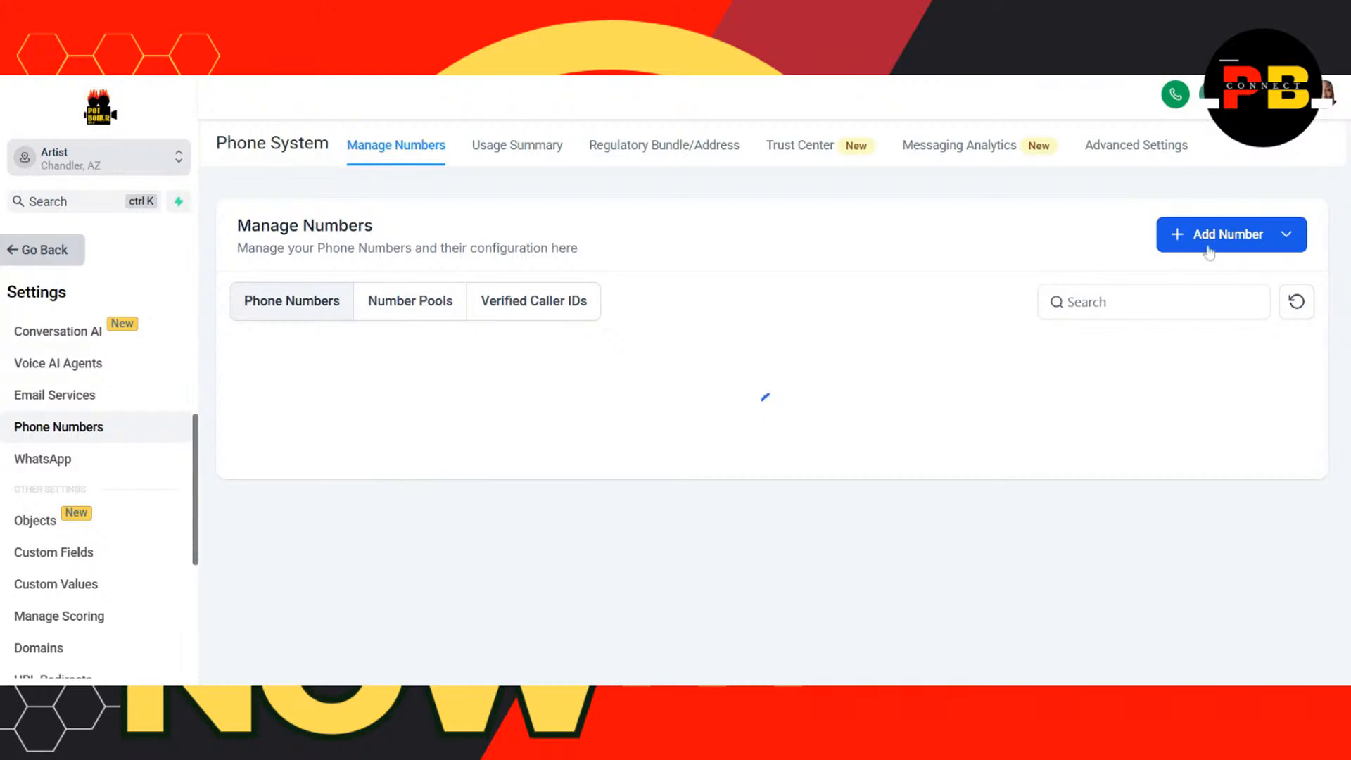
click(1209, 245)
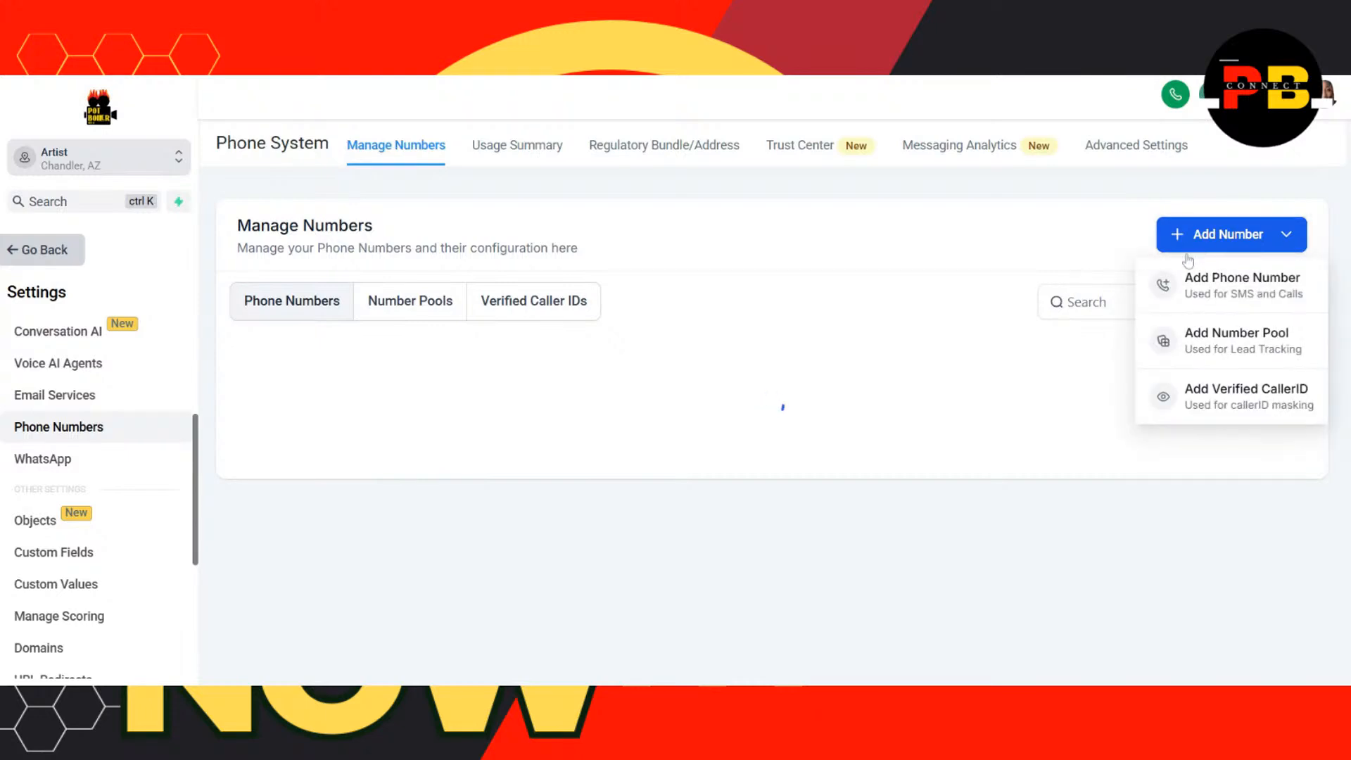
click(1196, 296)
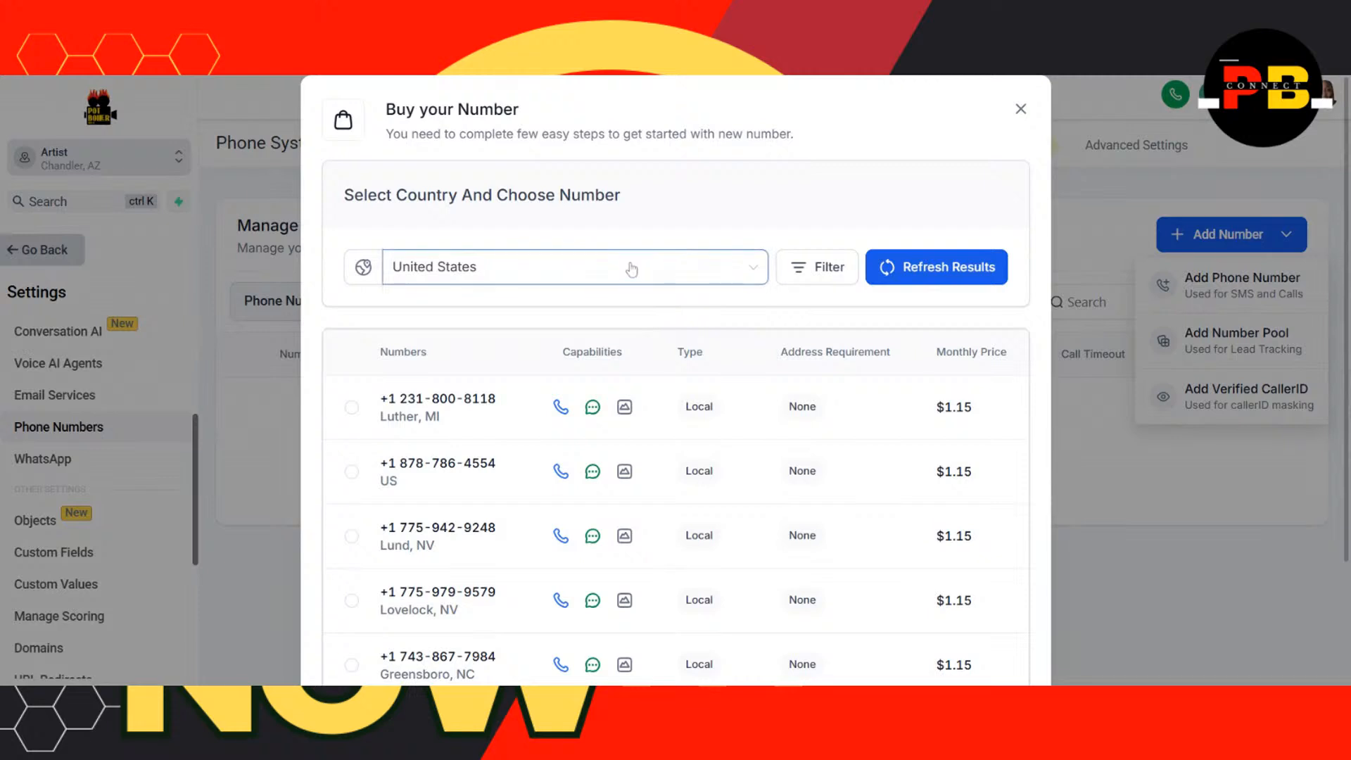
- Filter the available United States numbers by the digits 847 in any part of the number and browse the matches
click(809, 278)
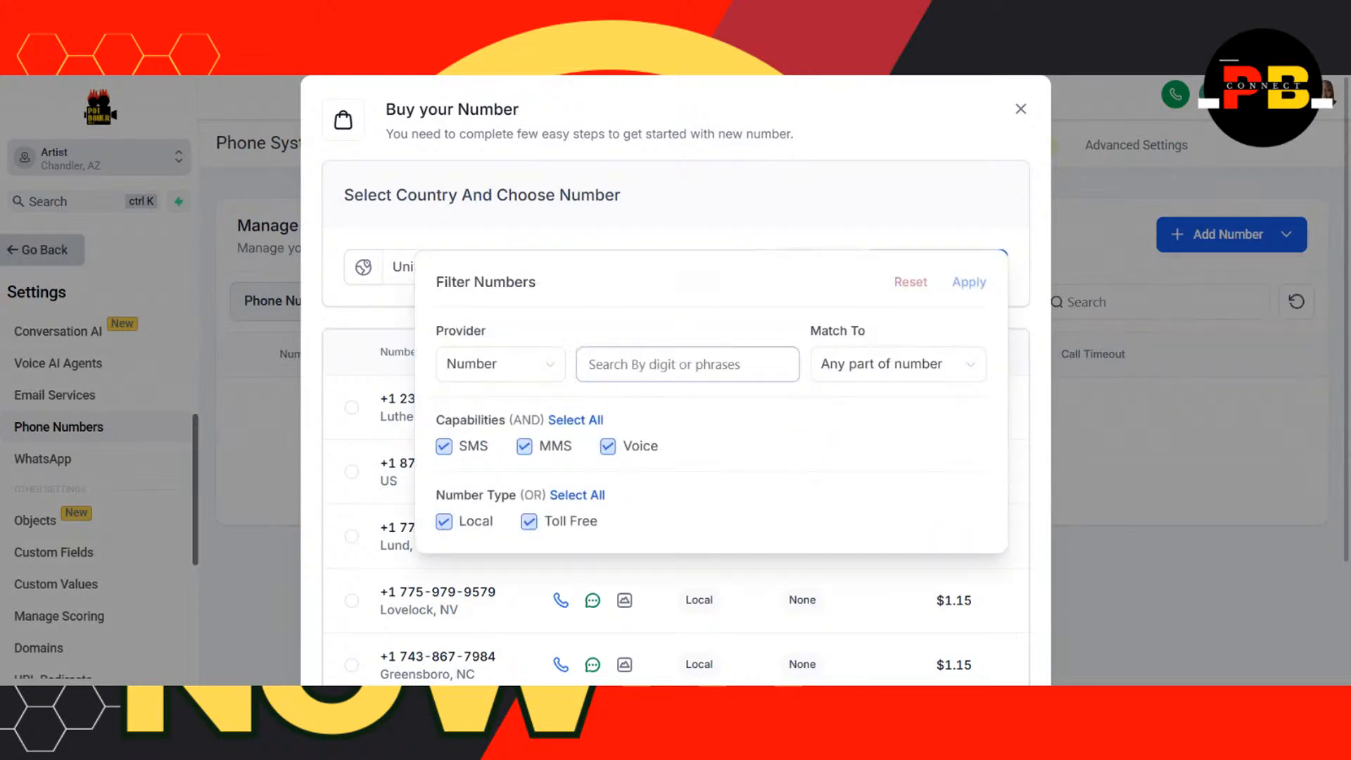
click(687, 364)
text(847)
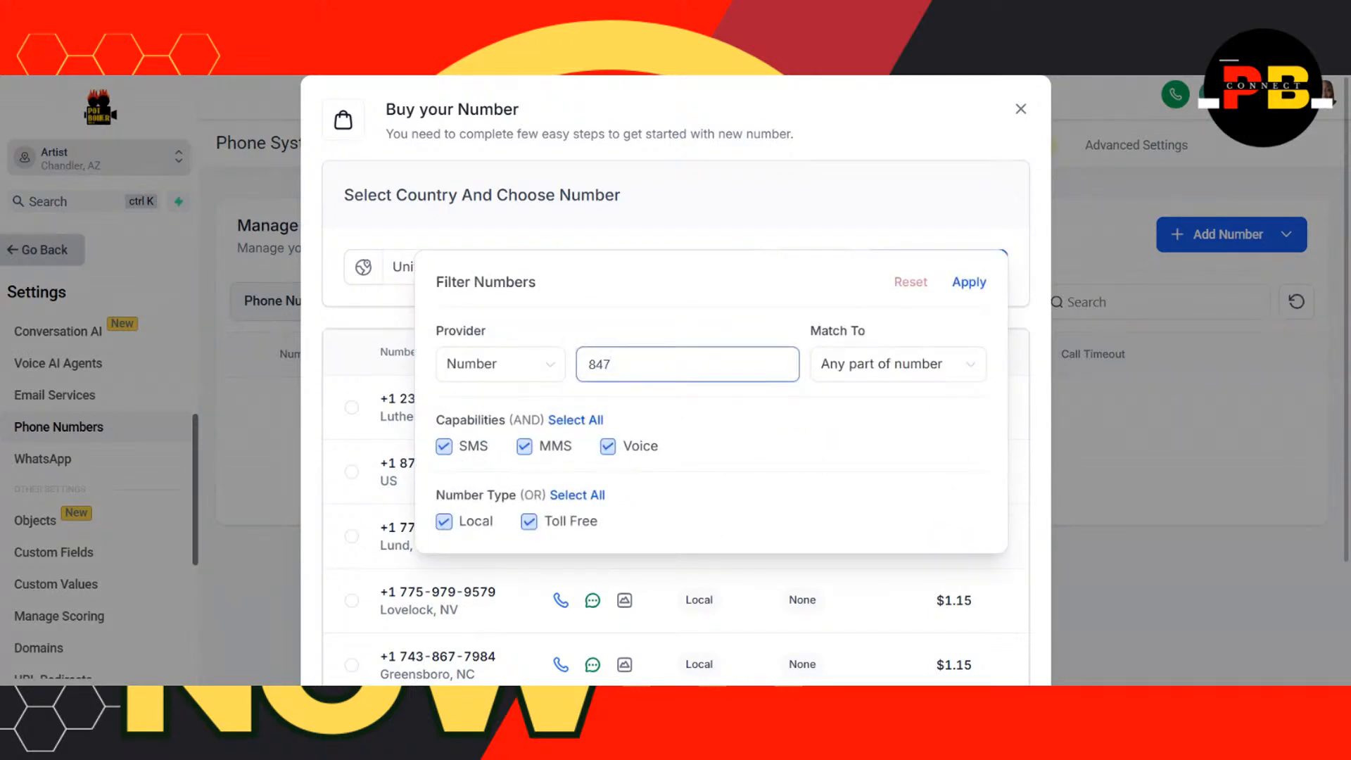
click(982, 286)
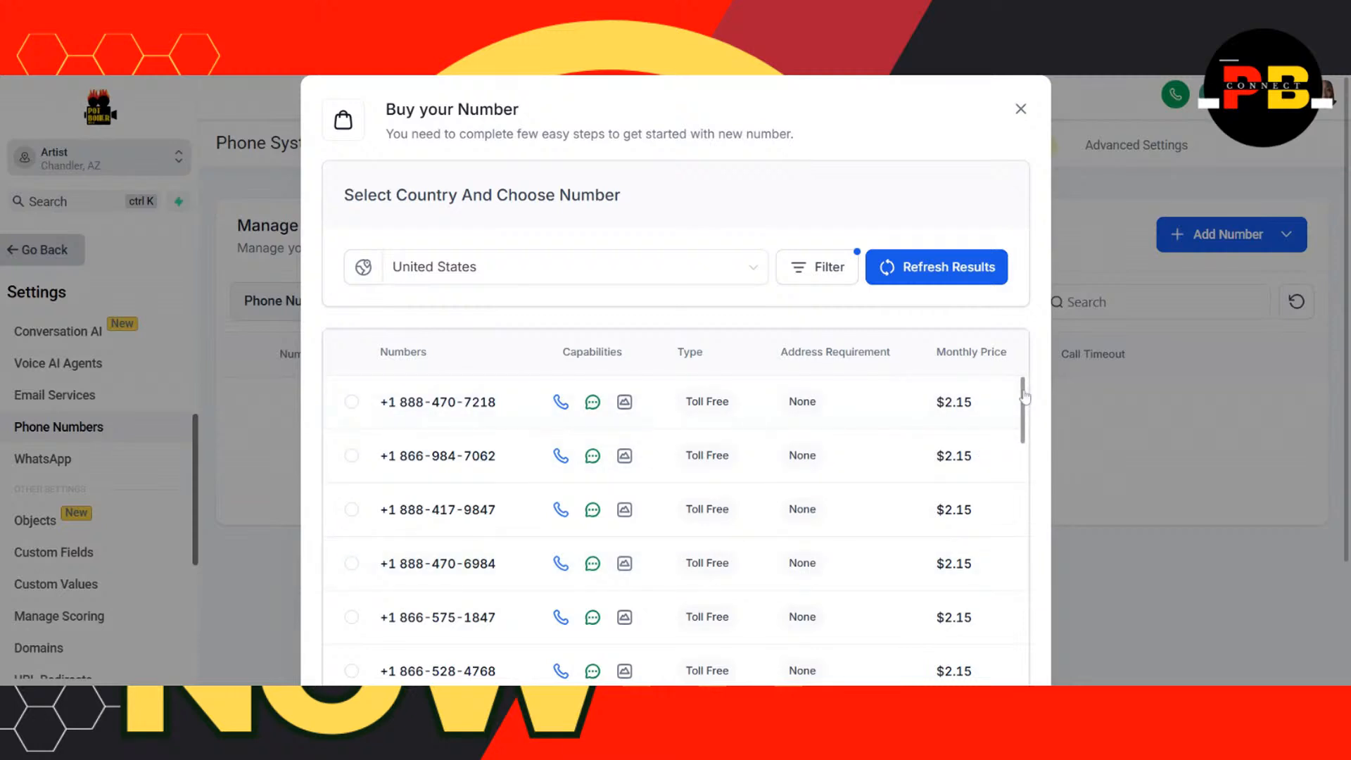
drag(1024, 396, 1036, 524)
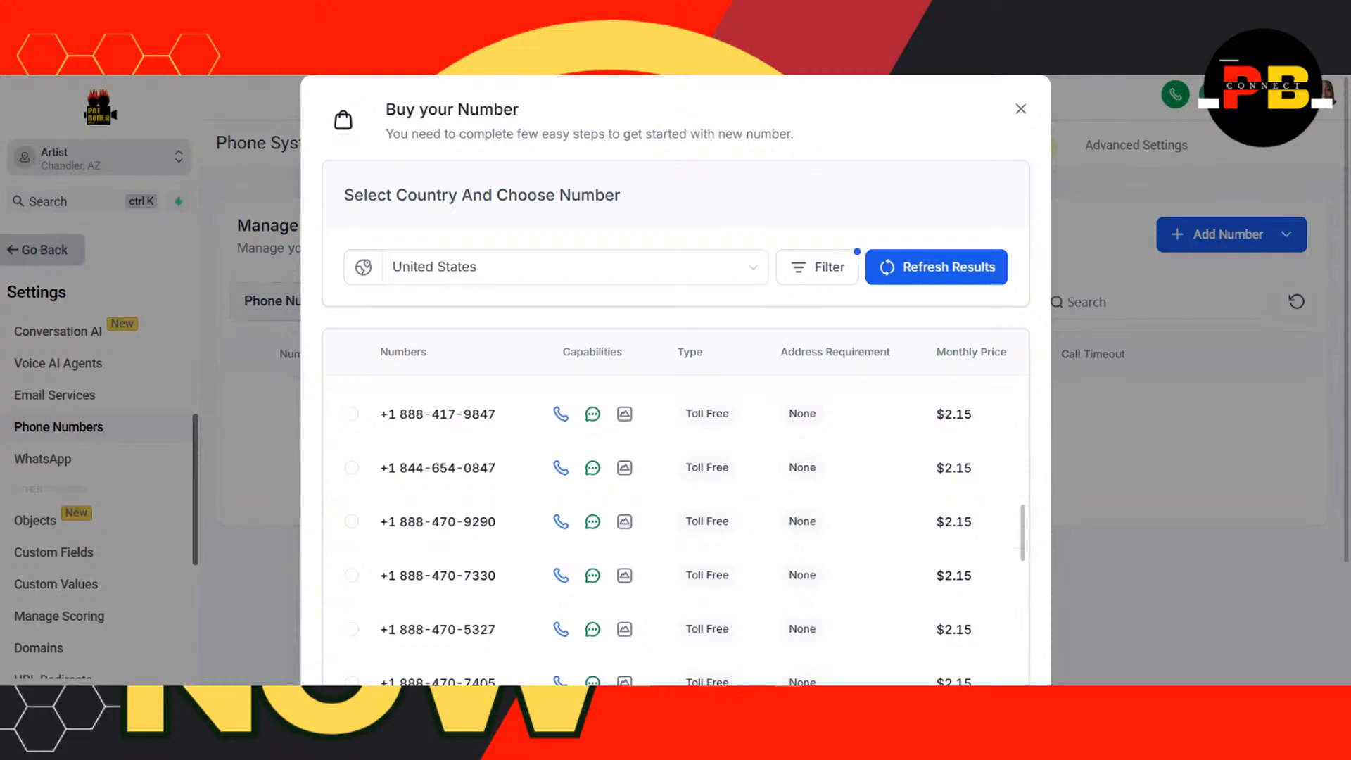
- Browse the rest of the matching toll-free and local numbers with their prices, and close the number purchase without choosing one
drag(1023, 533, 1022, 670)
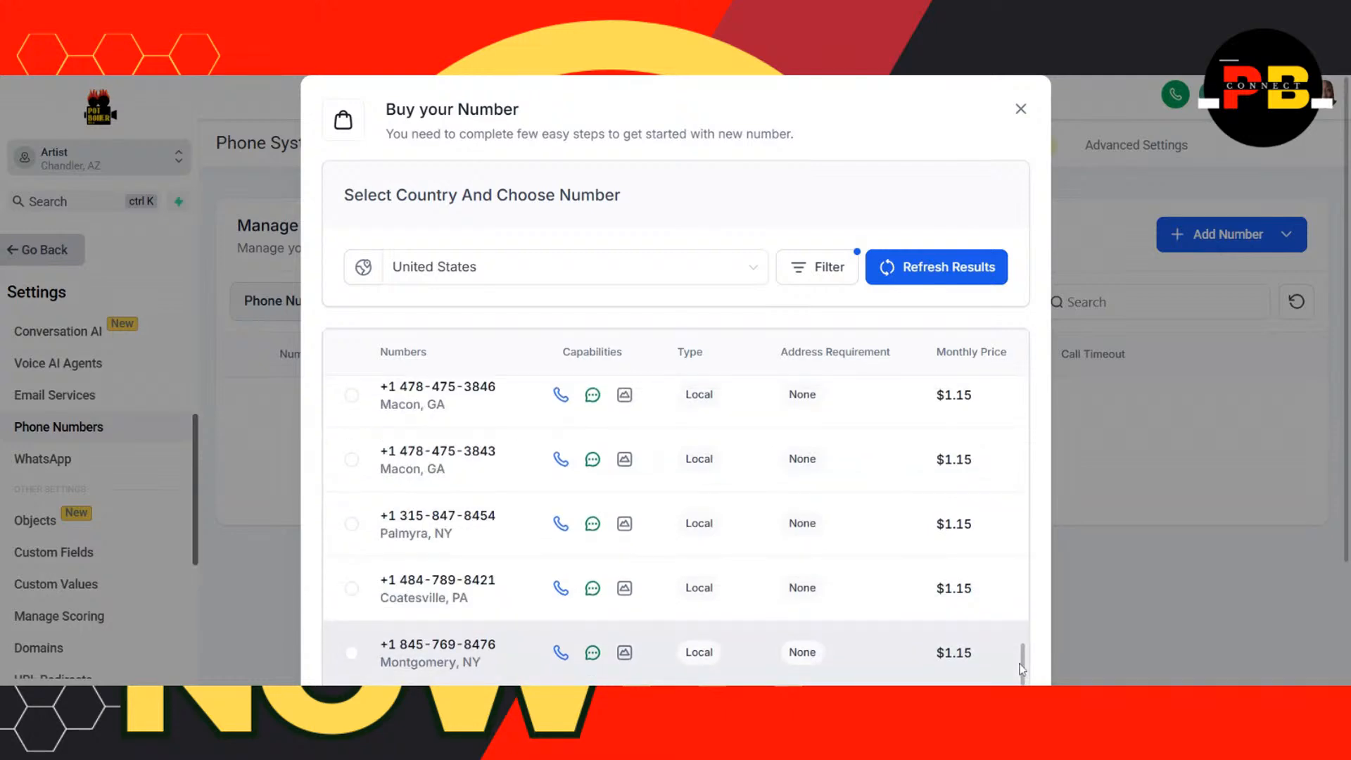
scroll(675, 642, down, 1)
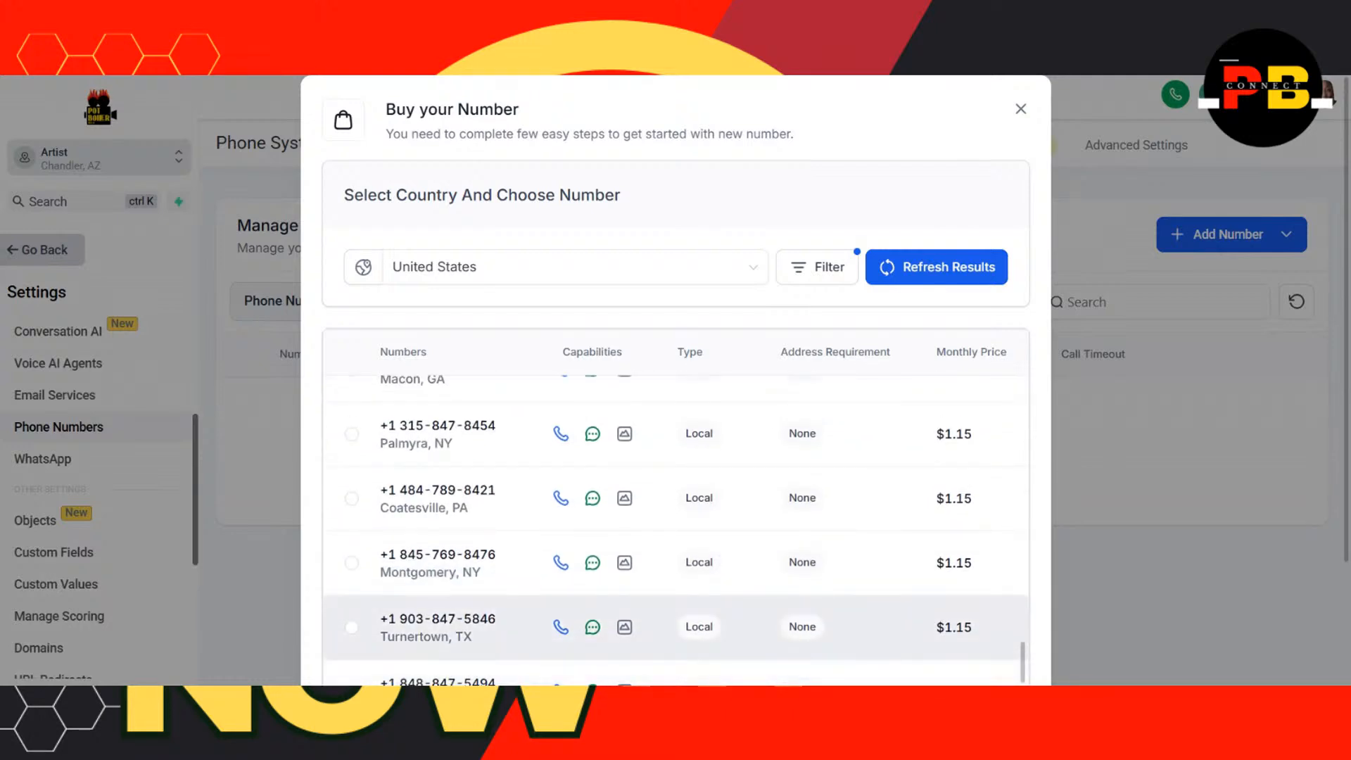
drag(1024, 658, 1030, 580)
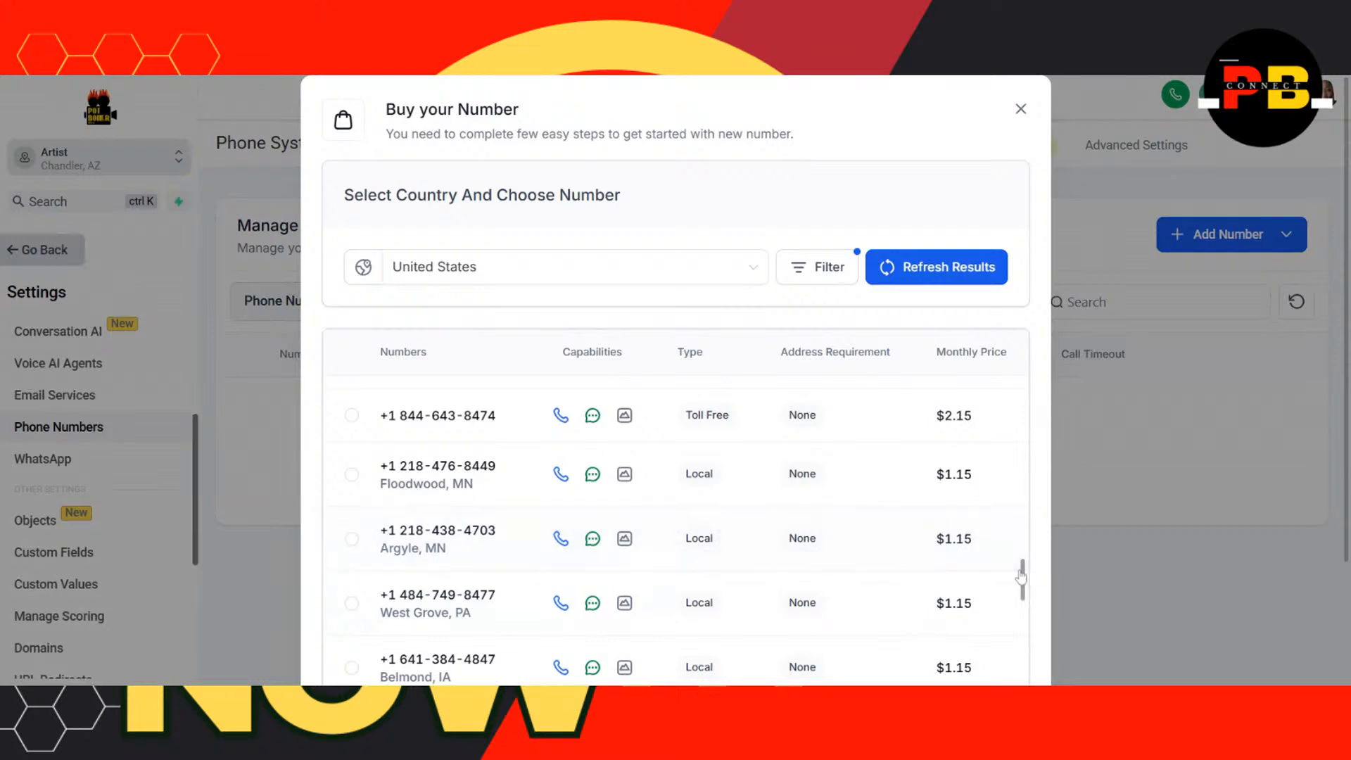
drag(1025, 577, 1024, 697)
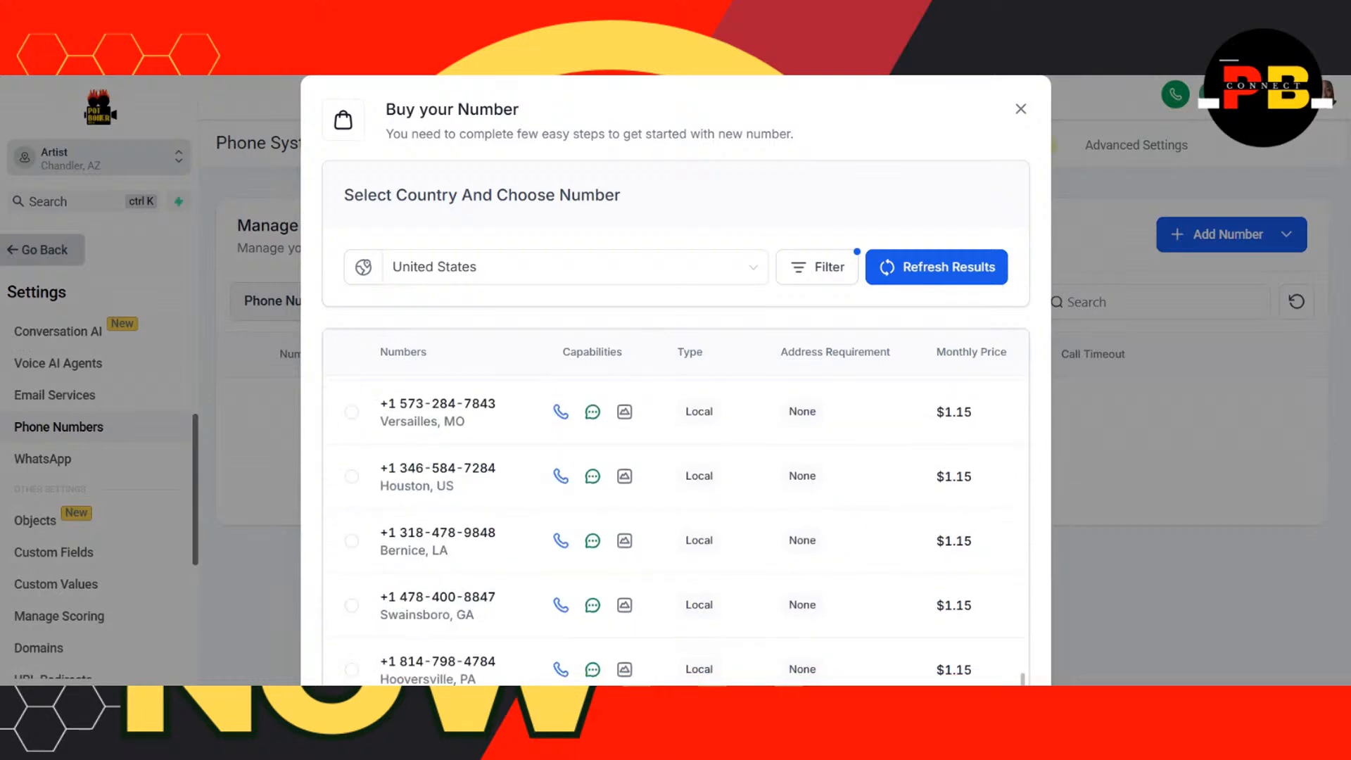
drag(1024, 698, 1024, 693)
scroll(676, 535, down, 2)
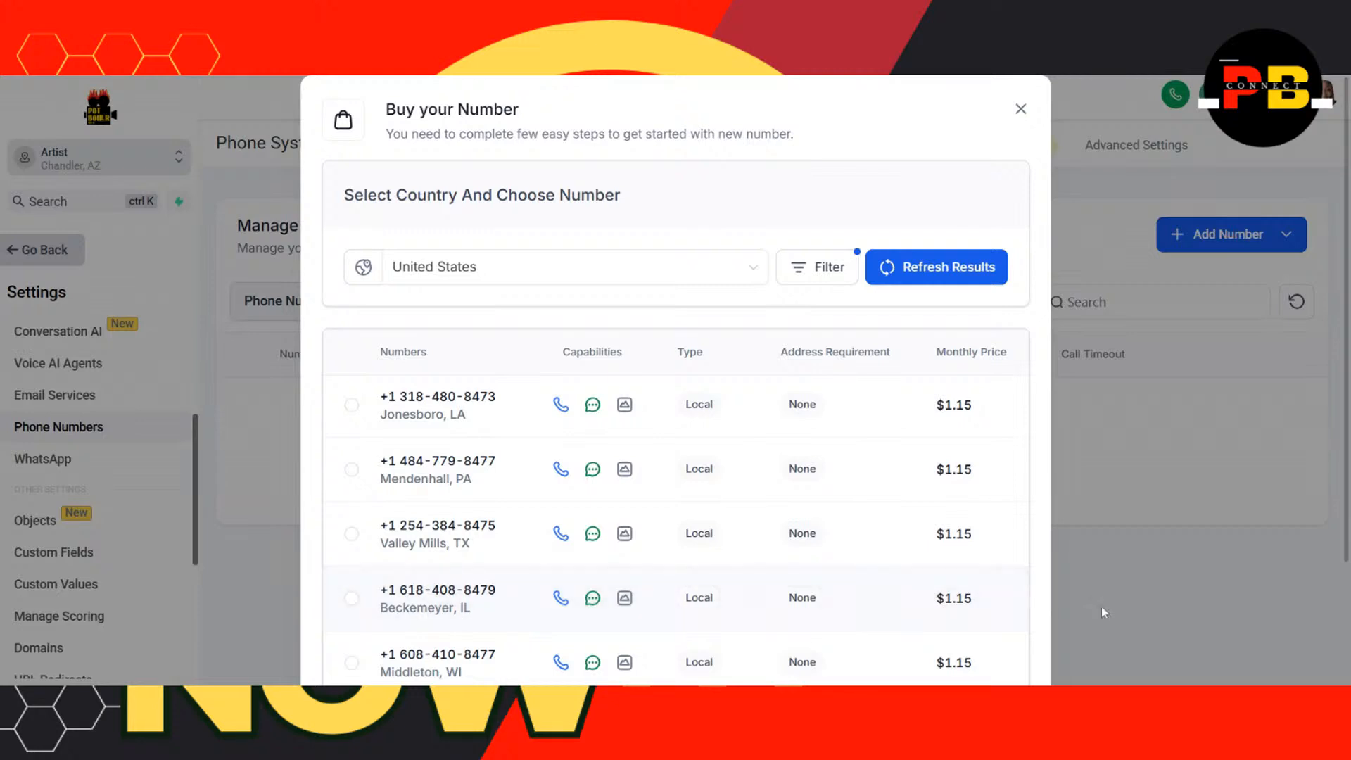
scroll(915, 492, down, 1)
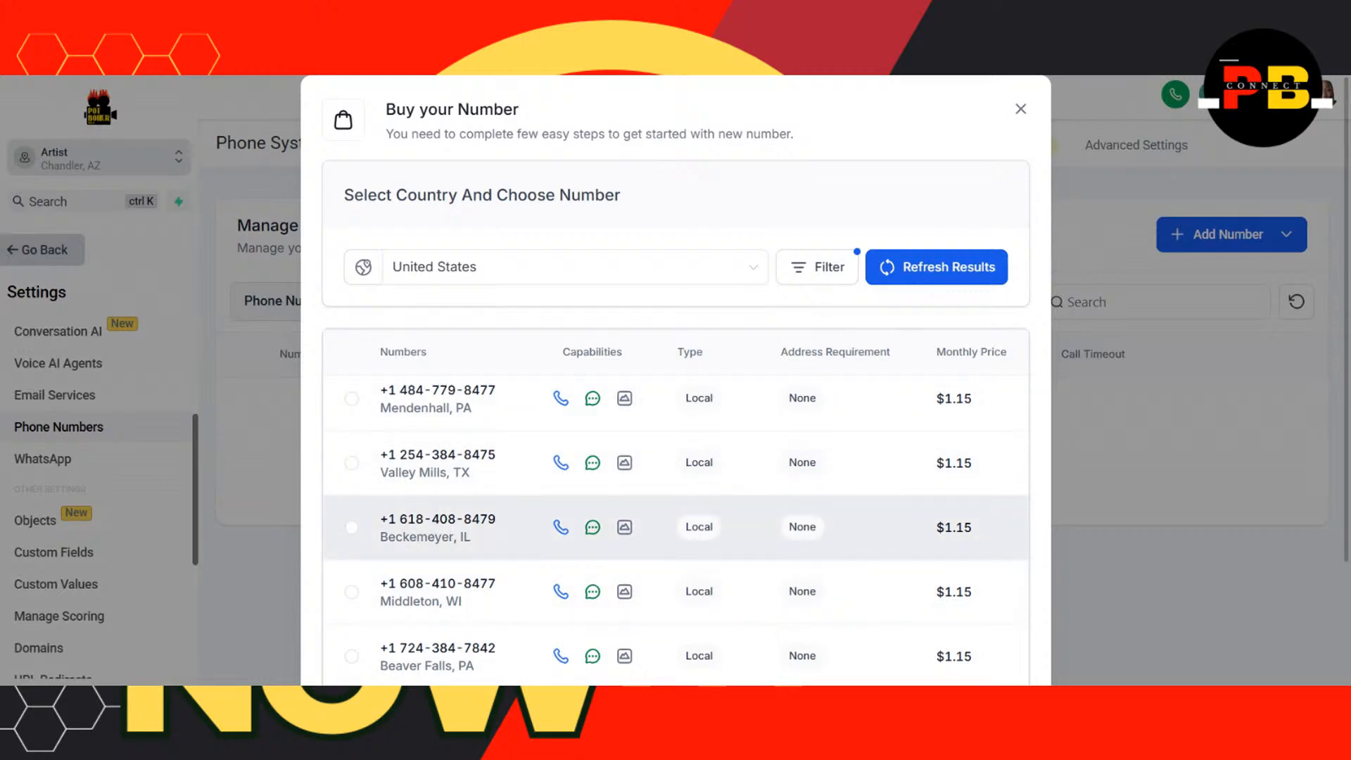
click(1021, 110)
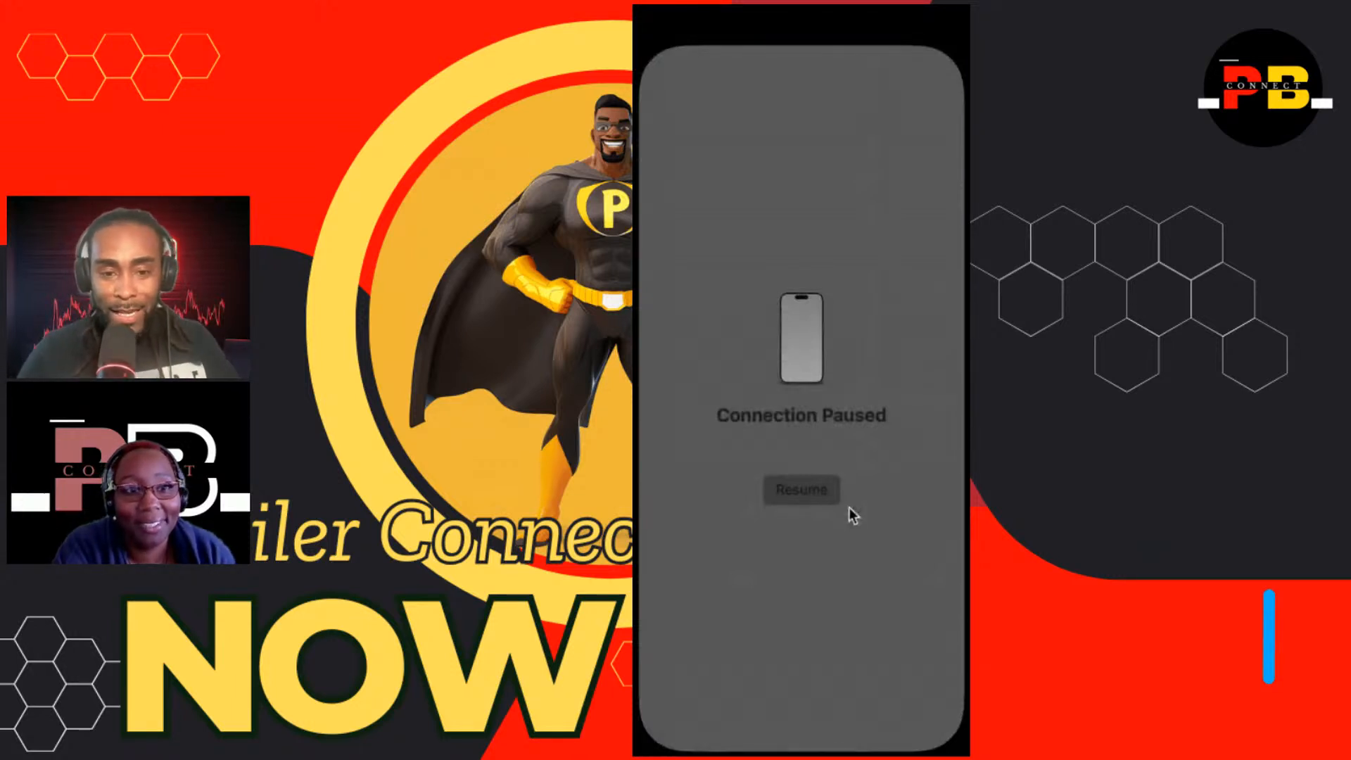
- Resume the paused phone connection, switch the Potboiler Connect mobile app to the Artist location in Chandler, and leave Point of Sale
click(812, 493)
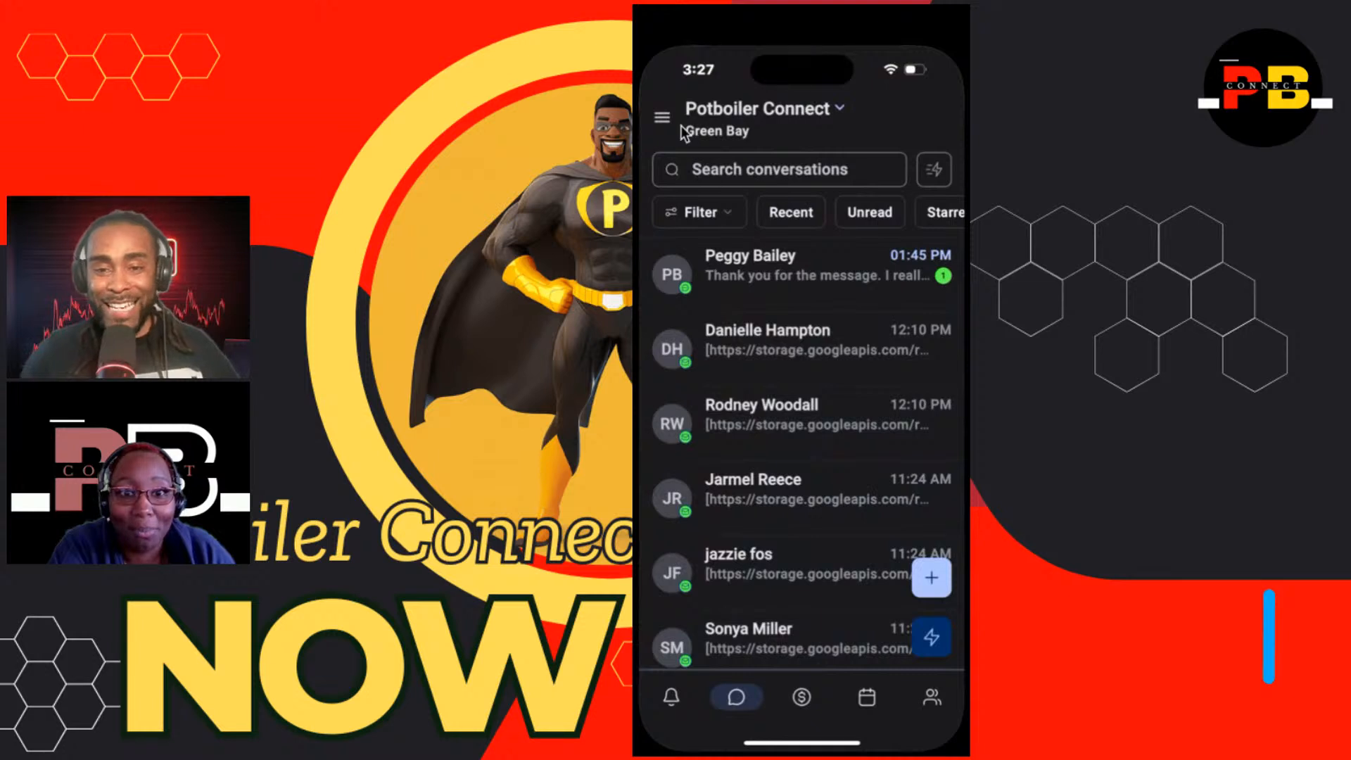
click(662, 117)
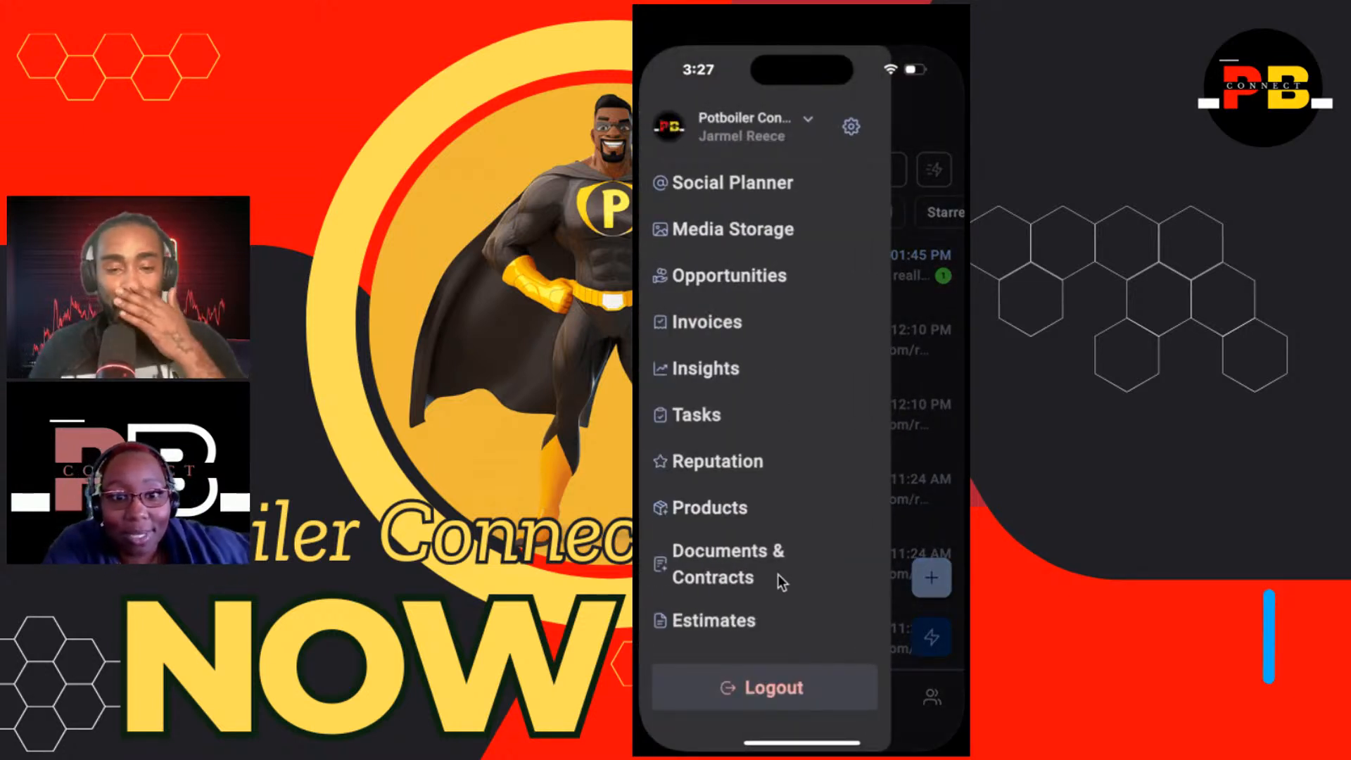
click(807, 125)
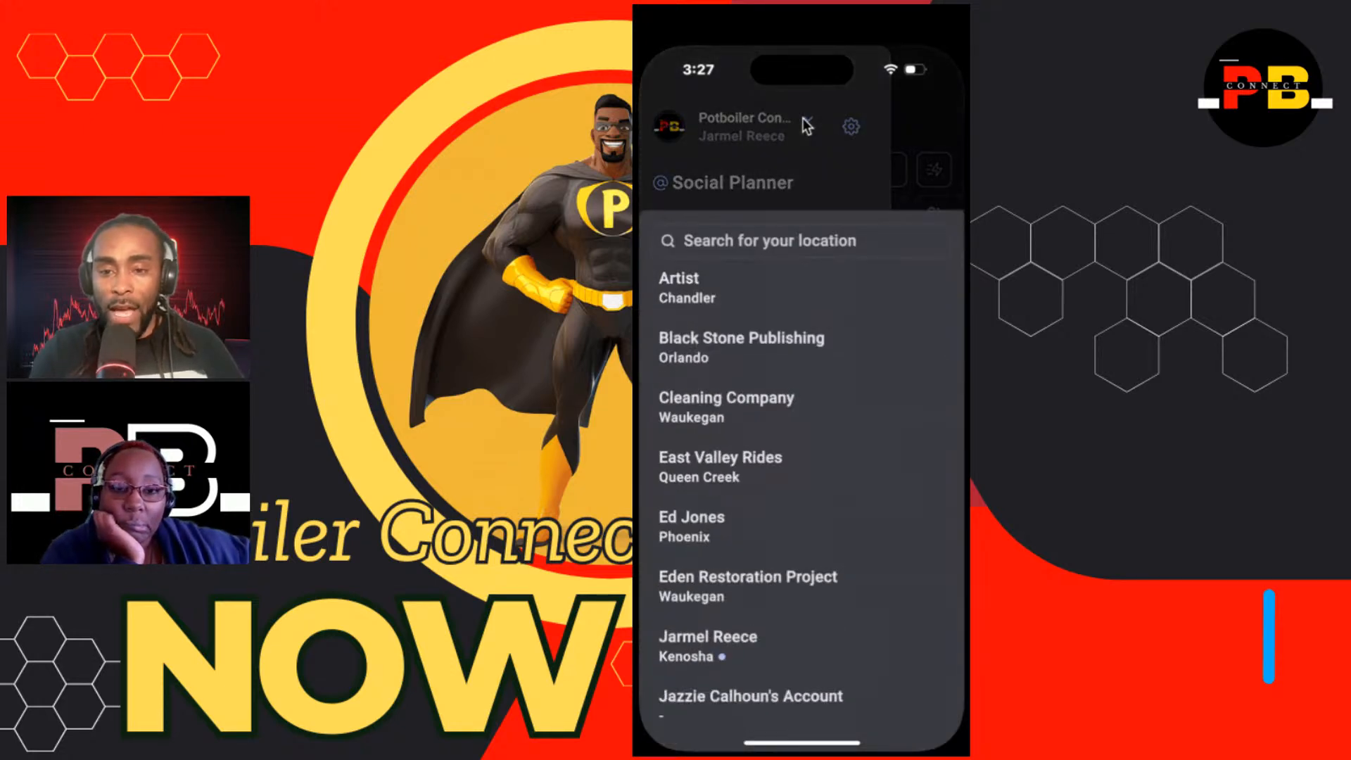
click(807, 125)
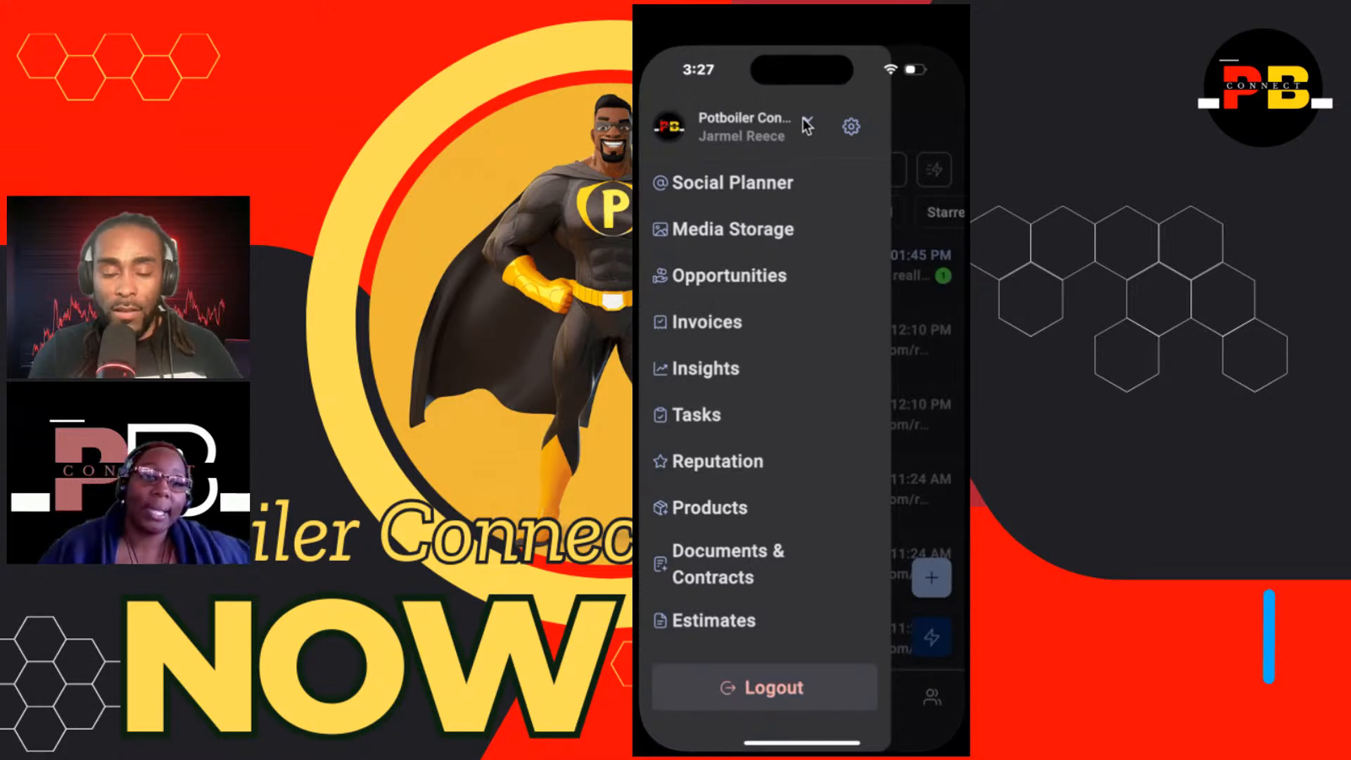
click(808, 125)
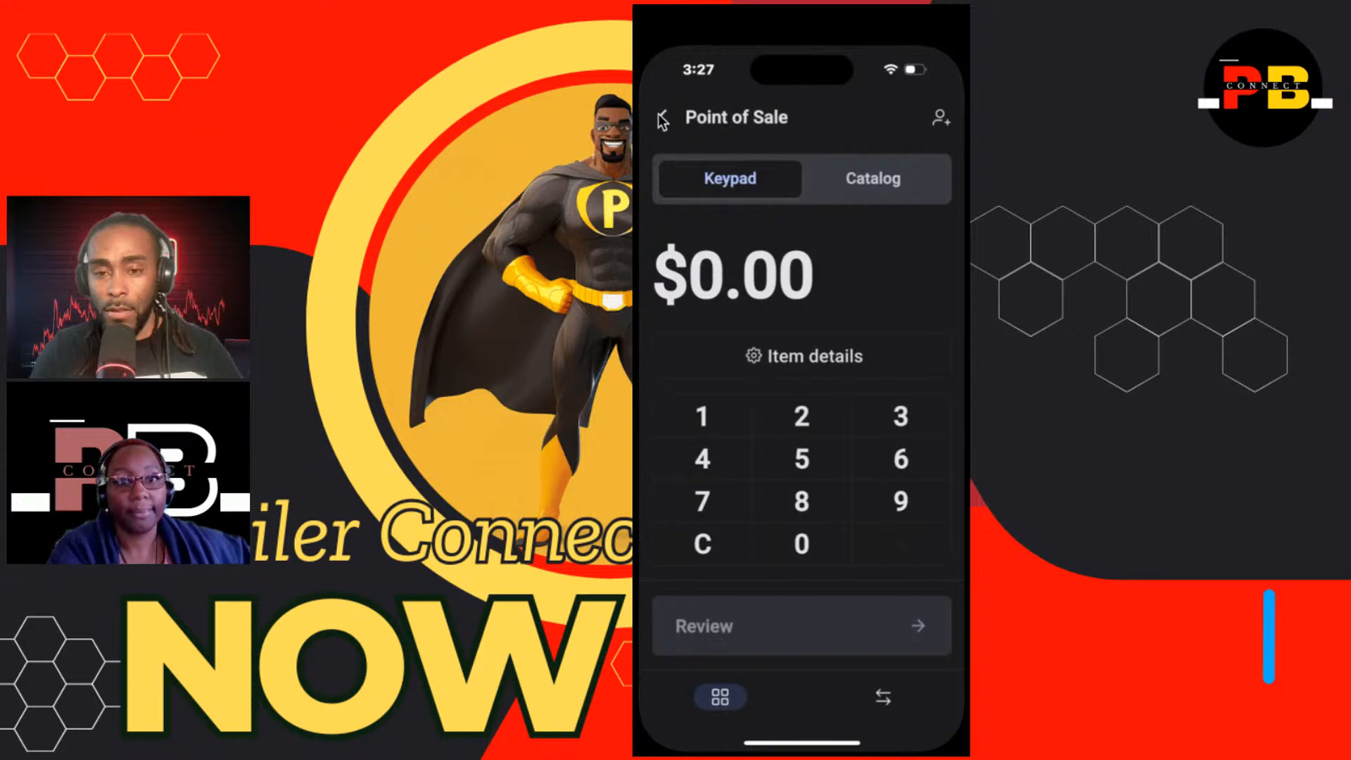
click(662, 119)
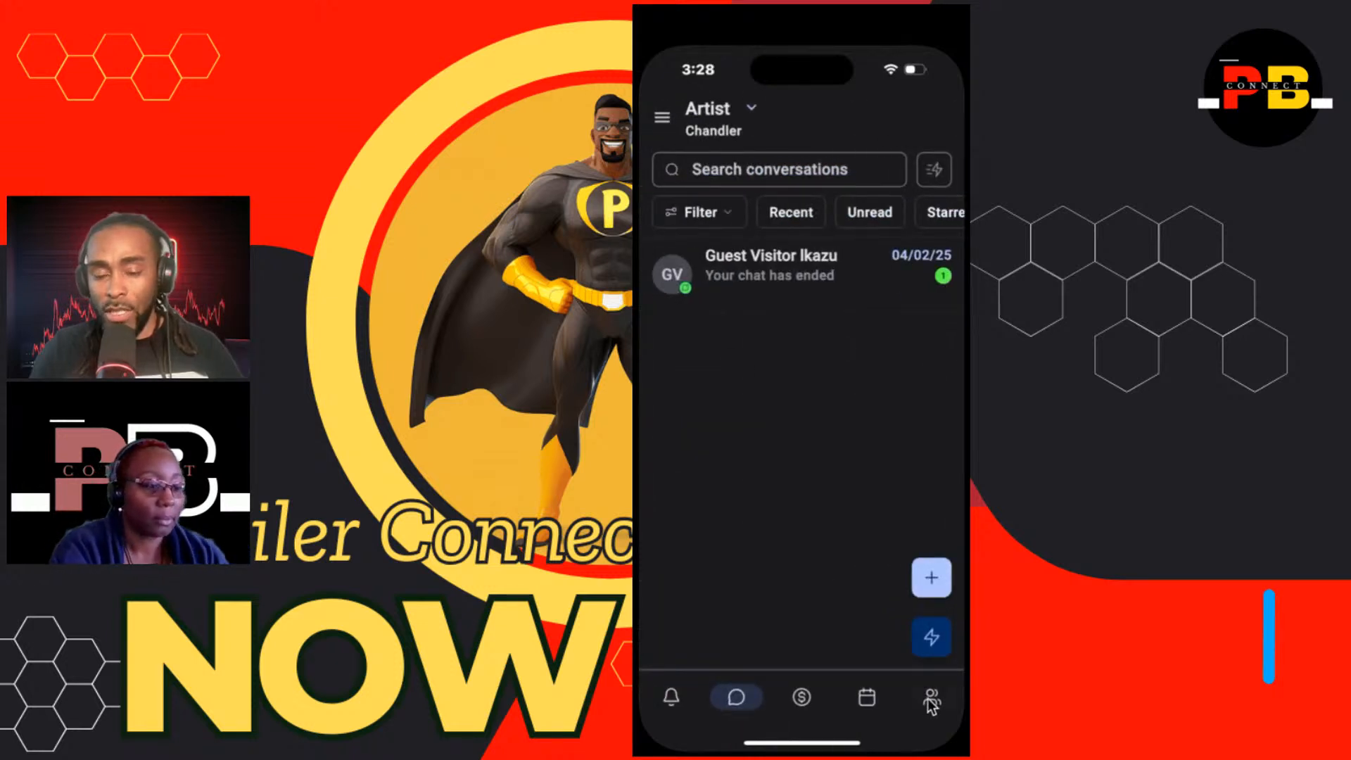
- Open the Artist account's contacts in the mobile app and refresh the list
click(931, 701)
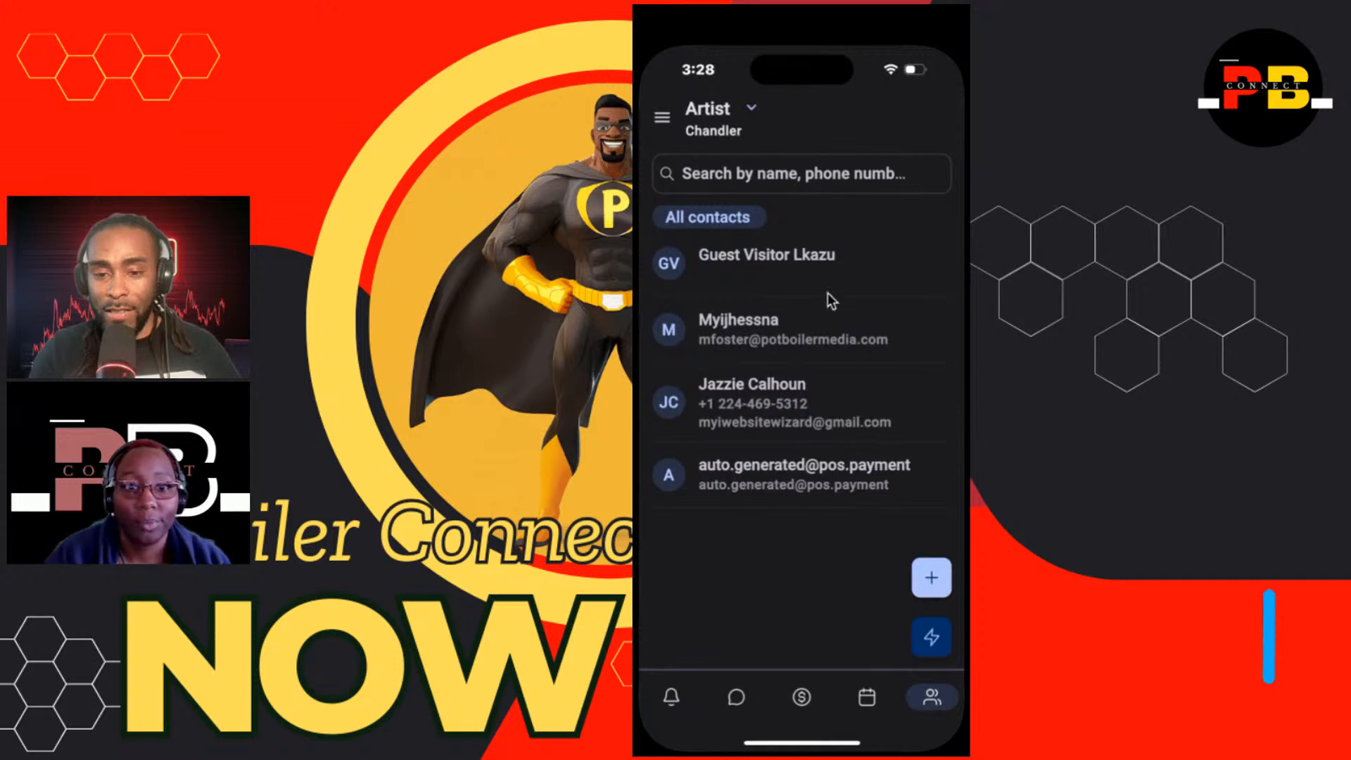
scroll(822, 383, up, 5)
scroll(822, 383, up, 3)
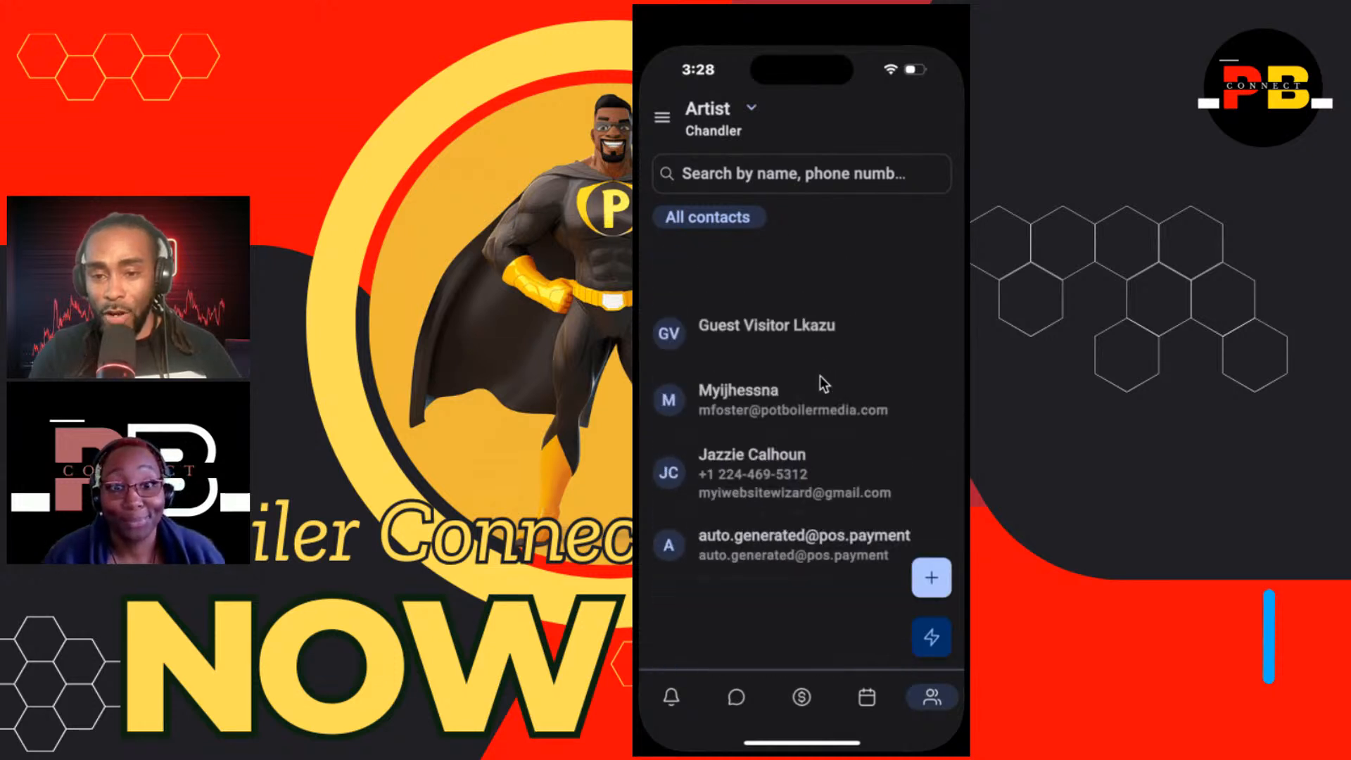
- Look through the new contact form, including contact type, time zone and DND settings, and leave it without saving
click(929, 579)
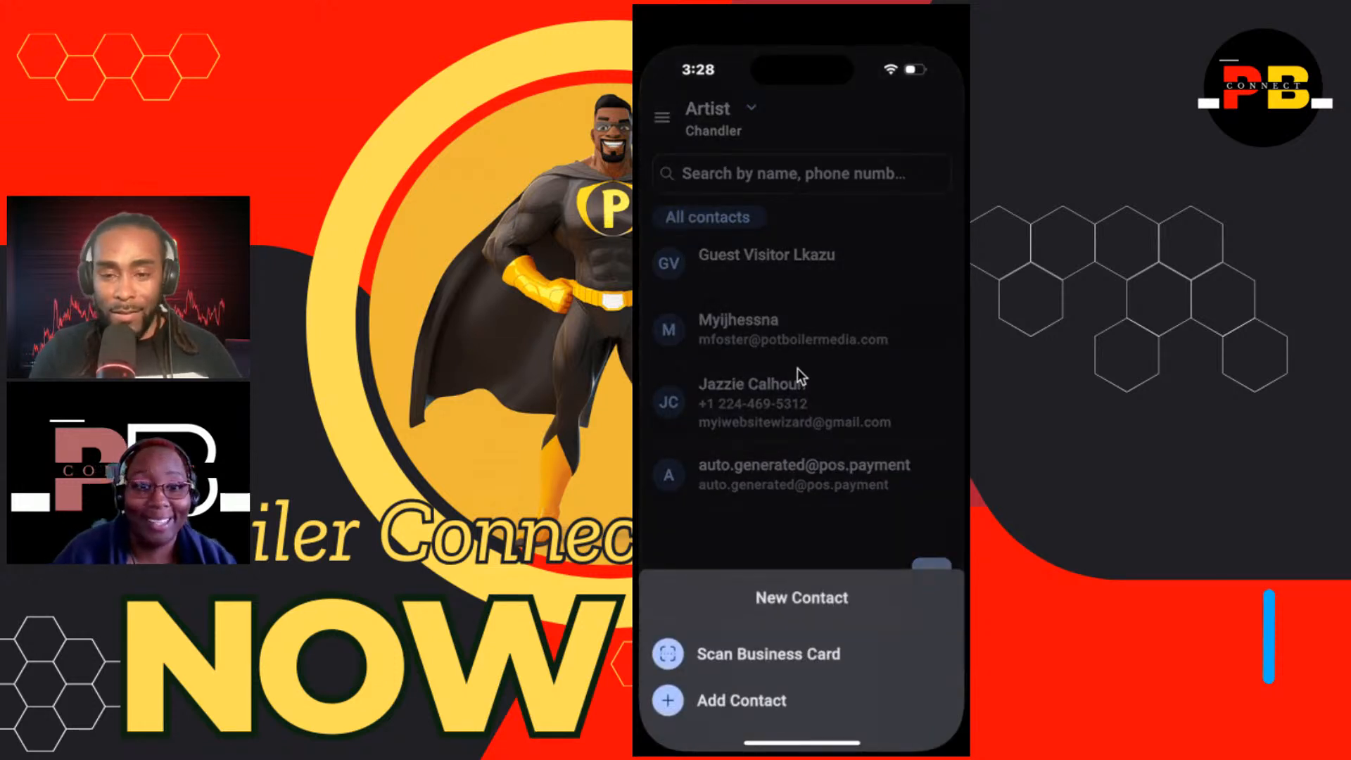
click(767, 699)
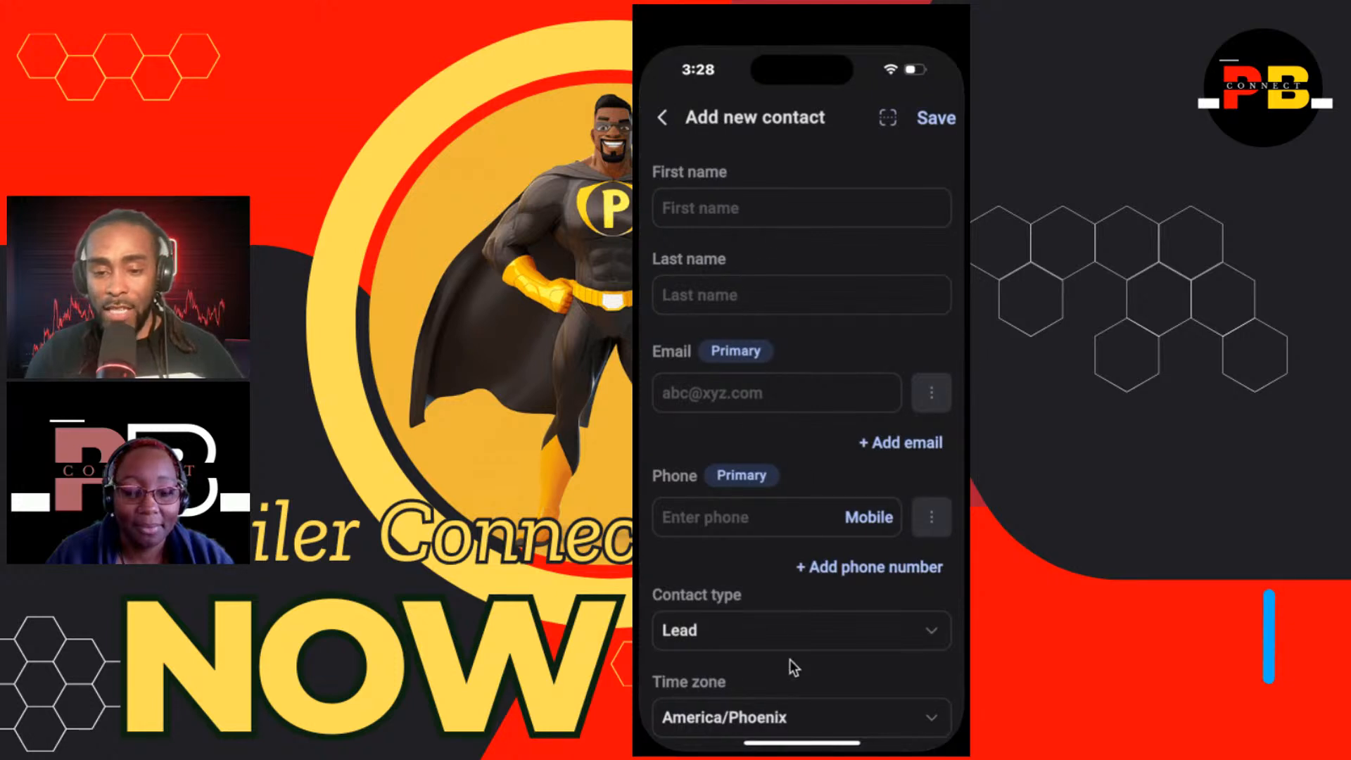
scroll(792, 678, down, 5)
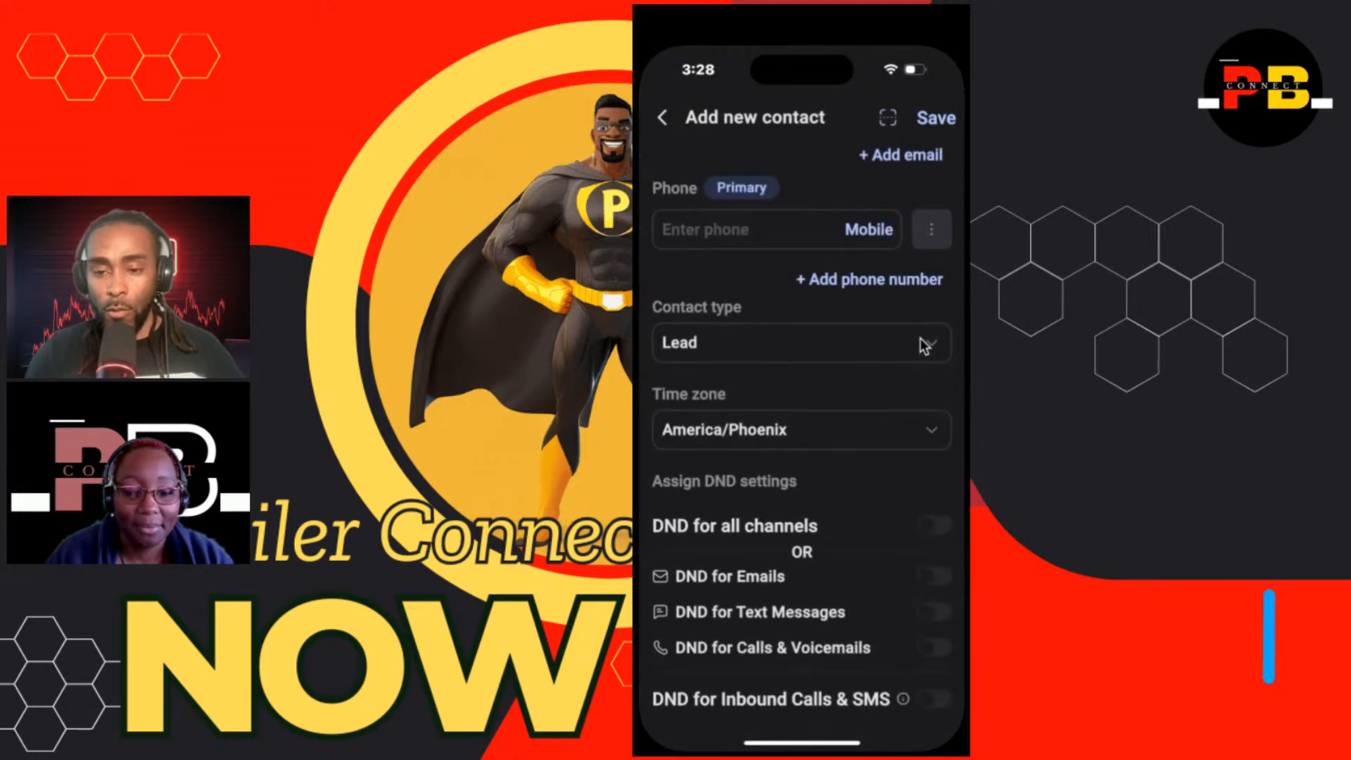
click(924, 346)
click(920, 342)
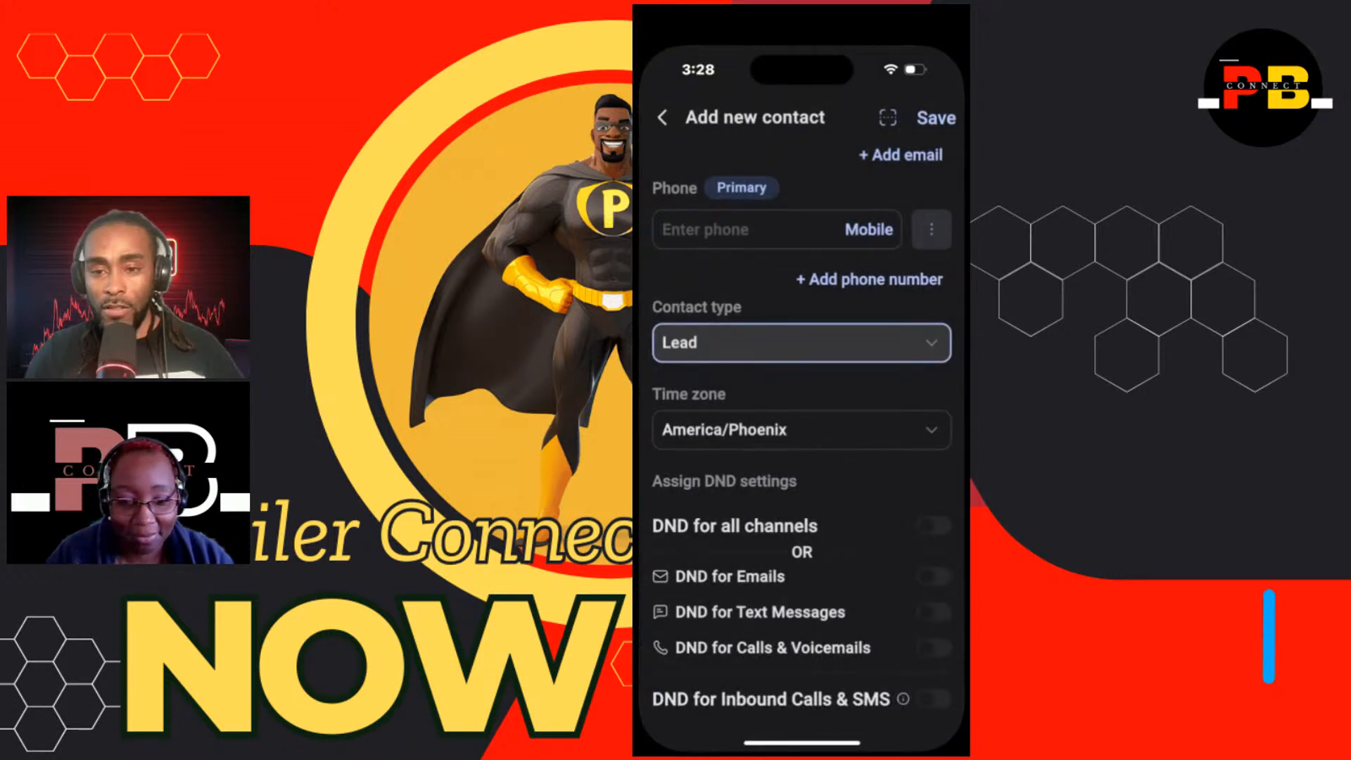
click(659, 117)
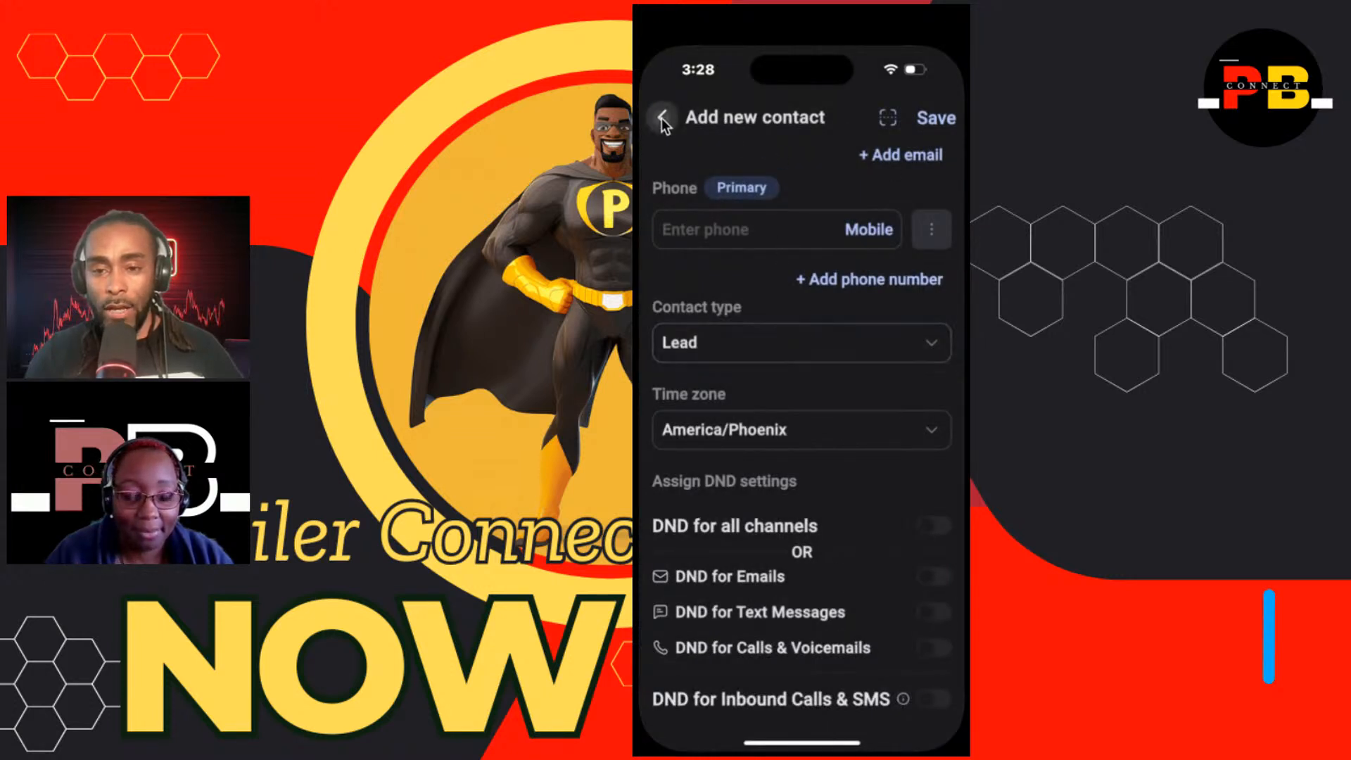
- View the options for creating a new contact and the quick actions available from the contacts list, and dismiss both
click(930, 578)
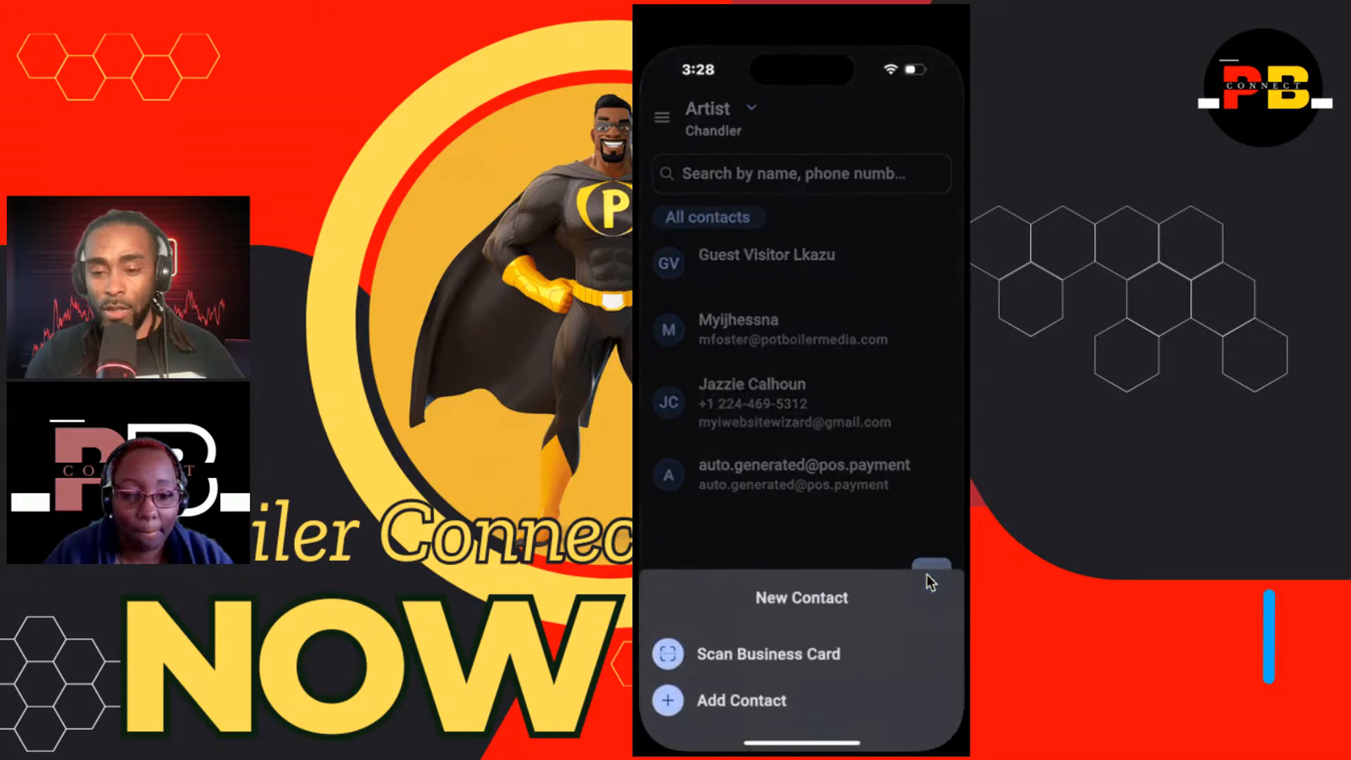
click(855, 521)
click(931, 637)
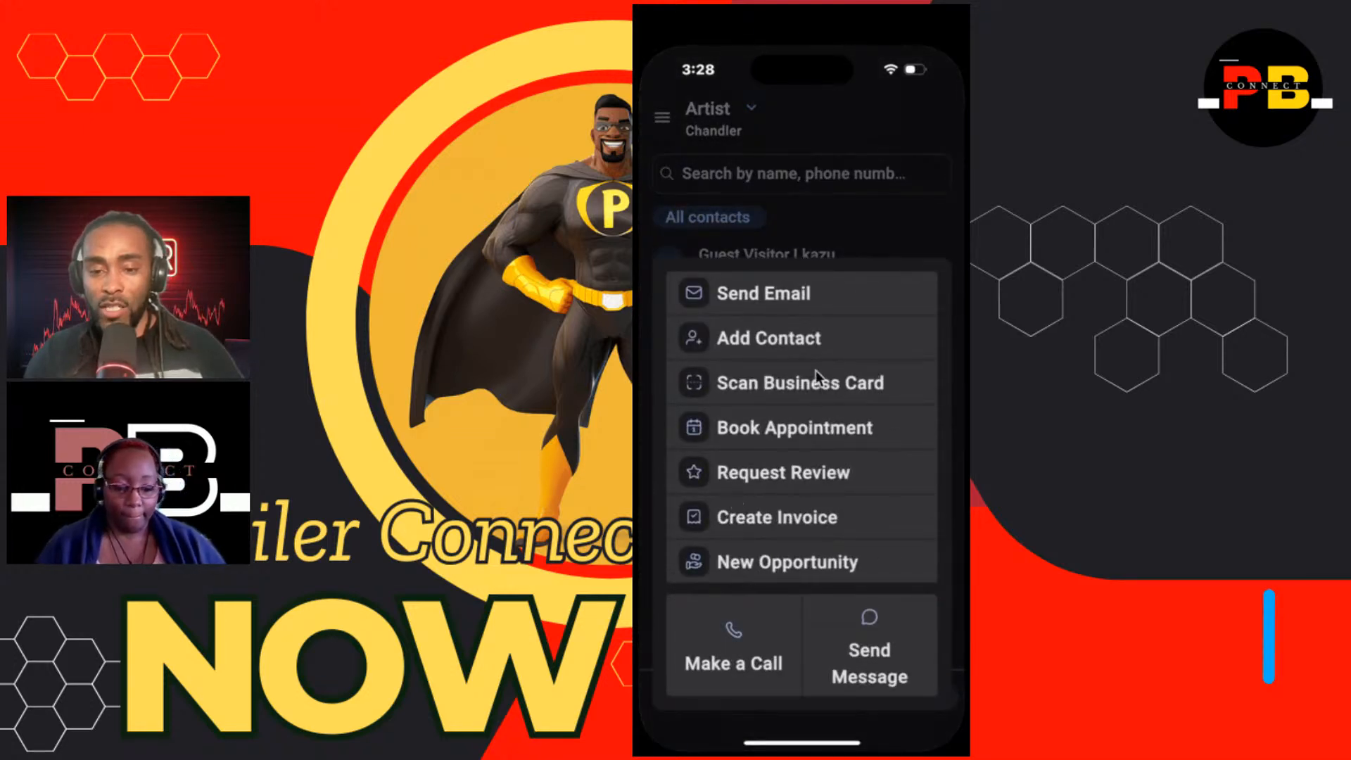
click(889, 236)
- Try to create a contact by scanning a business card, and return to the contacts list
click(931, 579)
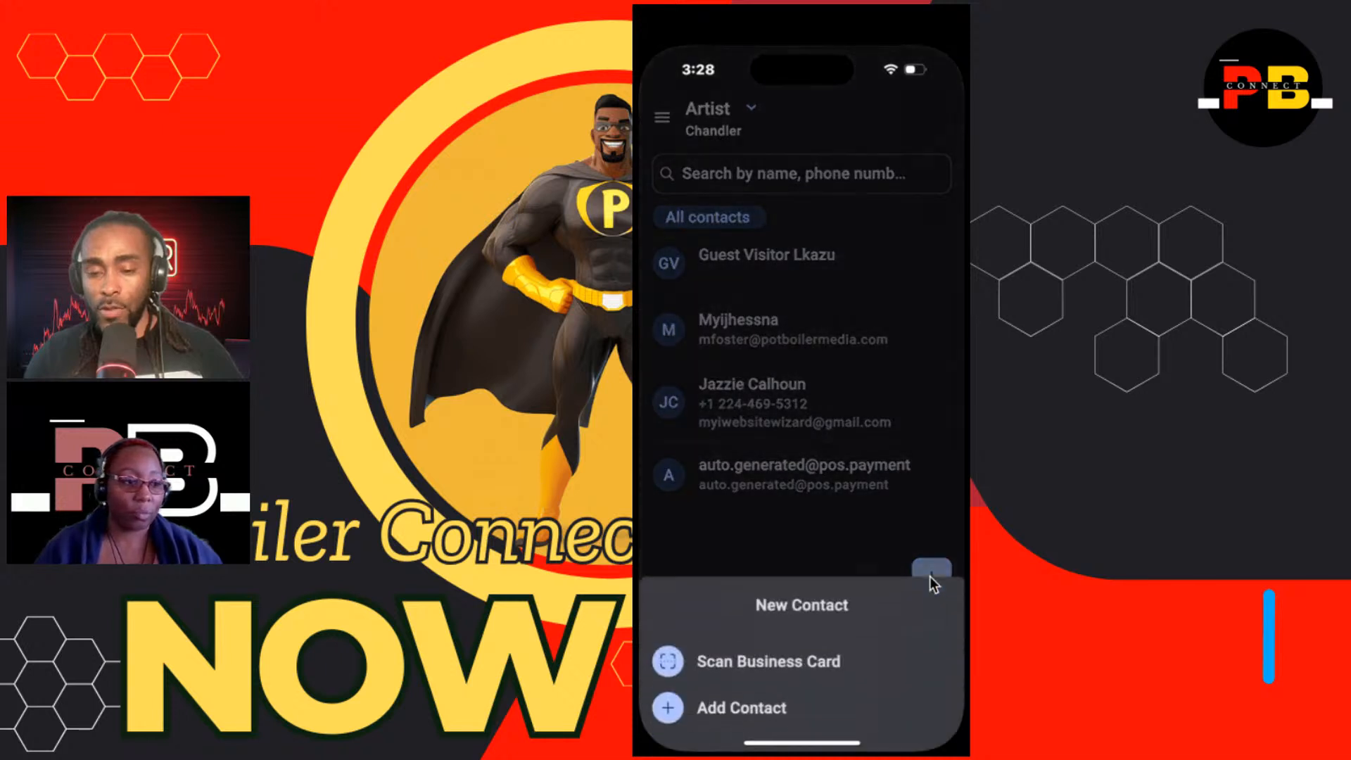
click(785, 666)
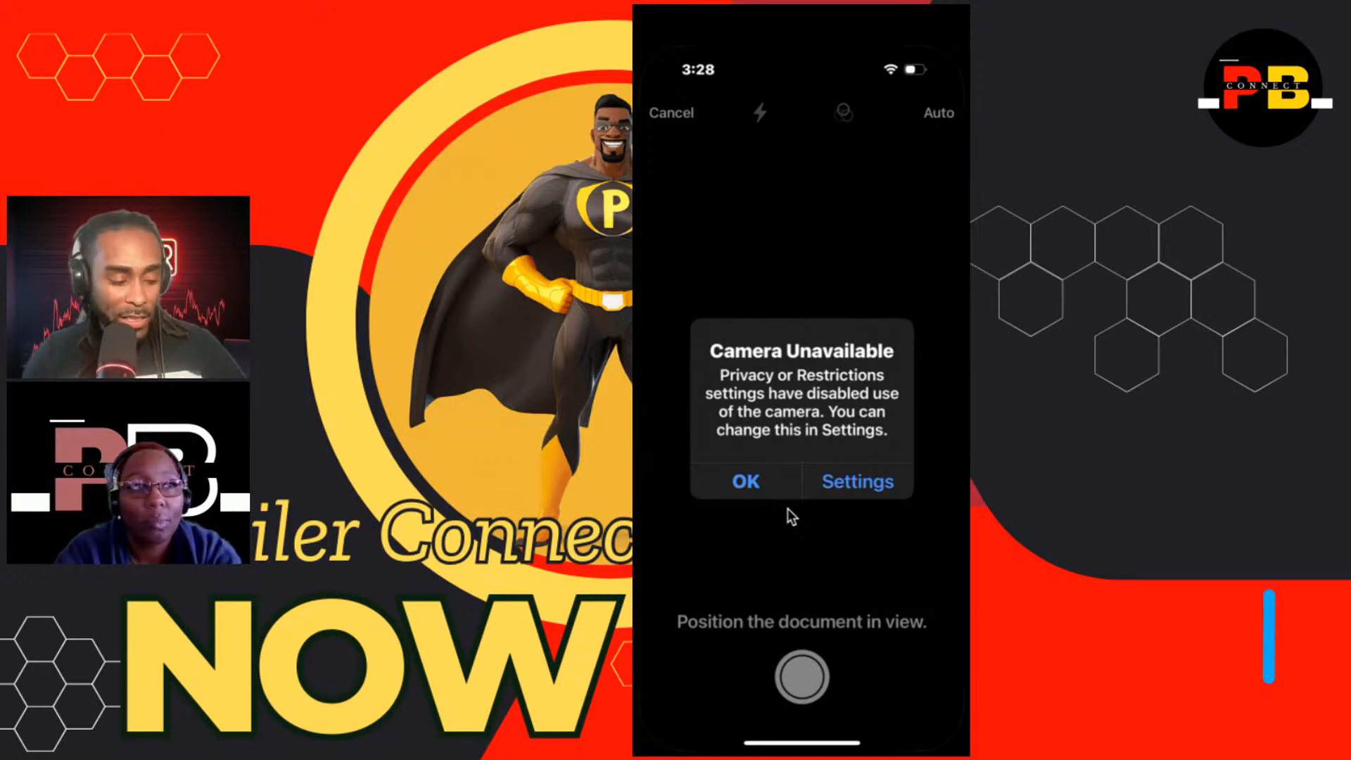
click(766, 480)
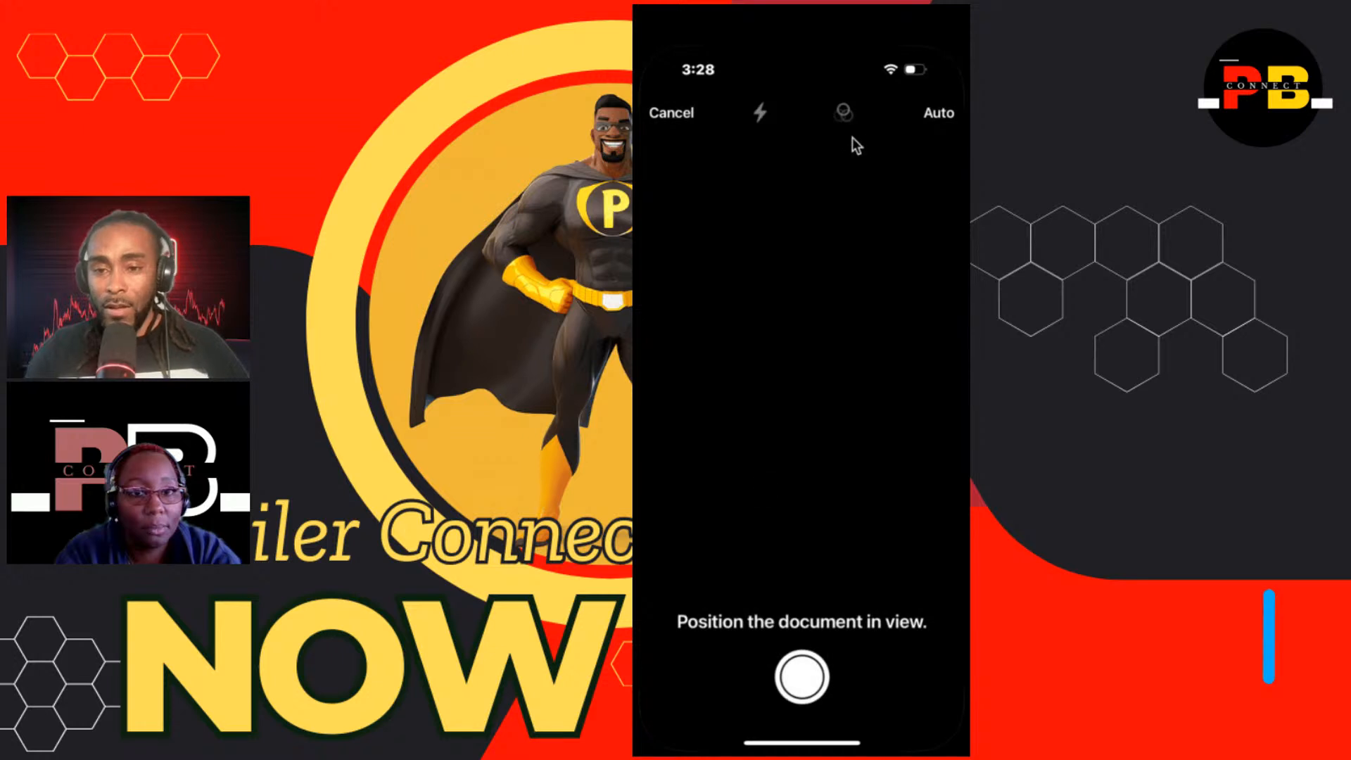
click(695, 114)
click(666, 118)
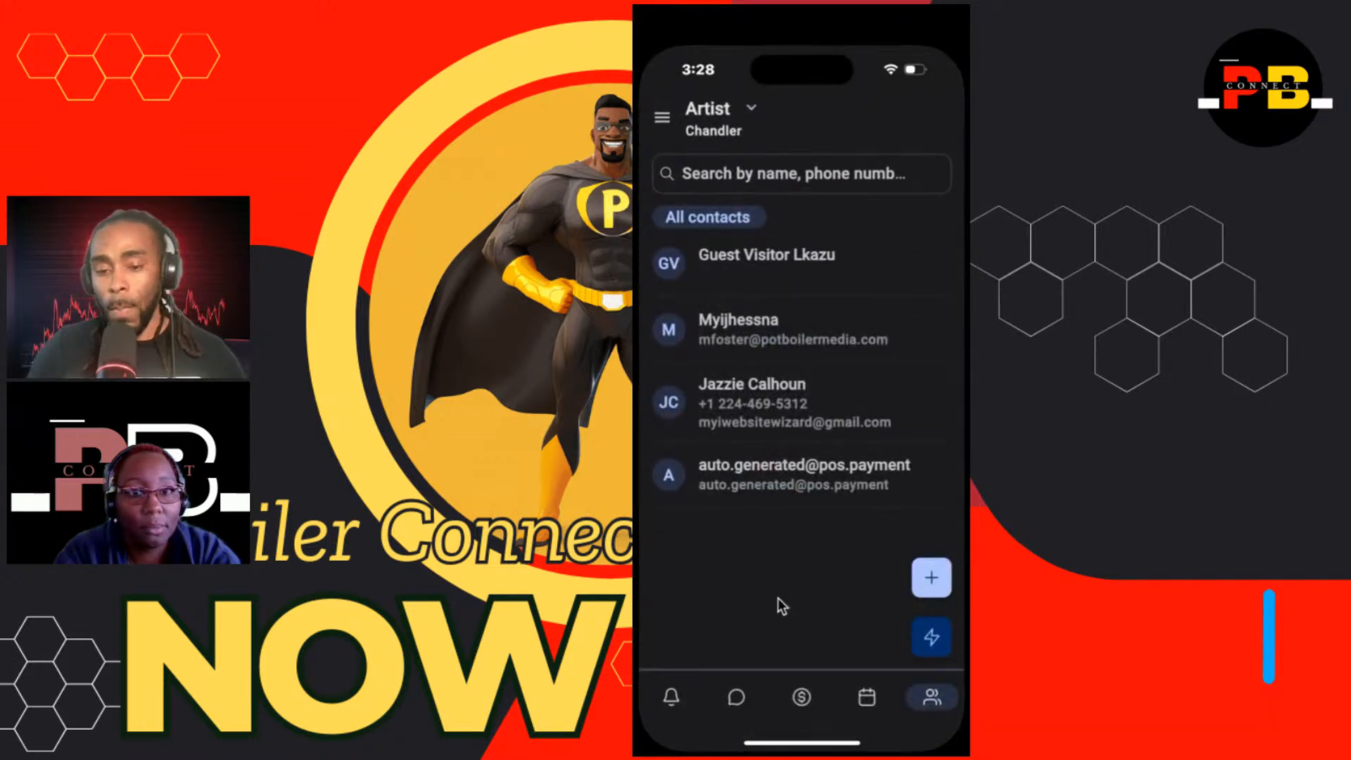
- Open the account's calendar, view the sharing links of the Consultation calendar, and close them
click(867, 697)
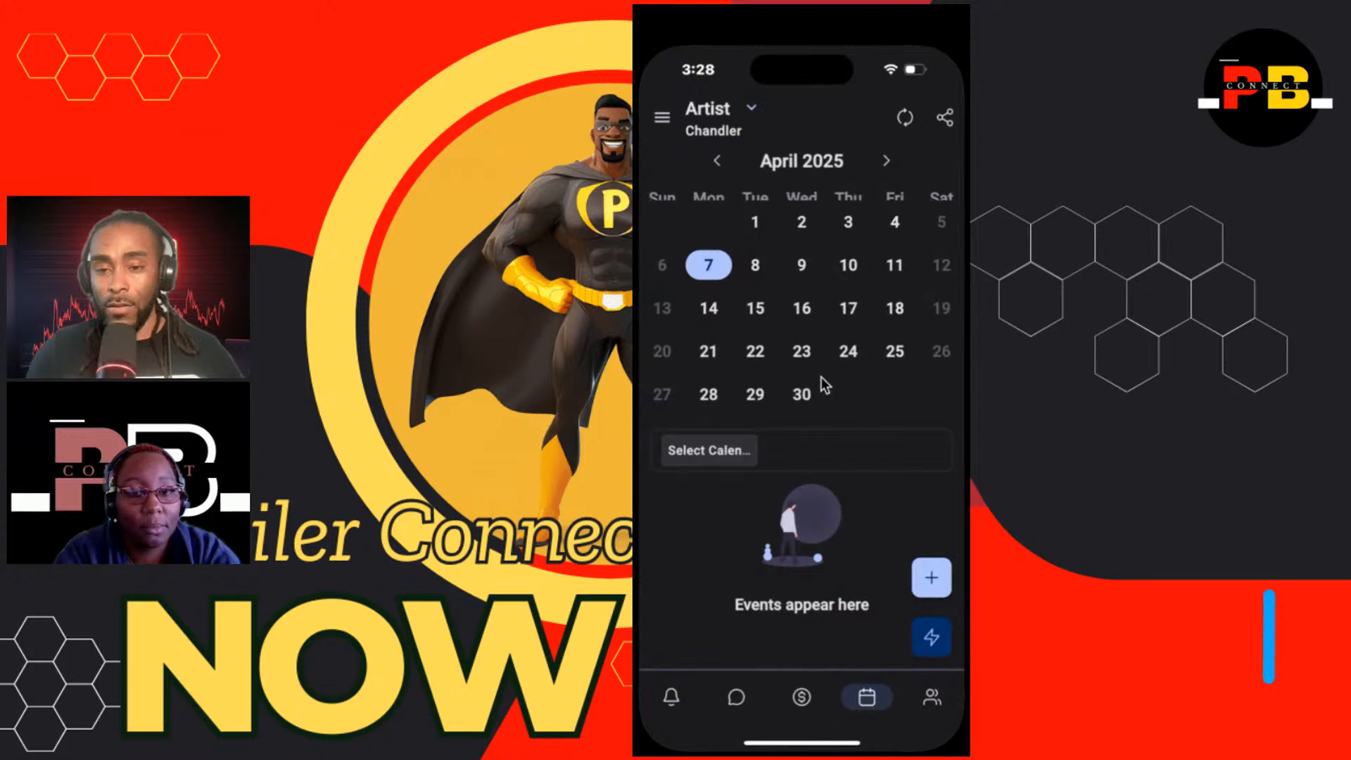
click(946, 117)
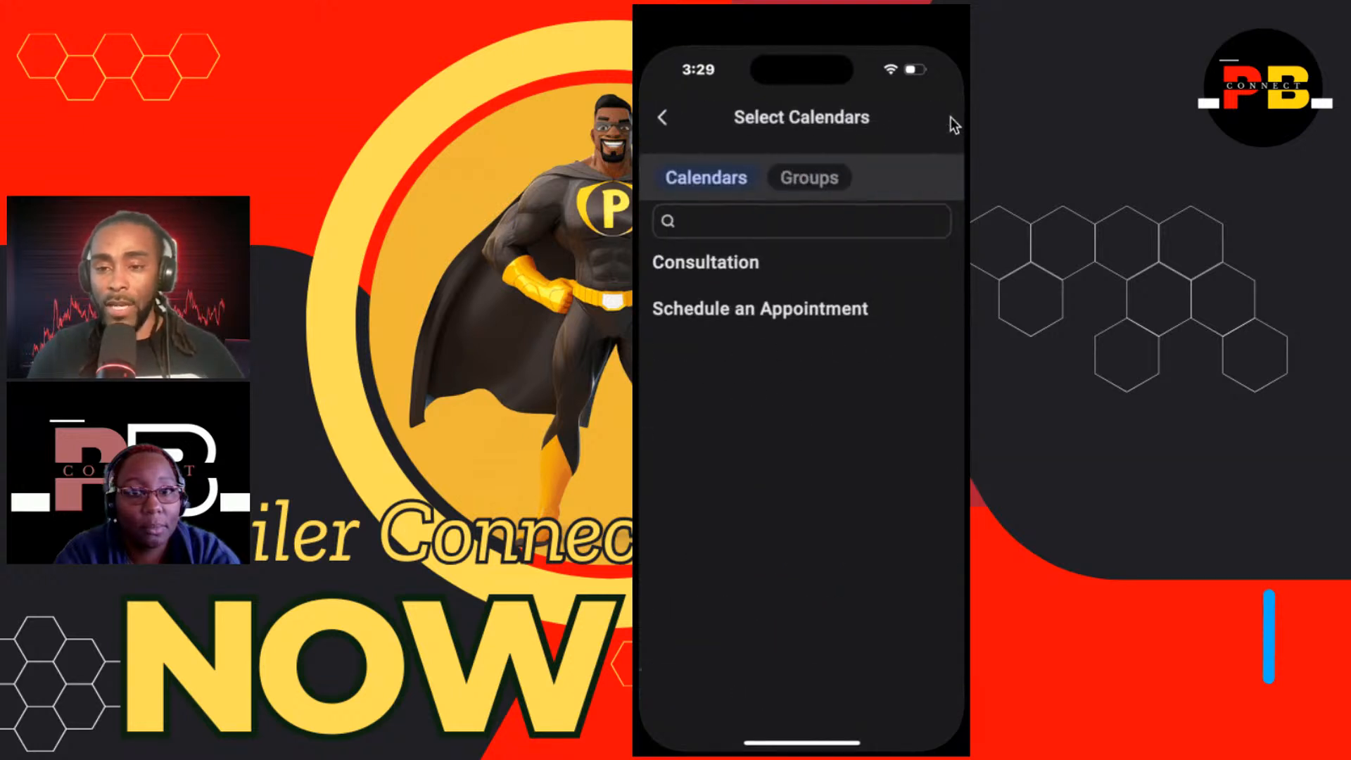
click(755, 276)
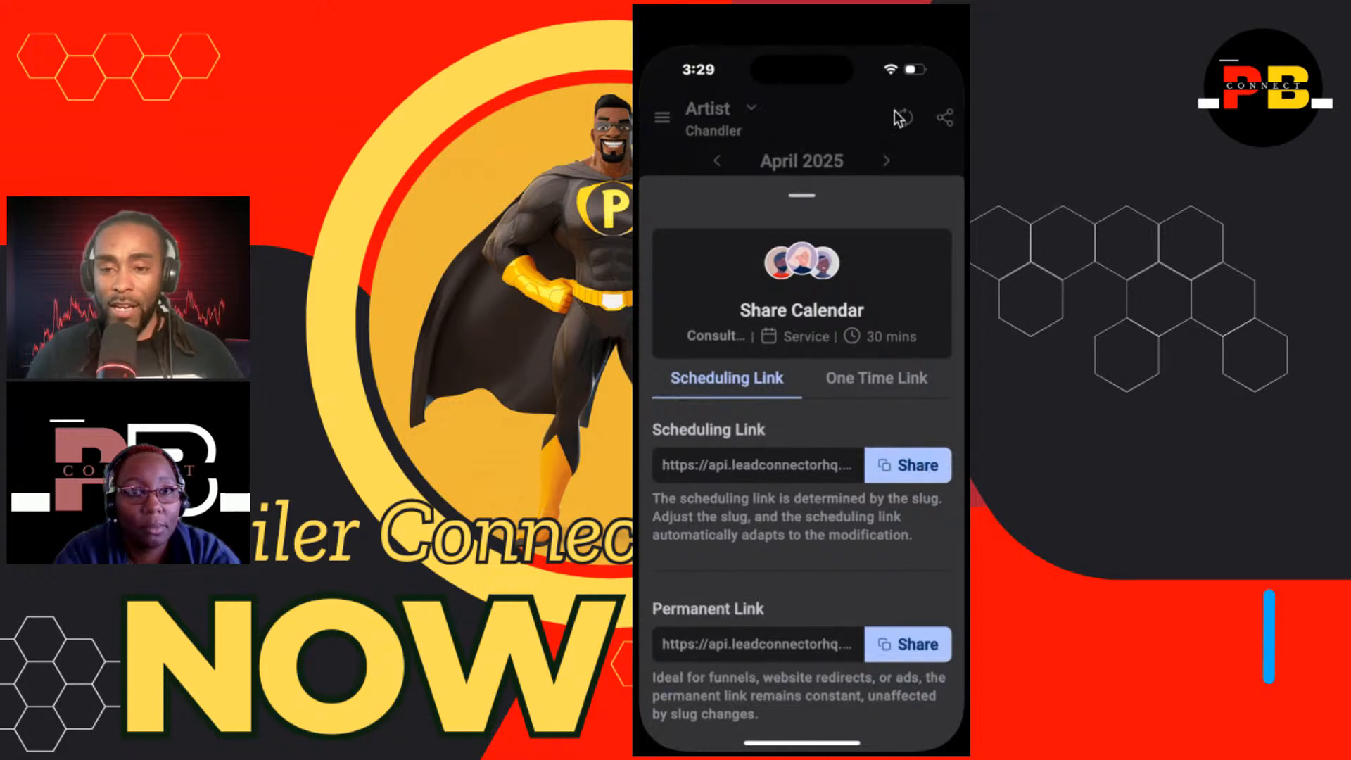
click(915, 162)
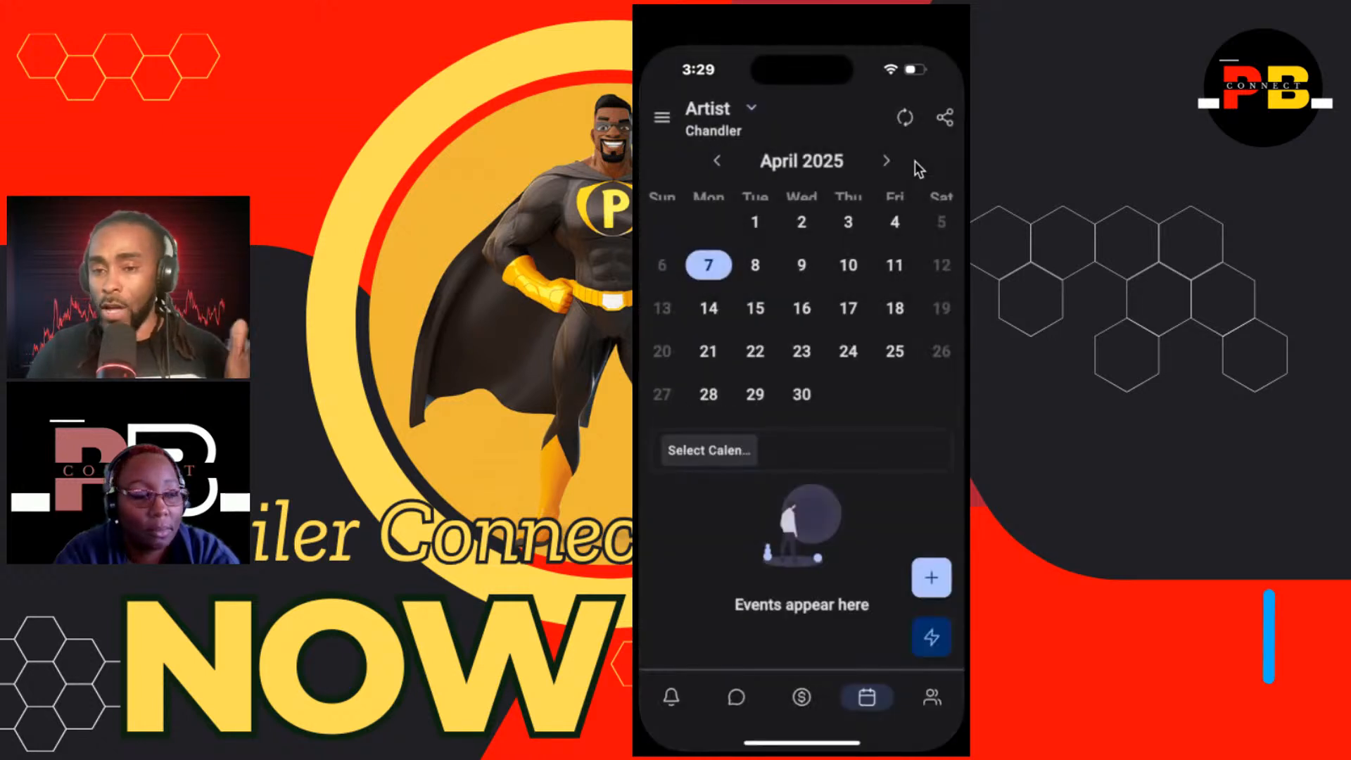
- Enter a custom amount of $5.00 in Point of Sale and proceed to the payment review
click(799, 694)
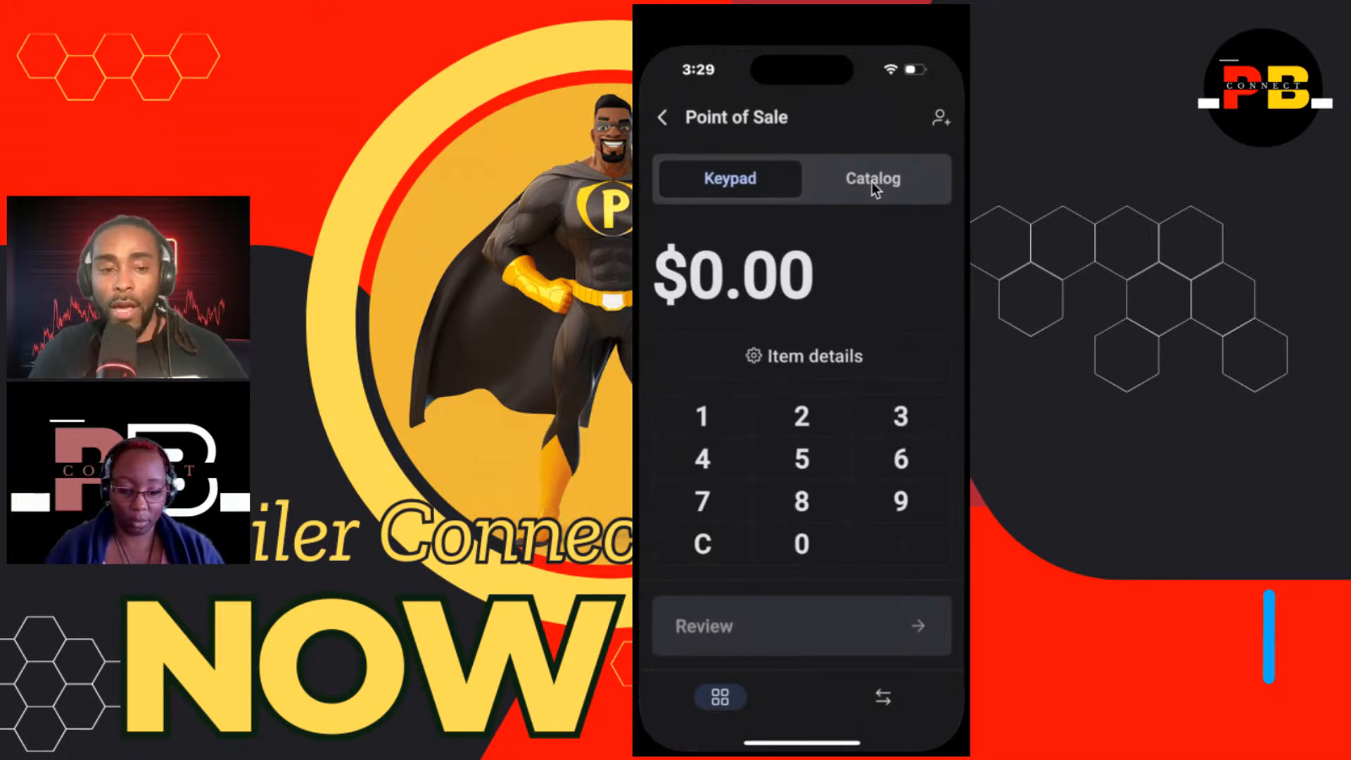
click(802, 461)
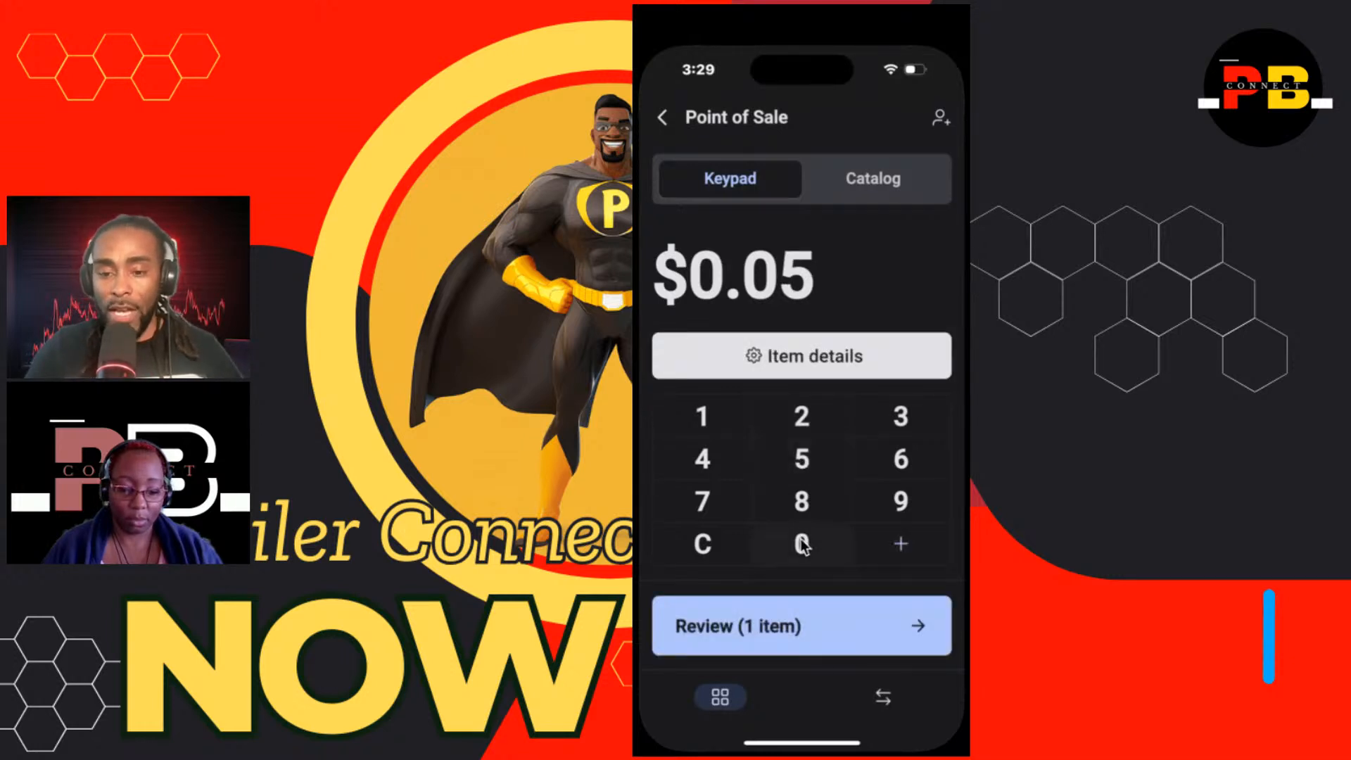
click(802, 544)
click(802, 544)
click(843, 627)
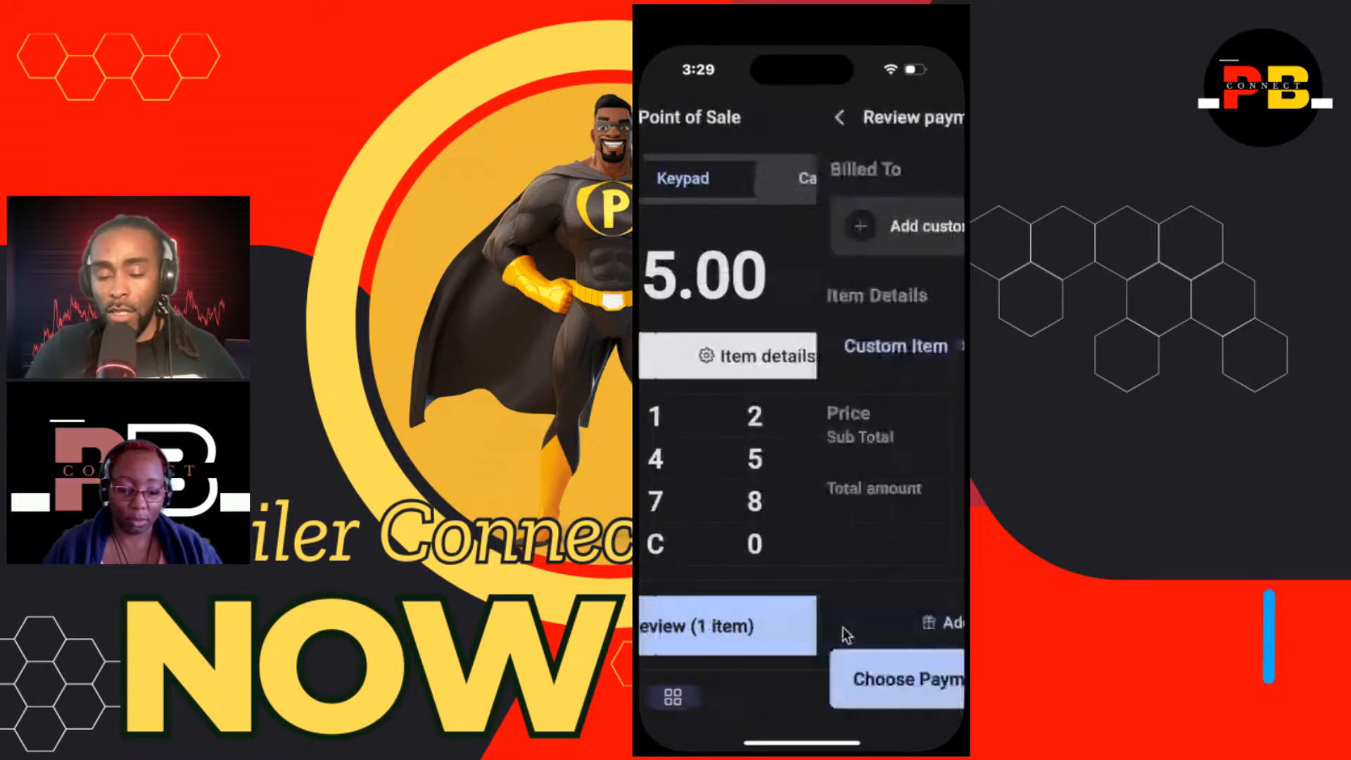
- View the discount option for the $5.00 payment, dismiss it without a discount, and proceed to choosing the payment instrument
click(802, 624)
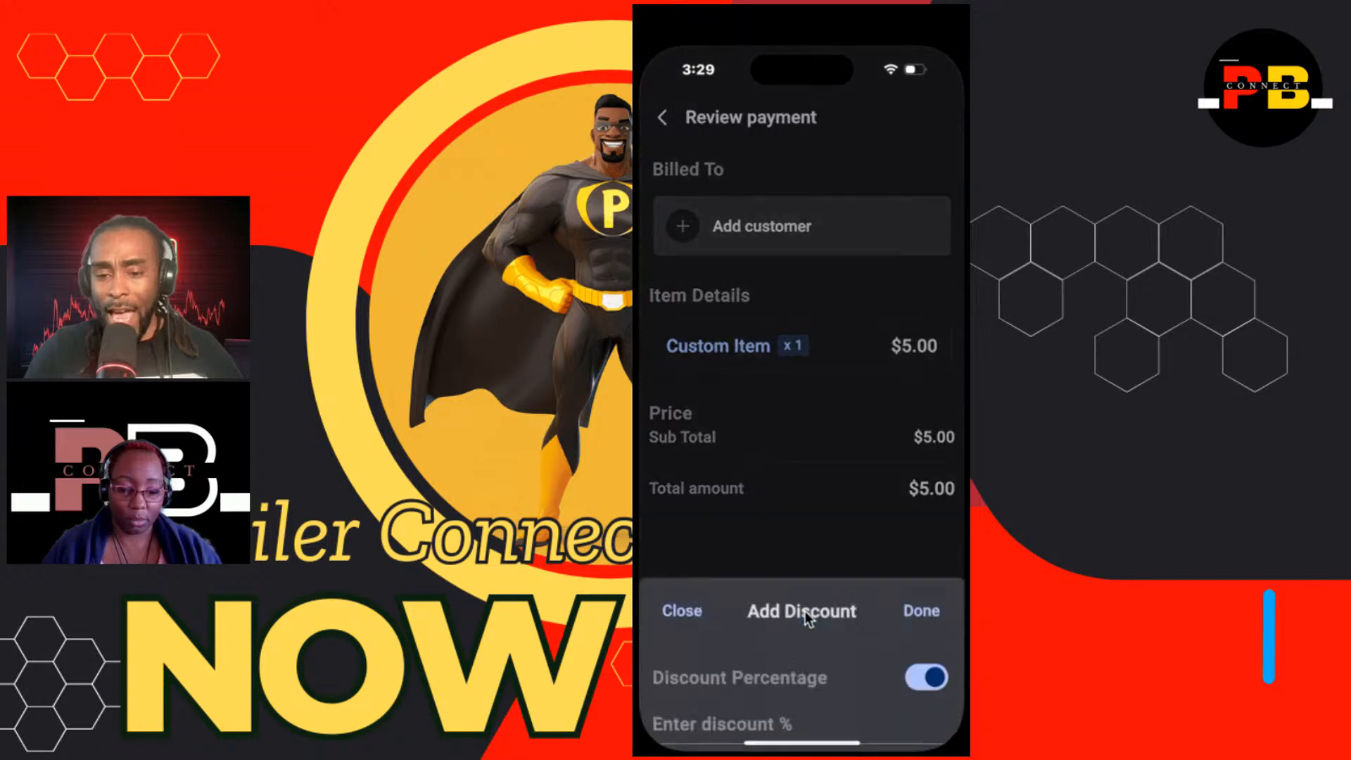
click(839, 419)
click(863, 686)
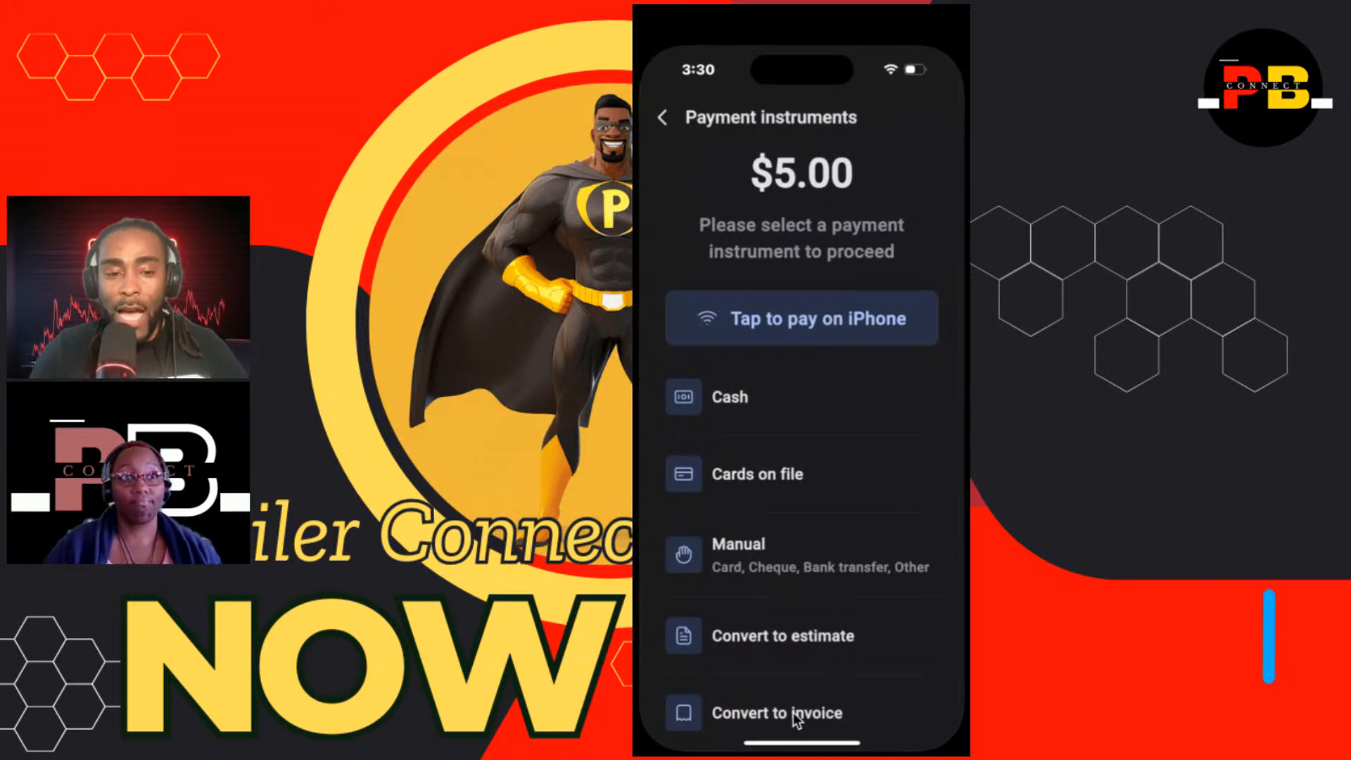
- Return to the sale and add the catalog product "books" with a quantity of 2
click(668, 124)
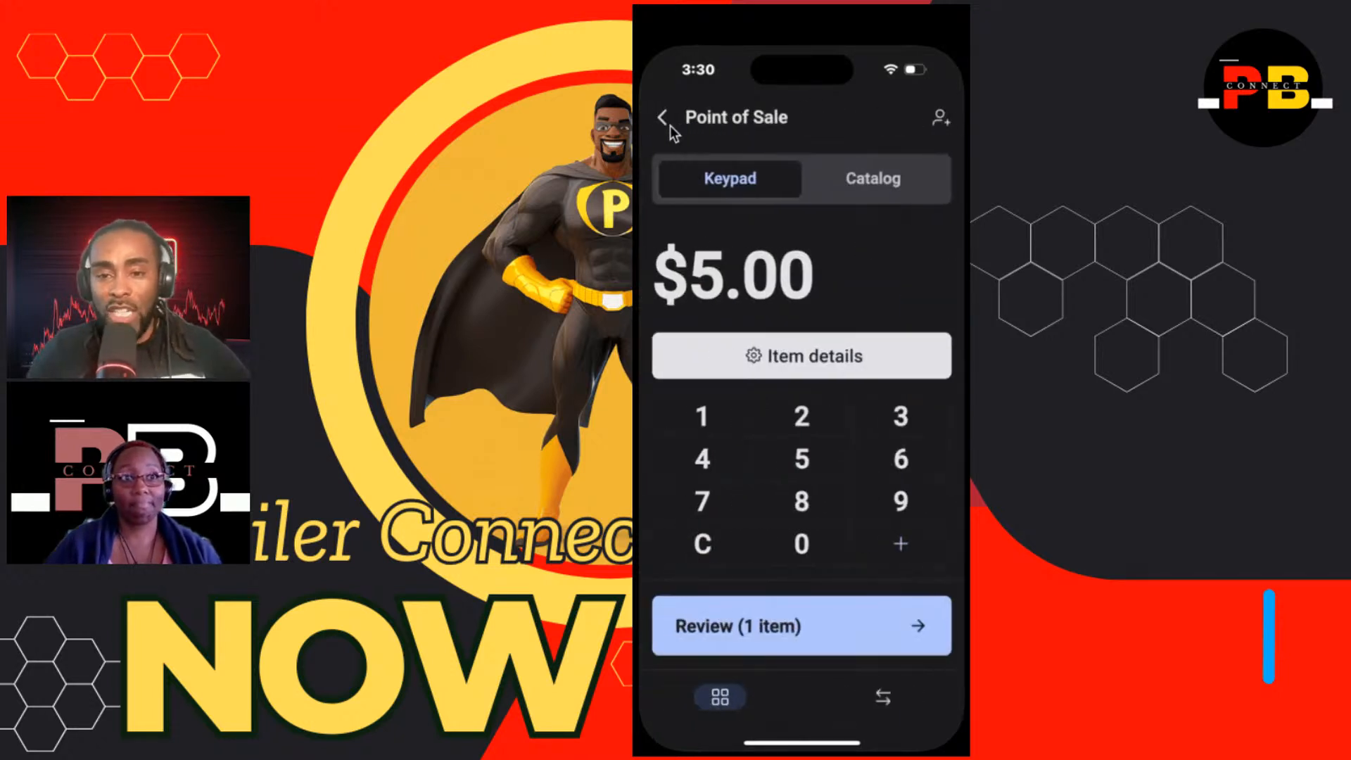
click(869, 196)
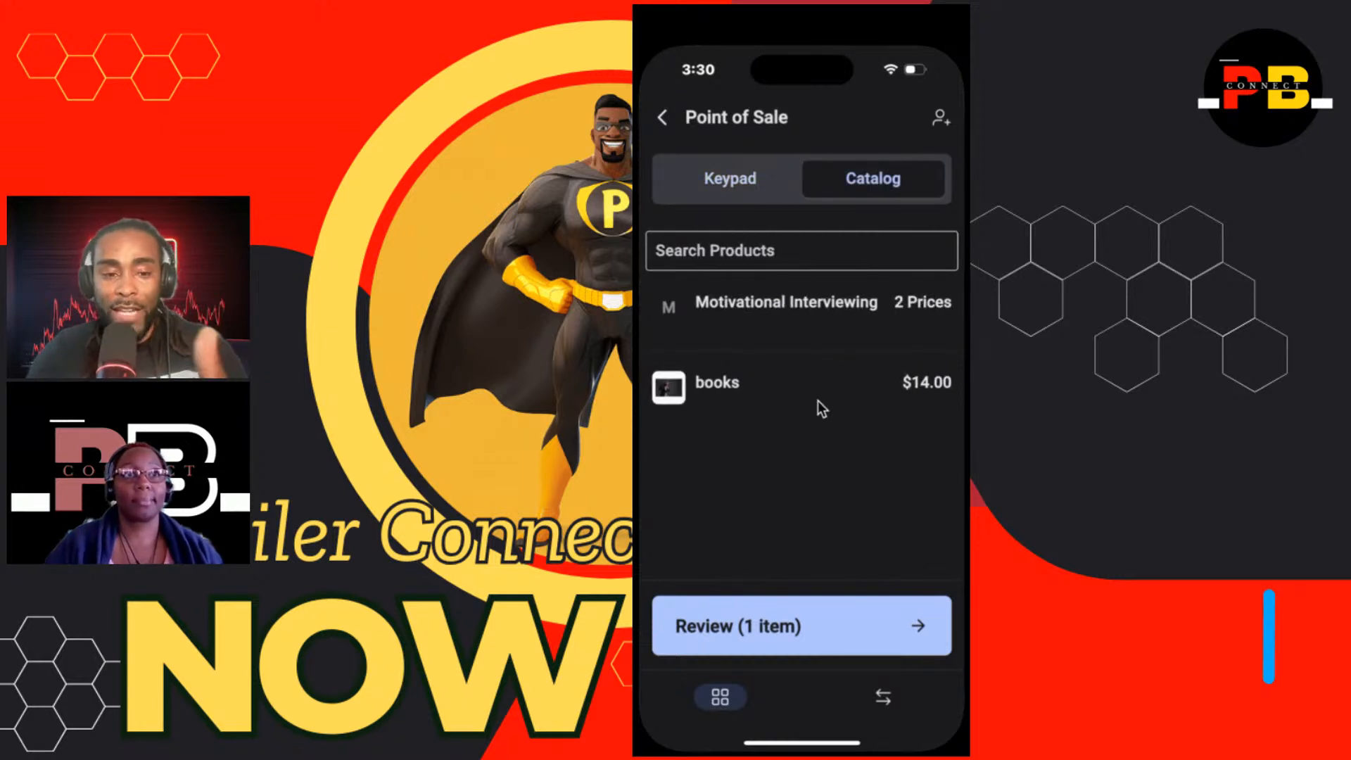
click(798, 394)
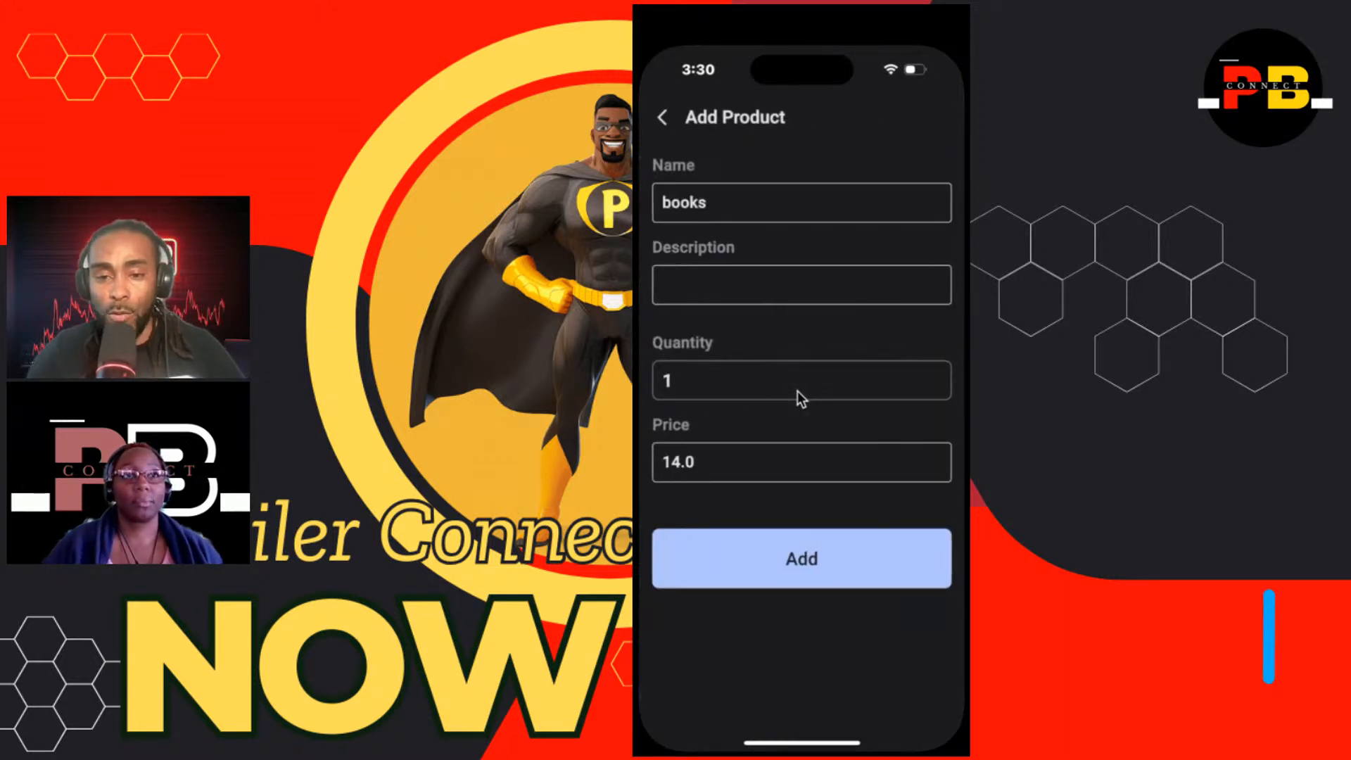
click(684, 381)
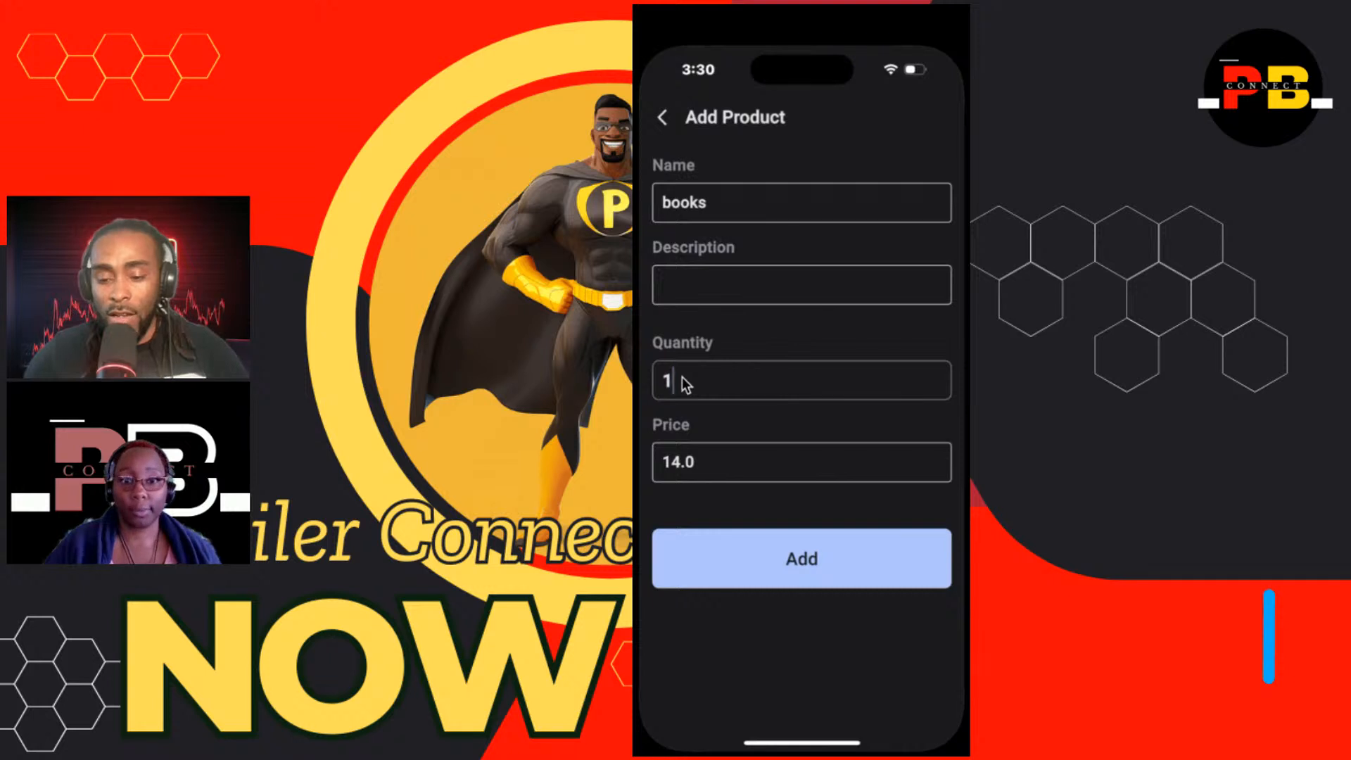
key(BackSpace)
text(2)
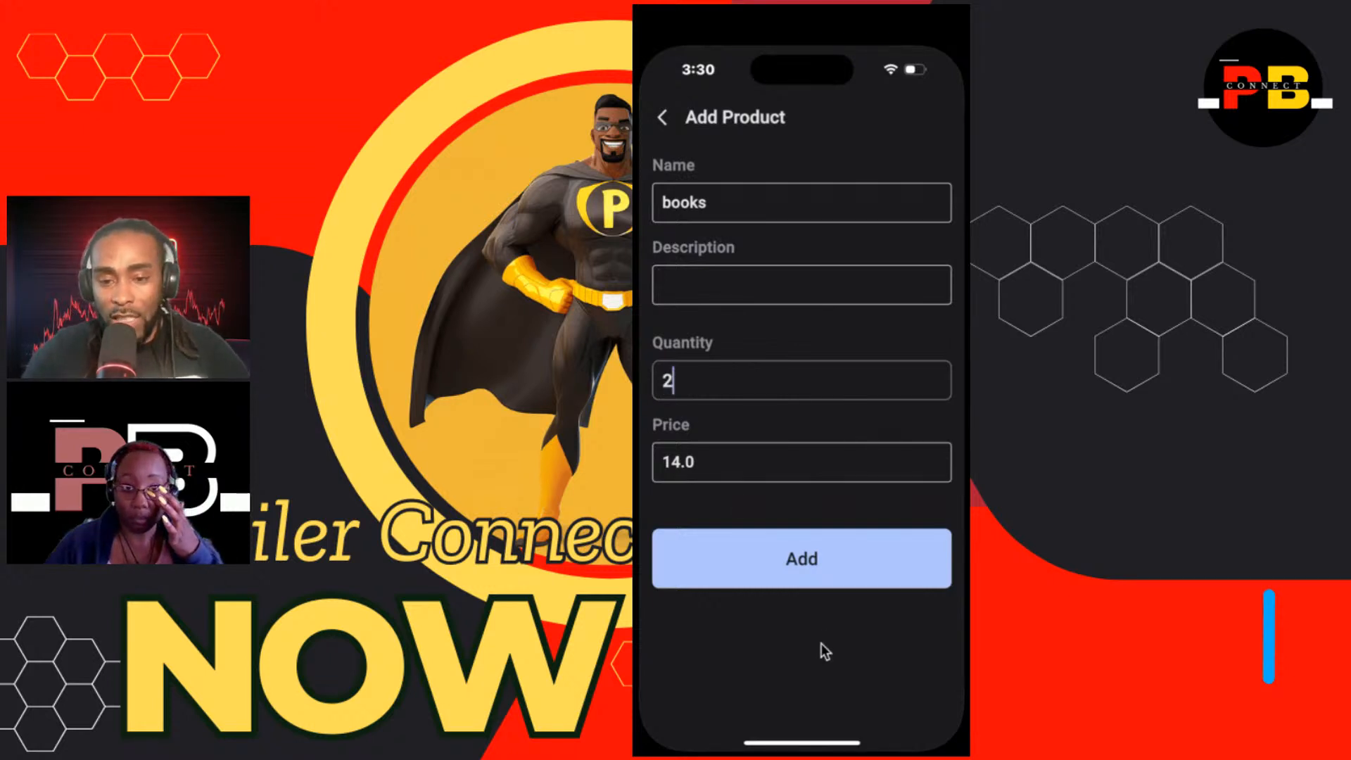
click(829, 568)
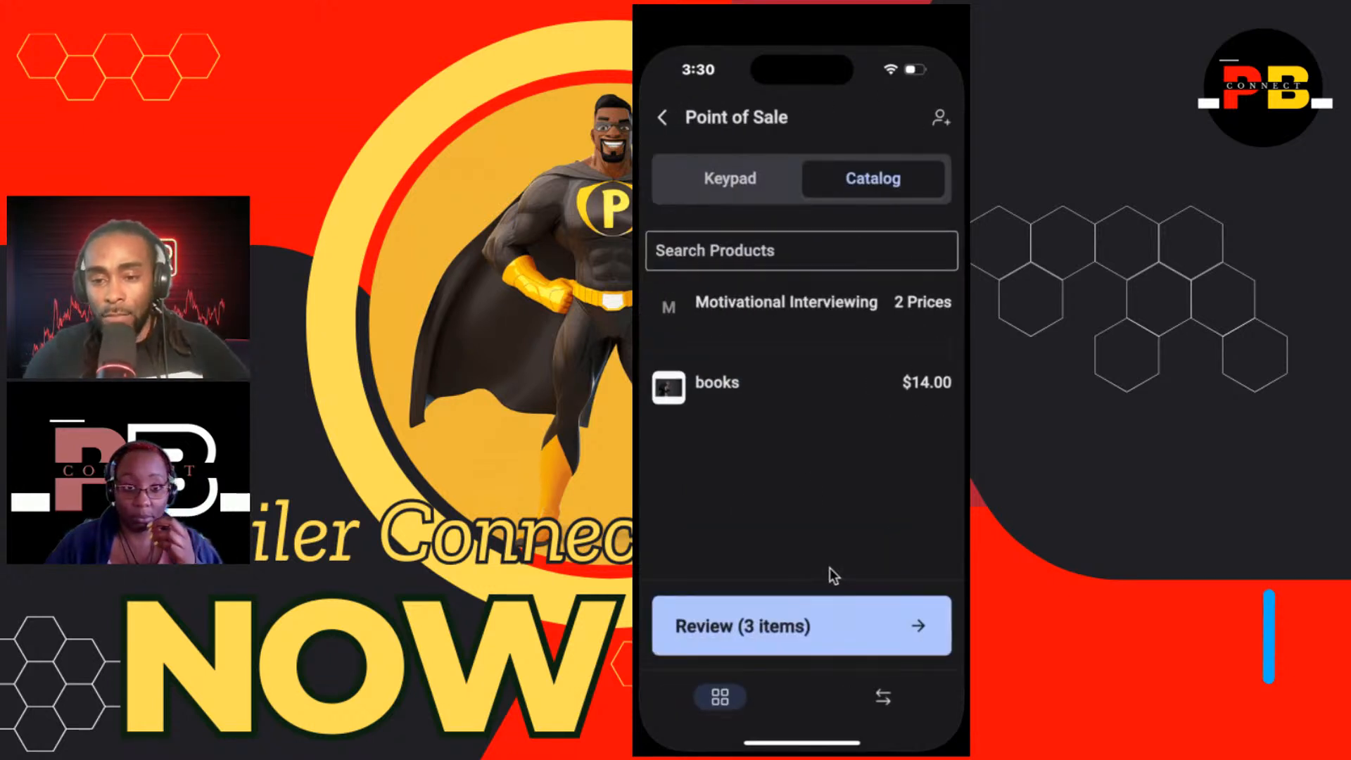
- Review the payment for the custom item and books, view the available payment instruments, and return to the catalog
click(822, 636)
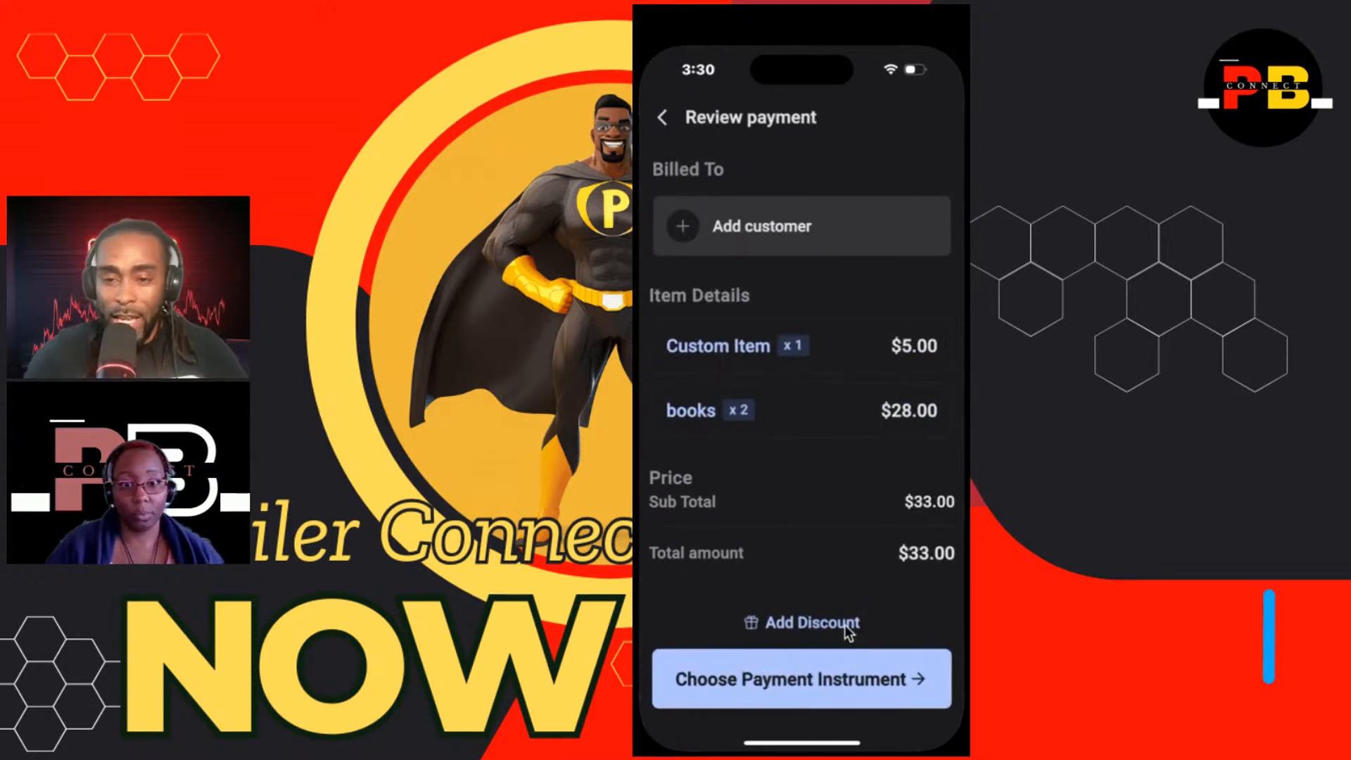
click(874, 691)
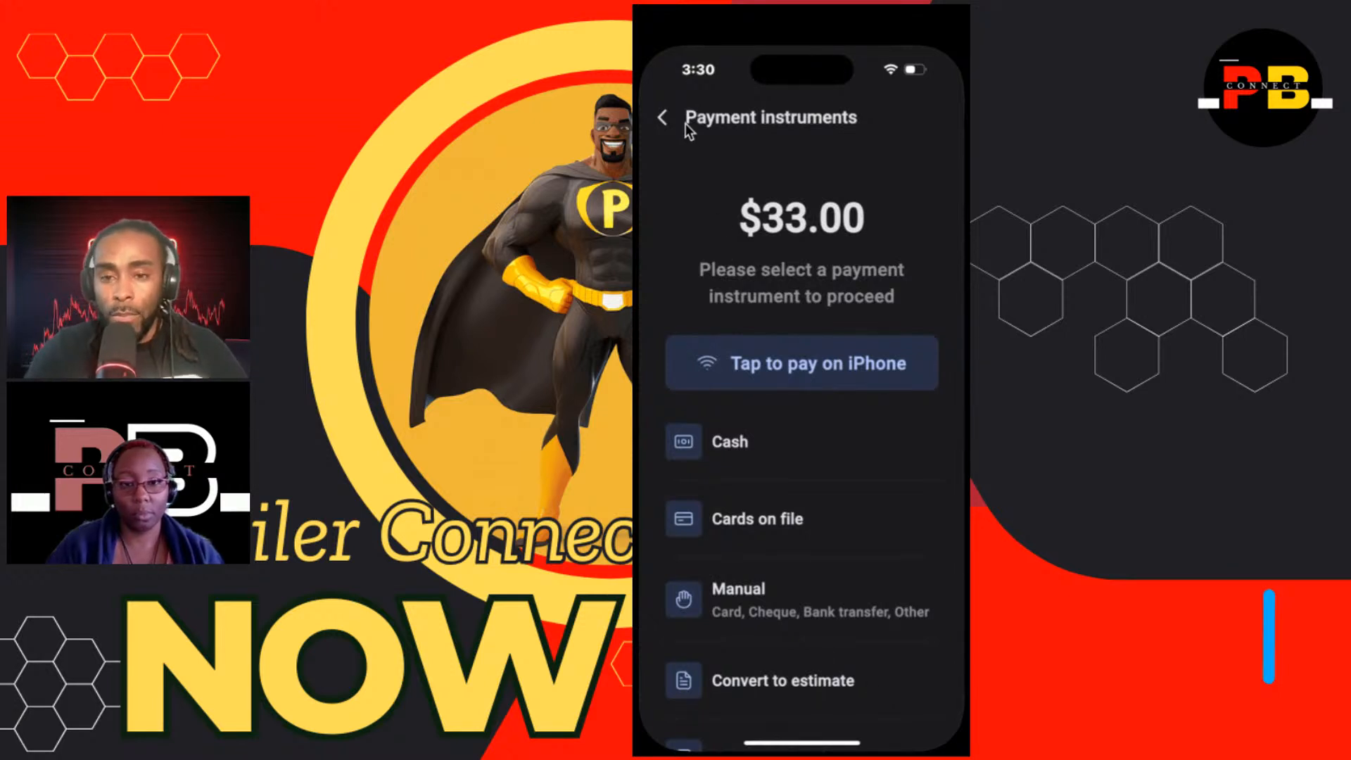
click(664, 118)
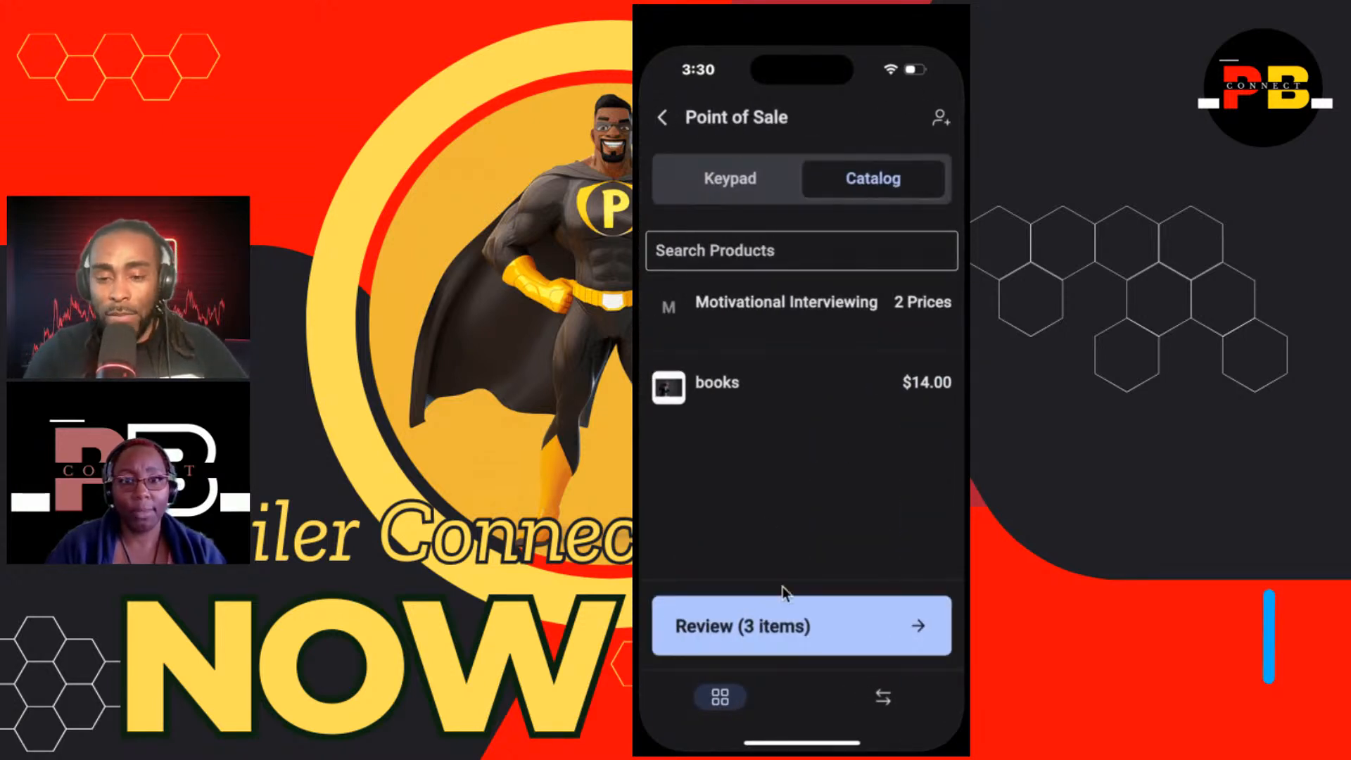
- Leave Point of Sale and show the mobile app's list of additional modules
click(678, 120)
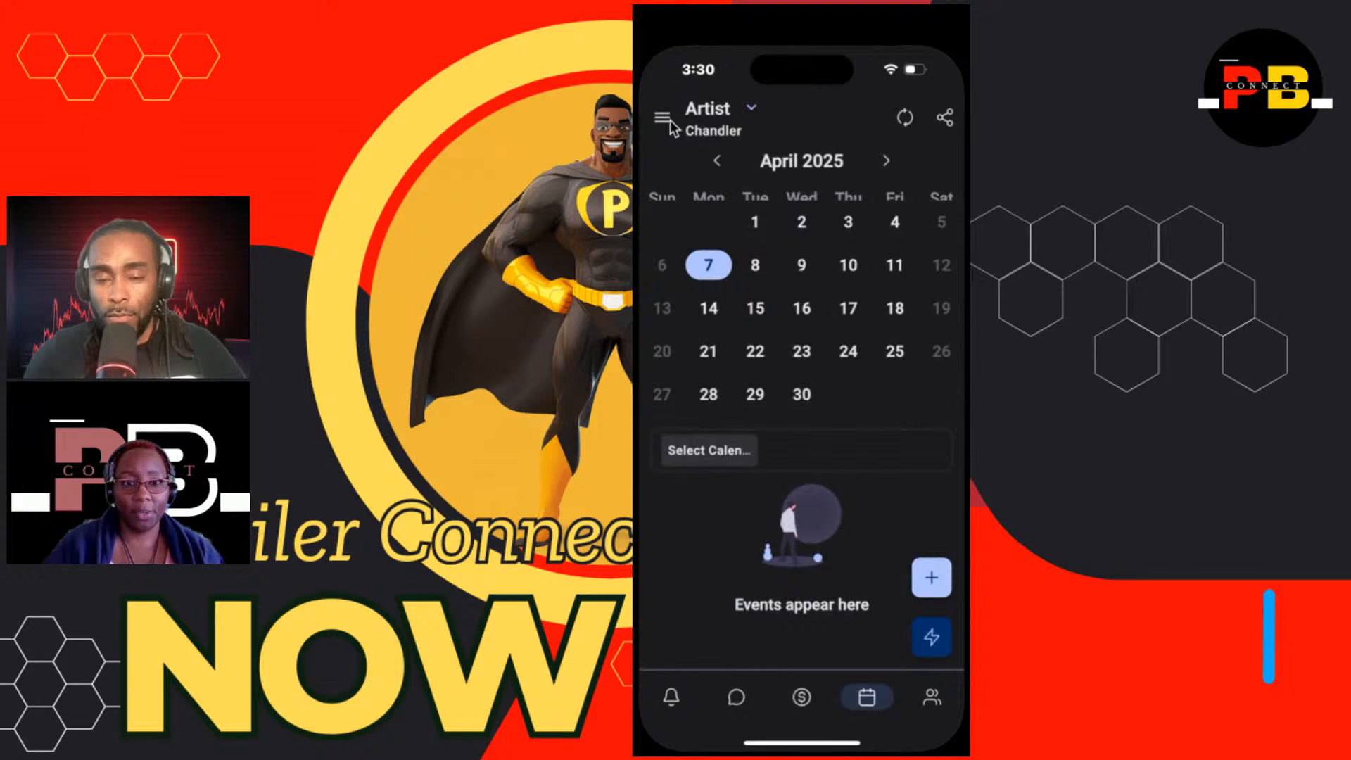
click(670, 120)
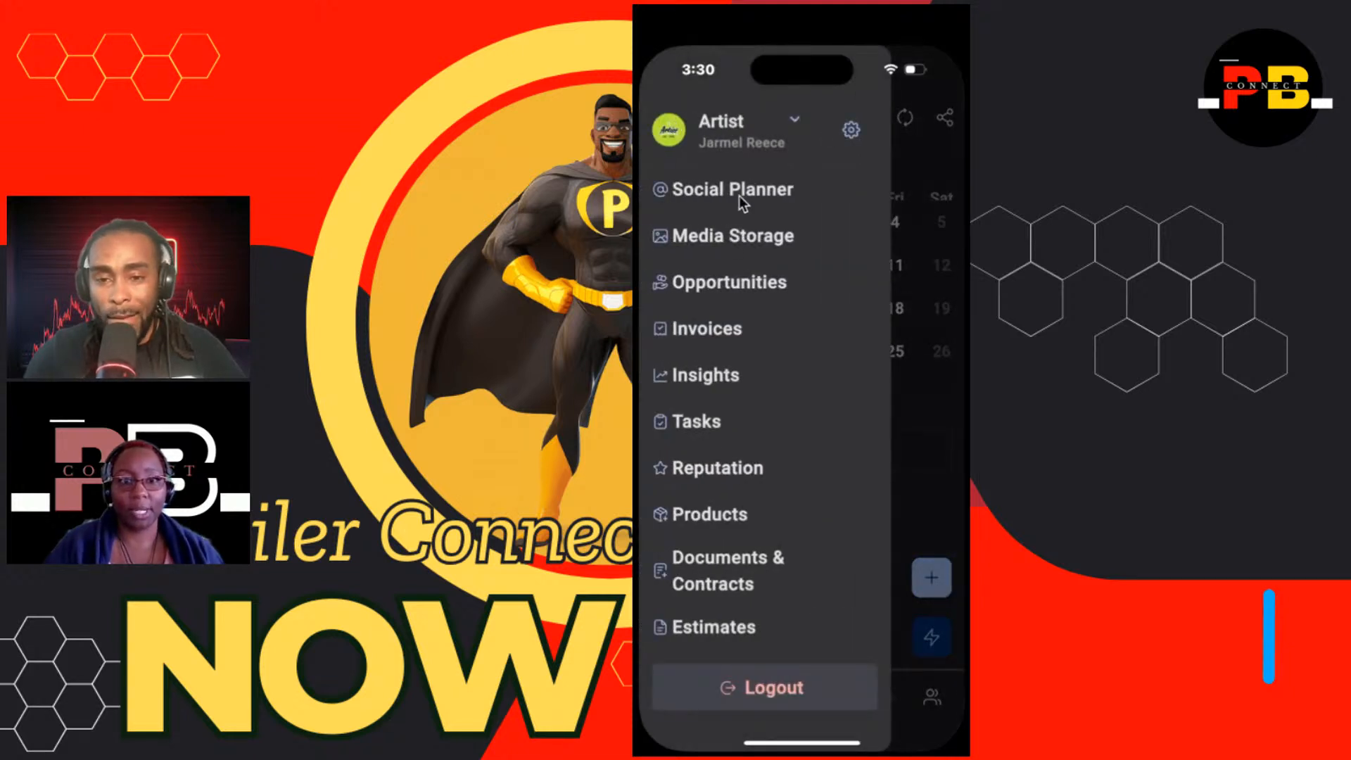